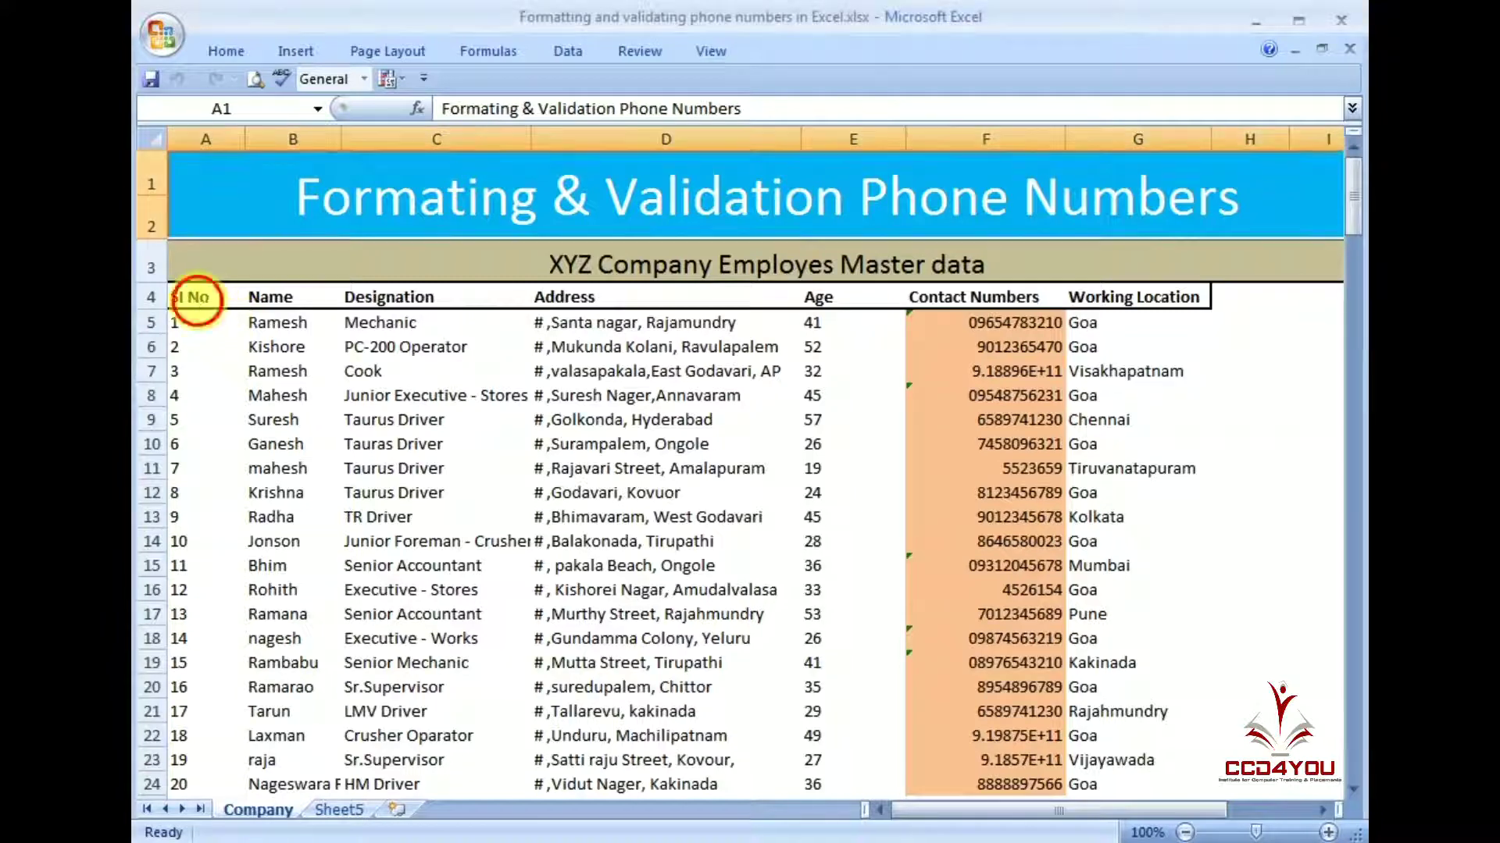
Inspect the Contact Numbers values, such as 9.18896E+11 in F7 and the short 5523659, then go to Sheet5.
mouse_move(191, 300)
mouse_down()
mouse_move(1162, 764)
mouse_move(1160, 785)
mouse_up()
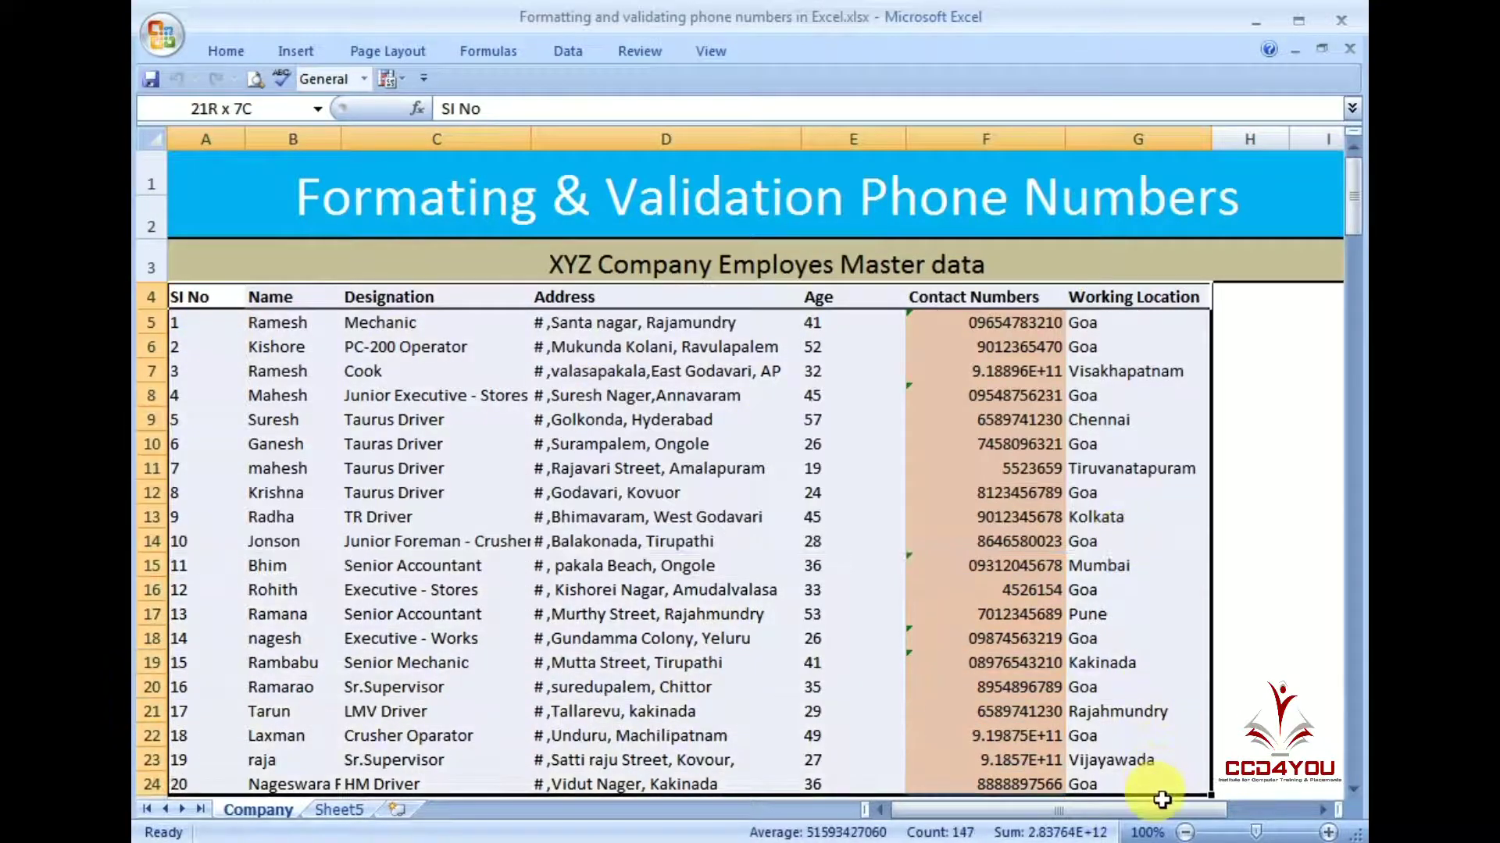
drag(1024, 331, 1013, 791)
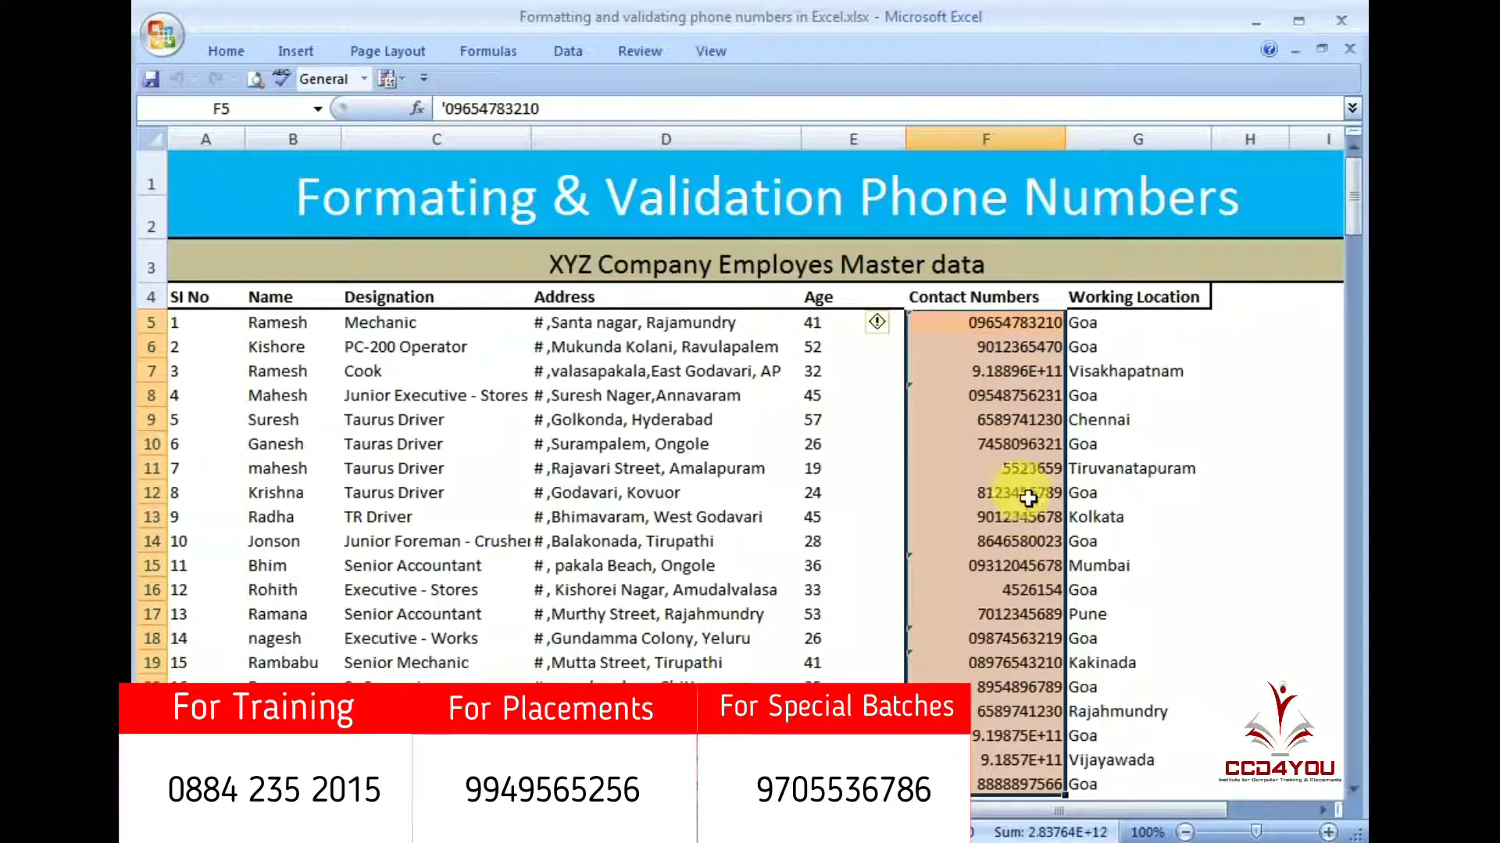
click(1000, 370)
key(F2)
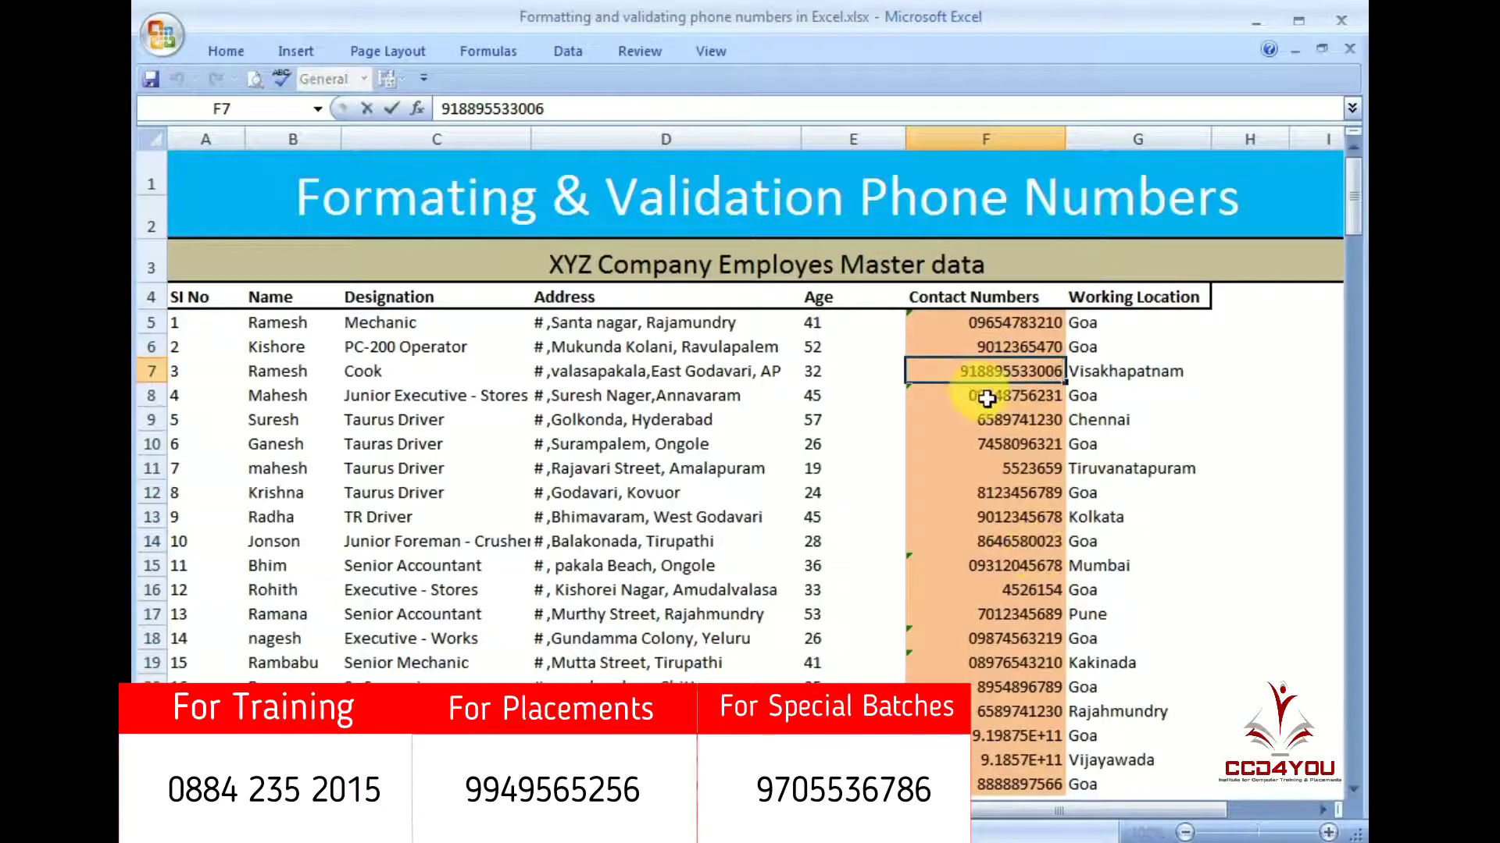
key(Return)
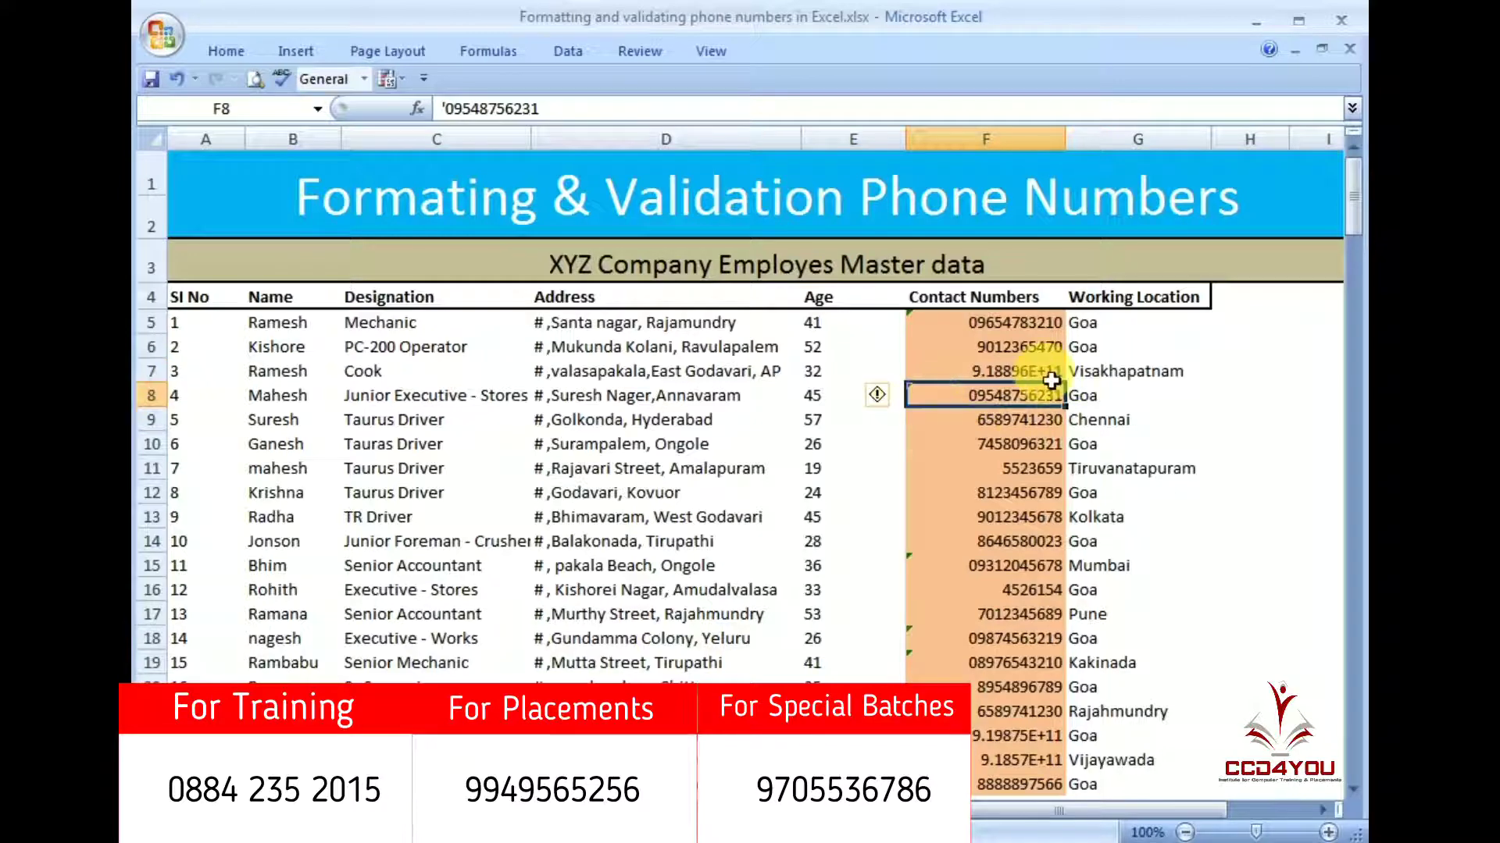
click(1006, 469)
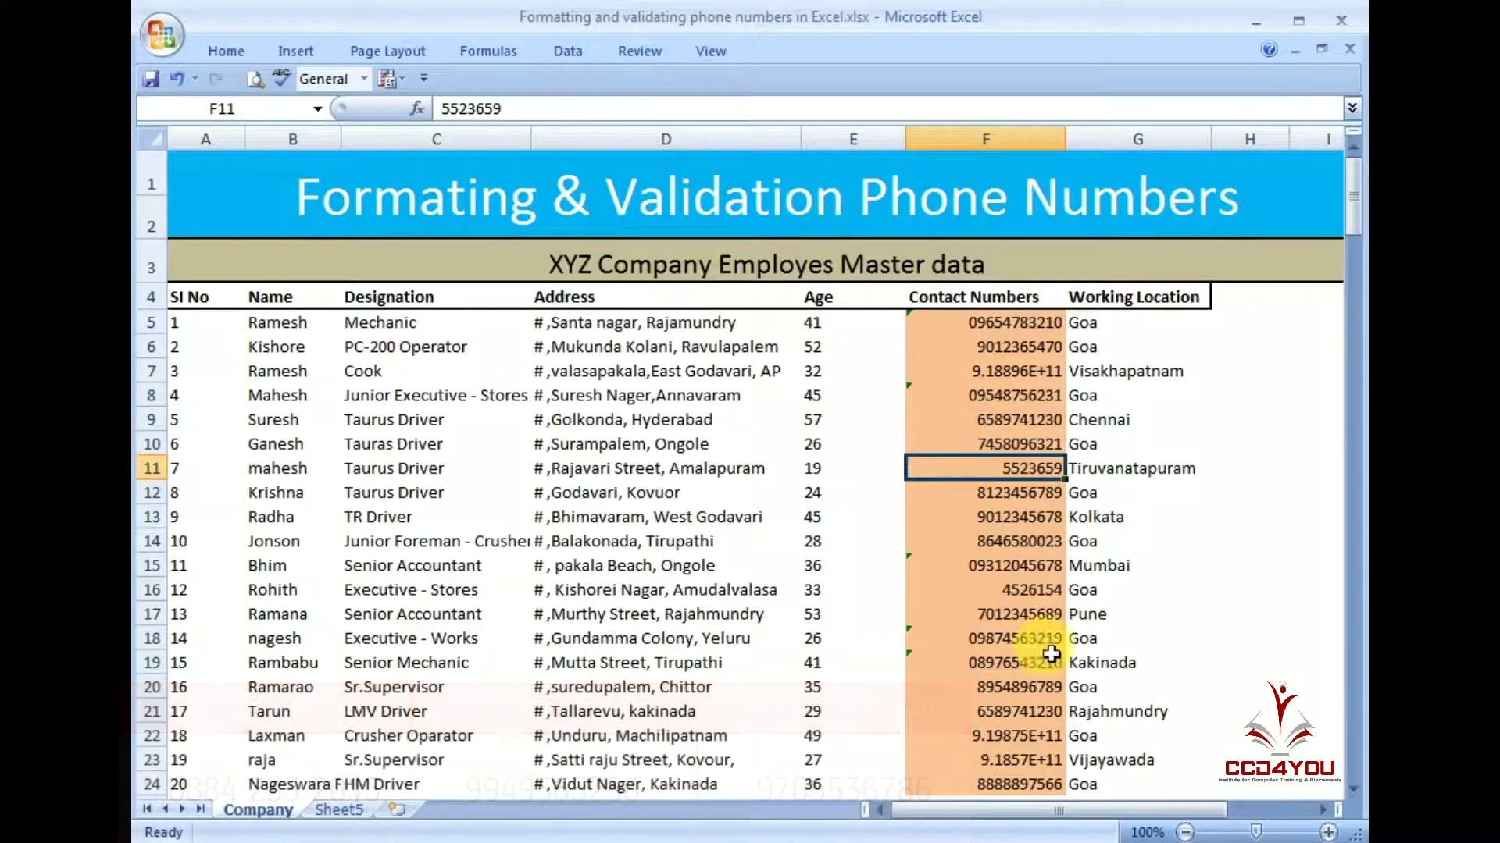
drag(1012, 333, 978, 784)
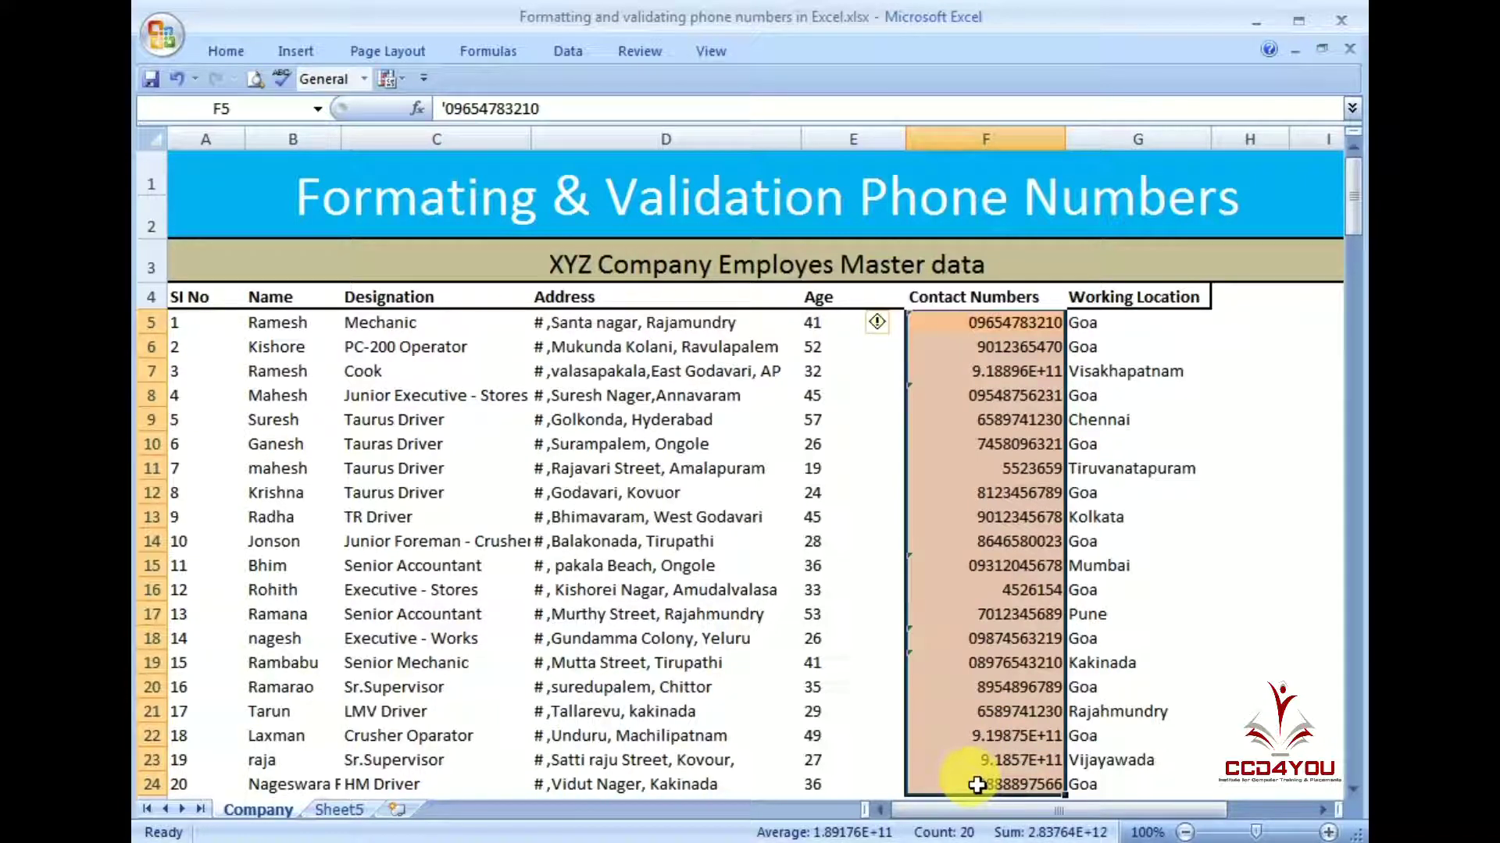
right_click(330, 812)
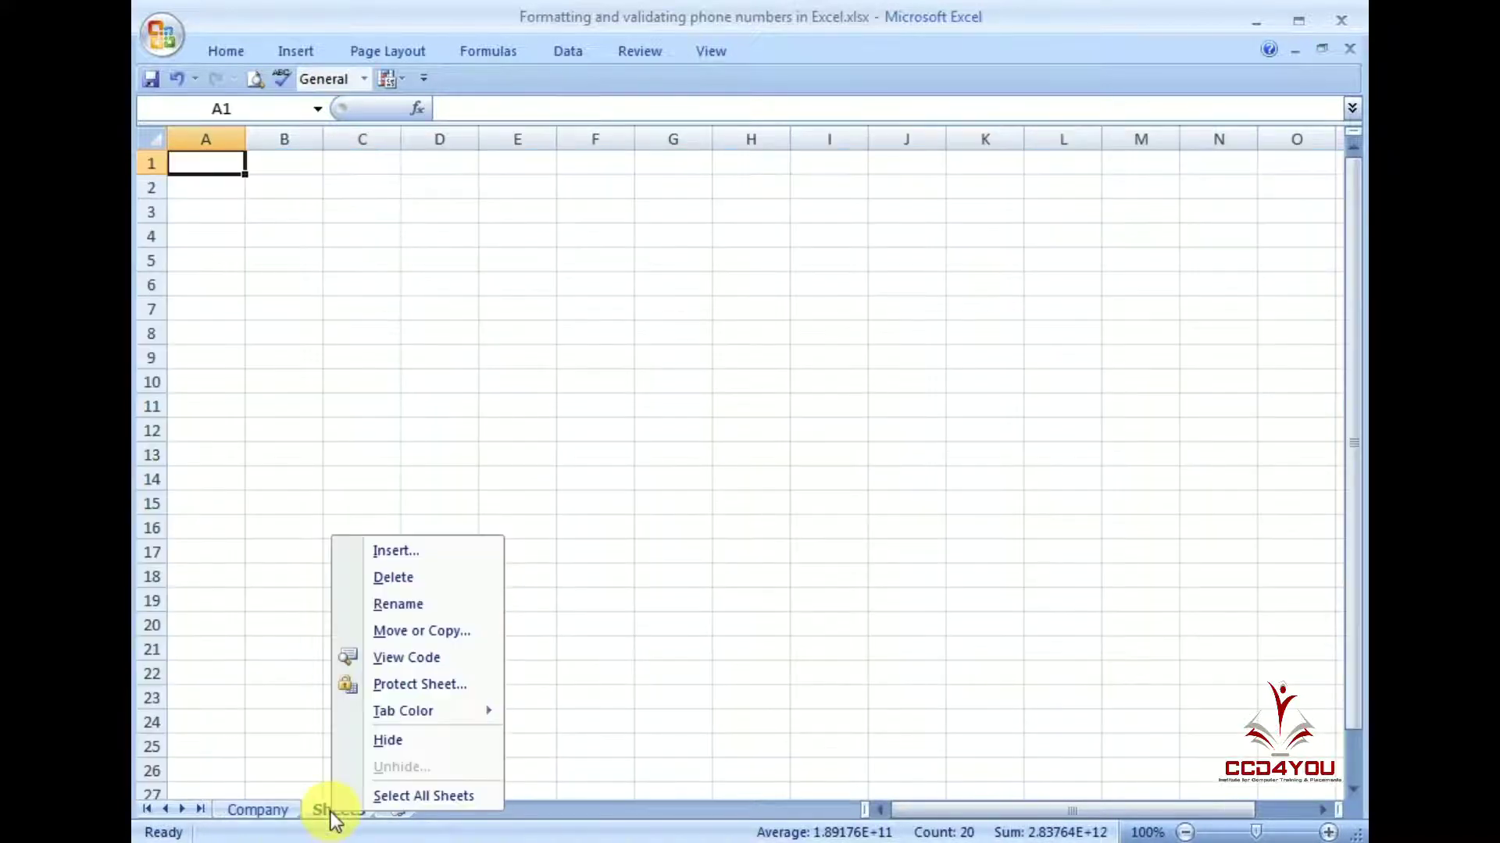
Copy the SI No and Name columns from the Company sheet into Sheet5 at A1.
click(503, 465)
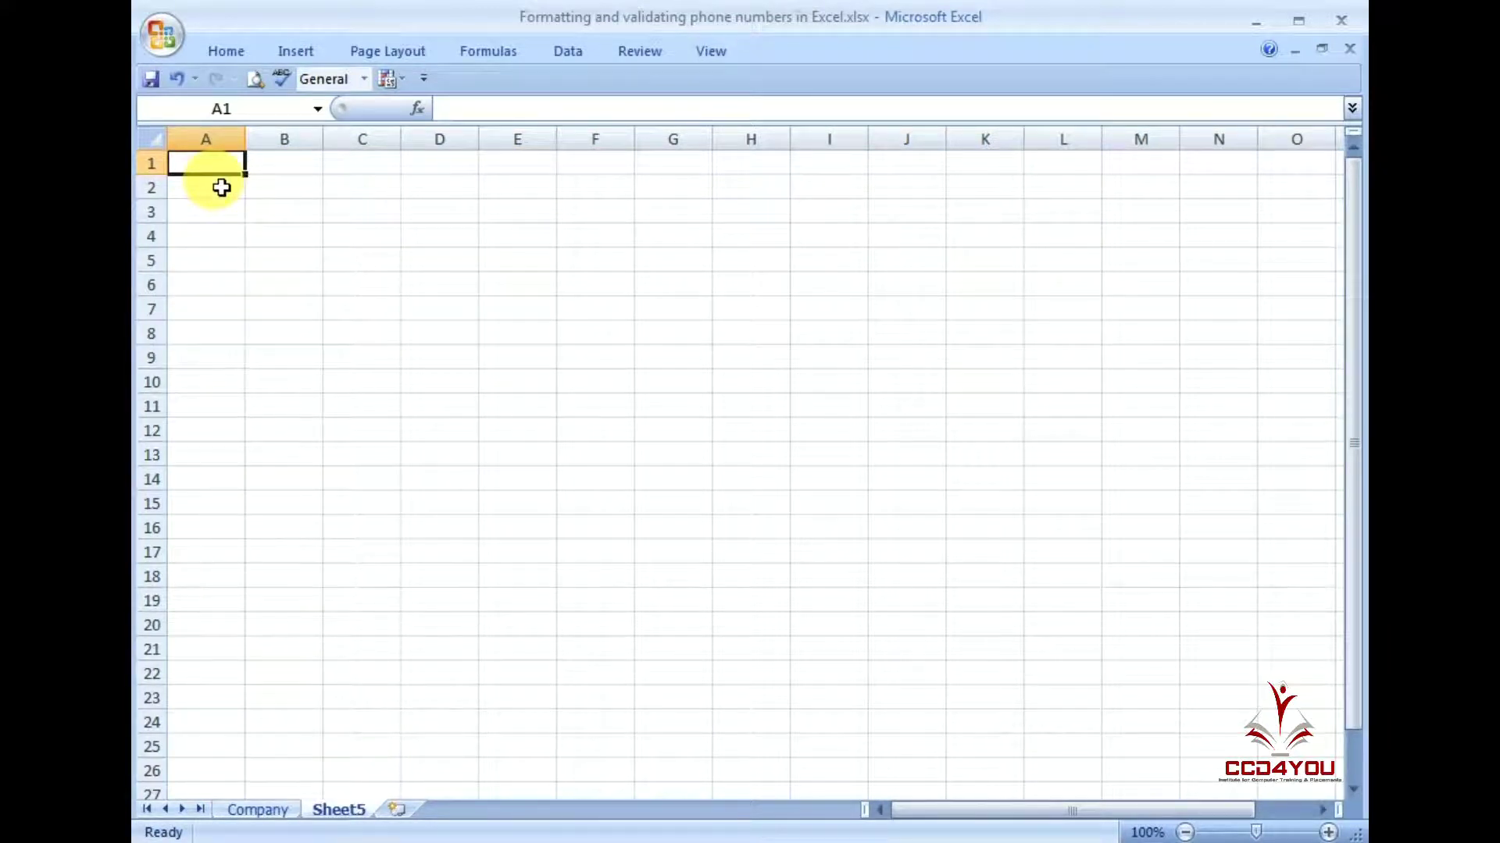
click(234, 810)
click(201, 332)
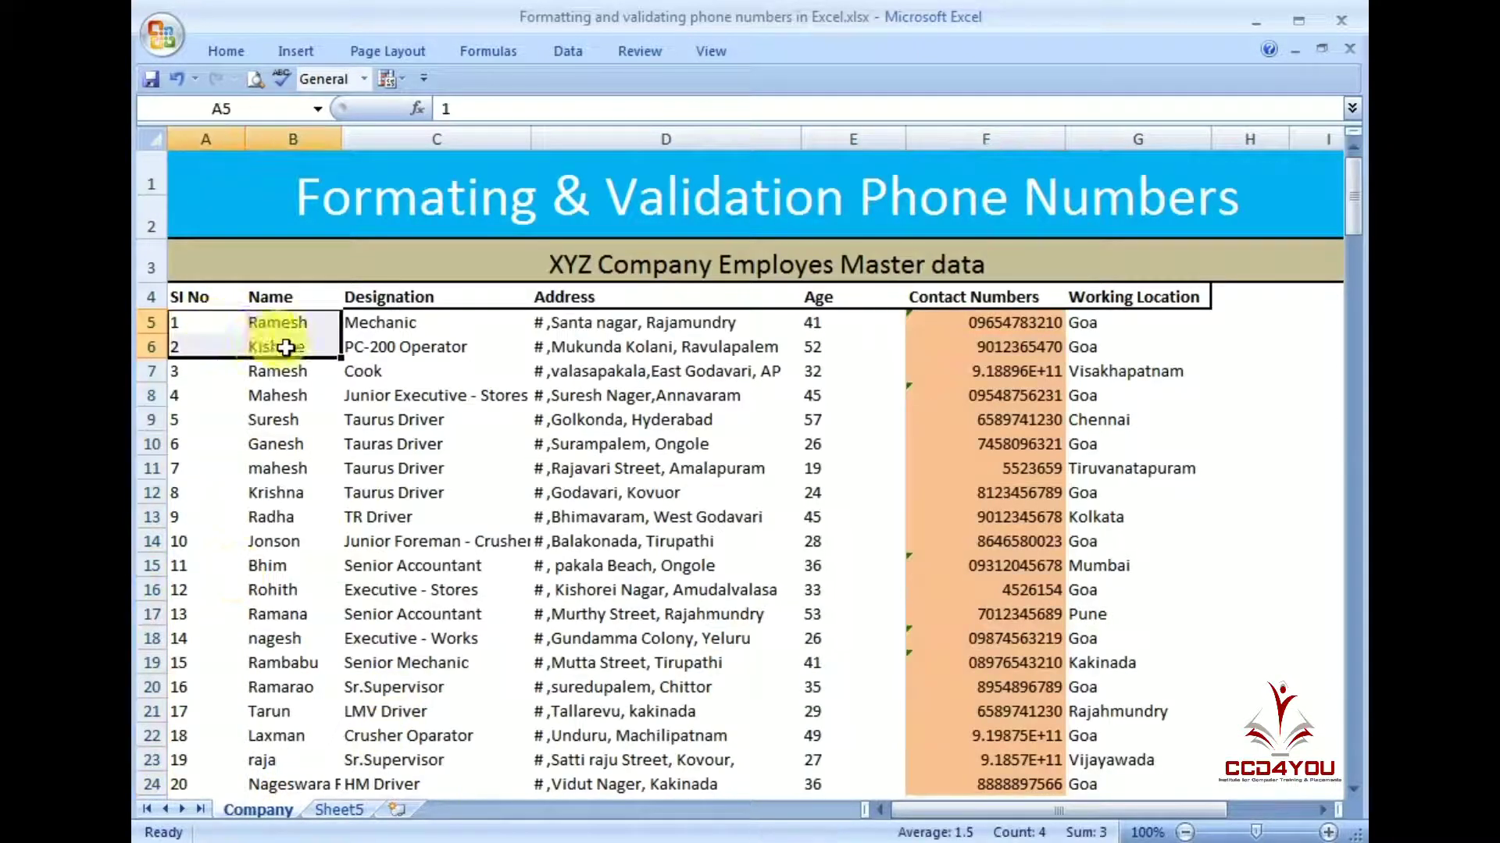
mouse_move(191, 297)
mouse_down()
mouse_move(207, 508)
mouse_move(261, 797)
mouse_up()
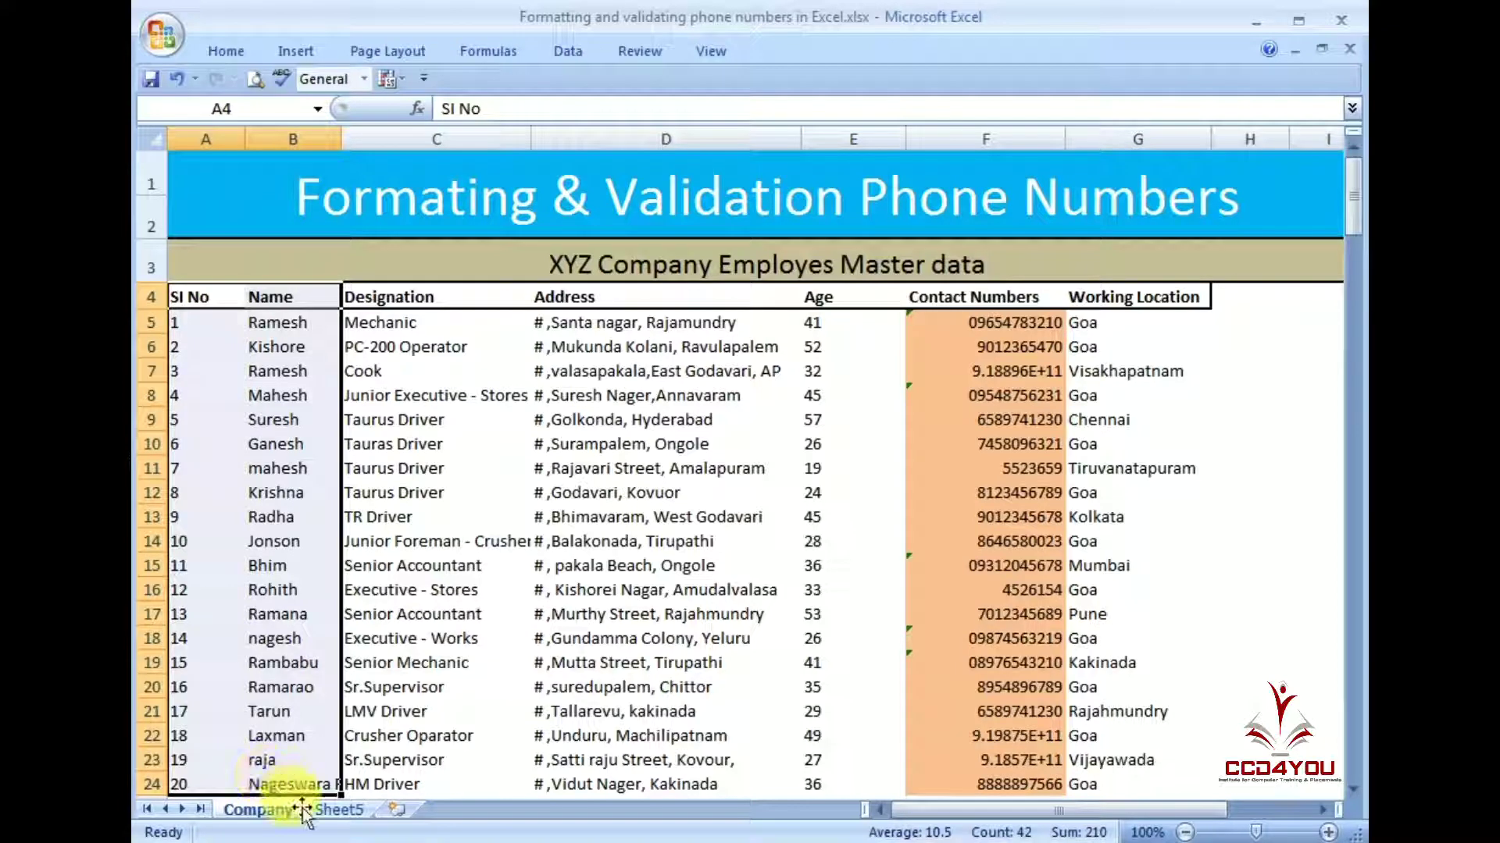
click(338, 810)
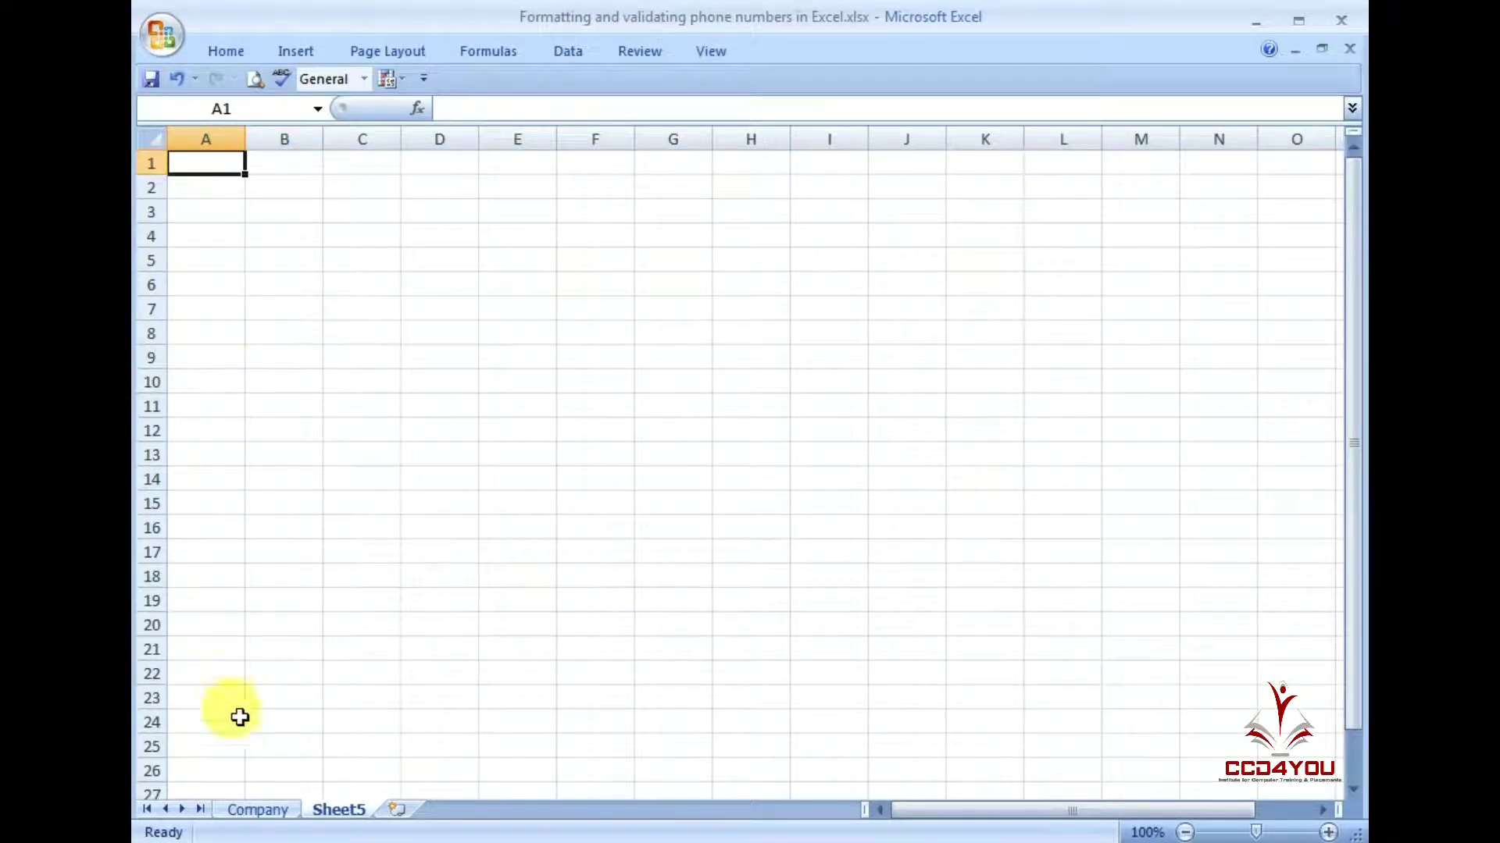
click(258, 810)
key(ctrl+c)
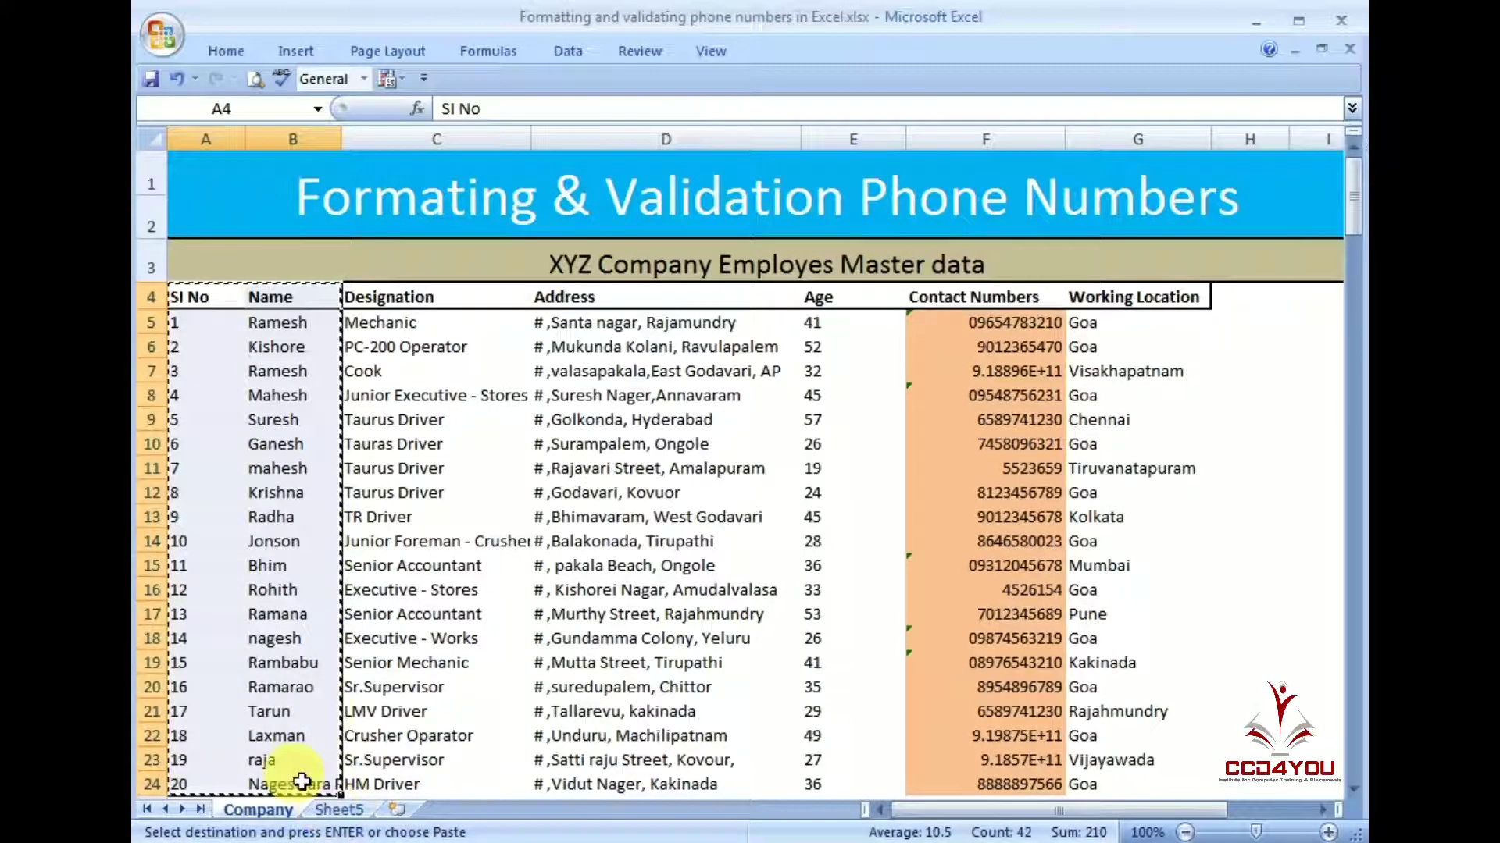
click(338, 810)
key(ctrl+v)
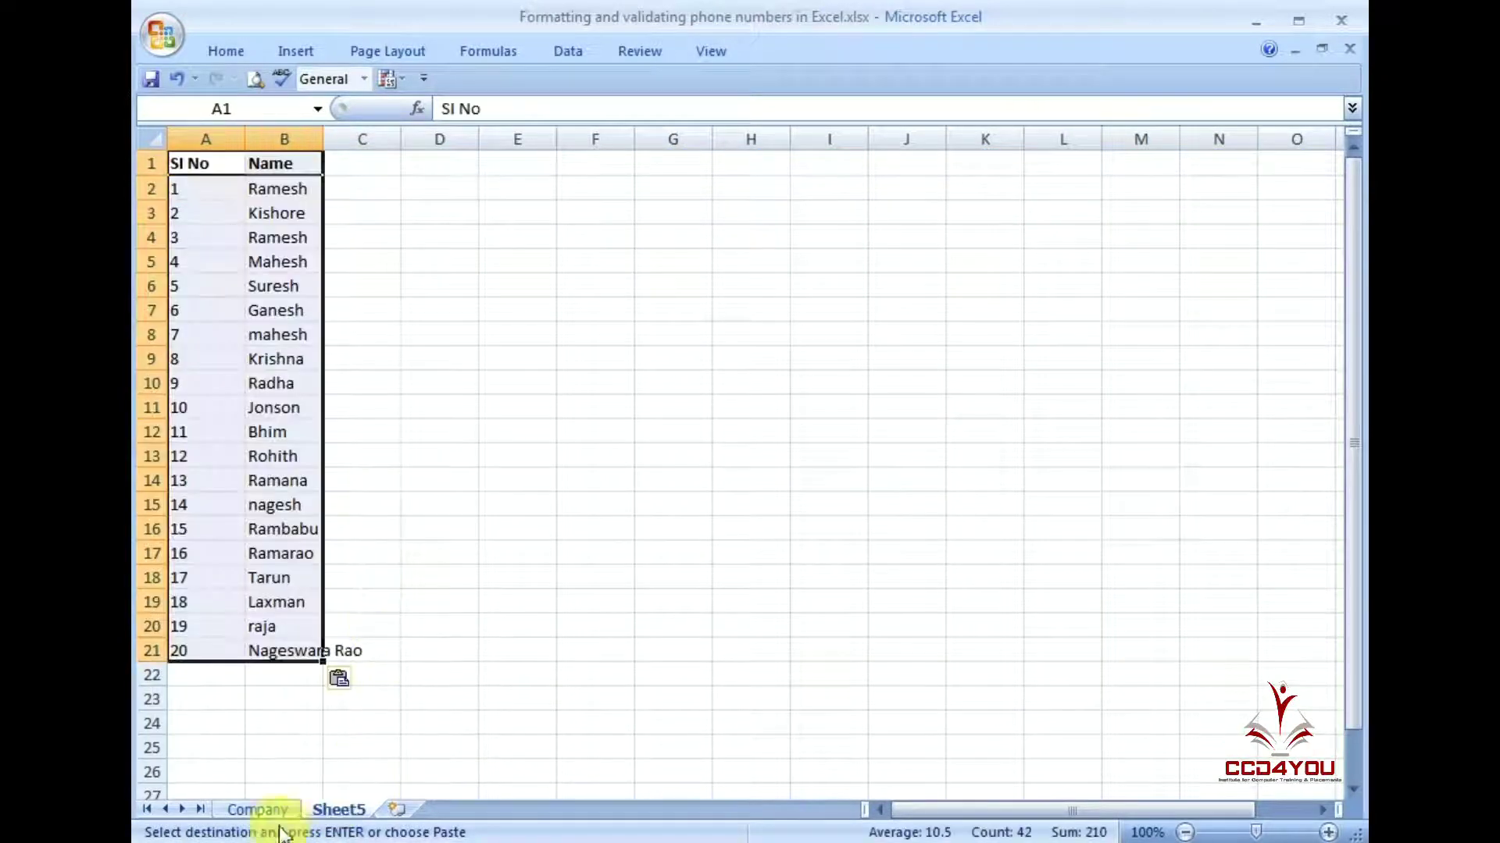
Copy the Contact Numbers column with its header into Sheet5 column C.
click(350, 166)
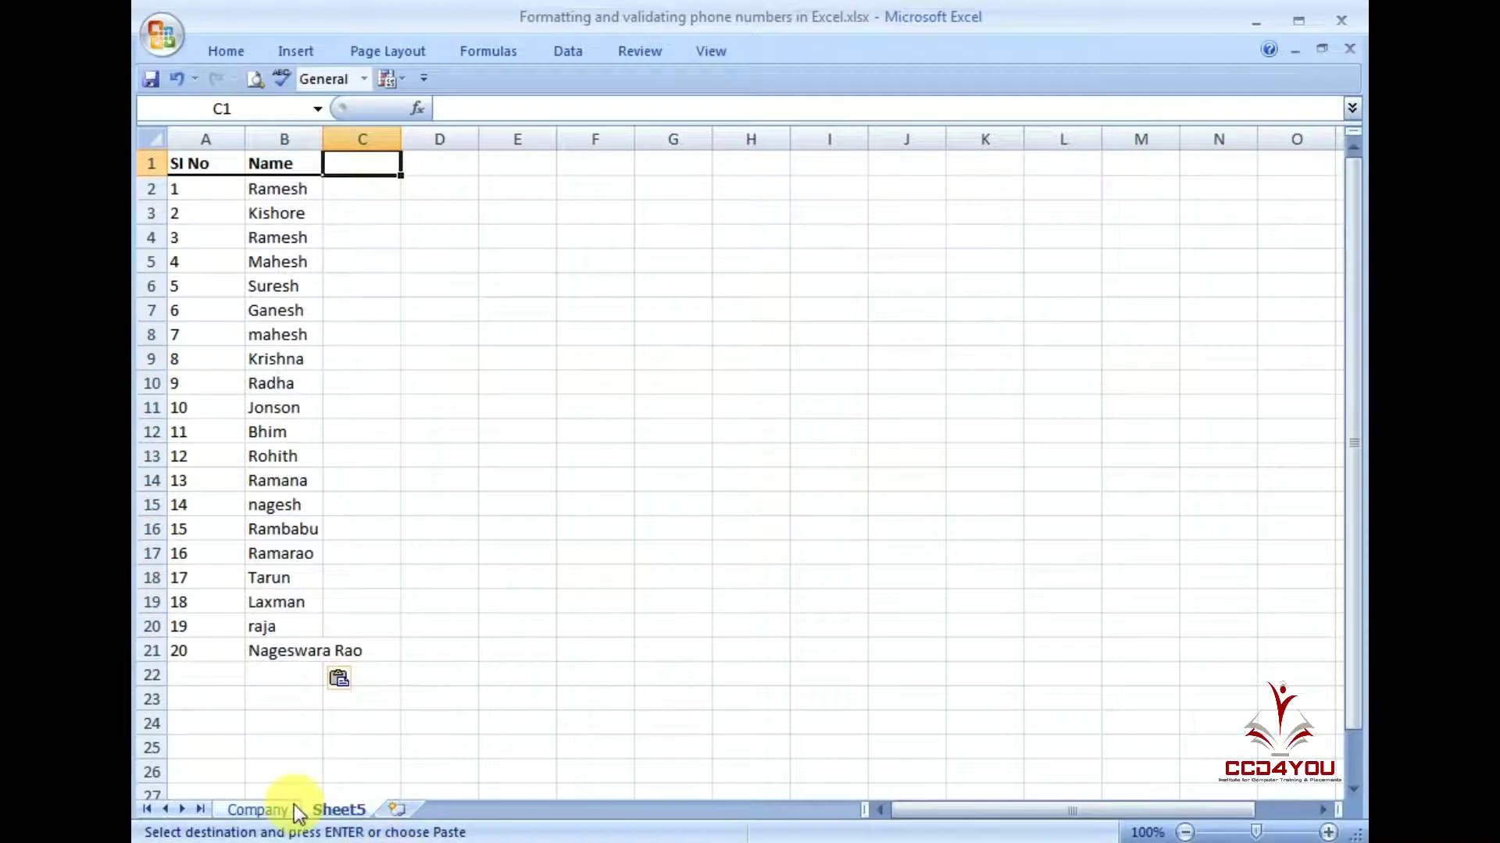
click(287, 810)
drag(992, 297, 986, 754)
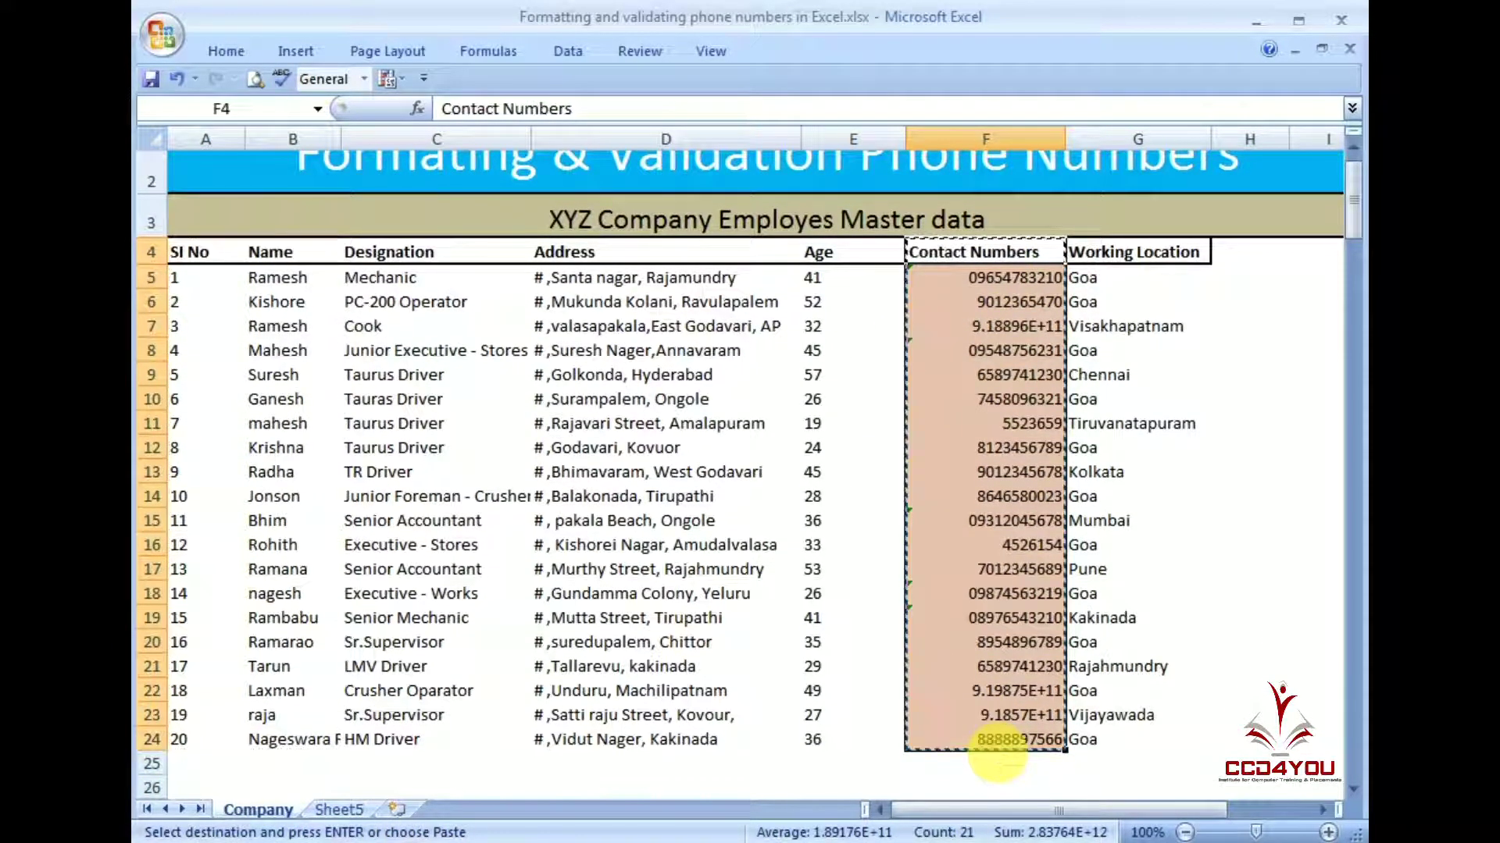
key(ctrl+c)
click(338, 810)
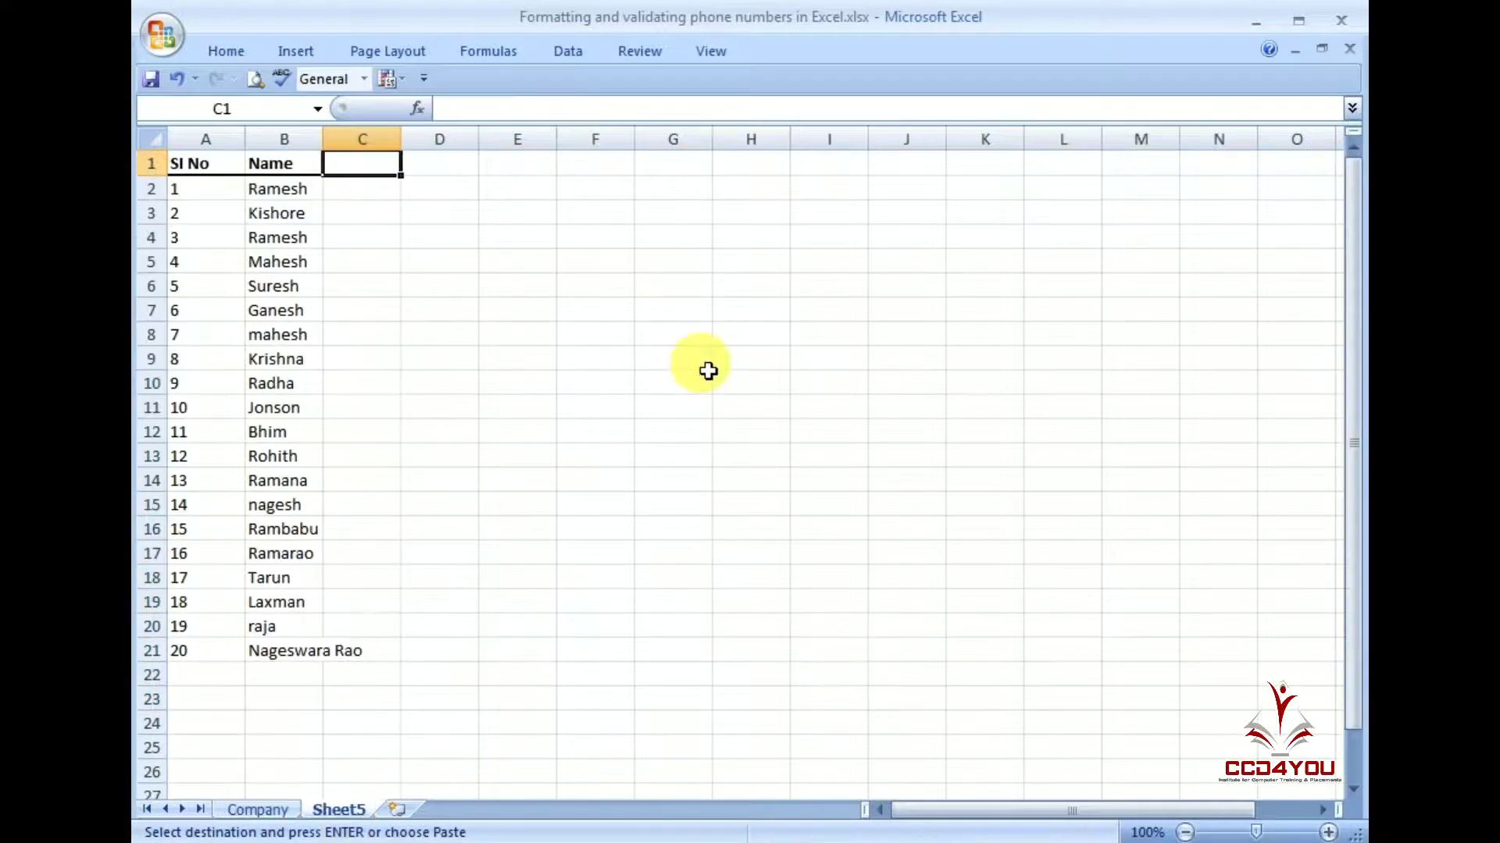
key(ctrl+v)
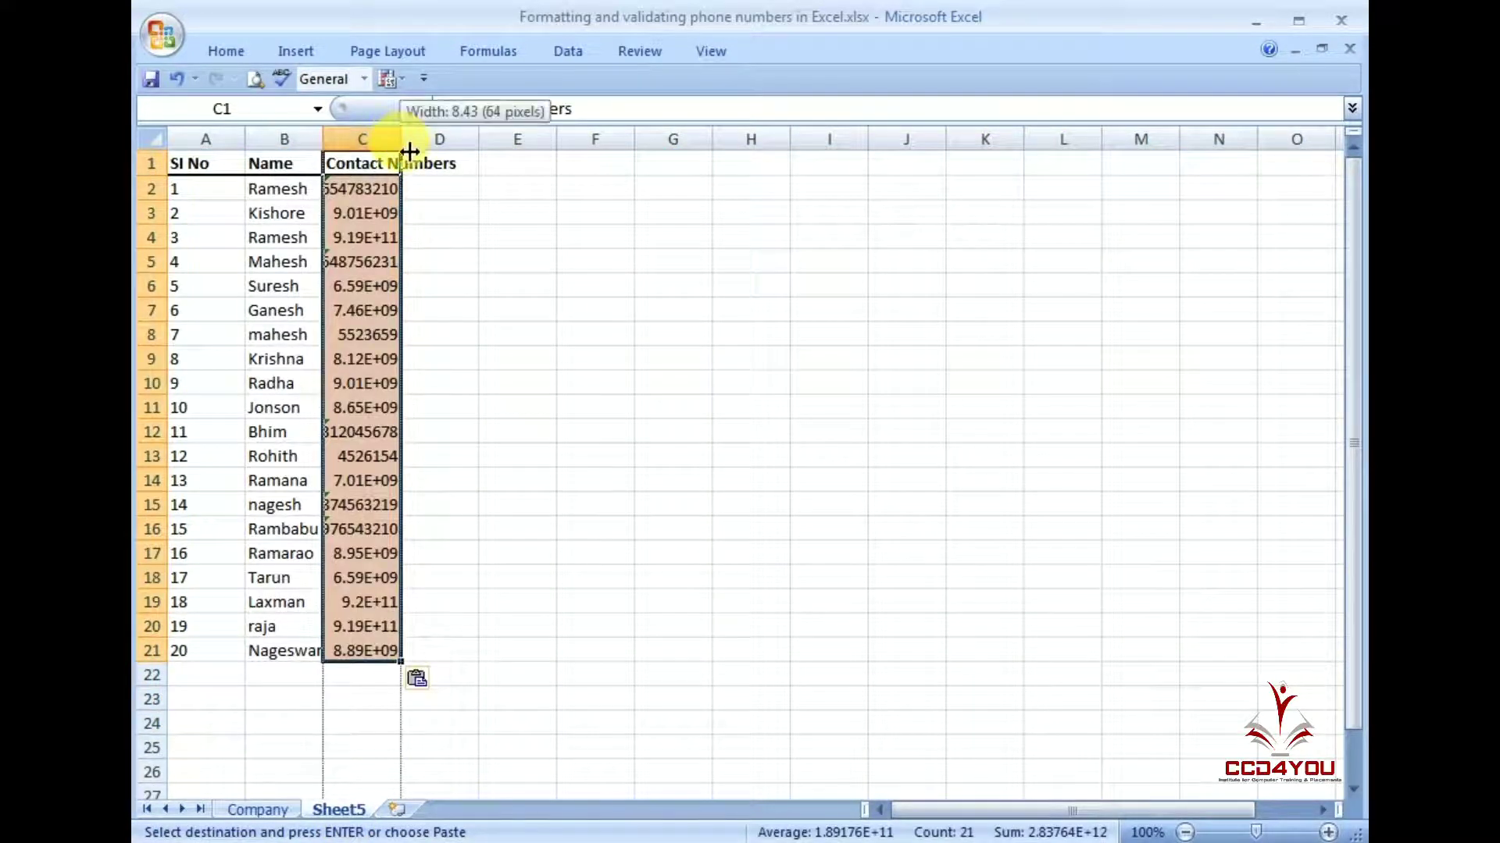
Widen columns B, C and D to fit the data and begin a Length header in D1.
double_click(401, 139)
drag(323, 139, 369, 139)
drag(205, 164, 450, 602)
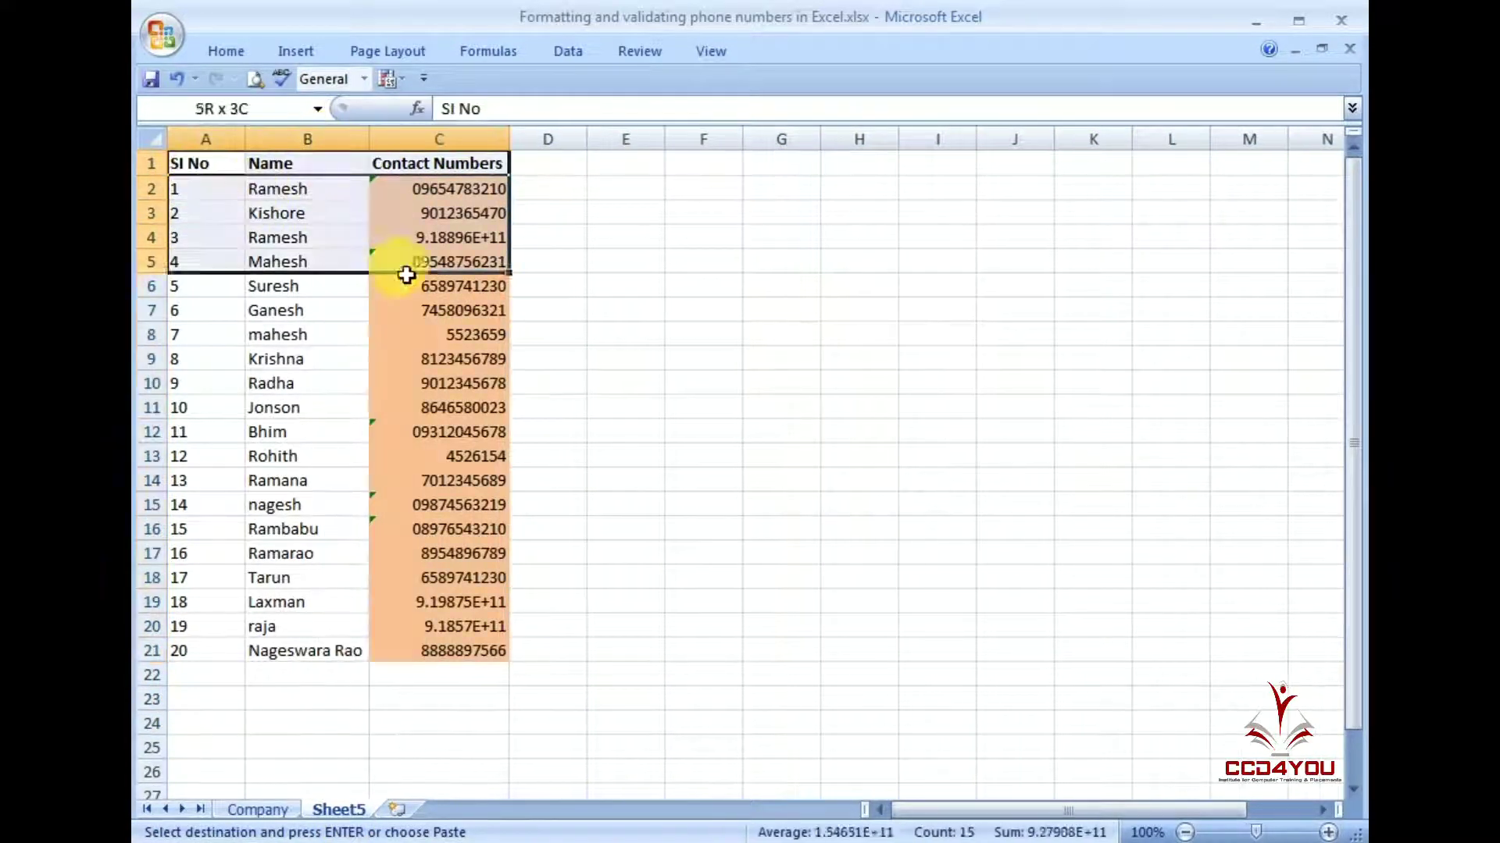
click(457, 167)
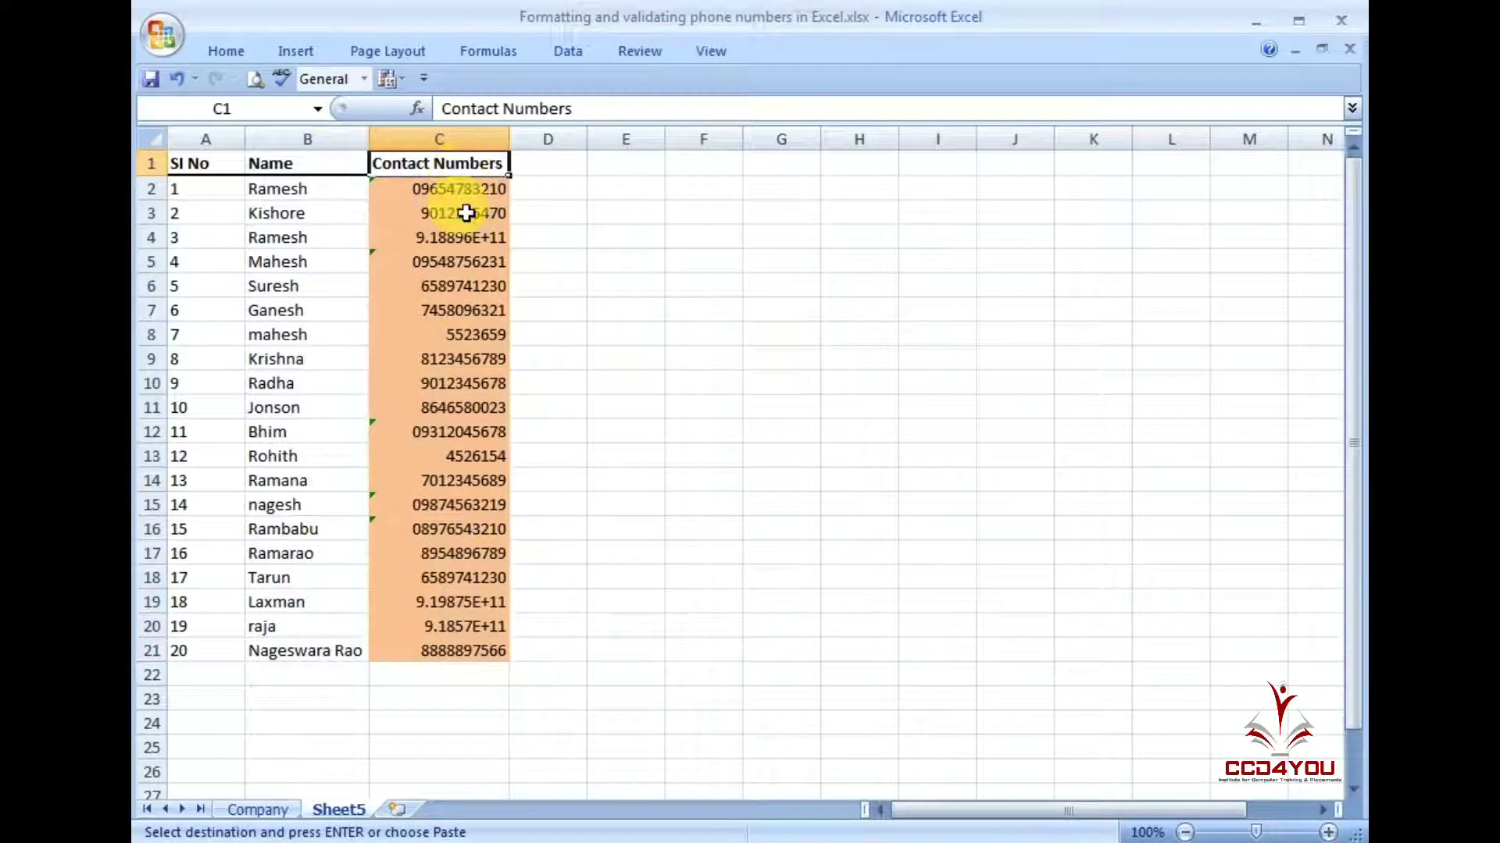
drag(461, 202, 440, 653)
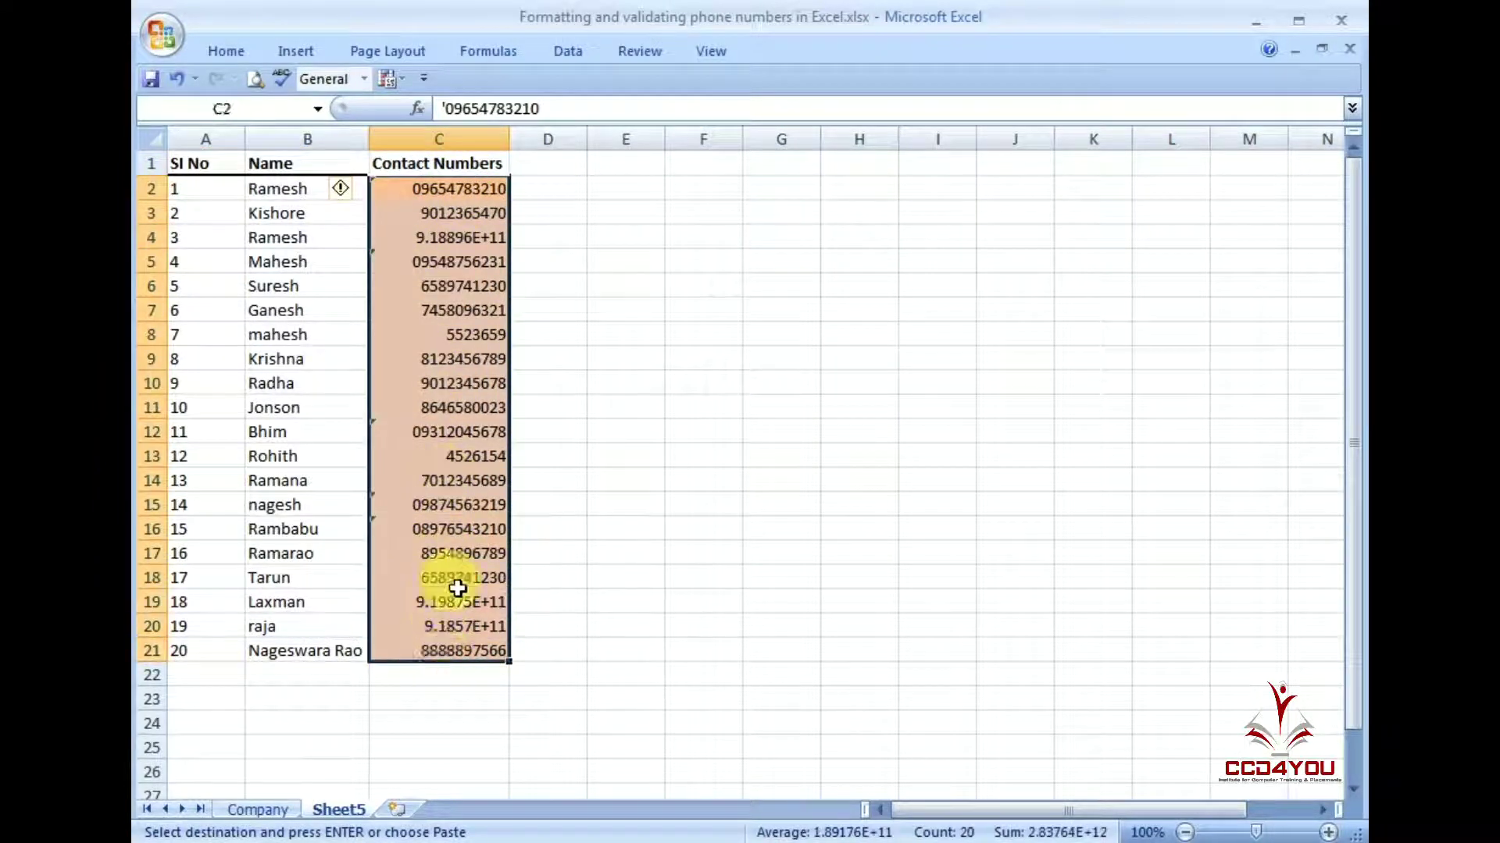
click(528, 186)
drag(587, 139, 663, 139)
click(553, 161)
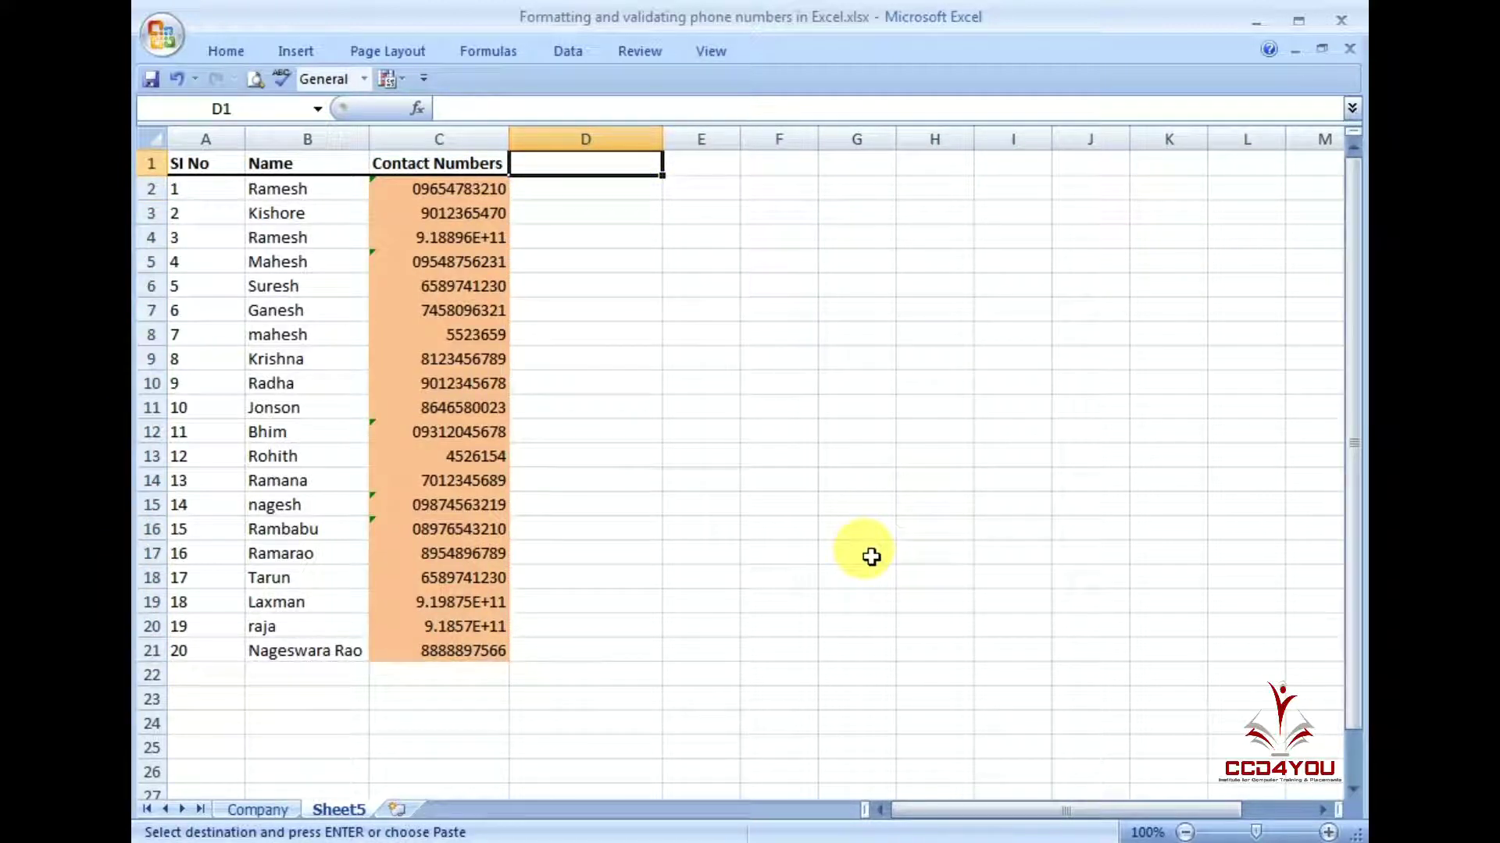
text(Length)
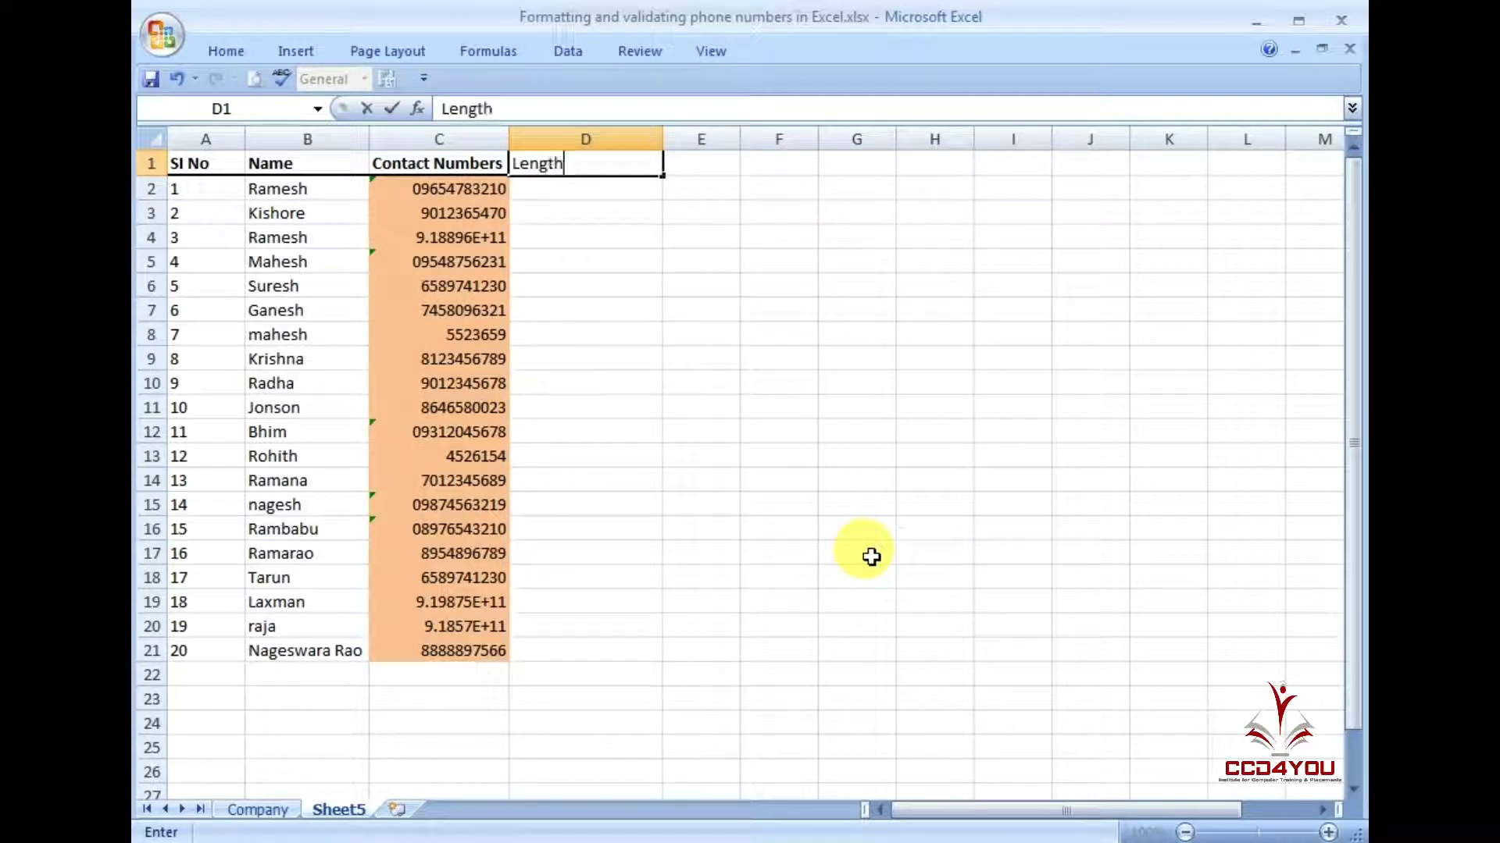
Finish the Length header and enter =LEN(C2) in D2.
key(Return)
text(=)
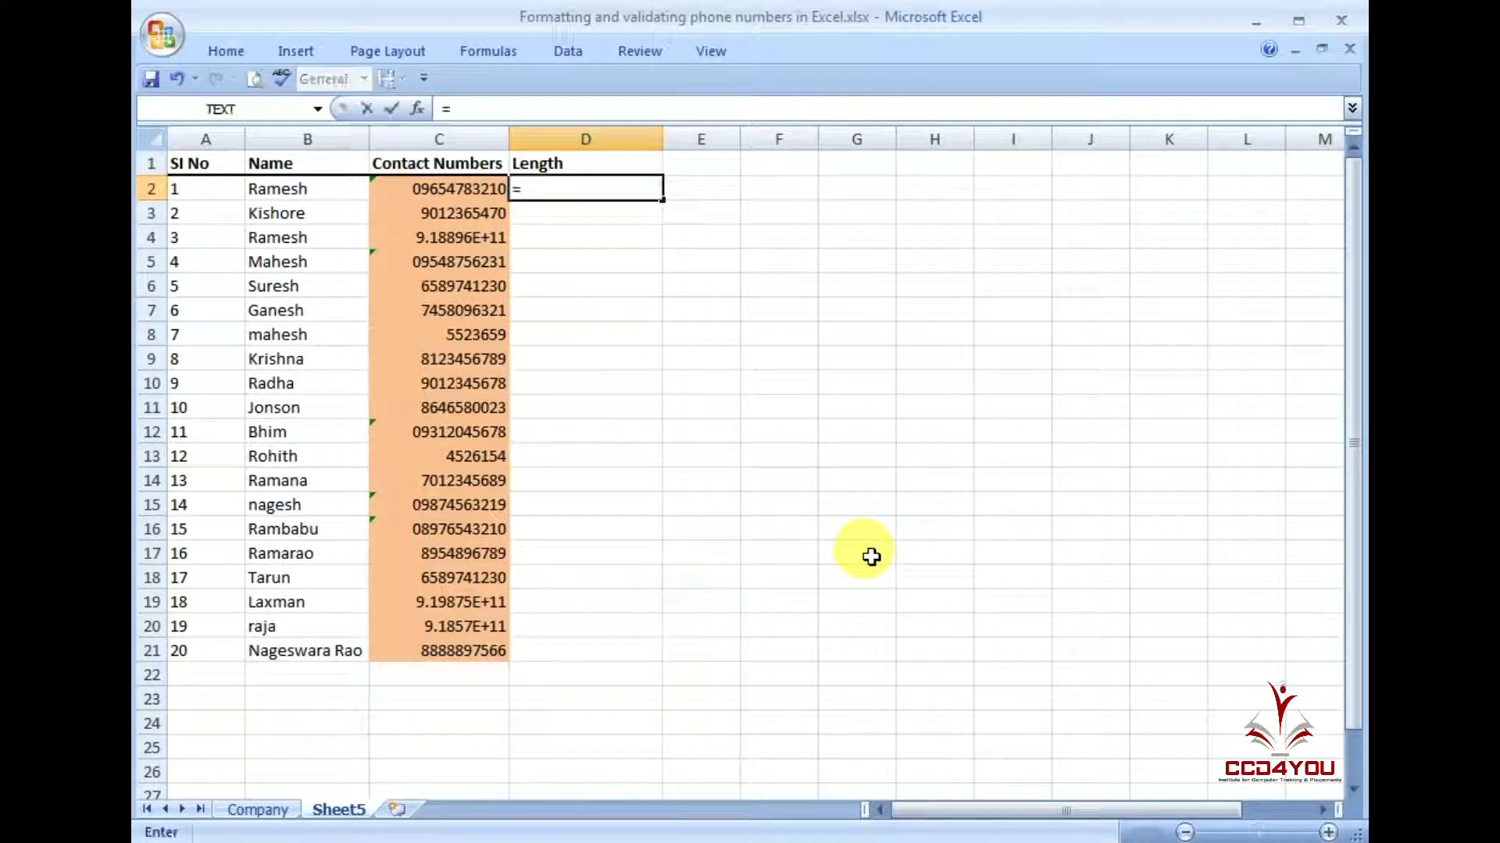
text(lea)
key(BackSpace)
text(n()
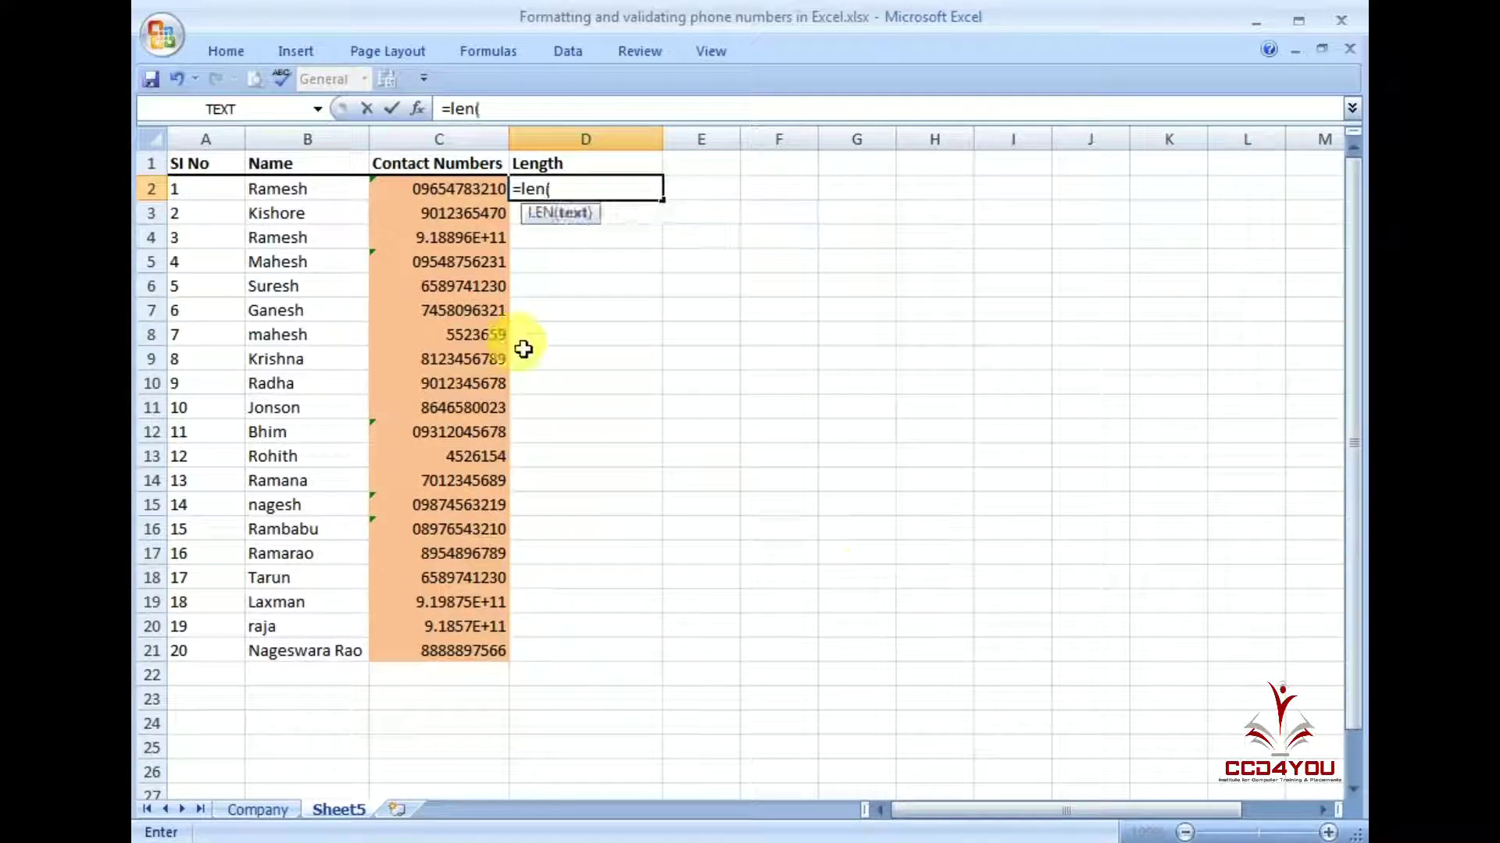
click(471, 195)
text())
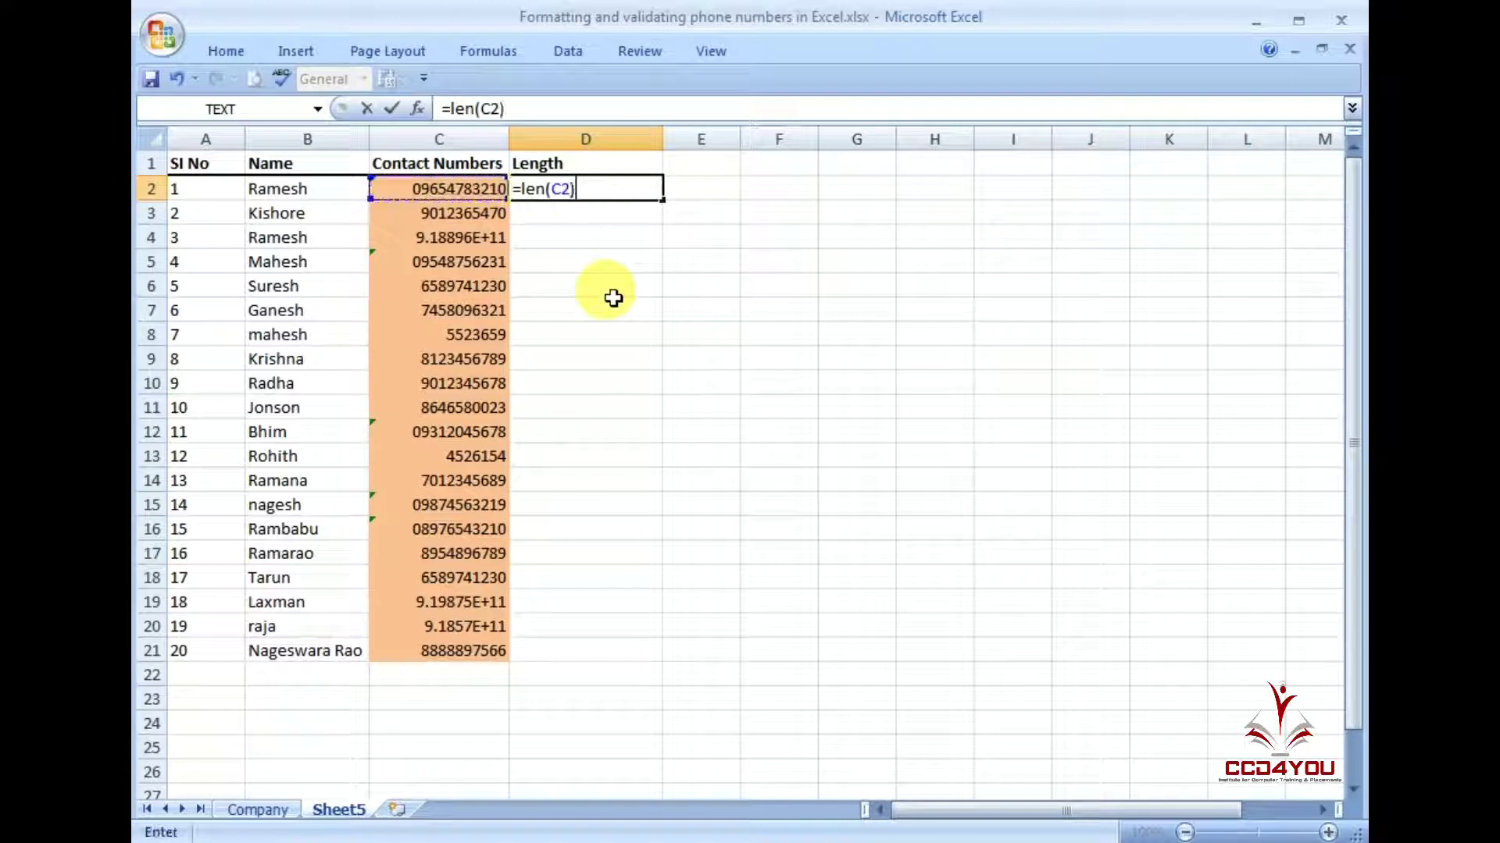
key(Return)
Copy the LEN formula down the Length column to row 21.
key(Up)
key(Left)
key(Right)
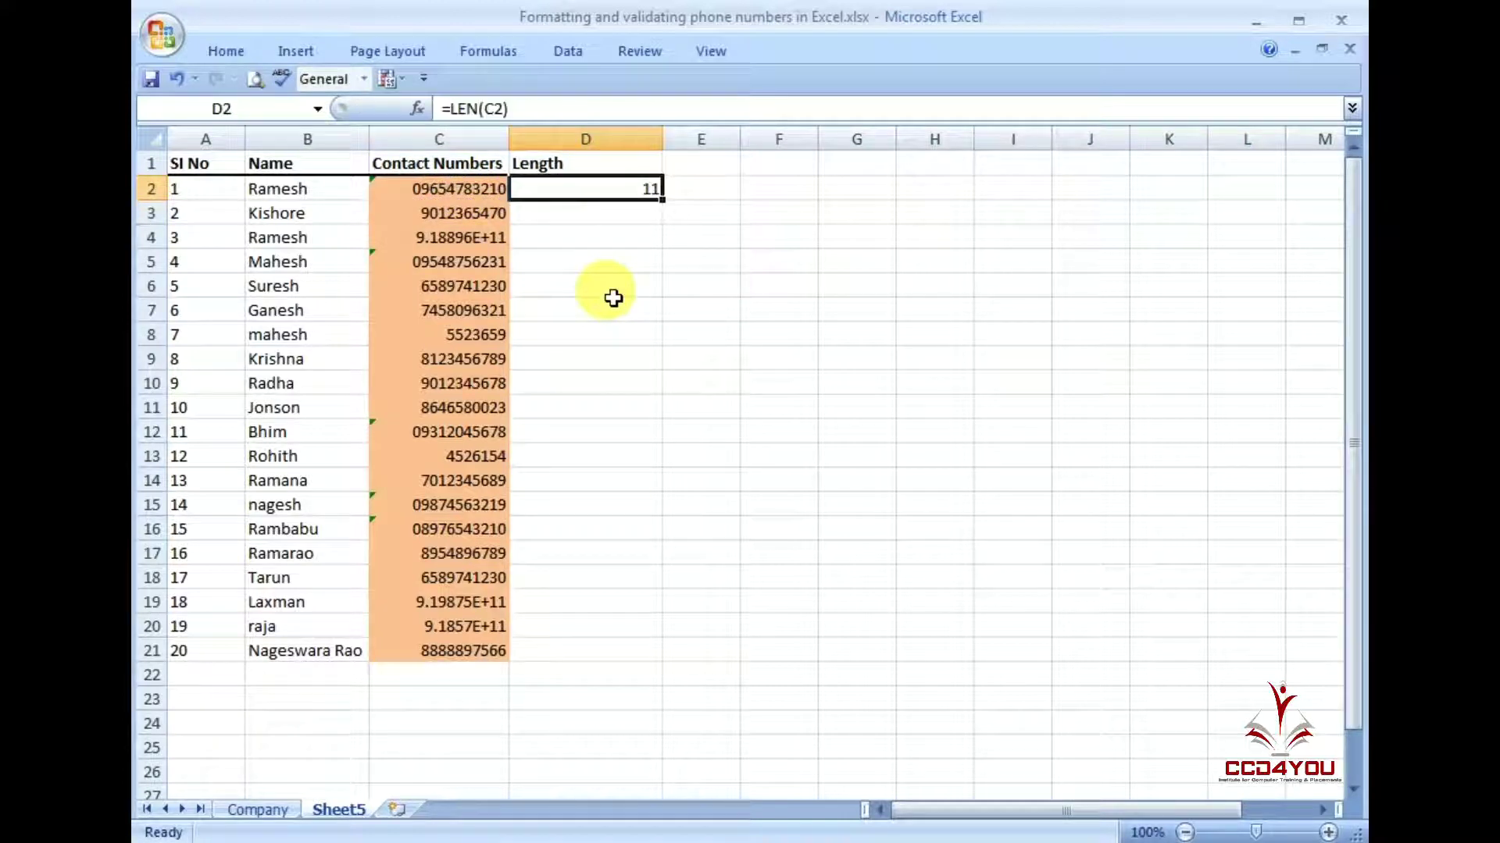
key(ctrl+c)
key(Down)
key(shift+Down)
key(shift+Down)
key(shift+Down)
key(shift+Down)
key(shift+Down)
key(shift+Down)
key(shift+Down)
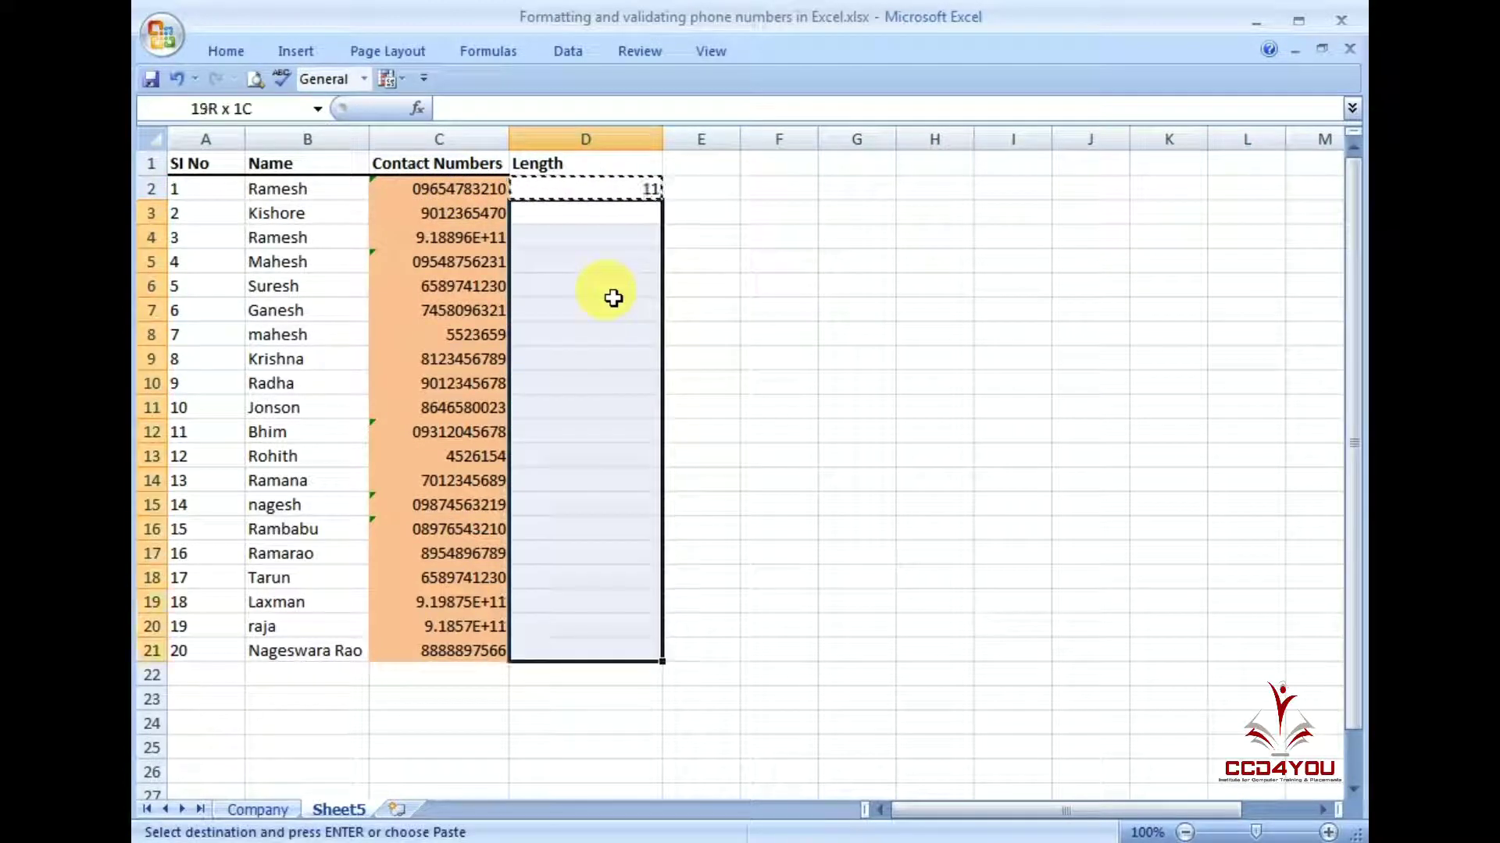
key(ctrl+v)
Check the LEN formulas and their results in D2 and D4.
click(613, 296)
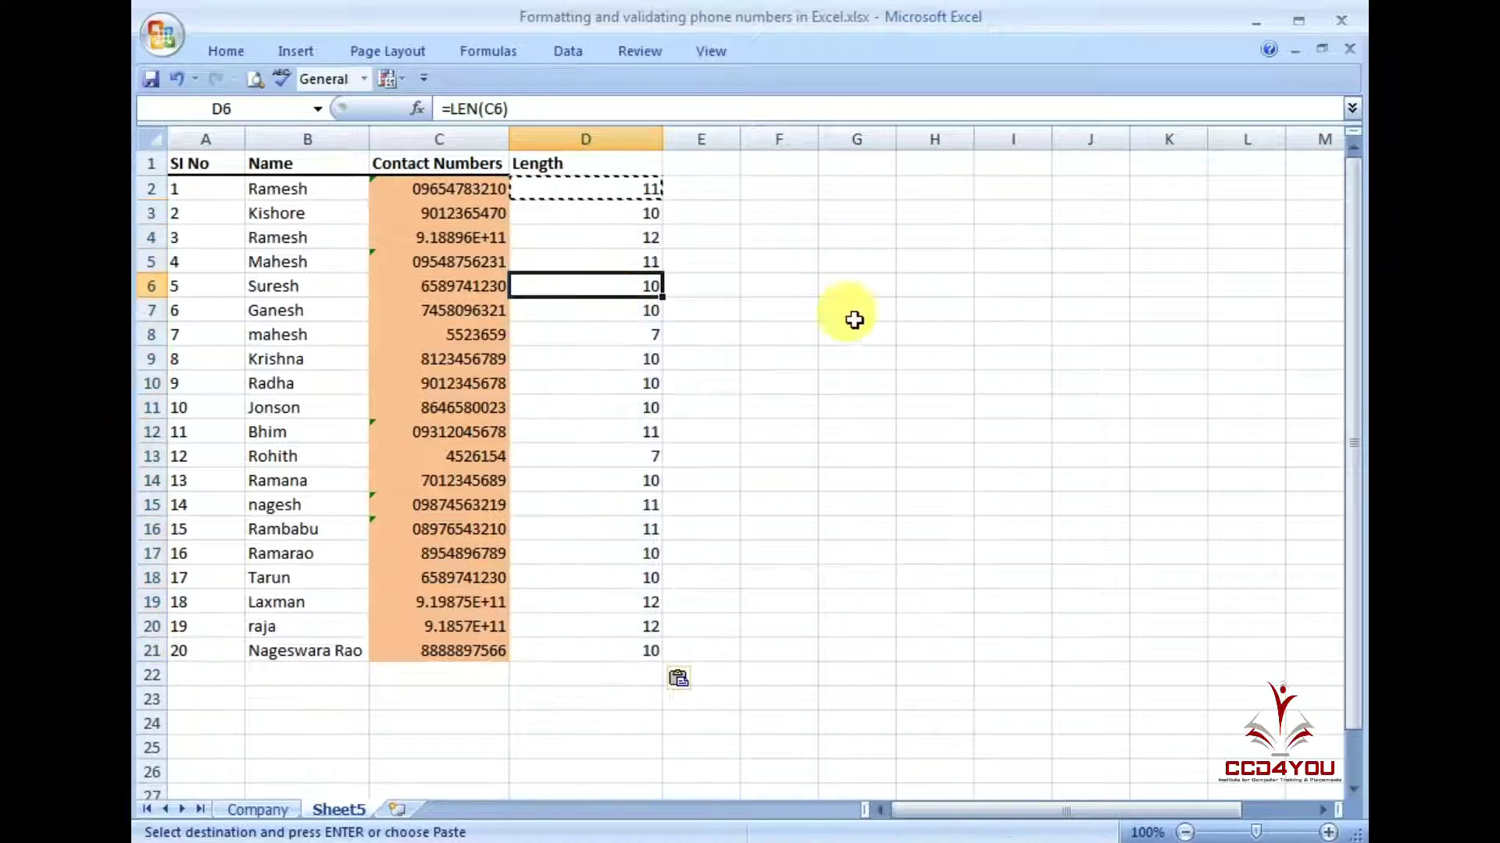
click(634, 238)
key(Escape)
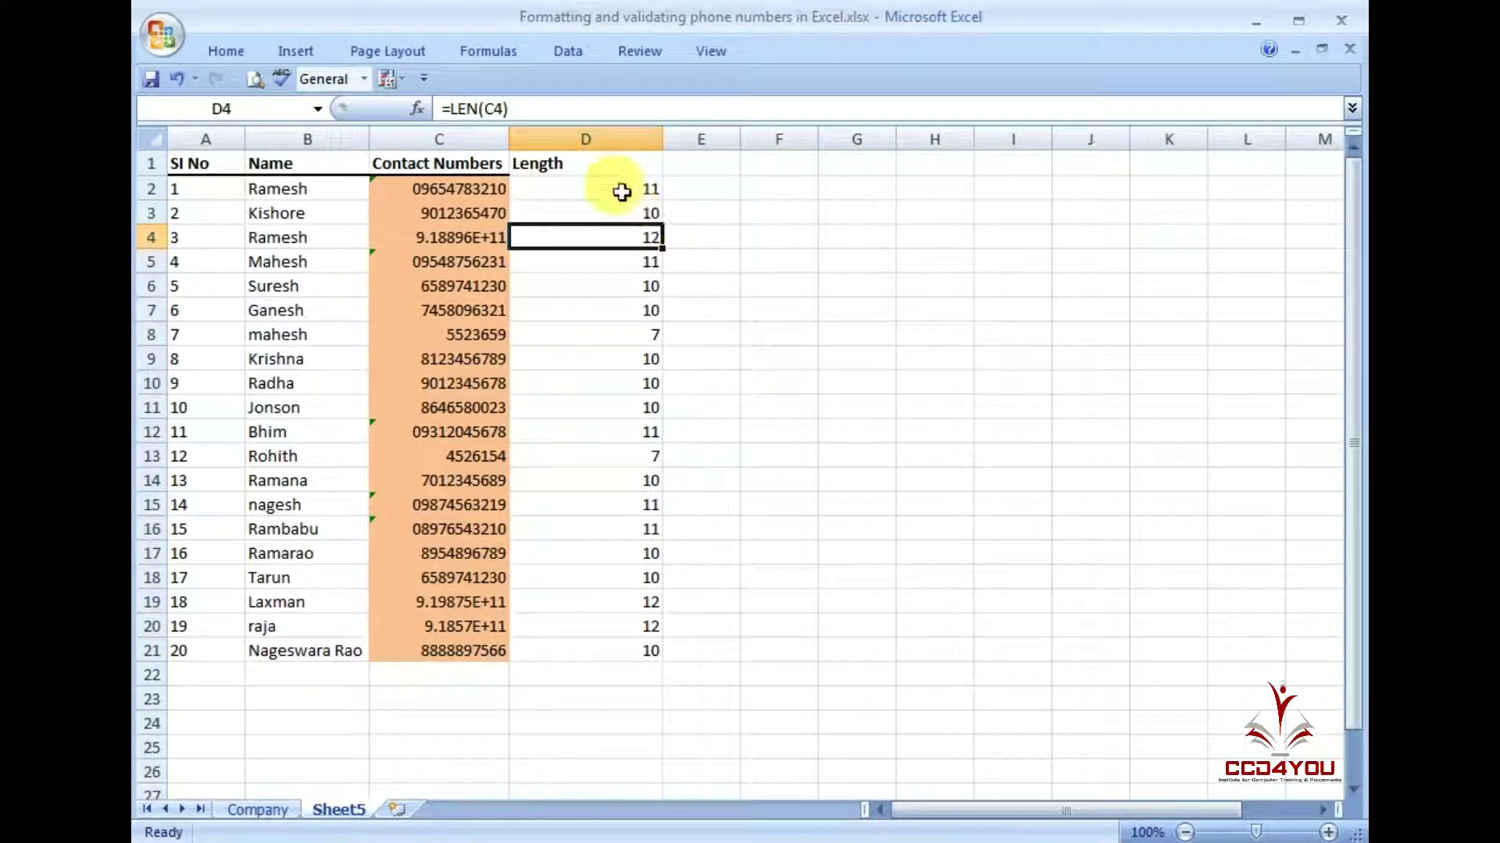
click(619, 193)
click(656, 238)
click(646, 212)
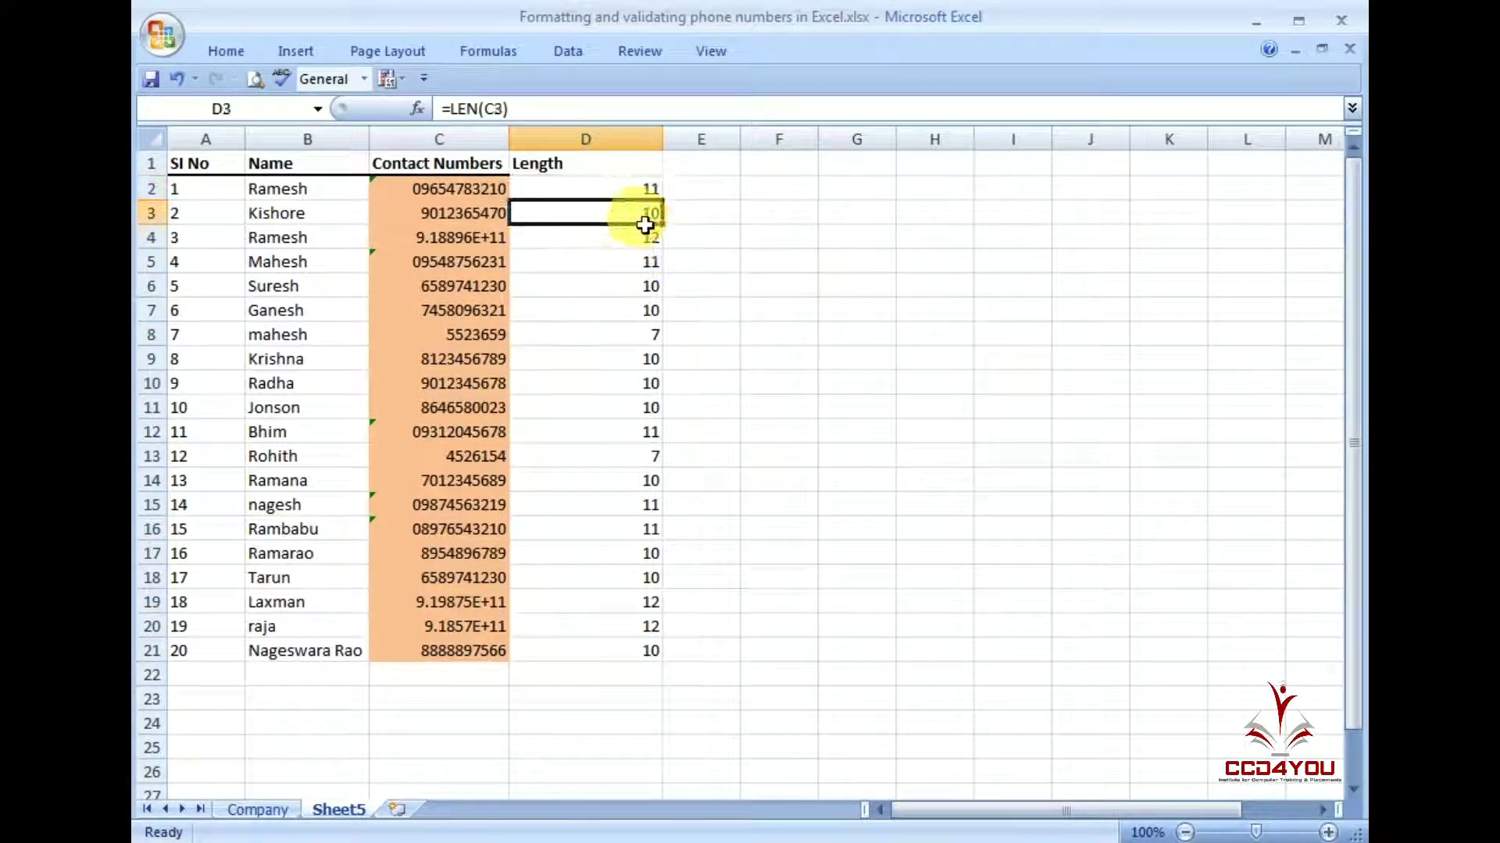
drag(653, 195, 639, 653)
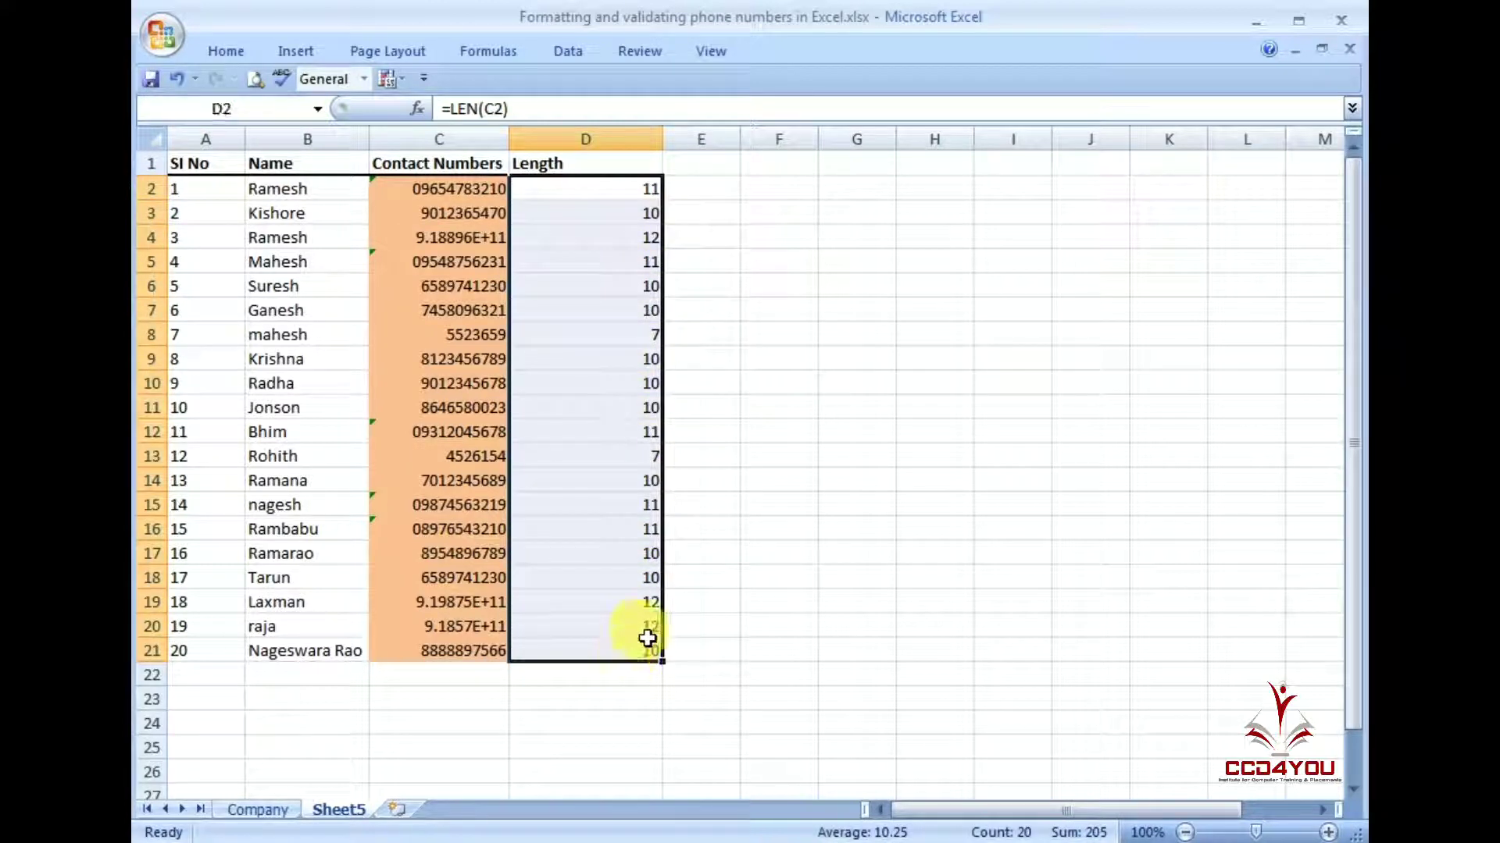
click(700, 286)
Narrow the Length column, widen column E, and select the employee table for sorting.
drag(662, 139, 599, 139)
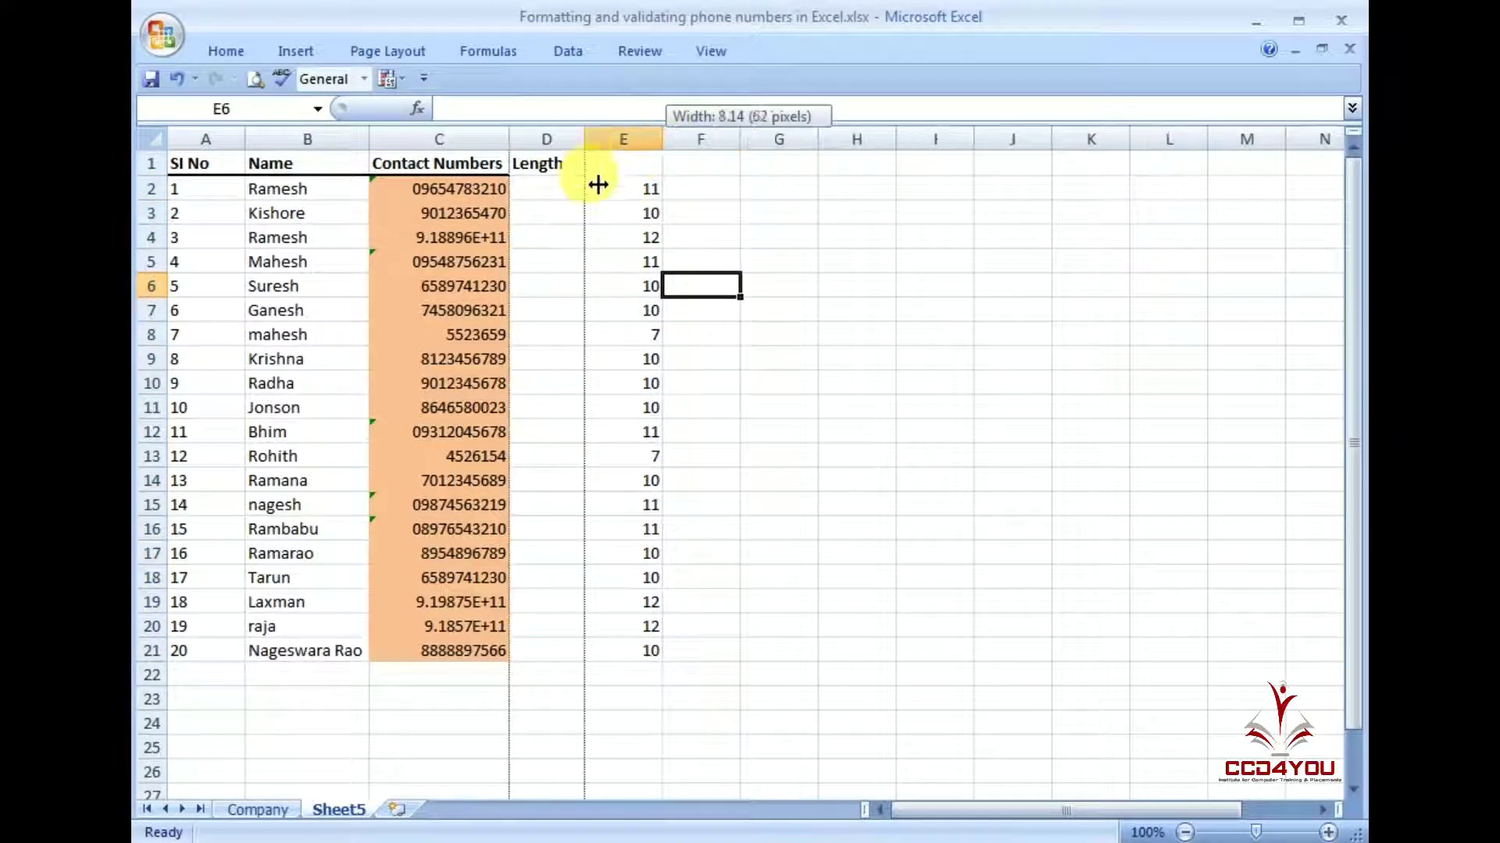
click(675, 217)
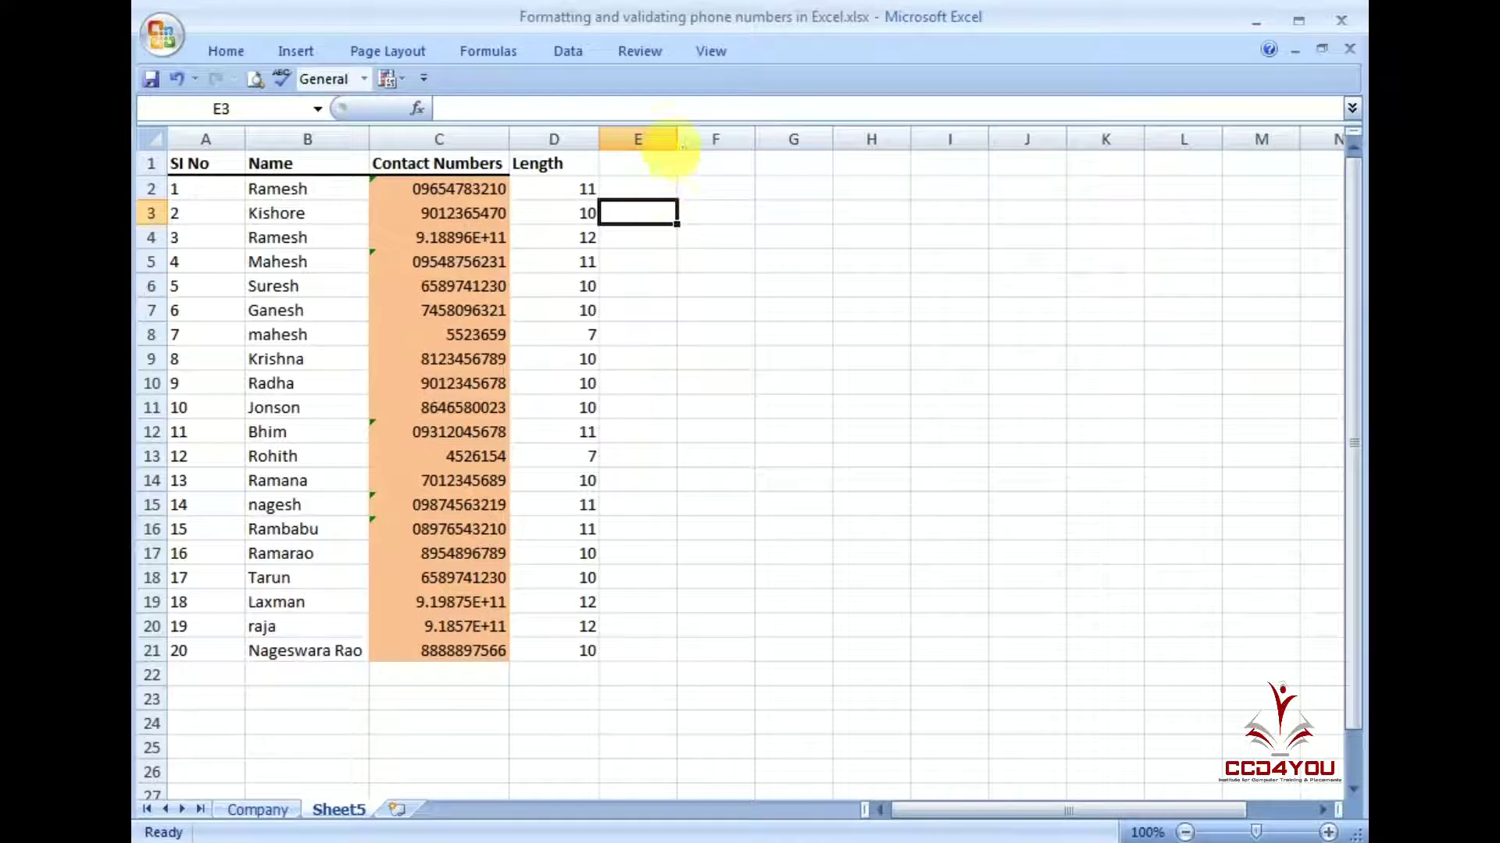
drag(682, 151, 710, 150)
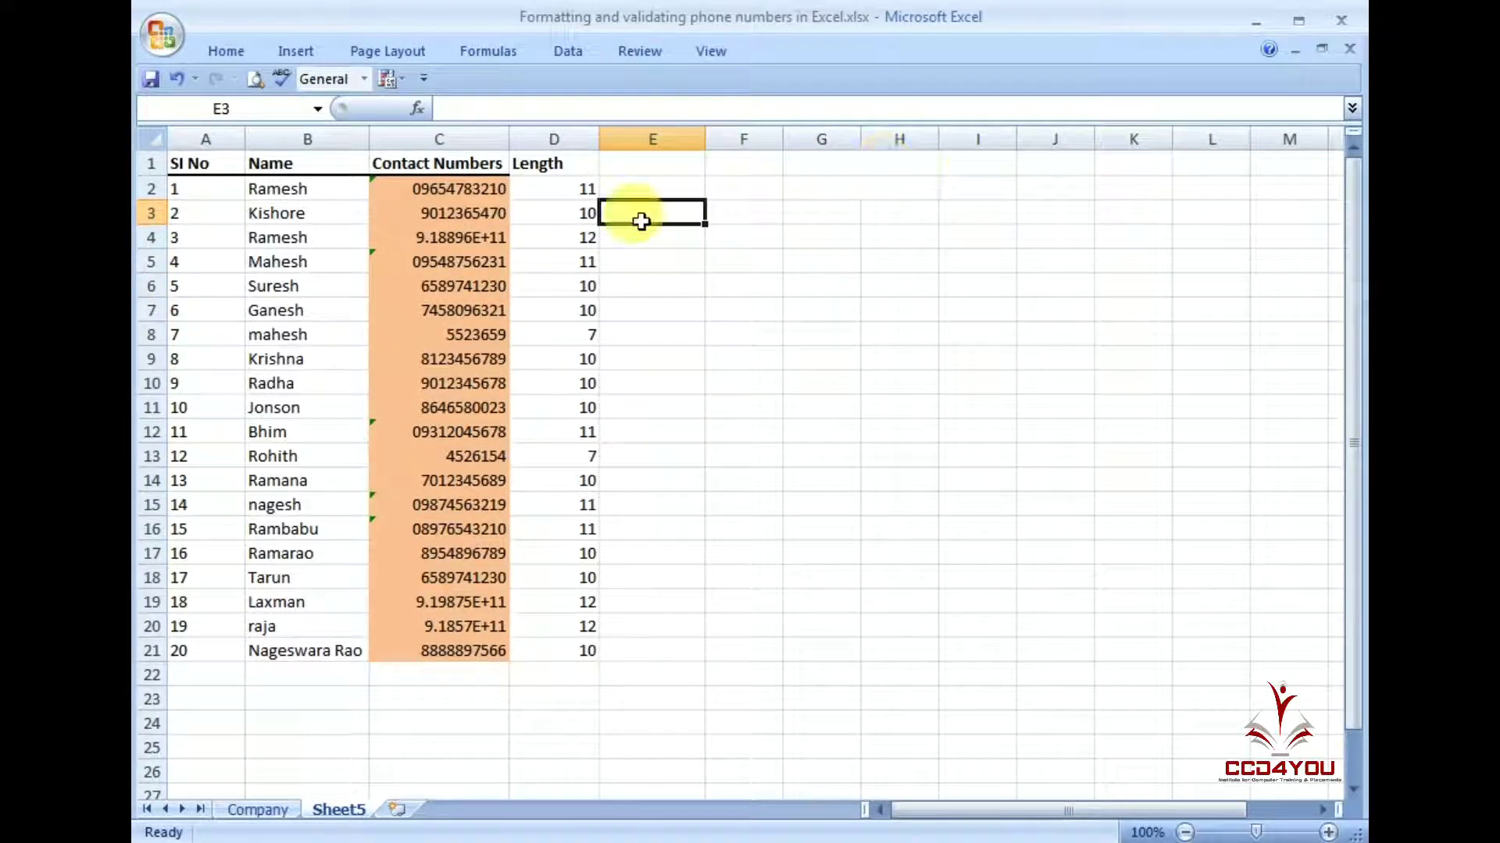
mouse_move(206, 161)
mouse_down()
mouse_move(469, 654)
mouse_move(519, 648)
mouse_up()
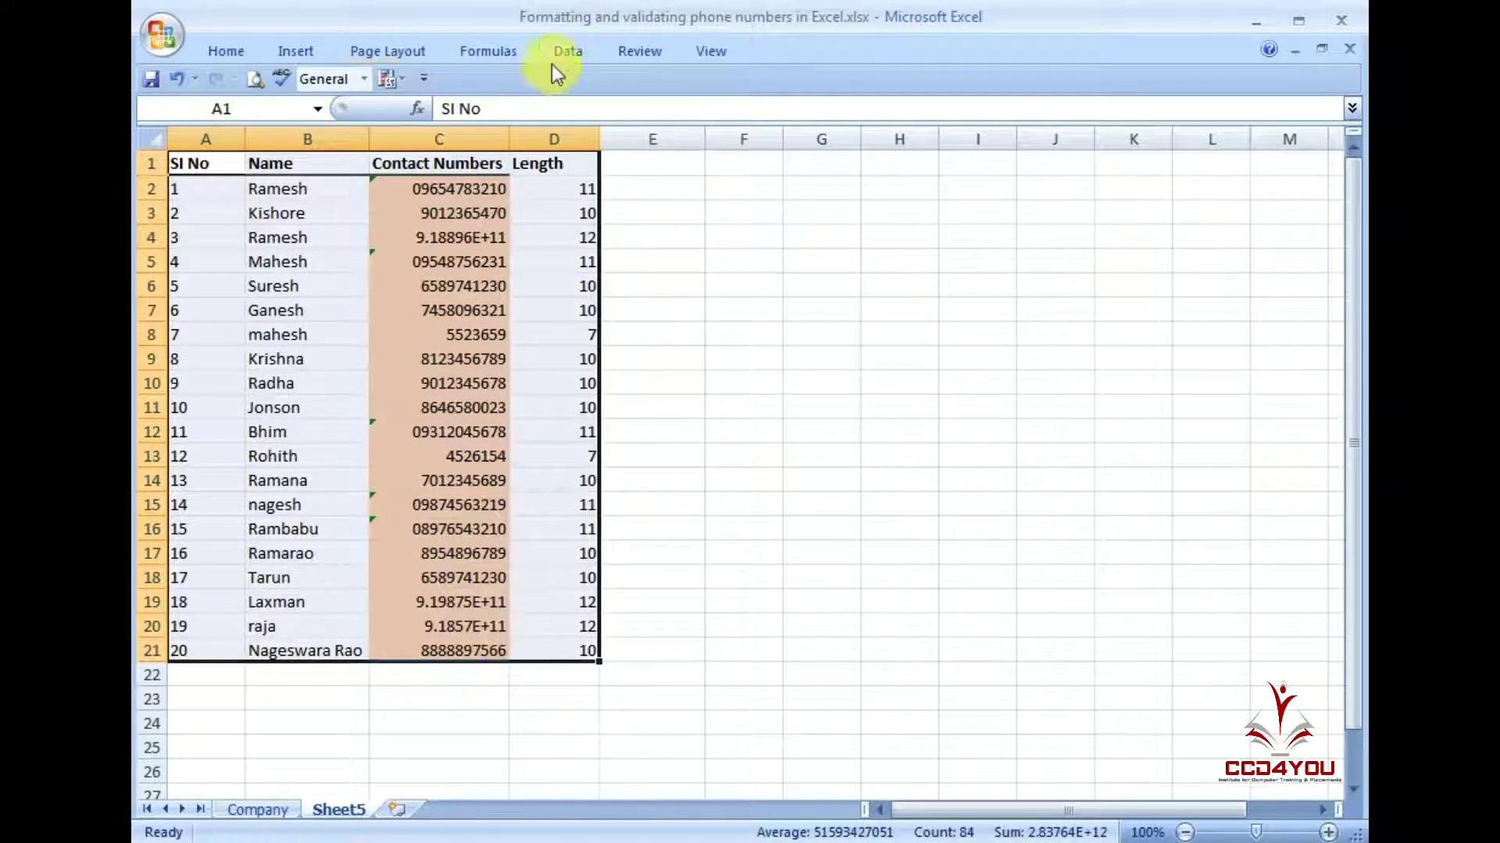
click(575, 55)
Sort the table by Contact Numbers, smallest to largest, sorting numbers as they are.
click(672, 121)
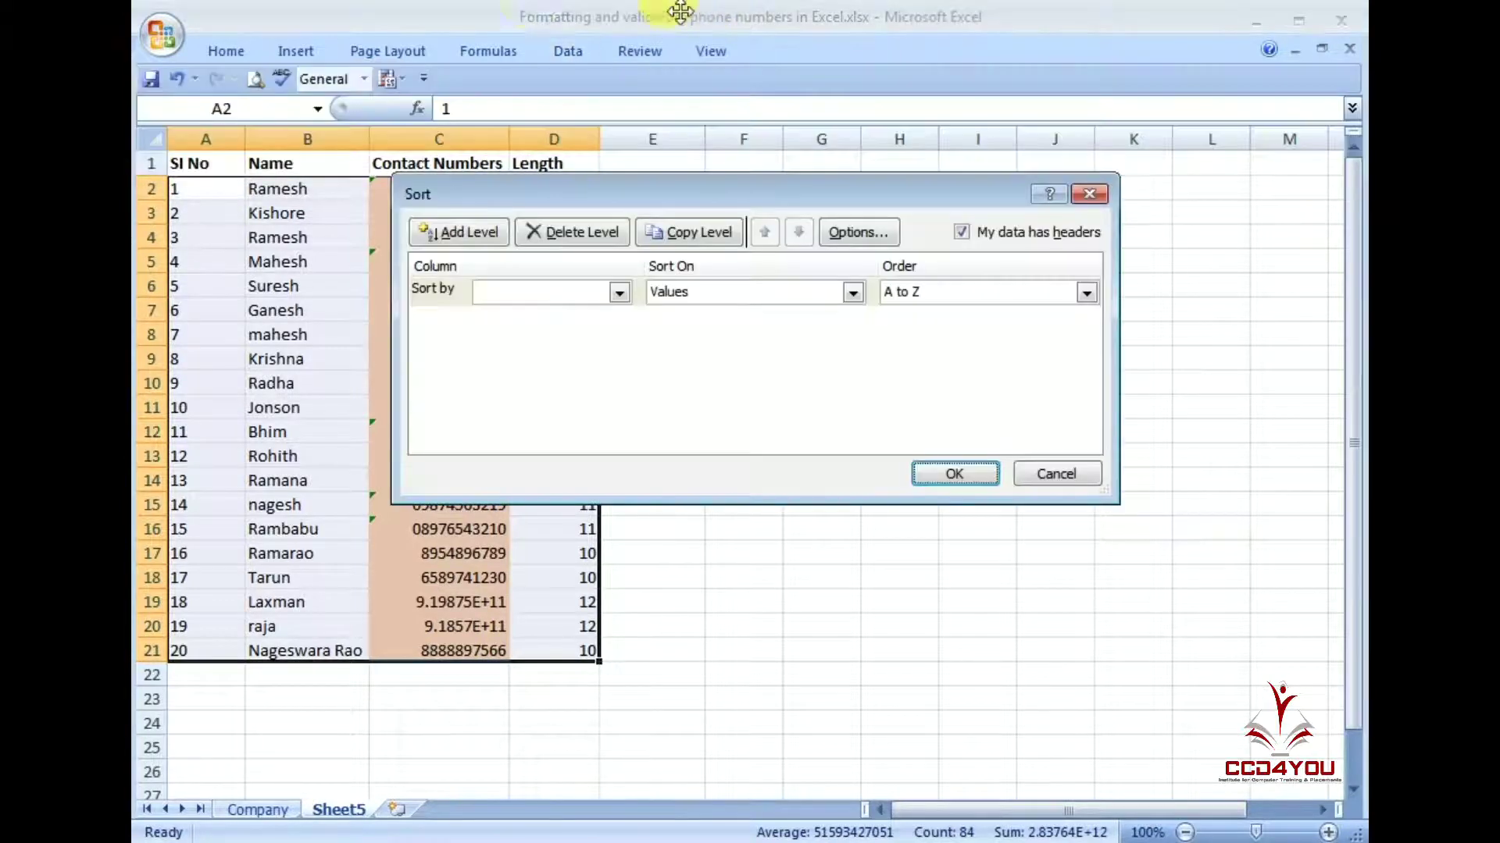
click(619, 292)
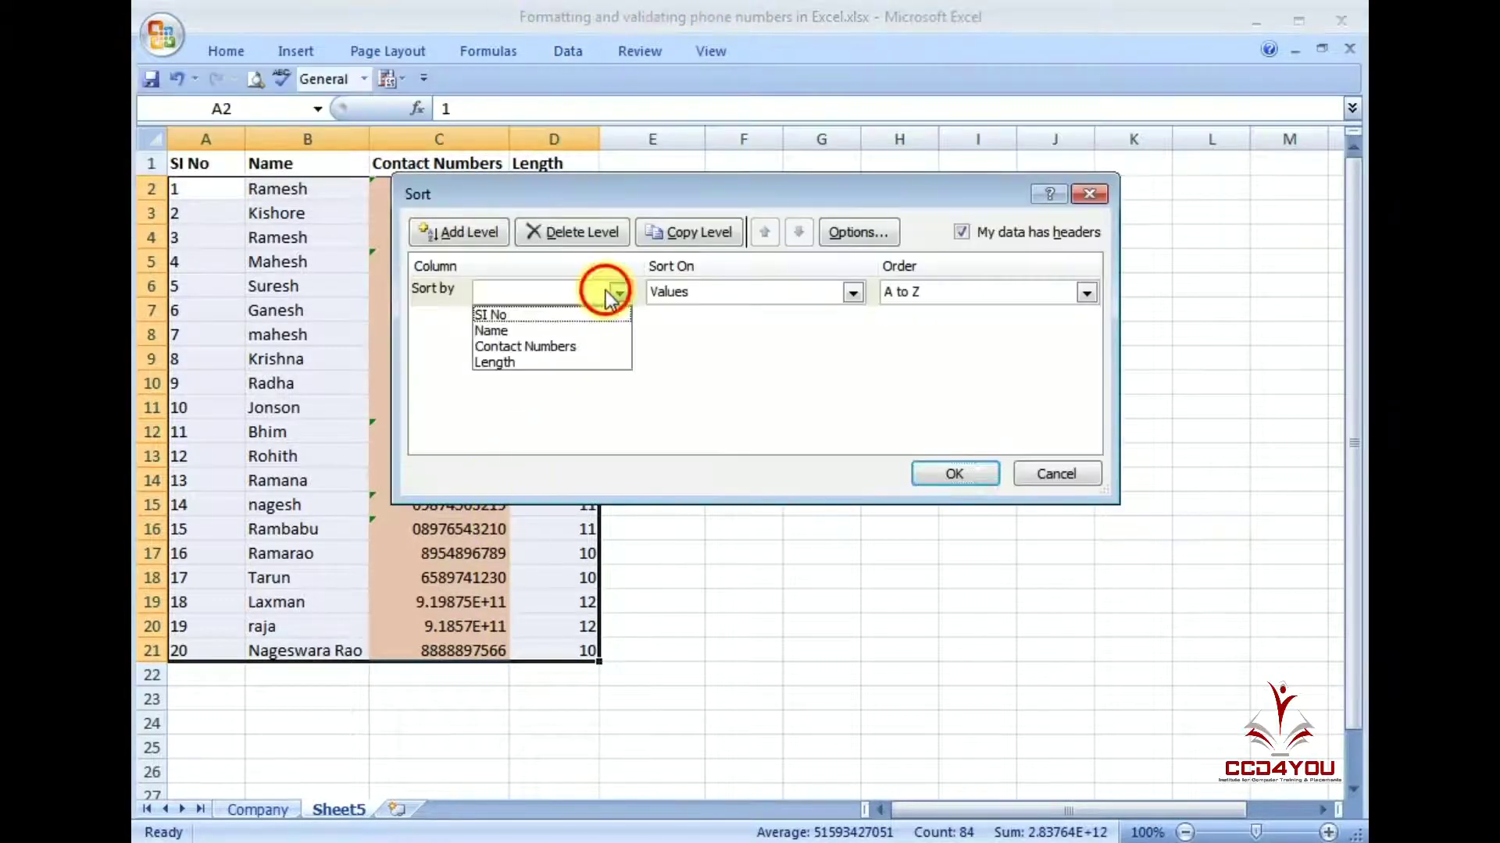
click(551, 351)
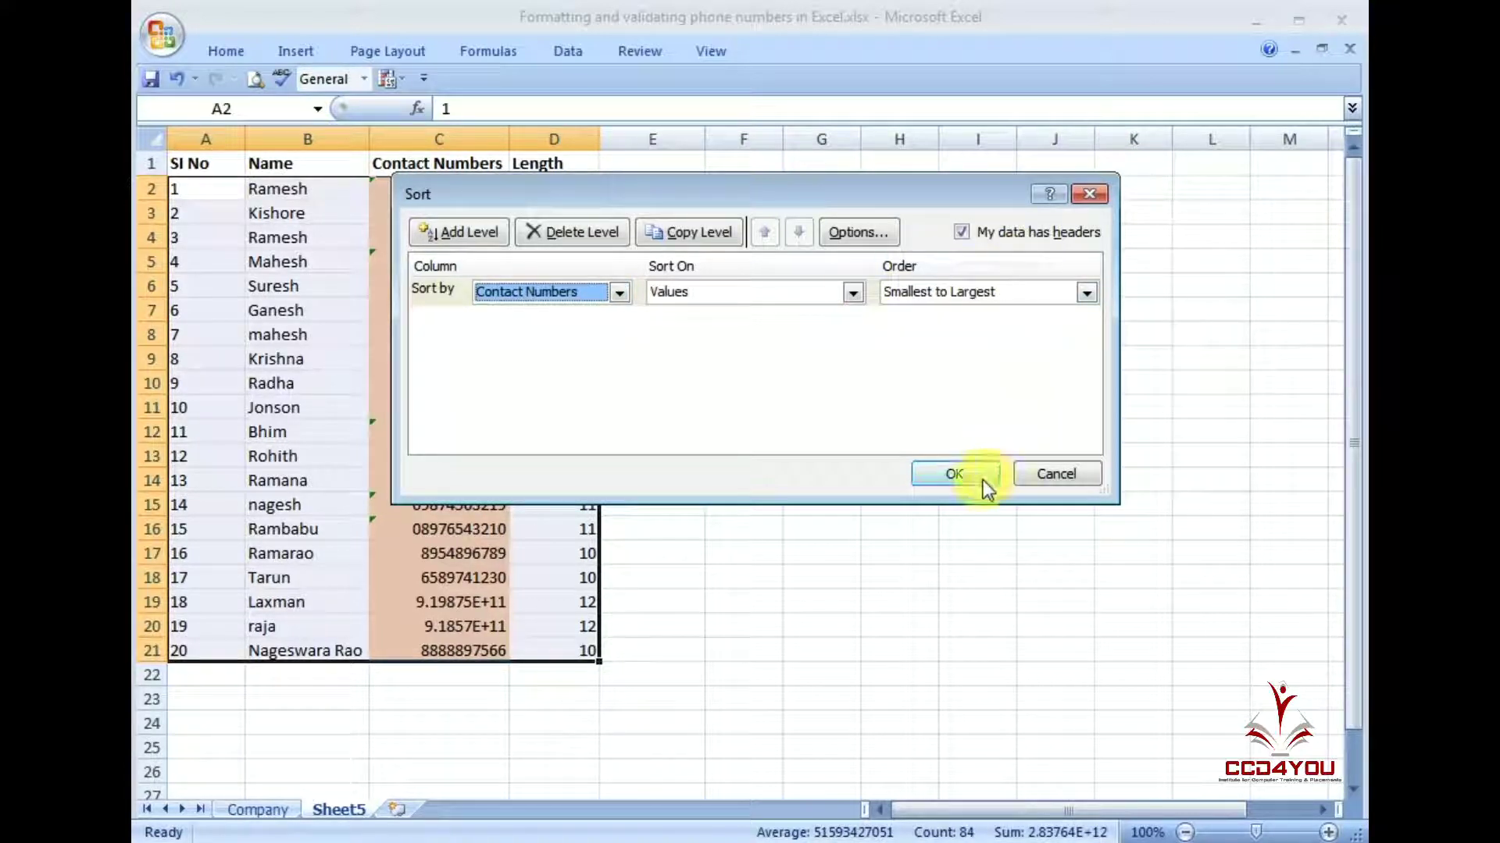
click(1047, 292)
click(1040, 290)
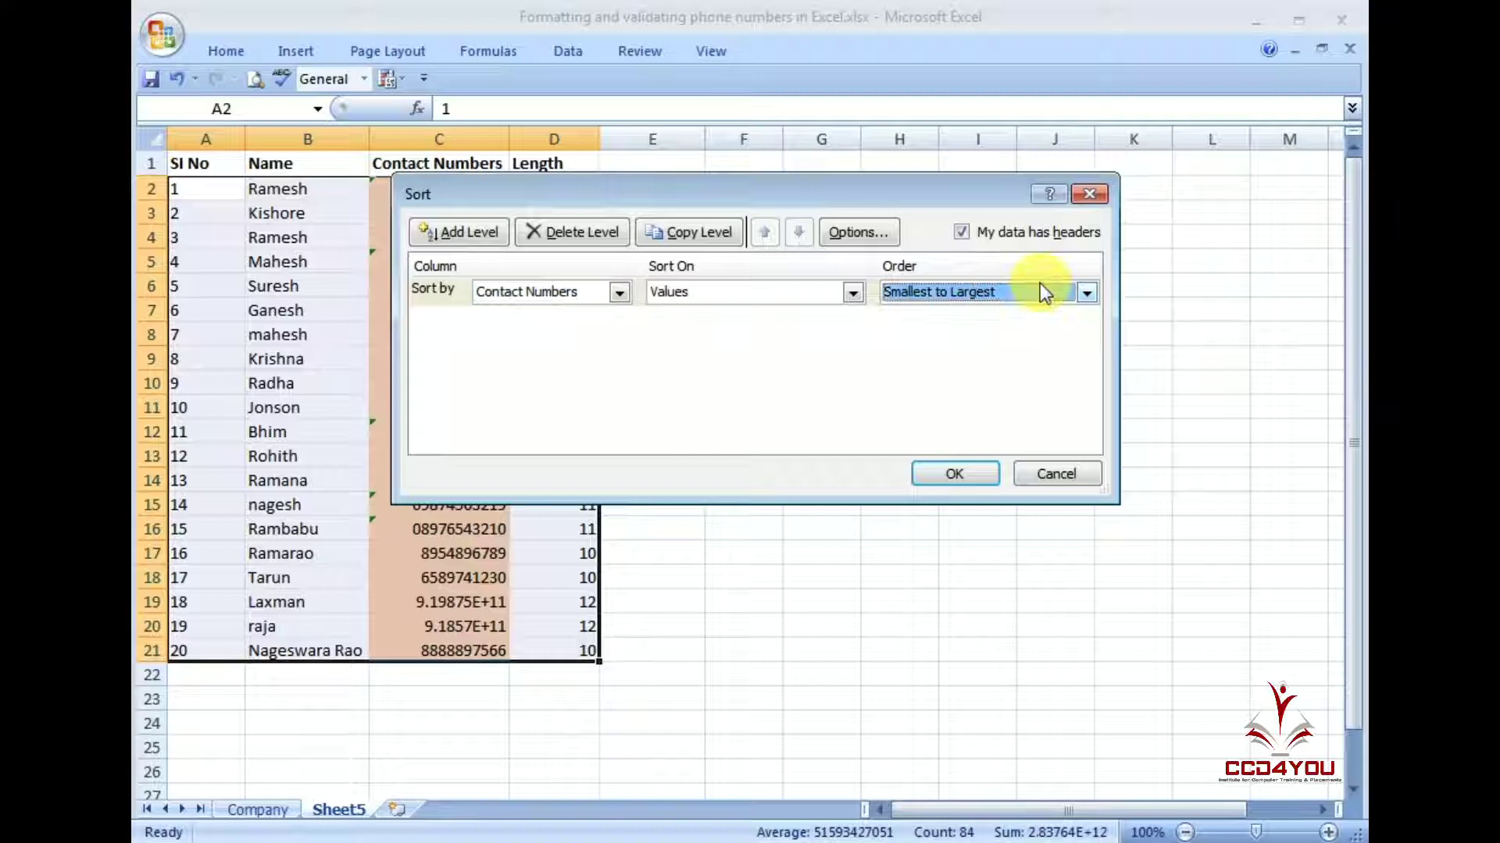
click(954, 476)
click(672, 400)
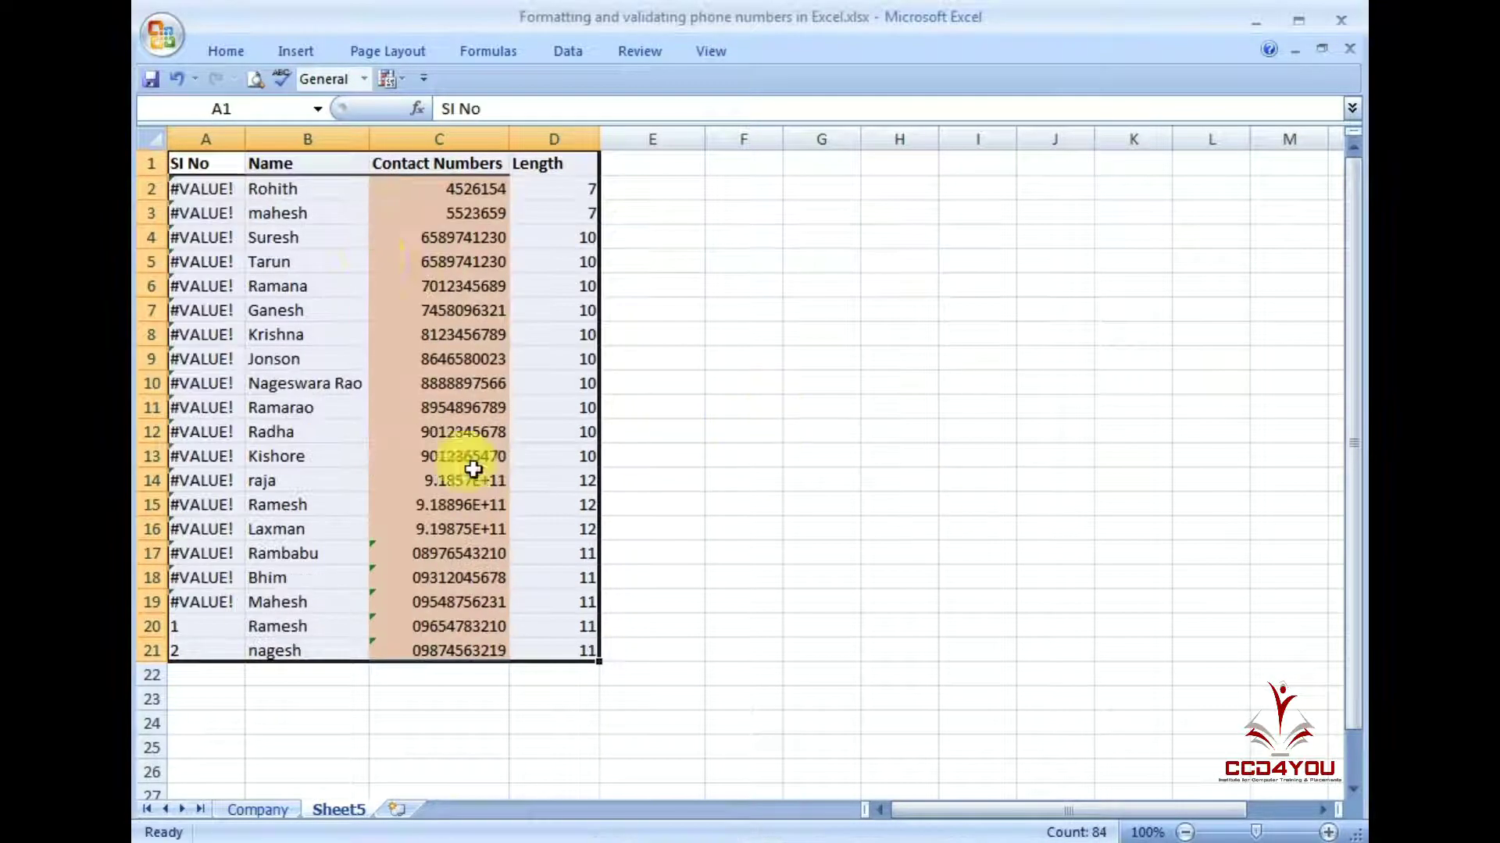
Review the sorted contact numbers and narrow column A.
click(338, 257)
mouse_move(478, 189)
mouse_down()
mouse_move(480, 361)
mouse_move(473, 191)
mouse_move(437, 663)
mouse_up()
click(432, 675)
click(434, 650)
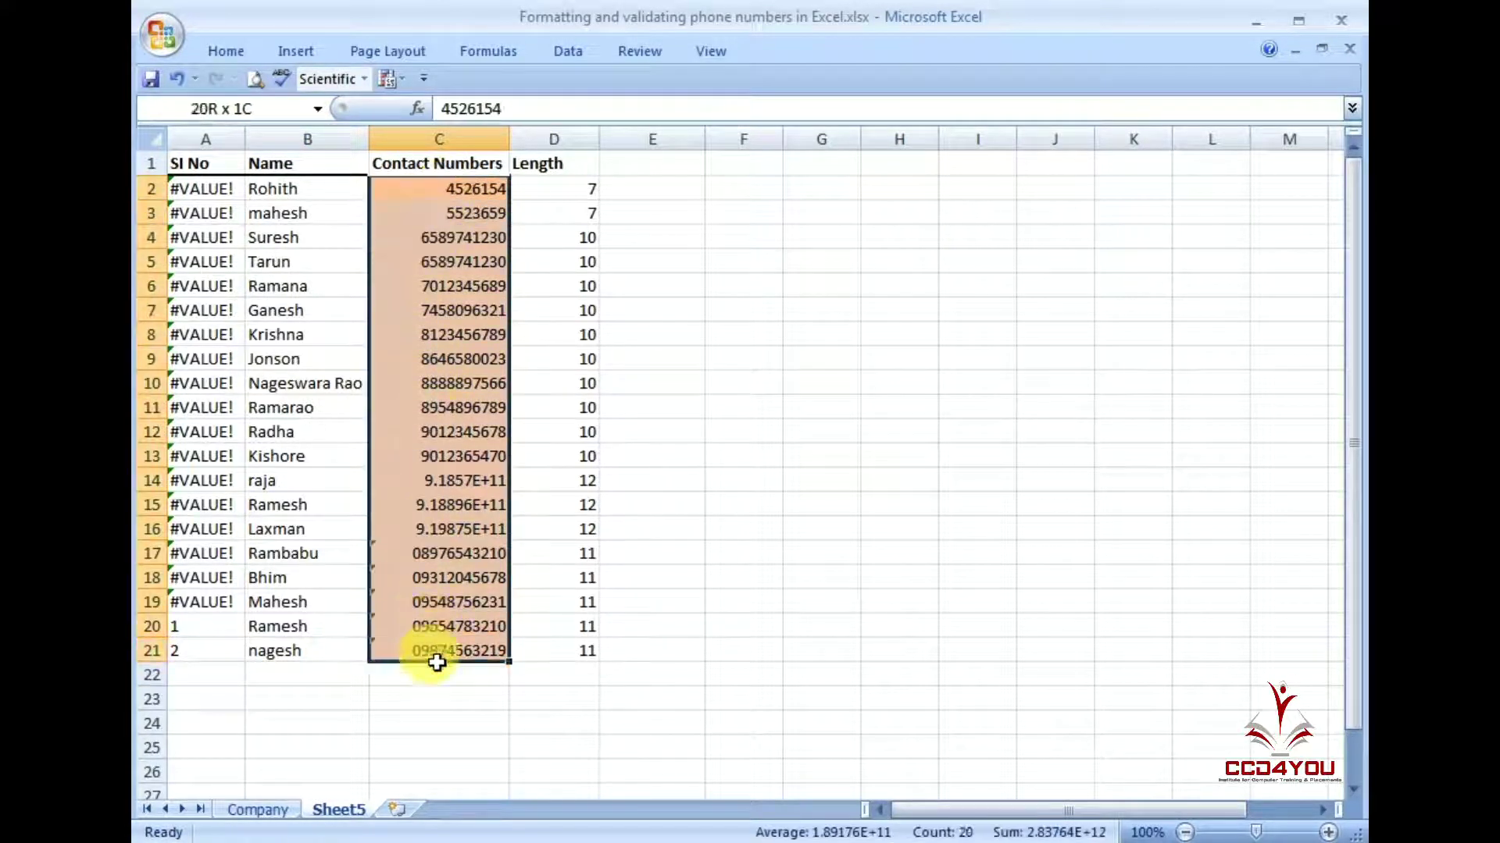
drag(244, 139, 212, 163)
click(596, 236)
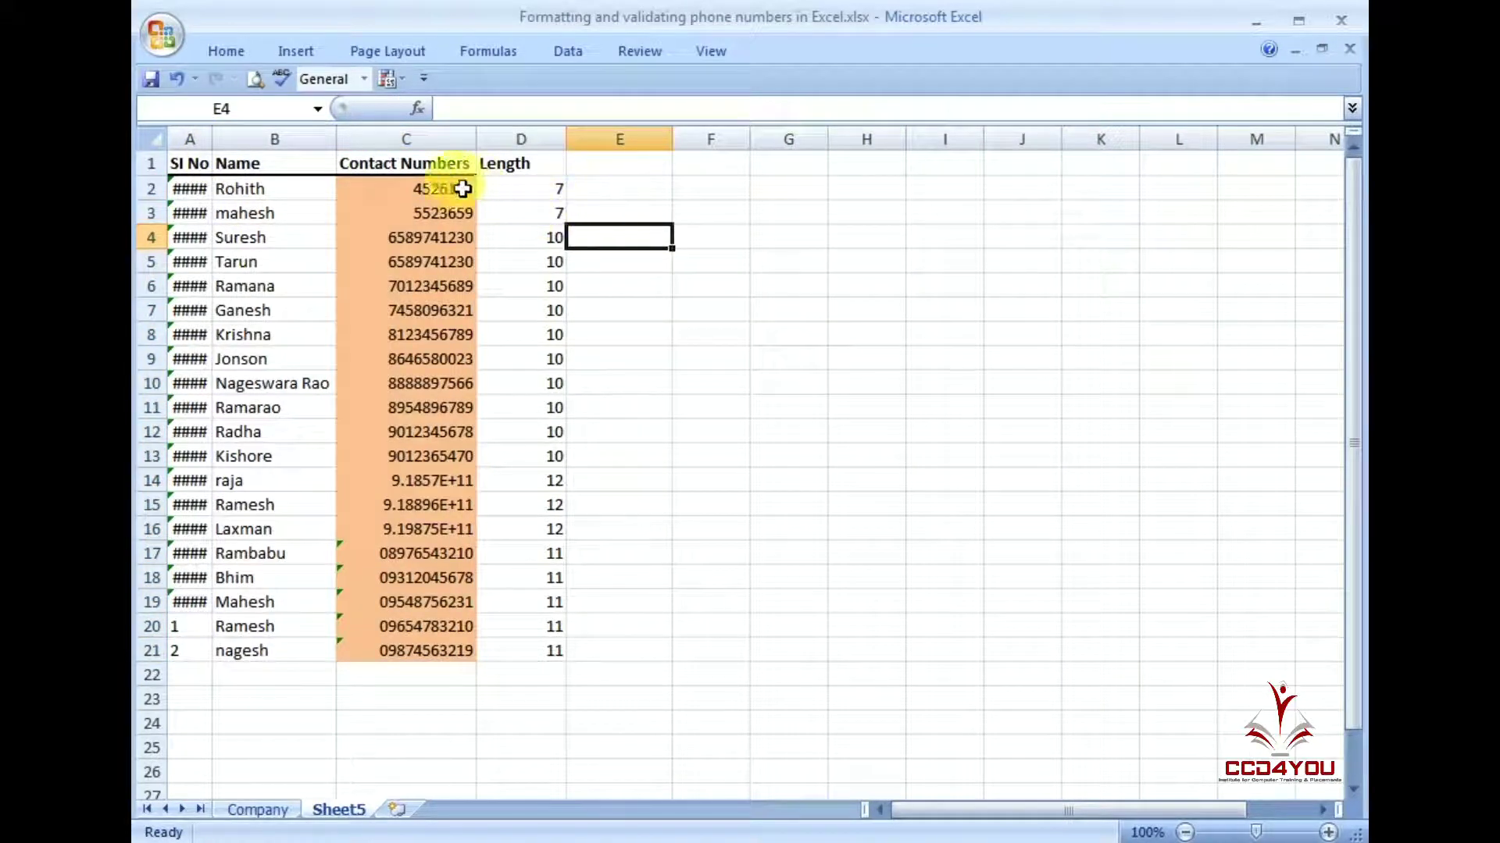
mouse_move(616, 195)
mouse_down()
mouse_move(569, 656)
mouse_move(600, 676)
mouse_move(613, 646)
mouse_up()
click(539, 579)
Check the length formula in row 3 and head column E with 'Formula'.
click(547, 213)
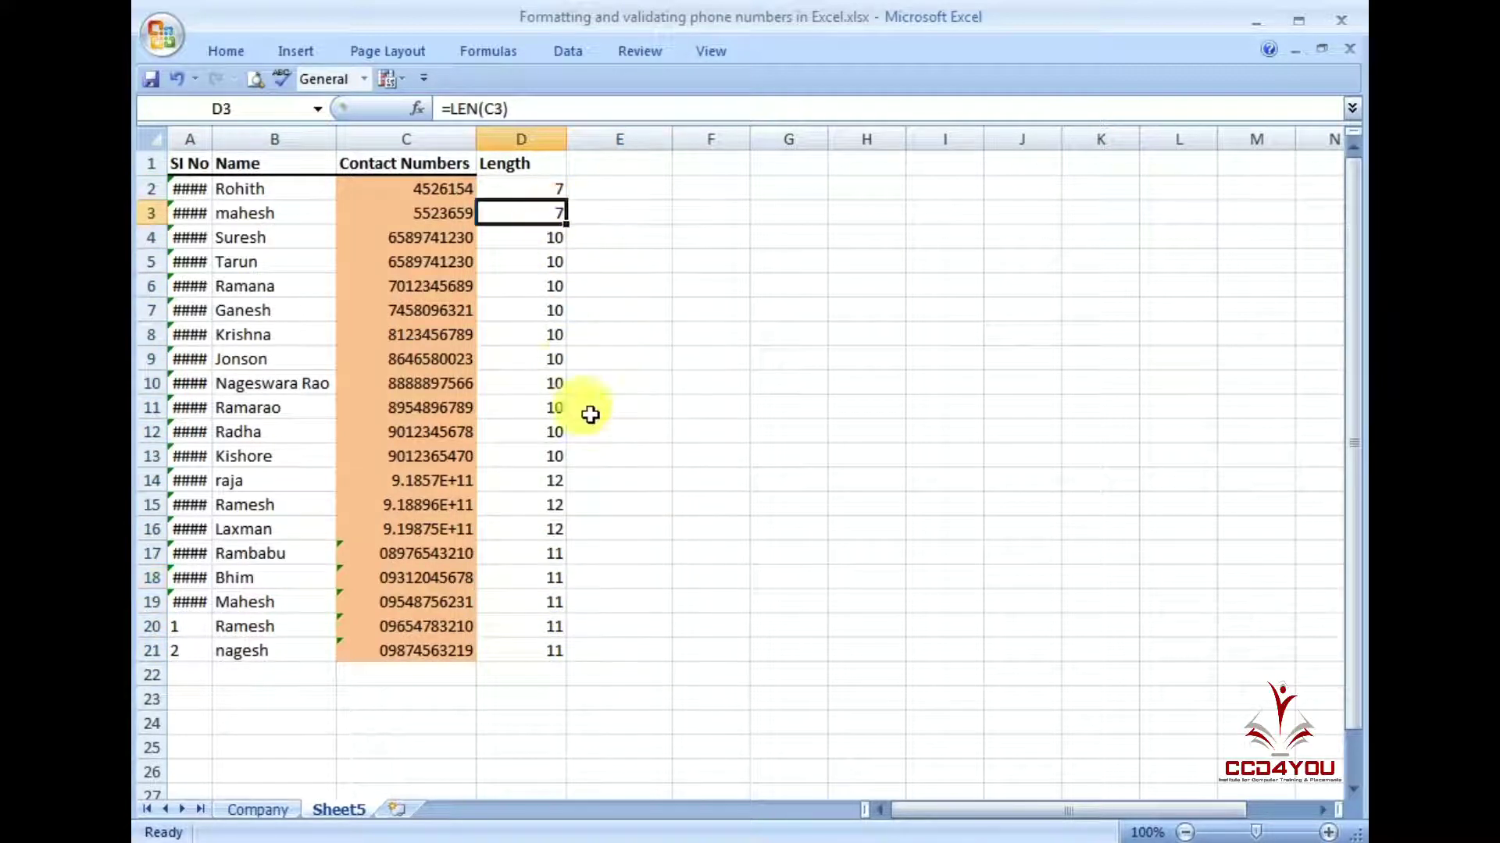
click(625, 210)
click(617, 164)
click(609, 198)
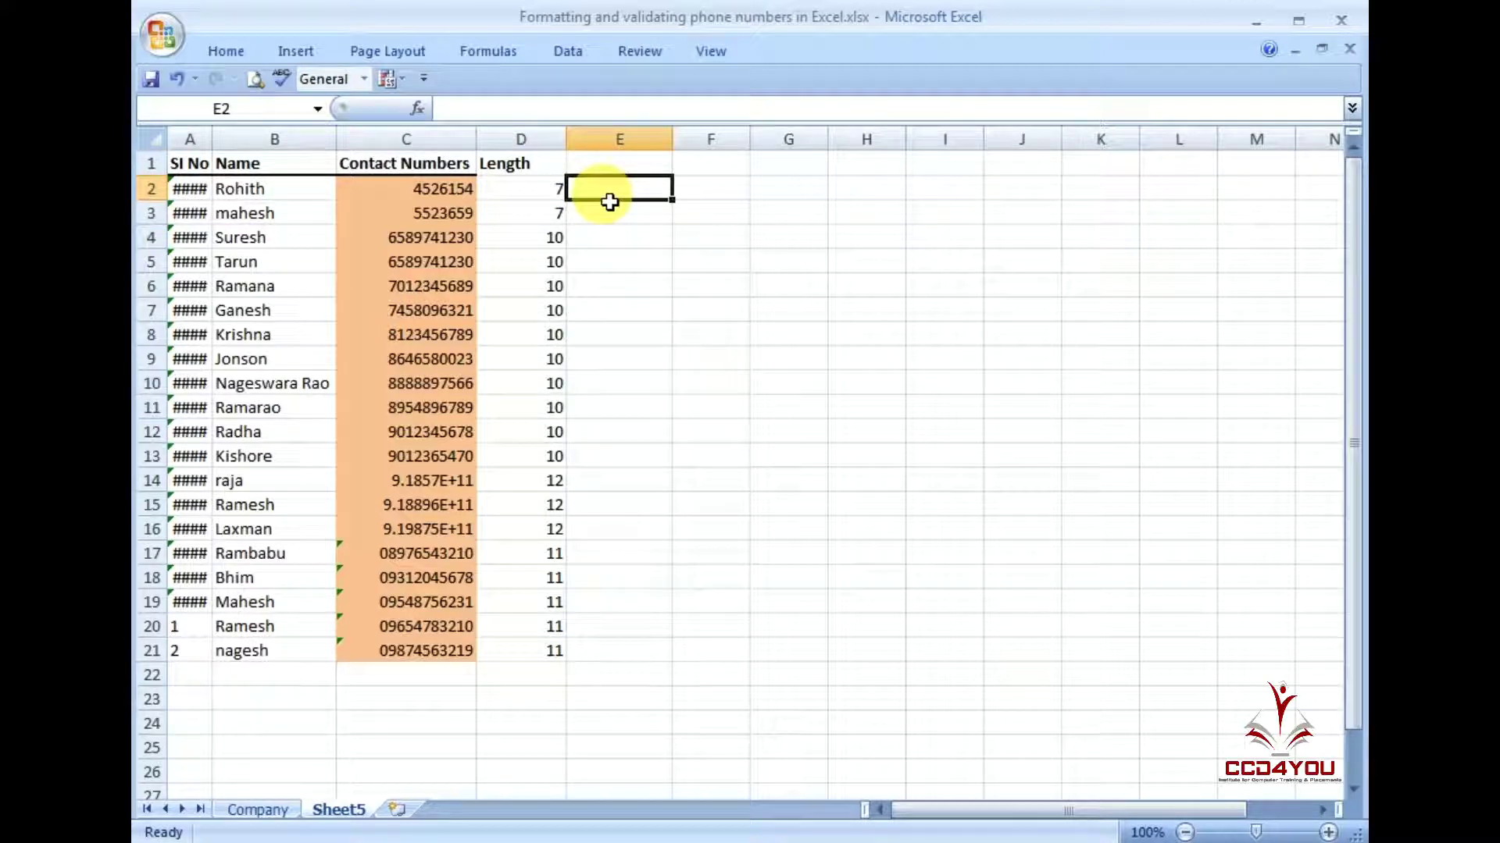
key(Up)
text(F)
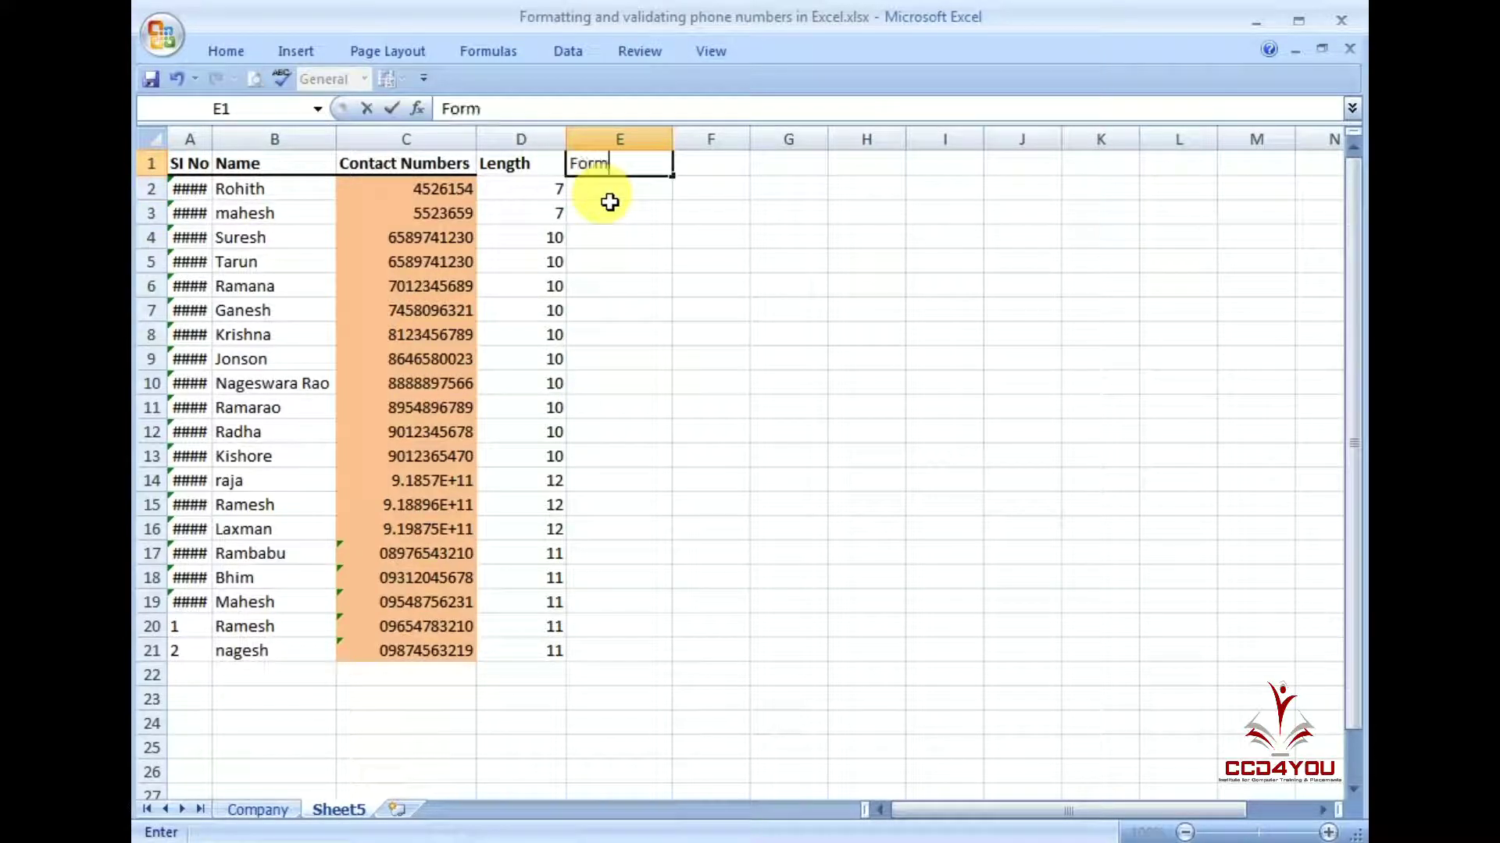
key(Return)
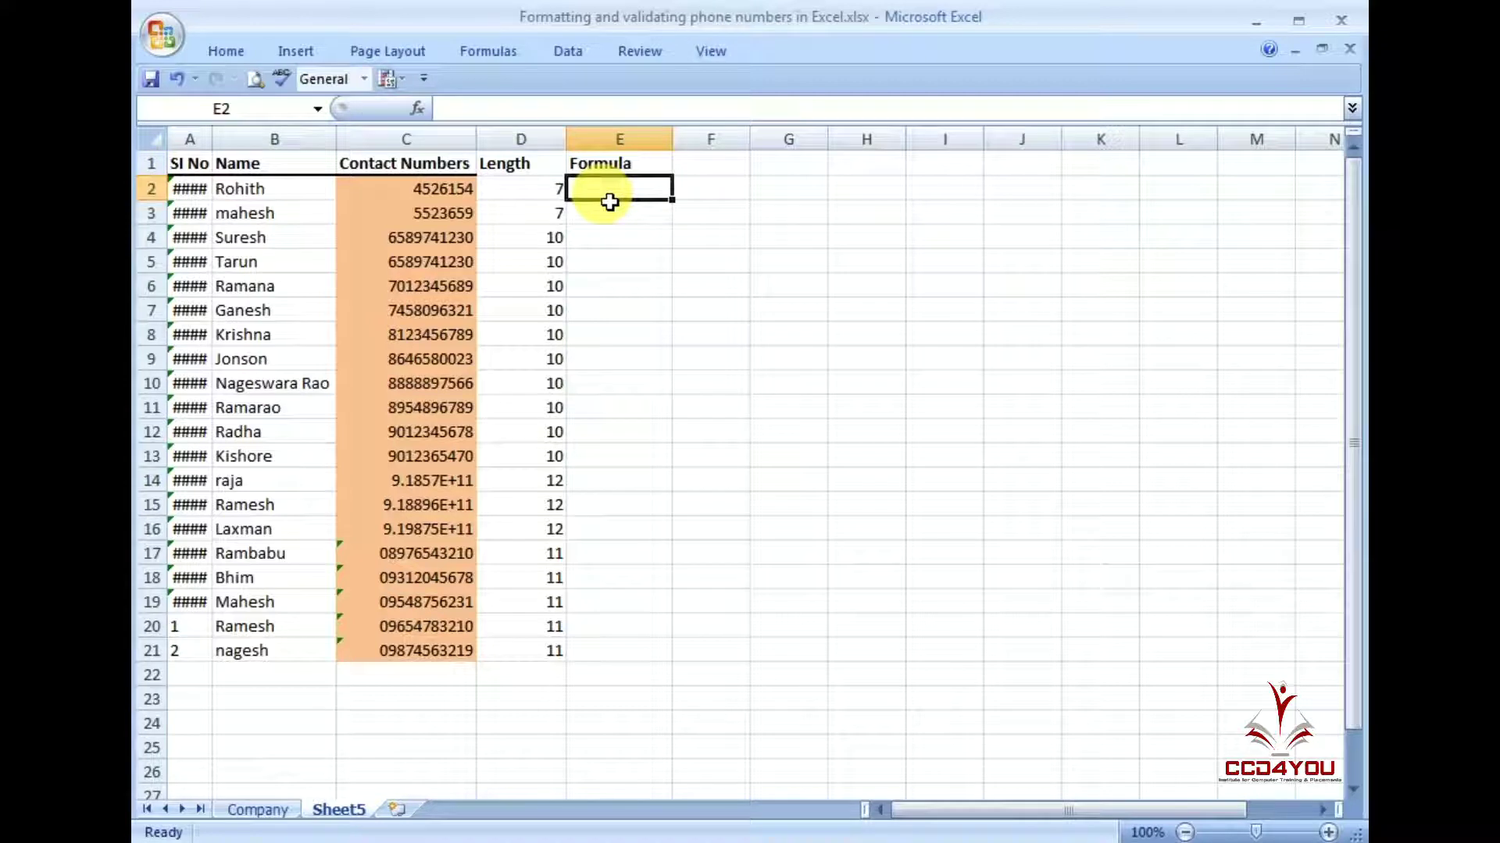
Enter =RIGHT(C2,10) in E2 to extract the last 10 digits.
text(+right)
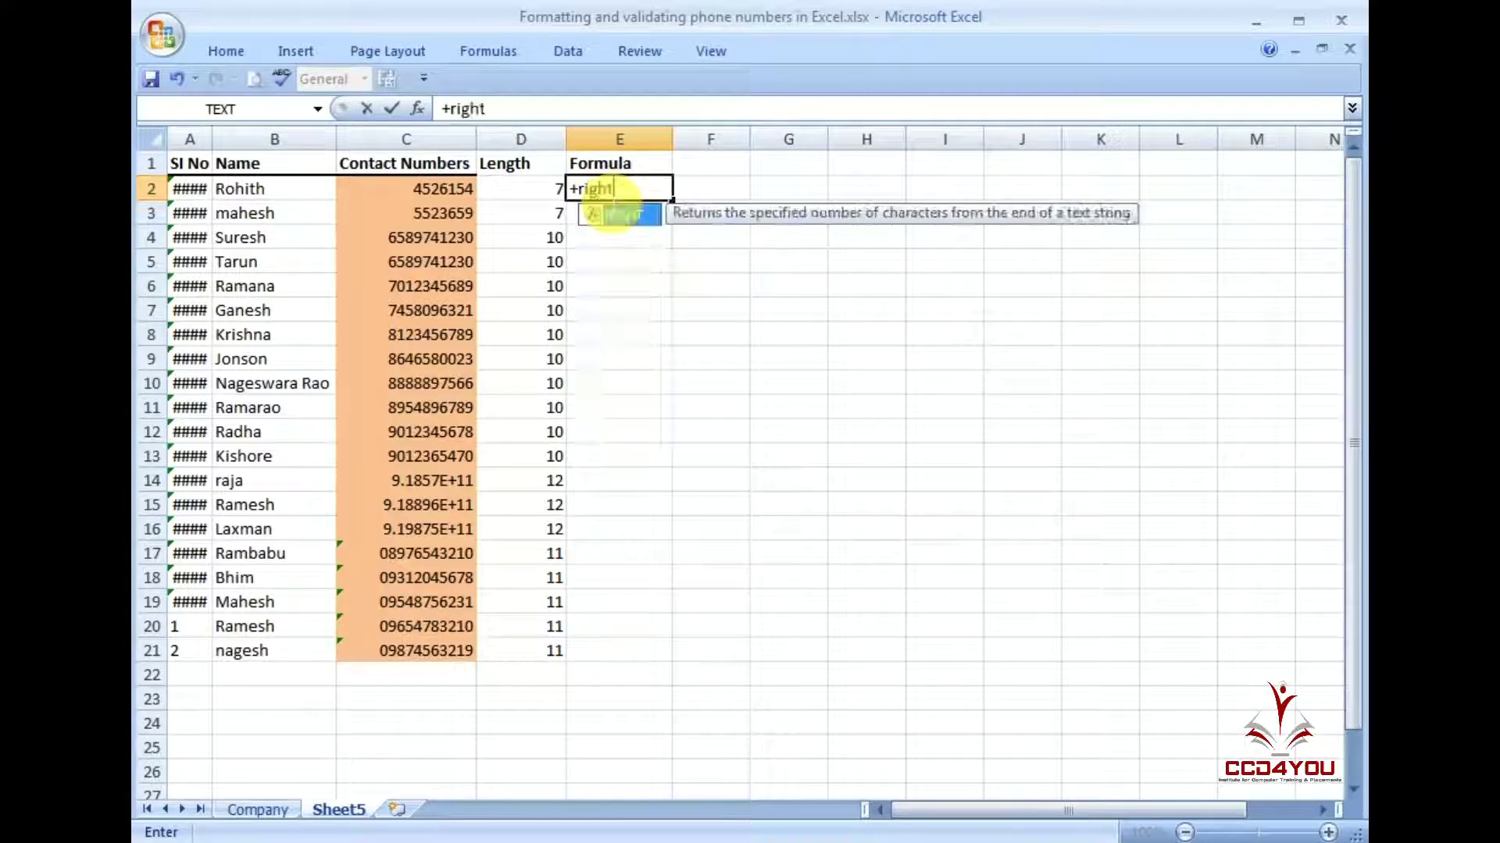
text(()
key(BackSpace)
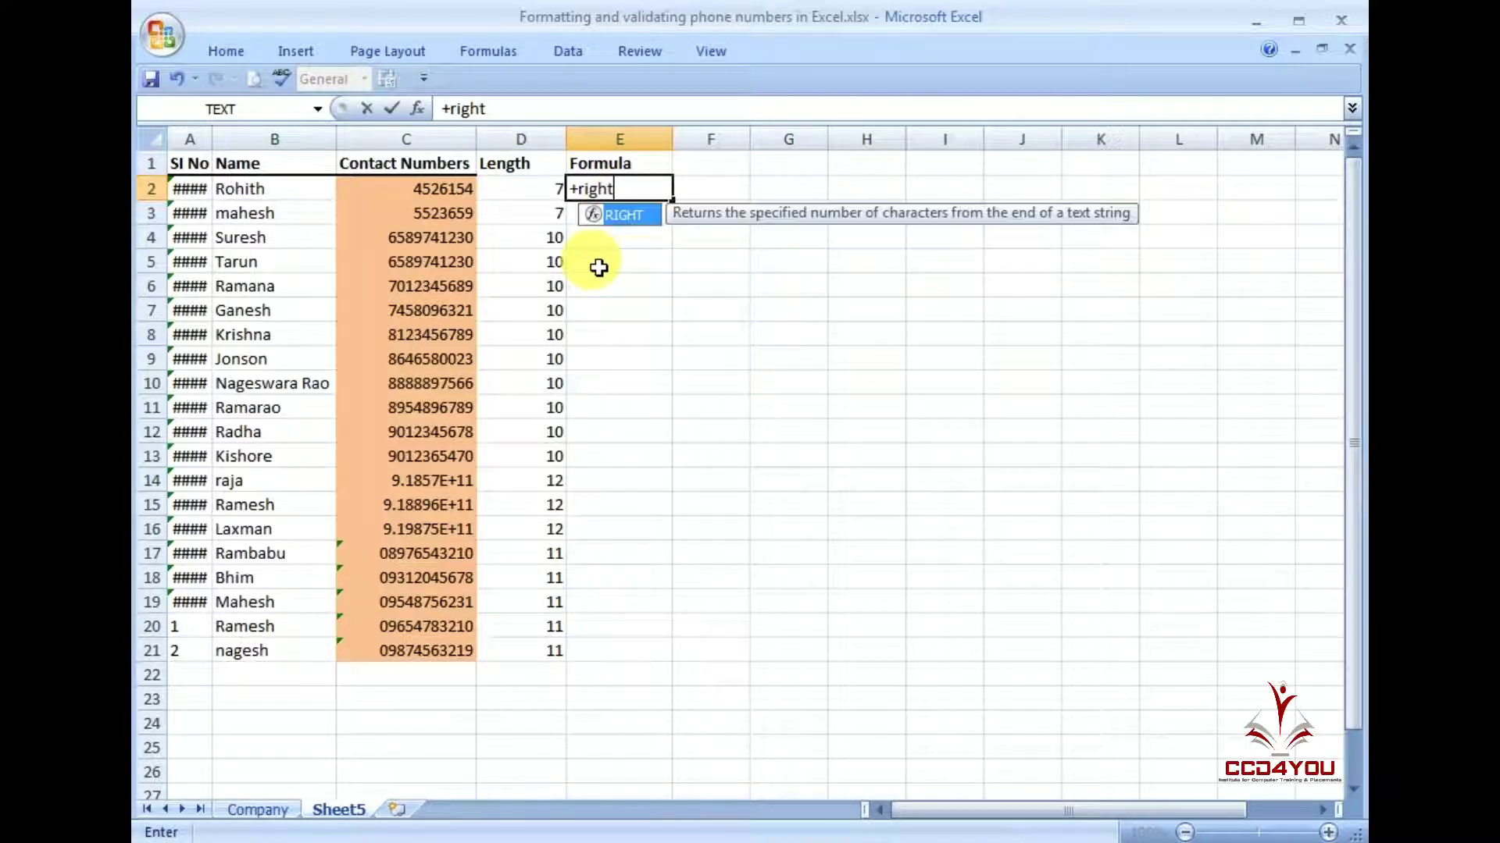
key(BackSpace)
key(BackSpace)
key(BackSpace)
text(=)
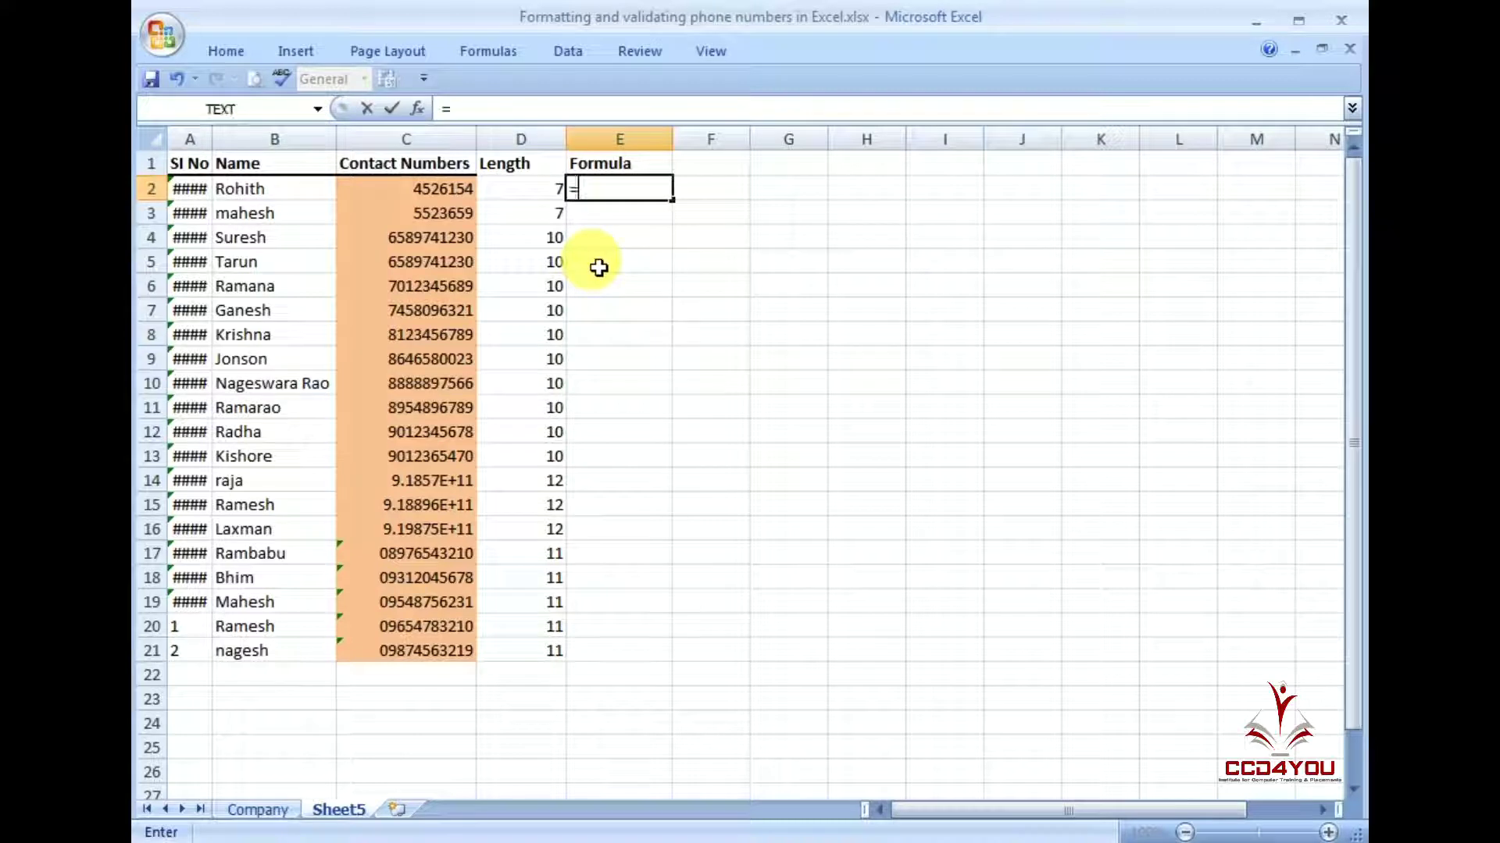
text(right)
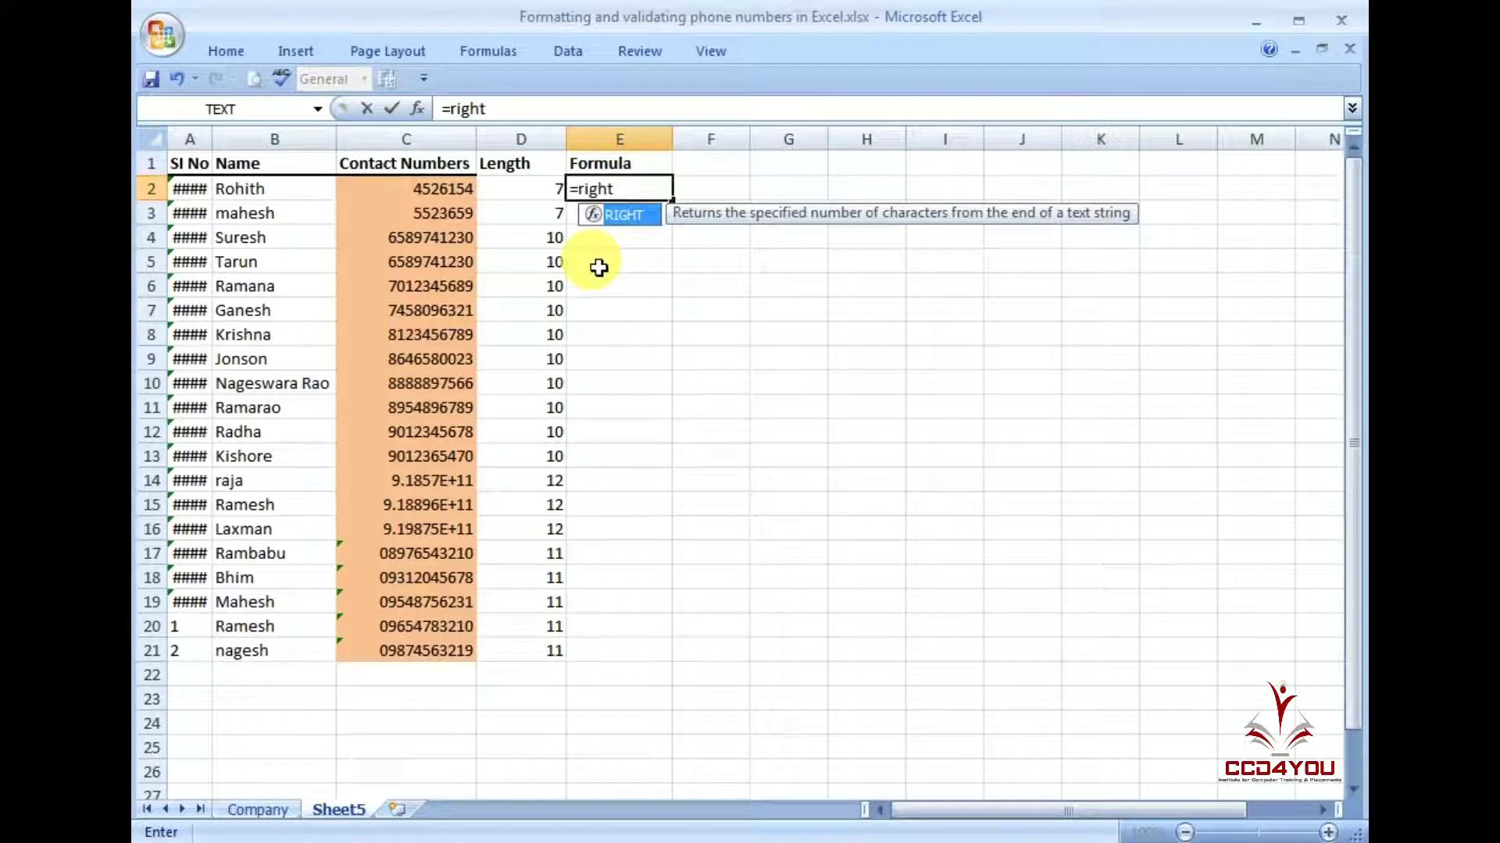
text(()
click(442, 197)
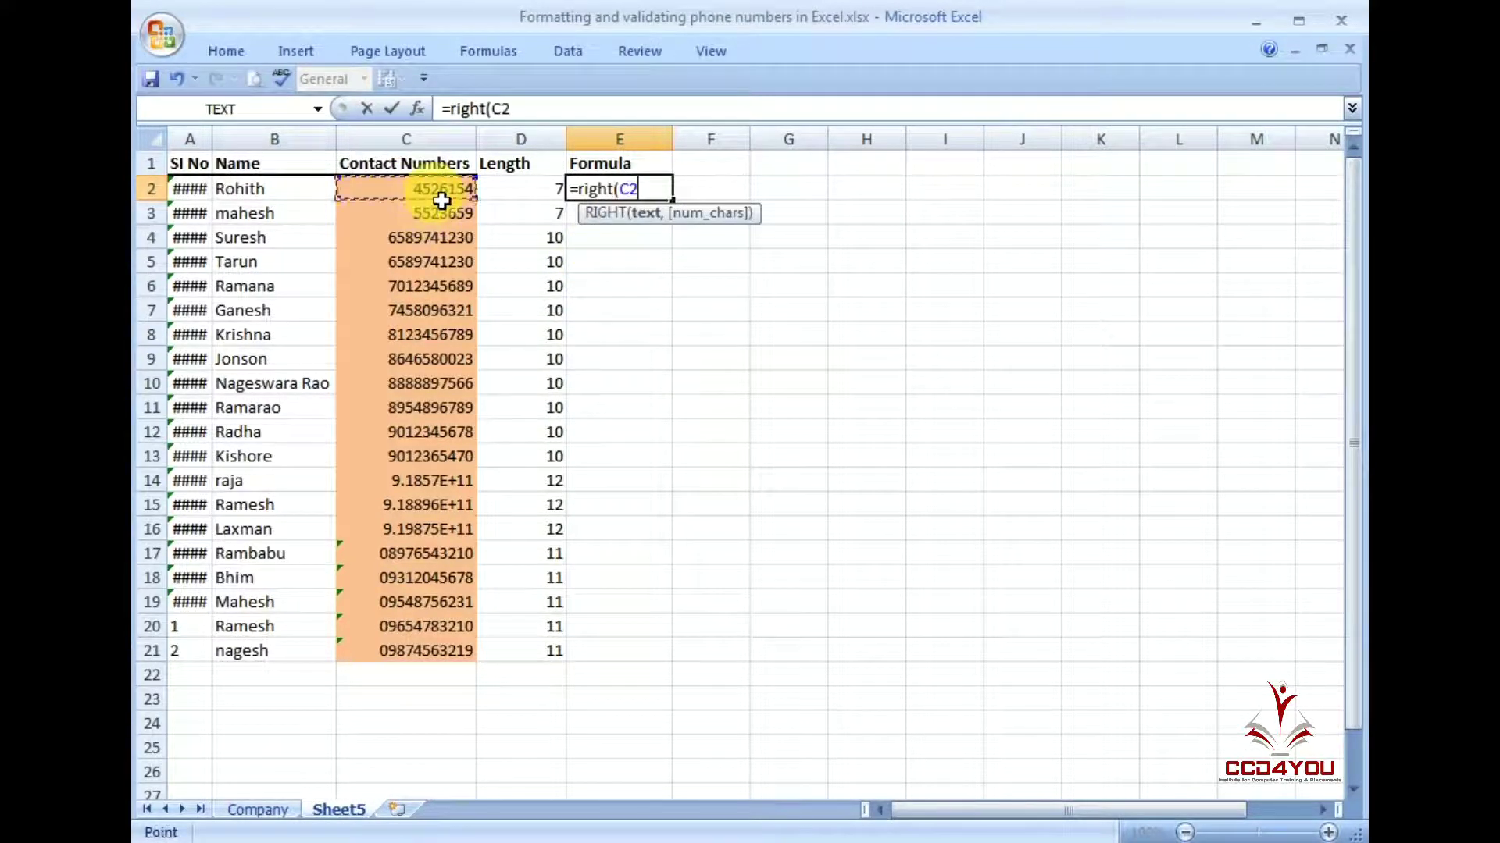
text(,10)
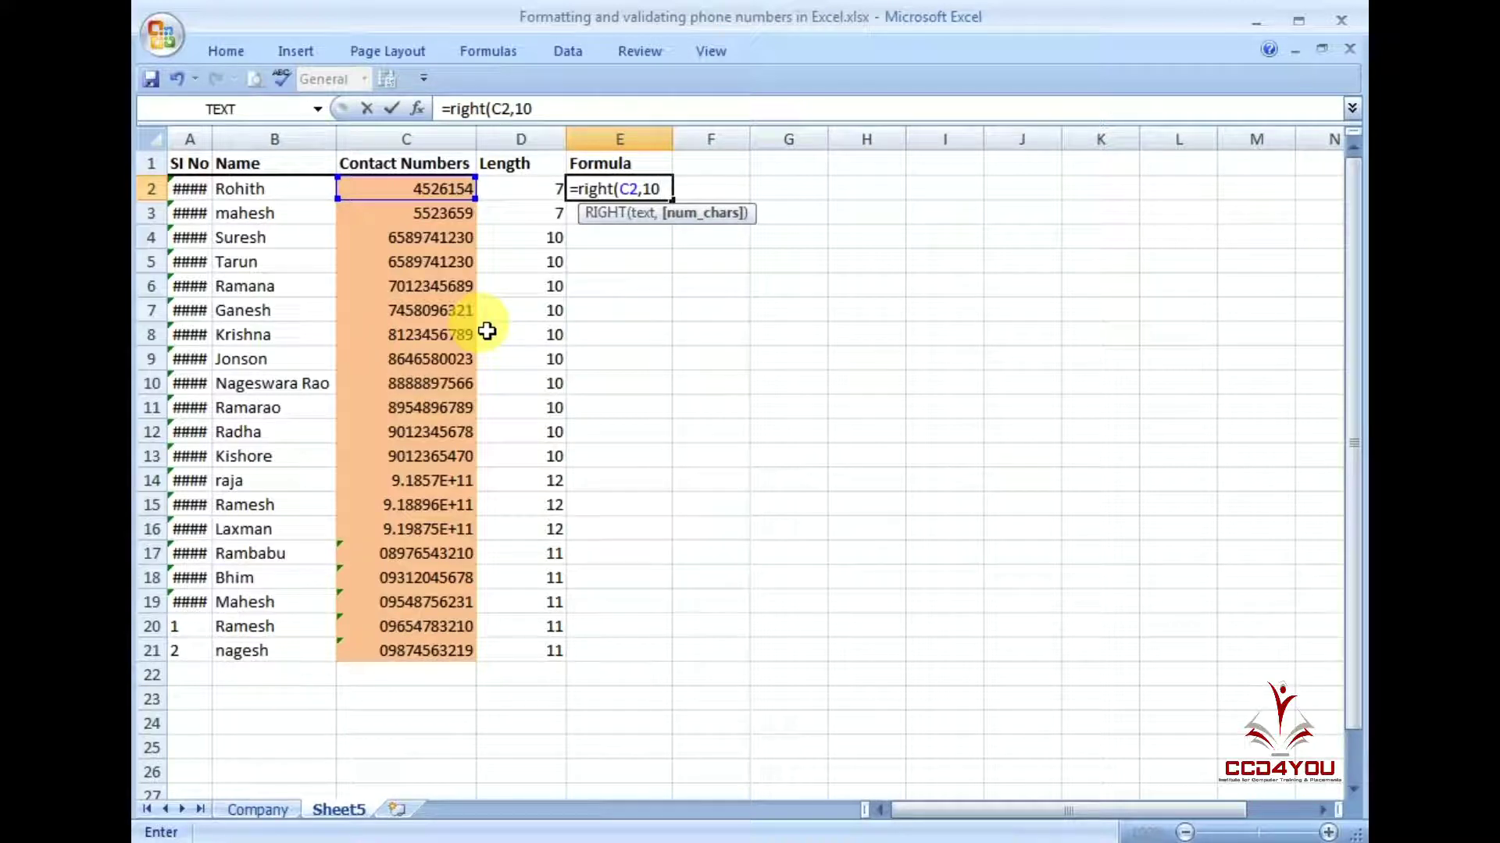
key(Return)
Copy the RIGHT formula down E3:E21.
key(Up)
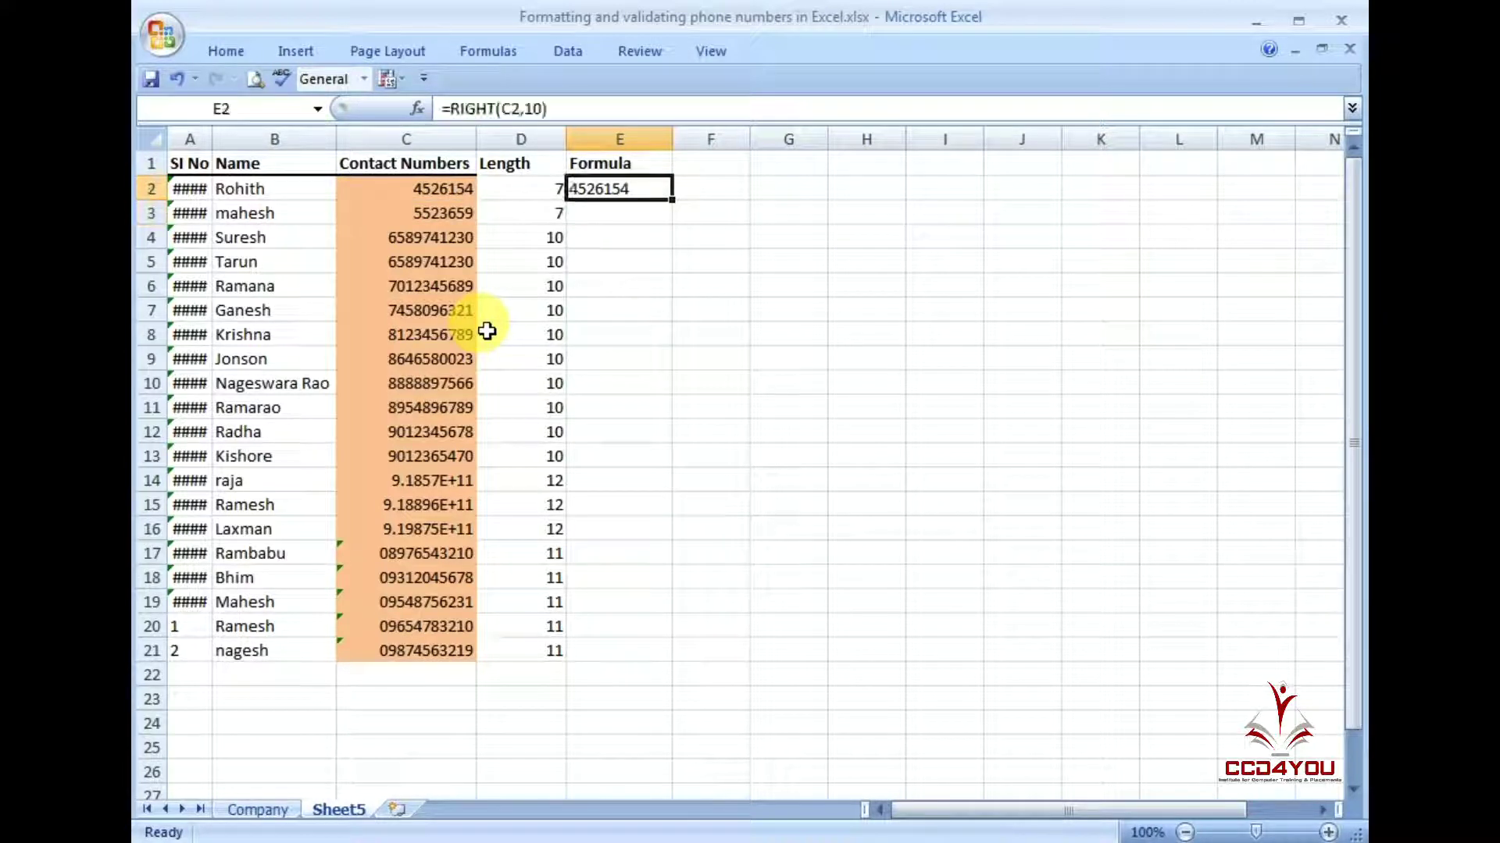
key(ctrl+c)
key(Down)
key(shift+Down)
key(shift+Down)
key(shift+Down)
key(shift+Down)
key(shift+Down)
key(shift+Down)
key(shift+Down)
key(shift+Up)
key(ctrl+v)
click(687, 260)
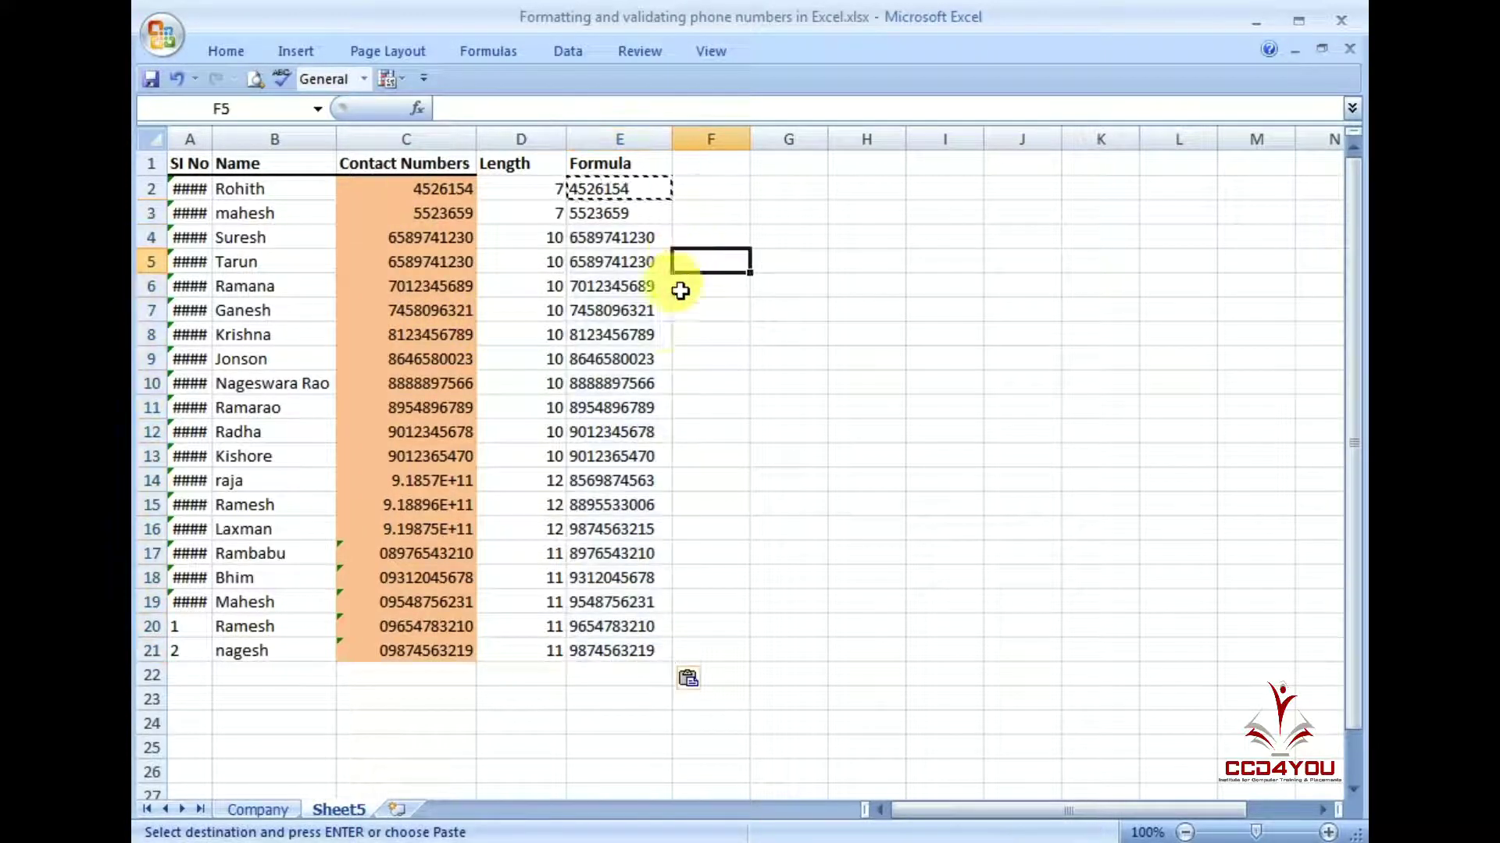
Check the RIGHT formula in the last row of the Formula column.
key(Escape)
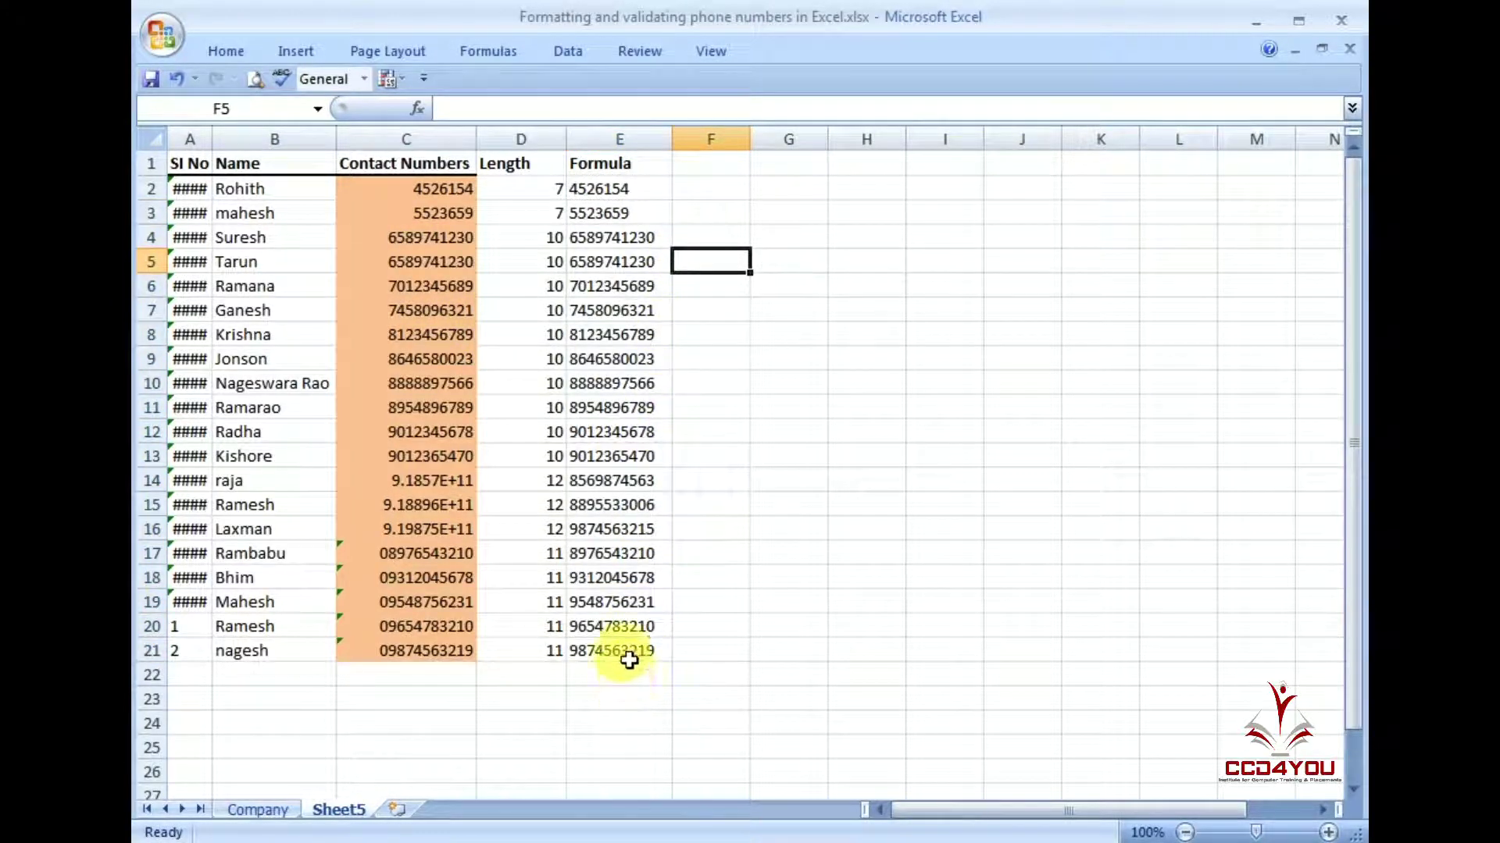
click(625, 655)
key(F2)
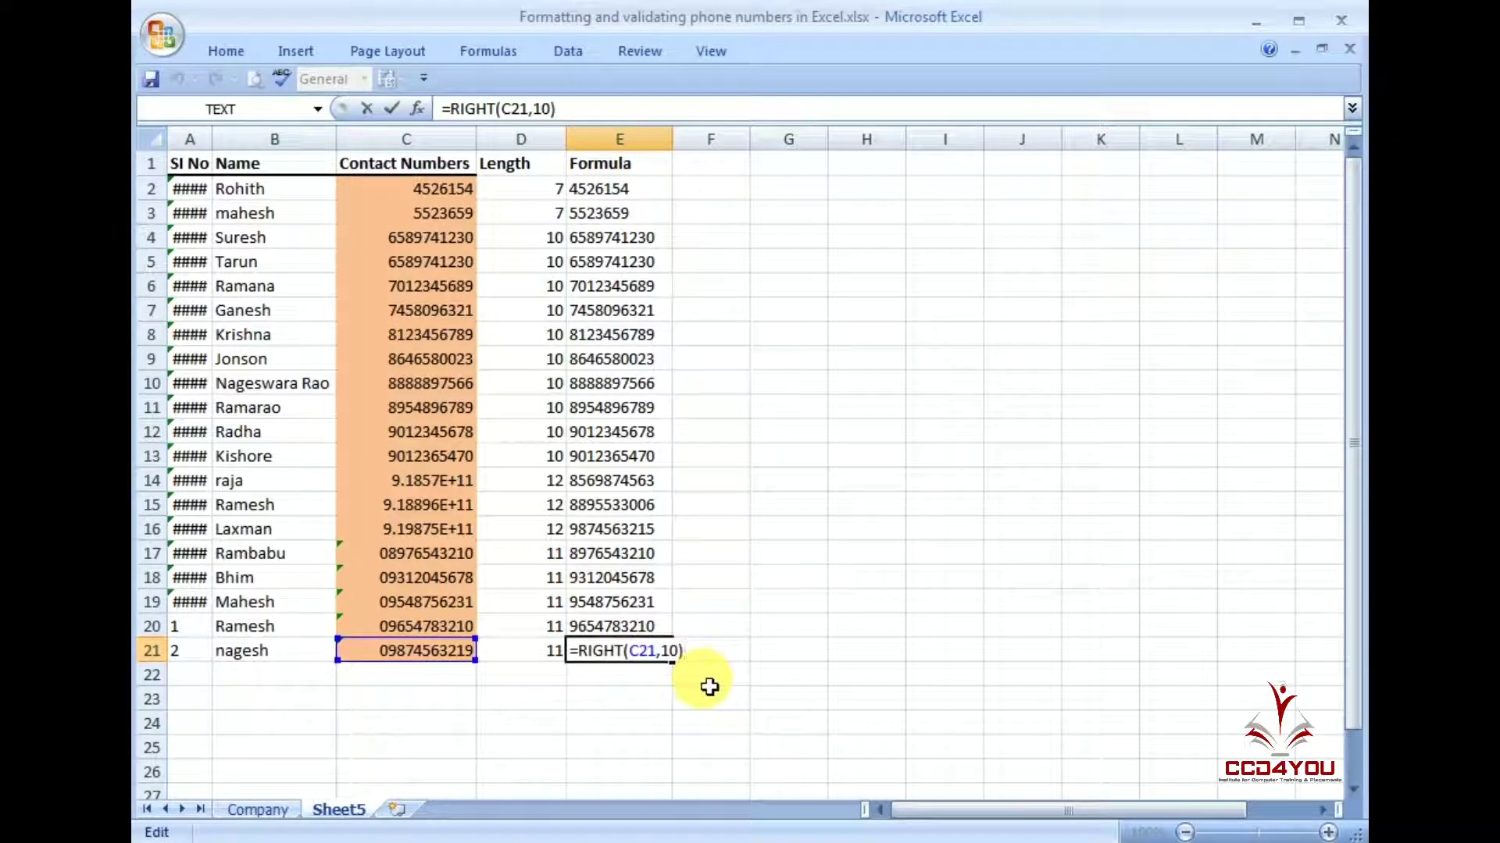
key(Return)
Copy the Length heading into F1.
key(Up)
key(Up)
key(ctrl+Up)
key(Right)
key(Left)
key(Left)
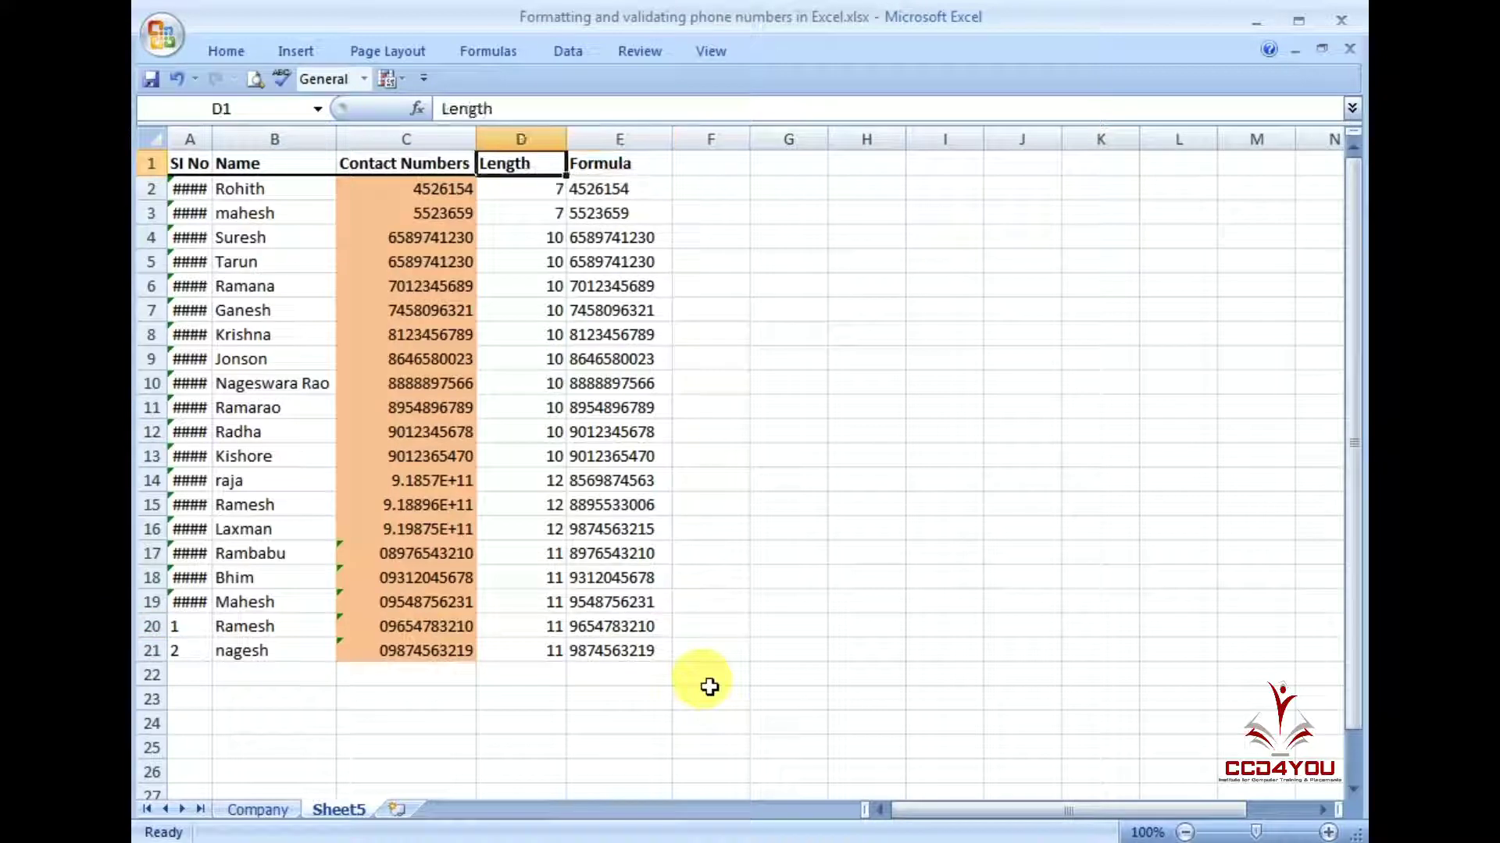
key(ctrl+c)
key(Right)
key(Right)
key(ctrl+v)
Enter =LEN(E2) in F2.
key(Down)
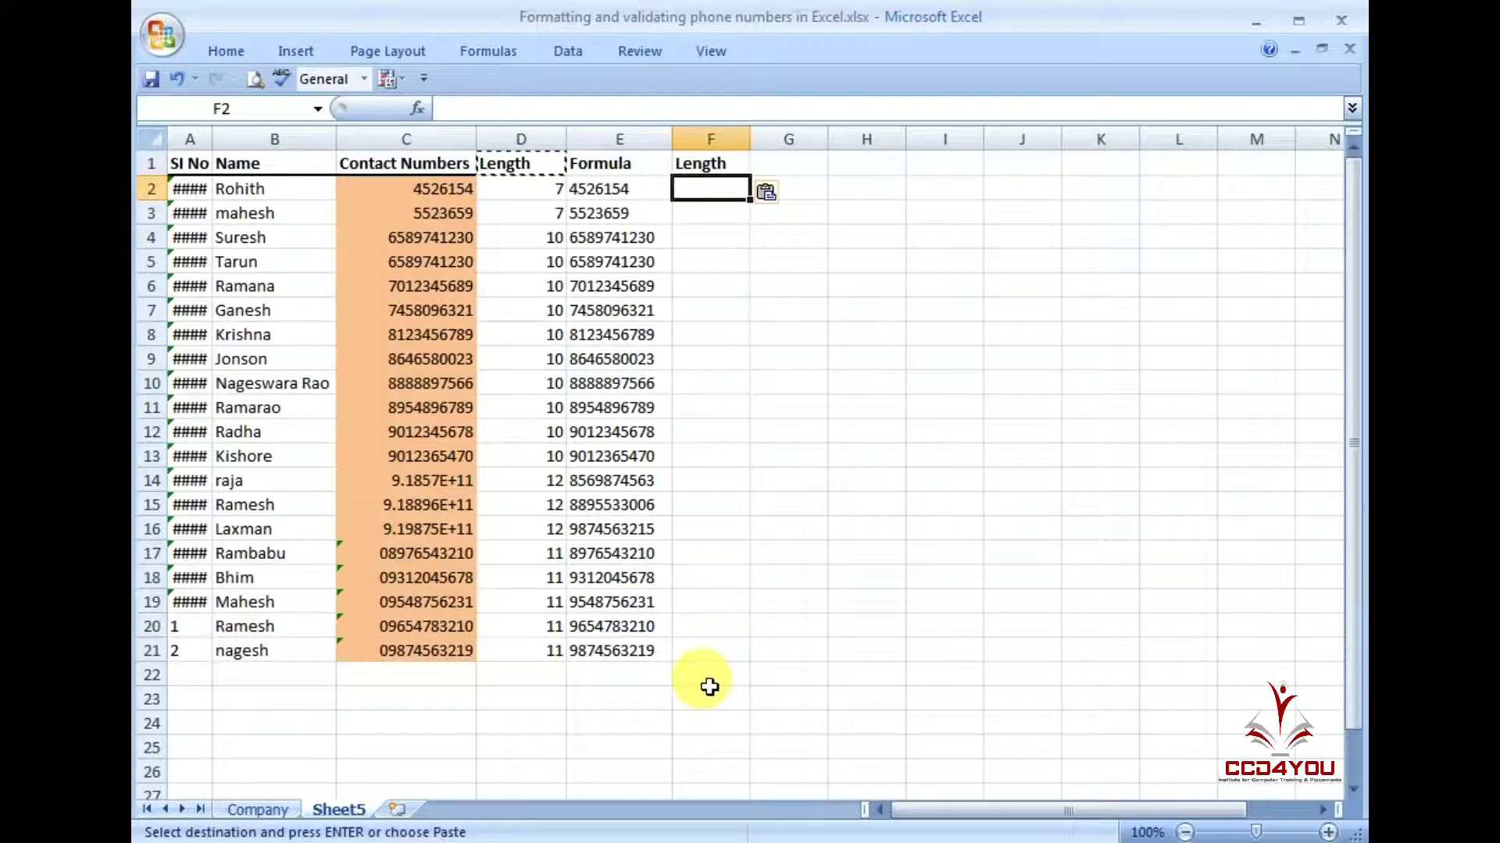
text(=len()
key(Left)
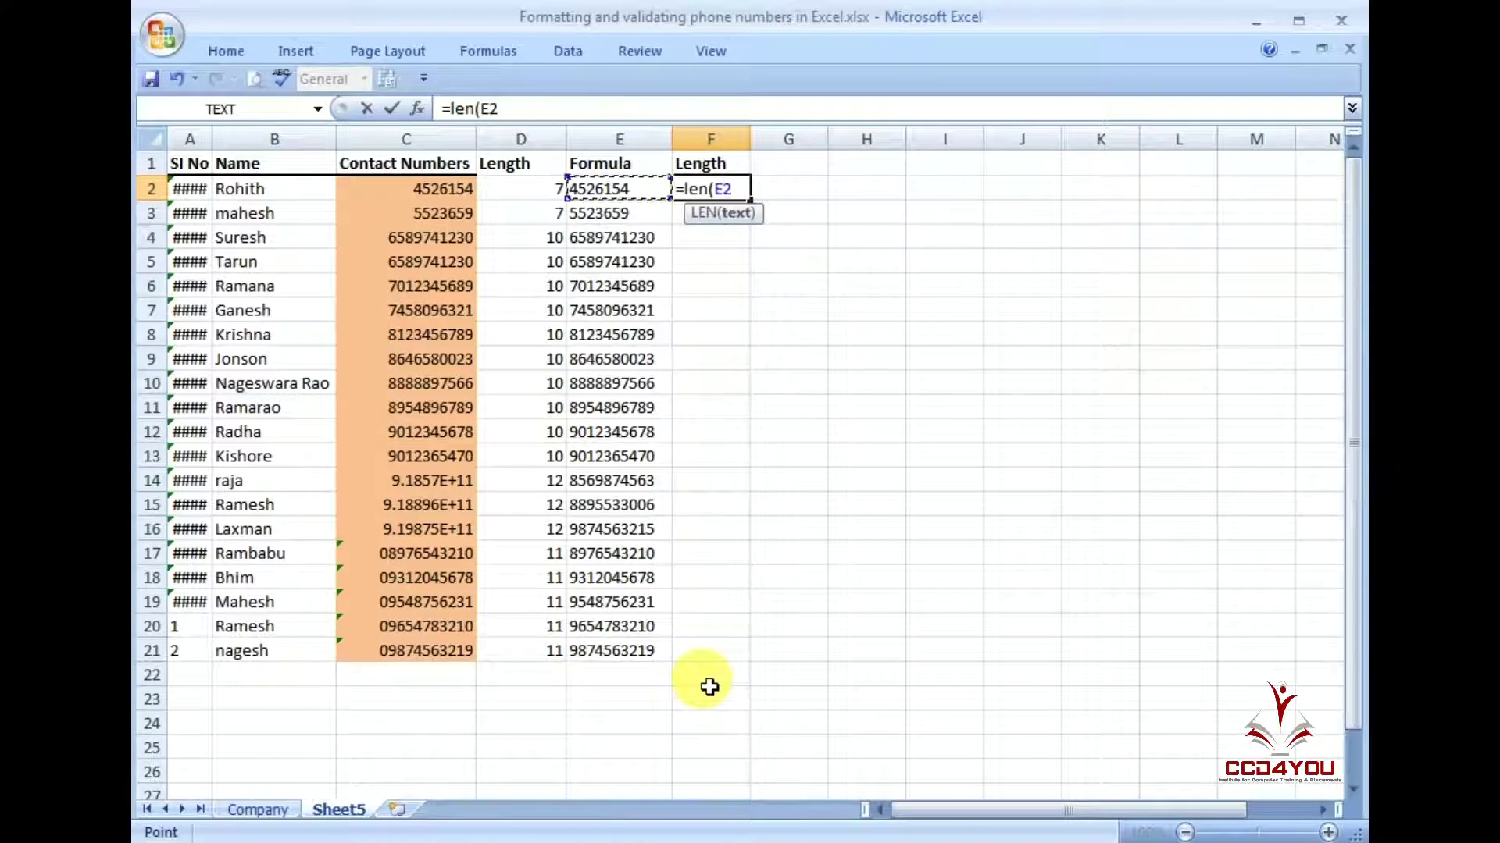
text())
key(ctrl+Return)
Fill =LEN(E2) down F3:F21 and check the first length result.
key(ctrl+c)
key(Down)
key(shift+Down)
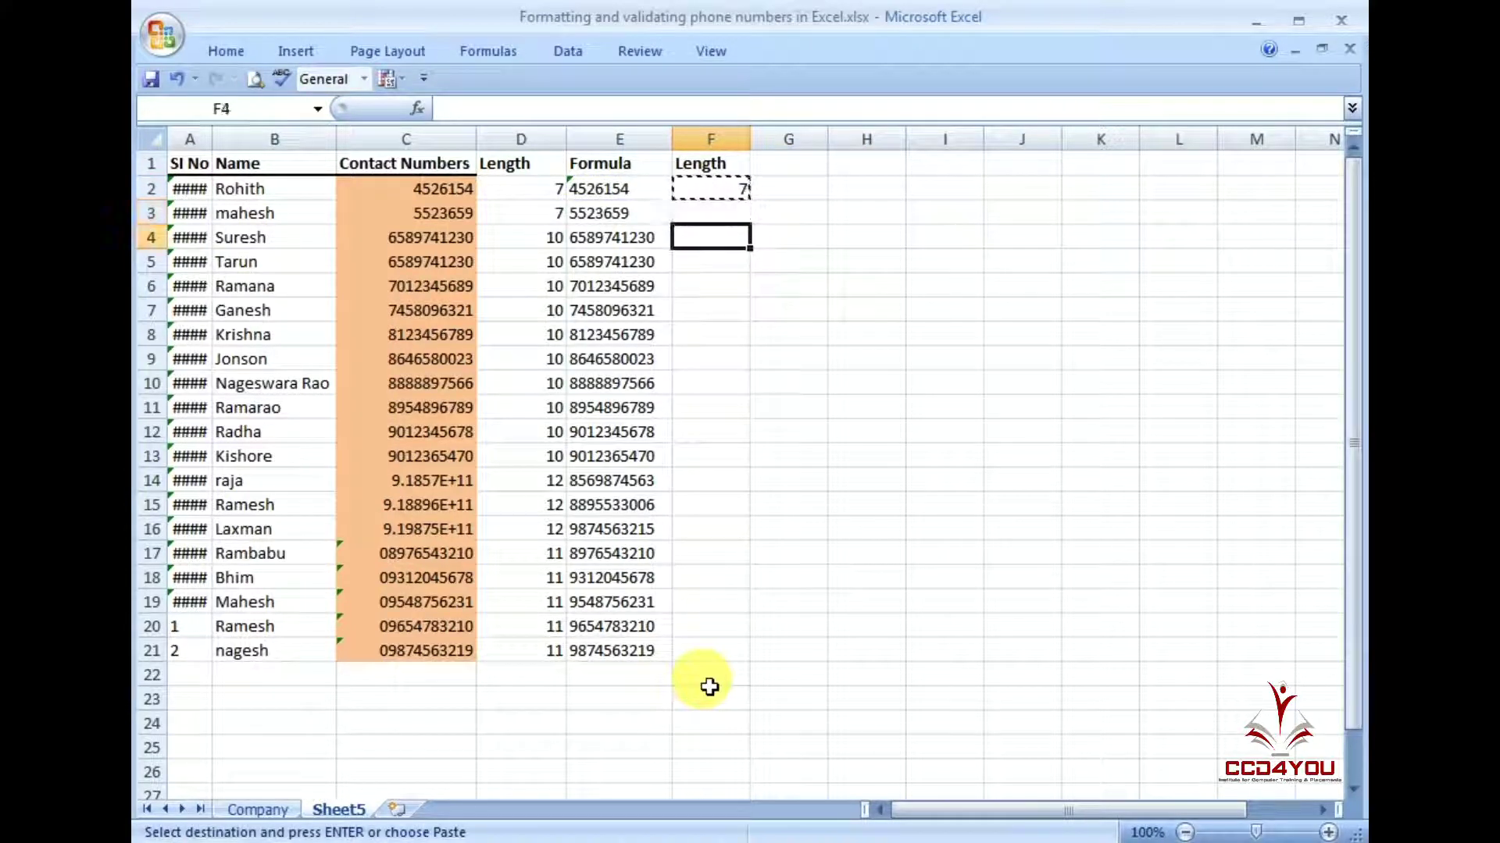
key(shift+Down)
key(shift+Down)
key(shift+Down)
key(shift+Down)
key(shift+Down)
key(shift+Down)
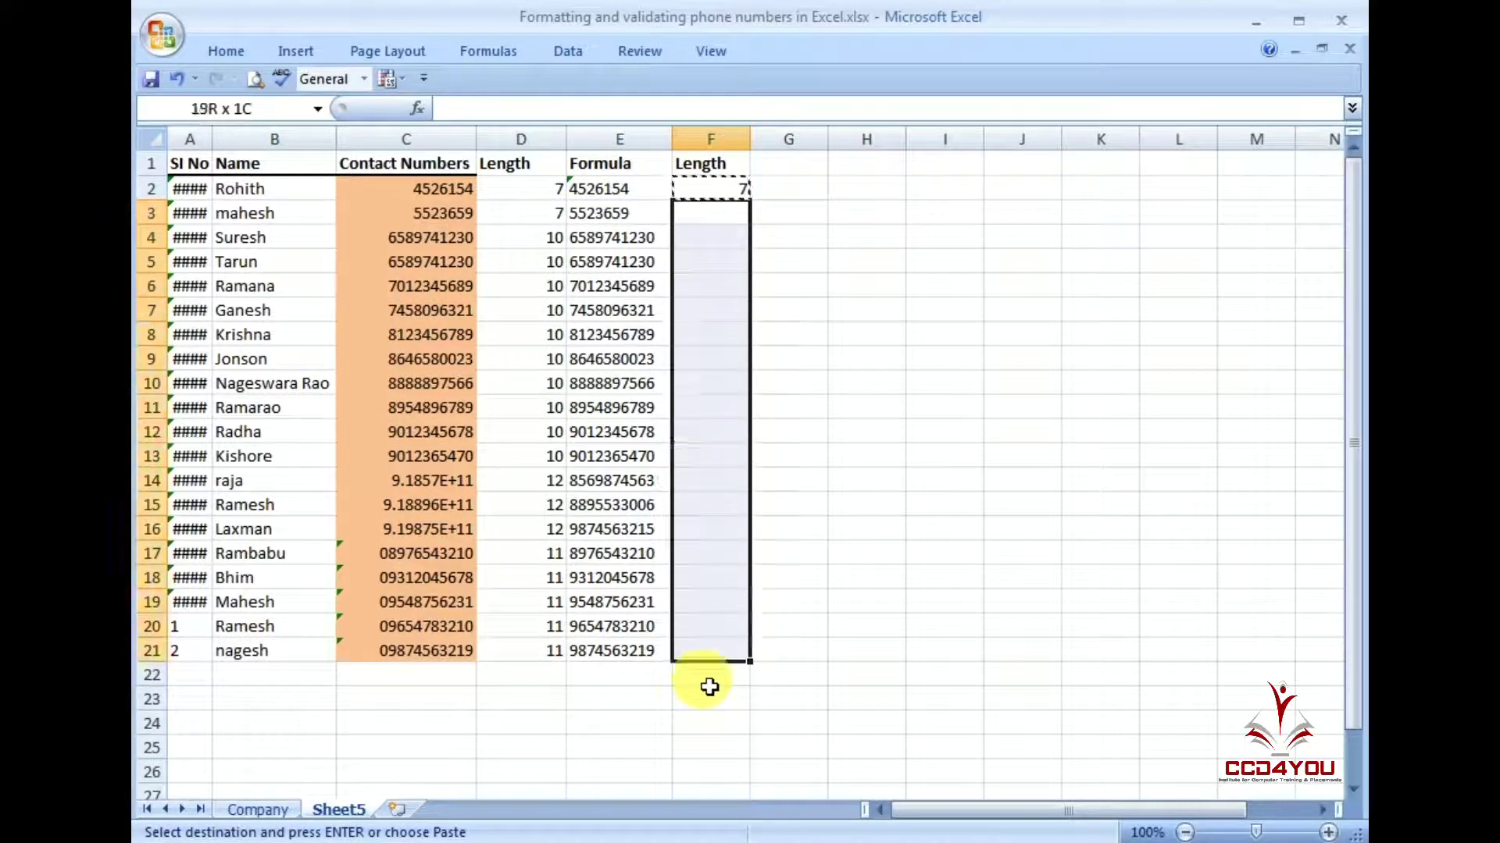
key(ctrl+v)
key(Up)
key(Down)
key(Down)
key(shift+Down)
key(shift+Down)
key(shift+Down)
key(shift+Down)
key(shift+Down)
key(shift+Down)
key(shift+Down)
key(Up)
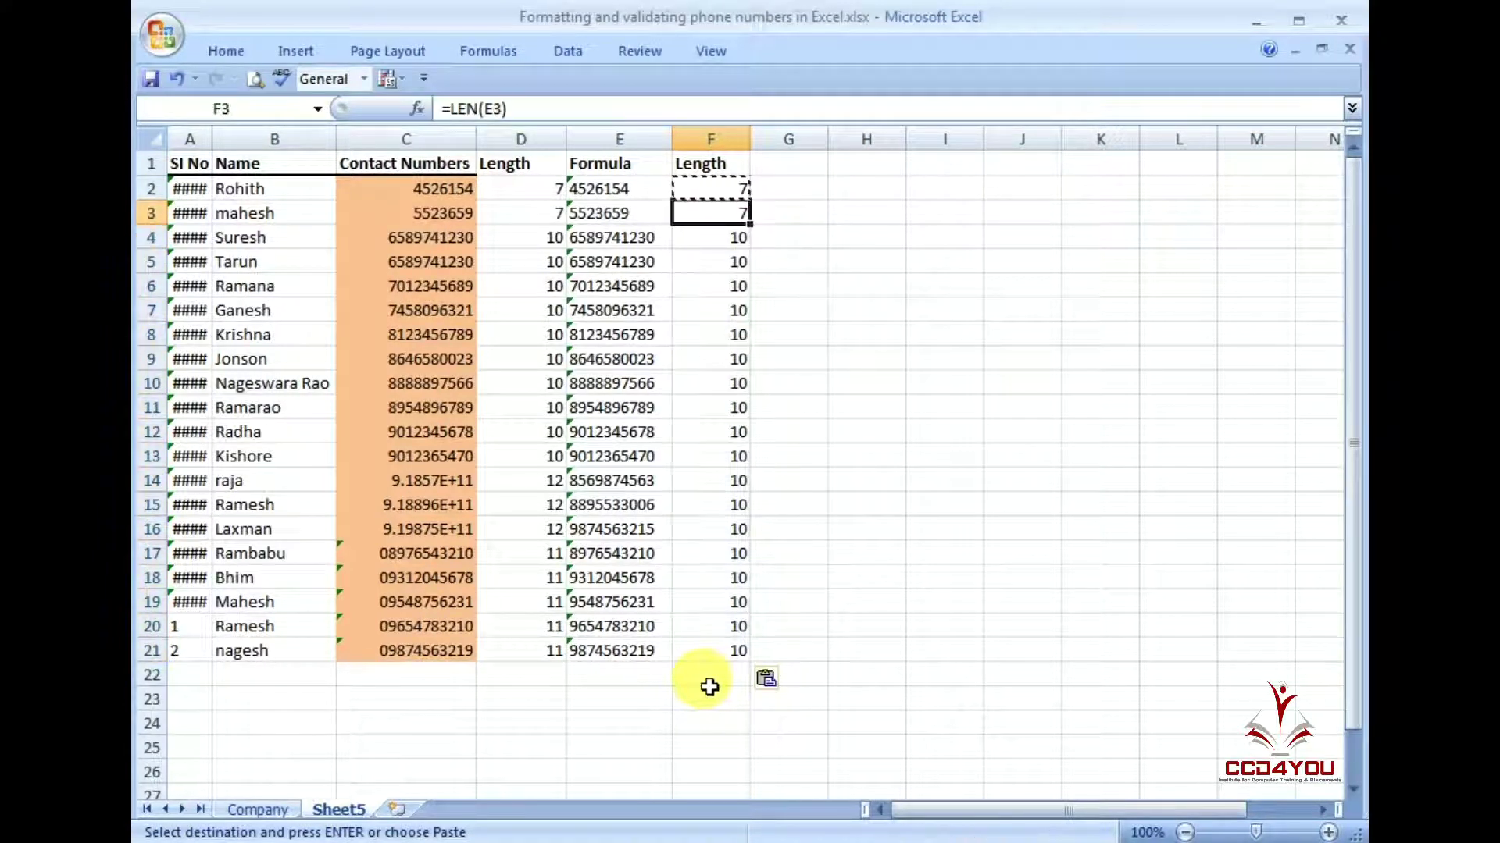
click(699, 199)
click(613, 191)
key(Escape)
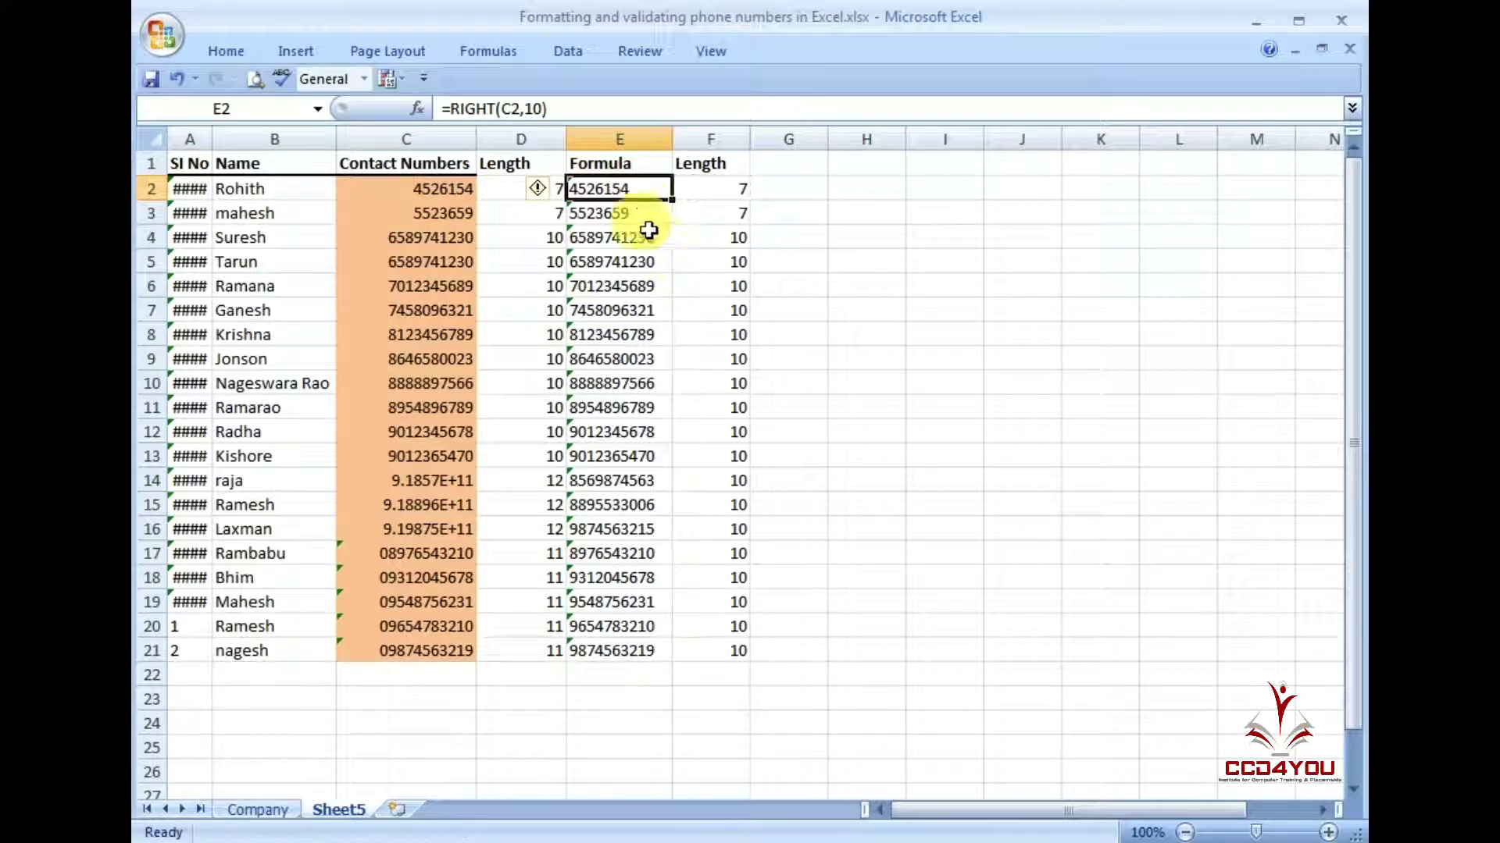
Review the RIGHT formulas in the Formula column and select E2:E21.
click(621, 216)
click(617, 189)
click(621, 216)
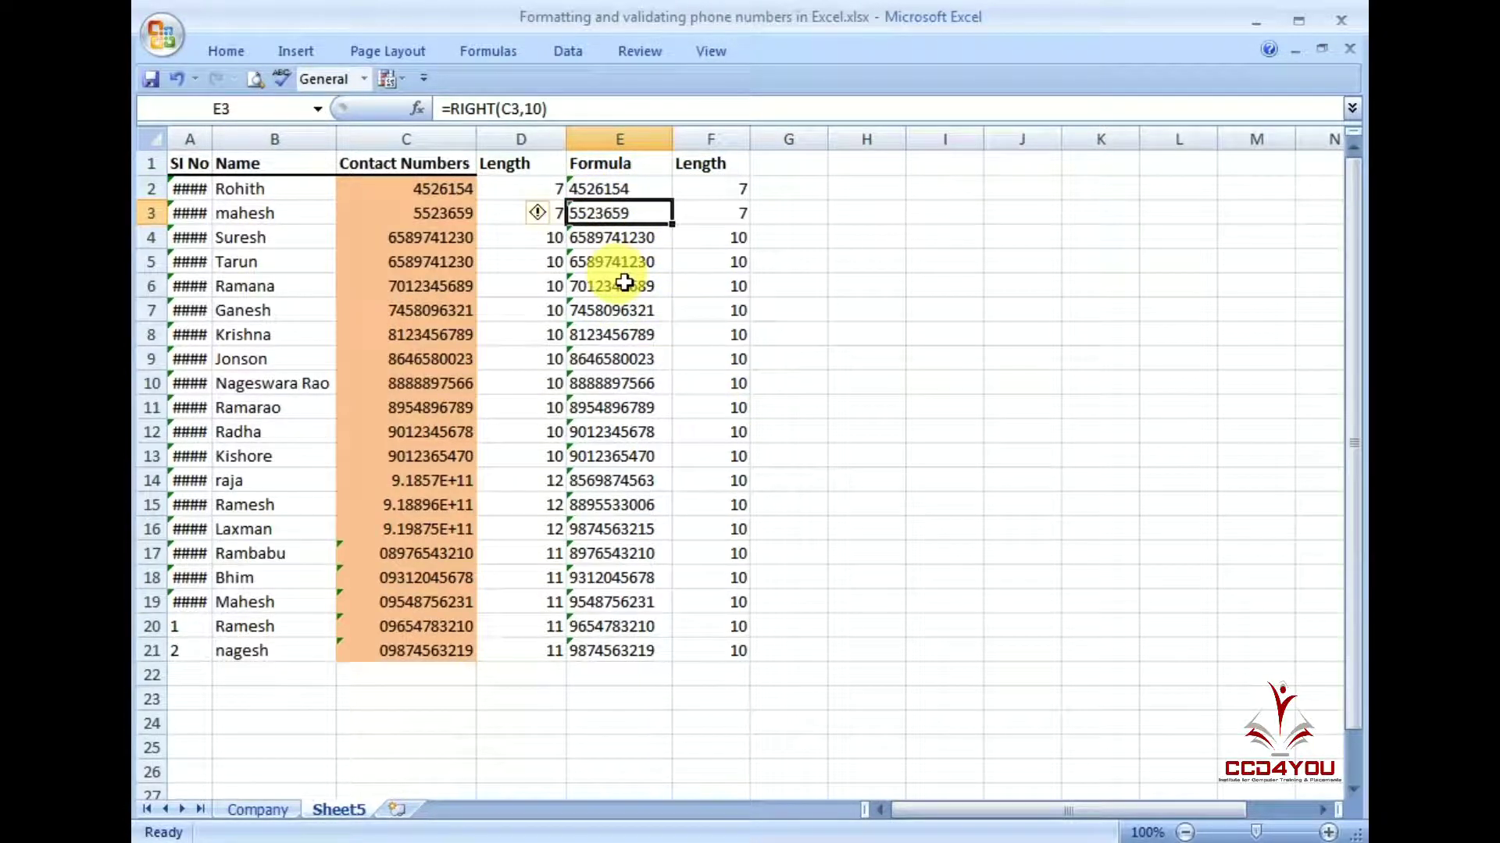
ctrl+scroll(625, 283, up, 1)
click(683, 197)
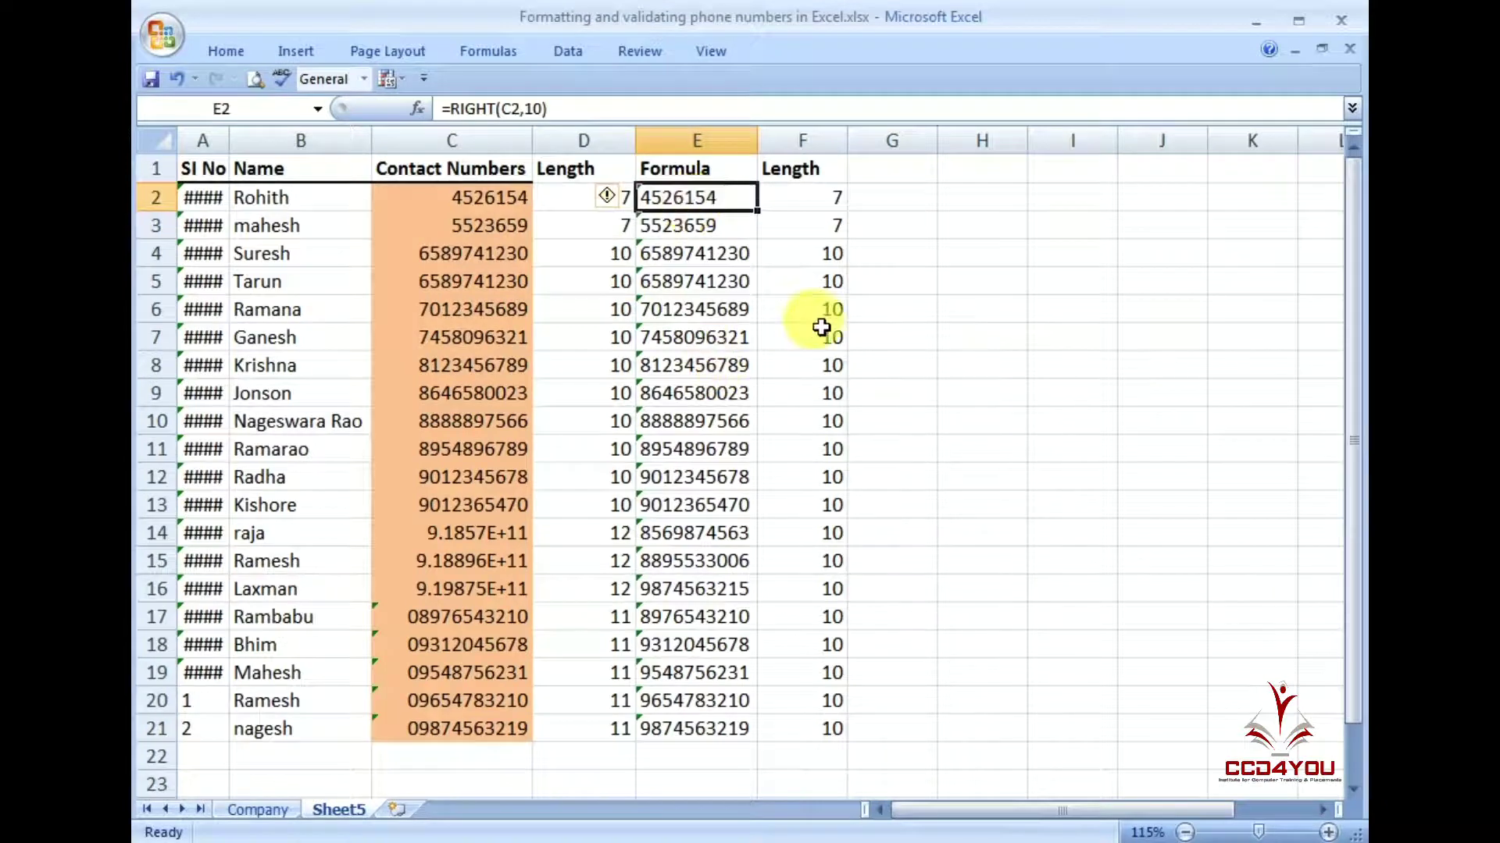
click(974, 403)
click(654, 370)
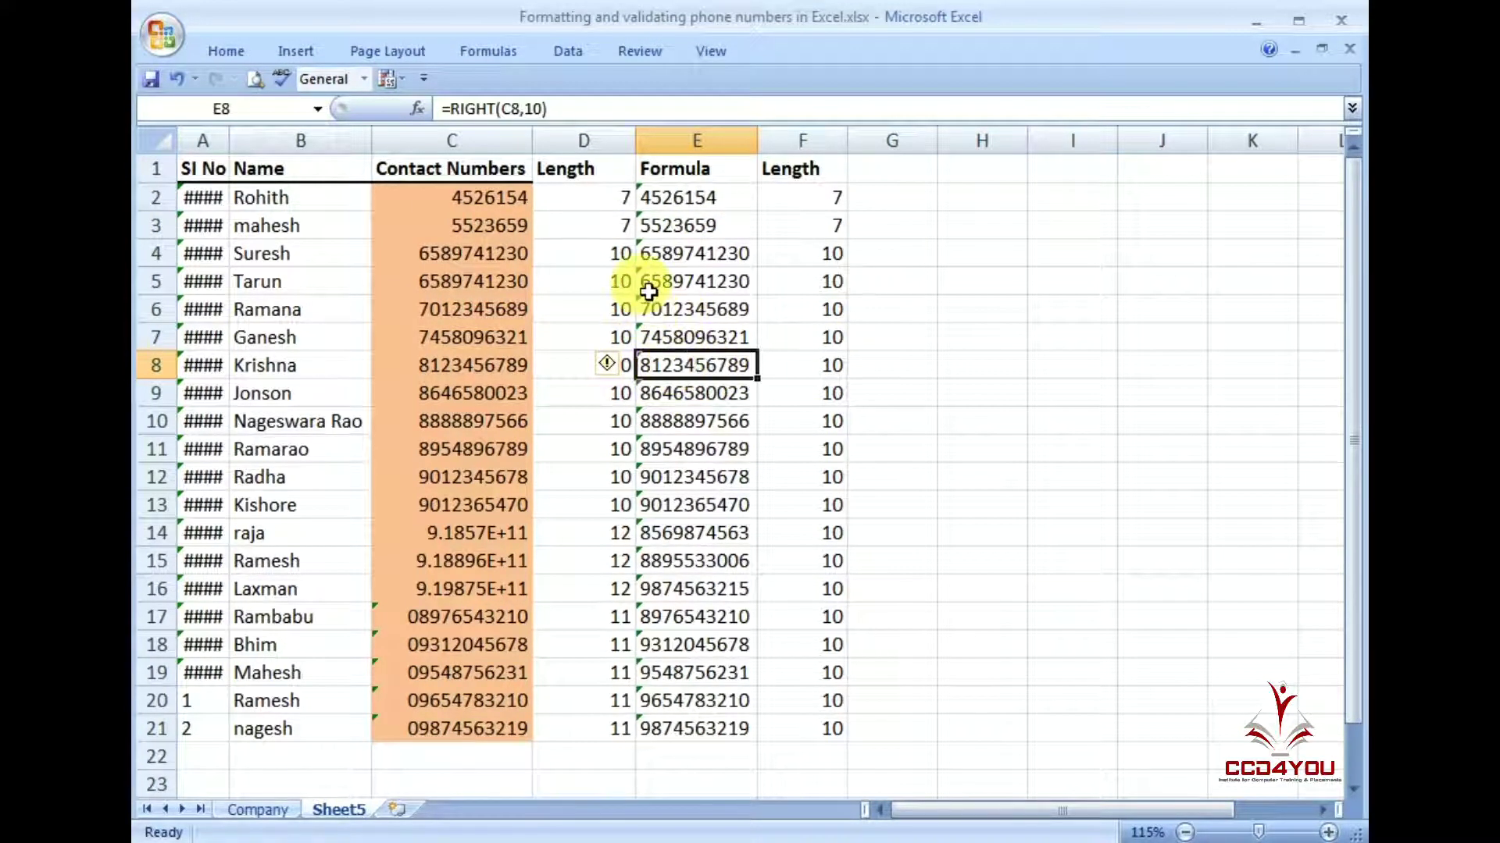
drag(663, 199, 682, 672)
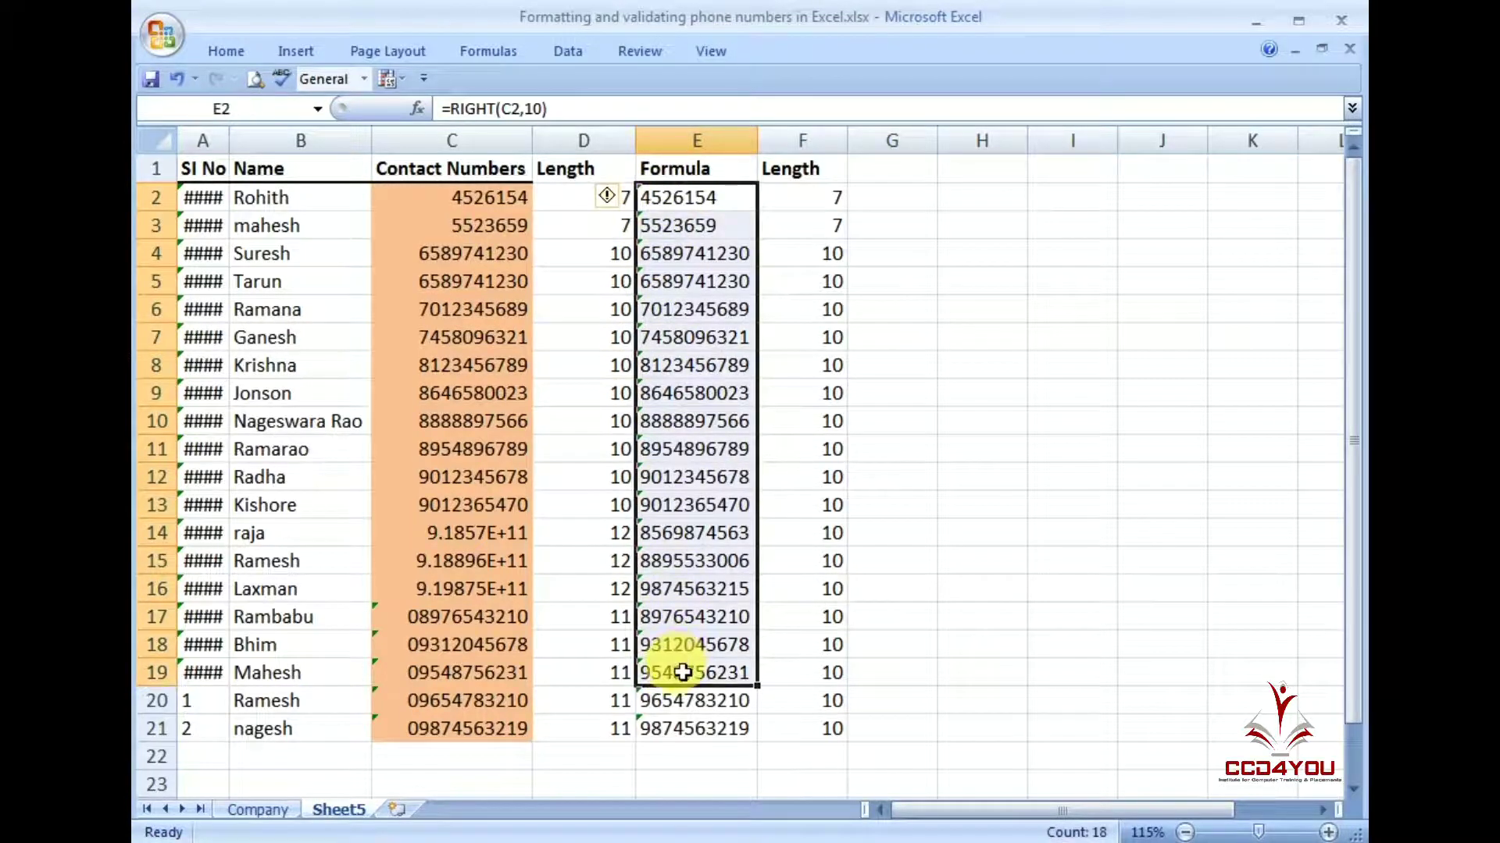
scroll(680, 659, down, 1)
click(621, 554)
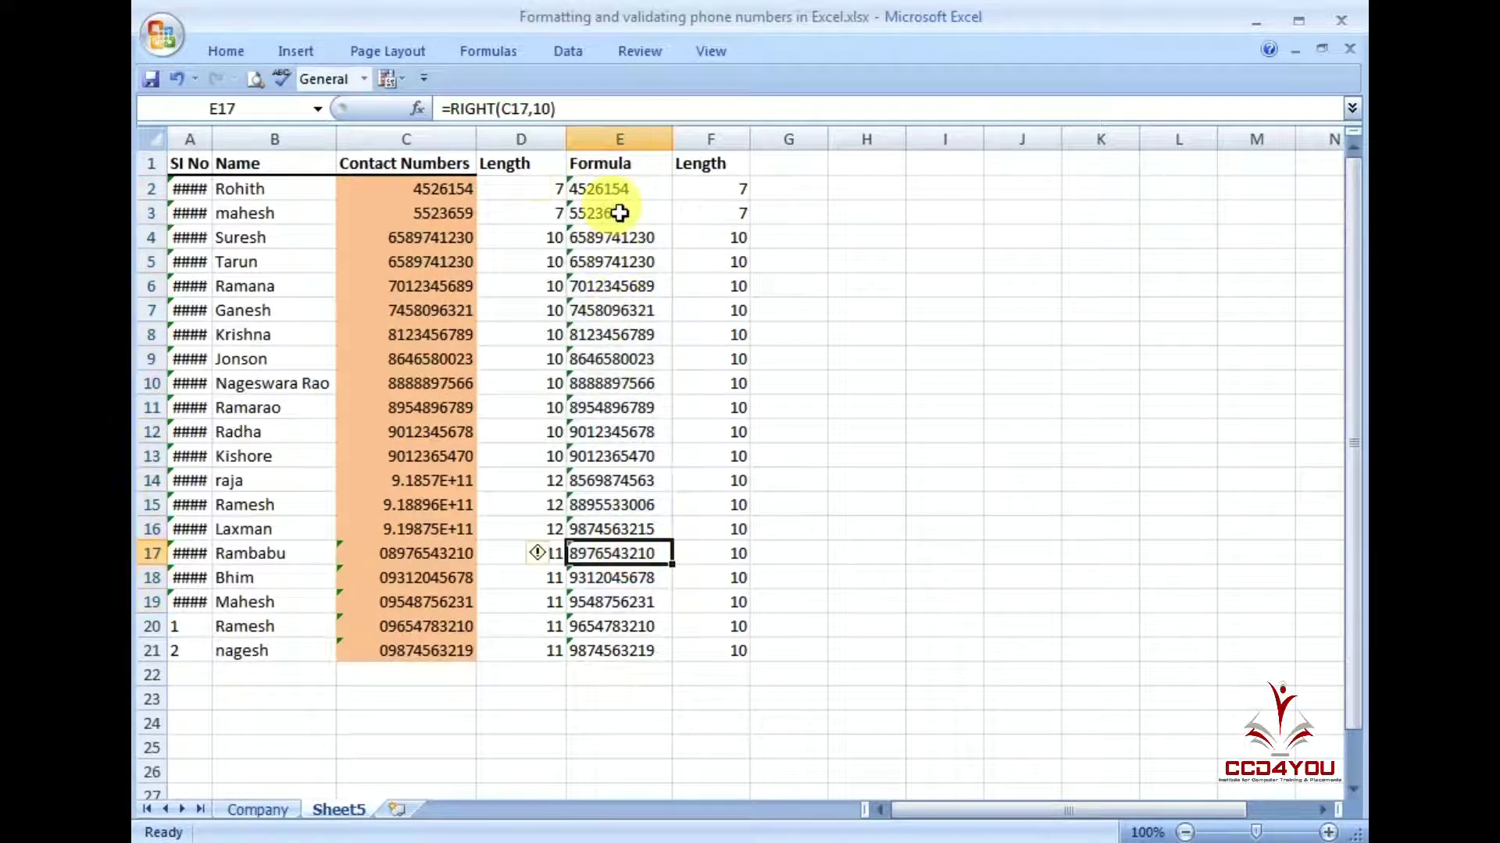
drag(614, 191, 642, 654)
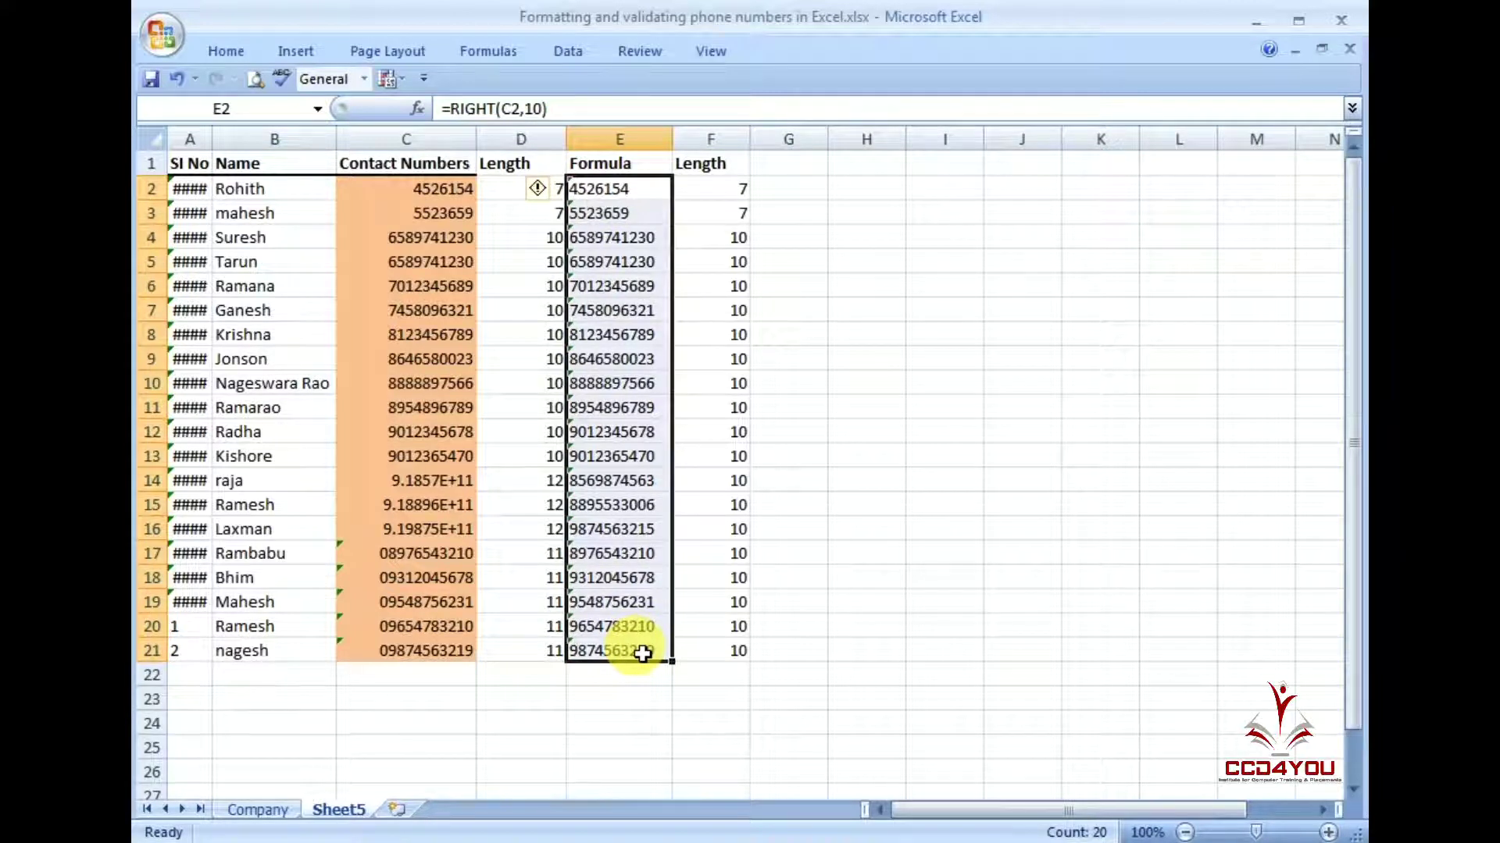
Paste E2:E21 back onto itself as values only, replacing the RIGHT formulas.
key(ctrl+c)
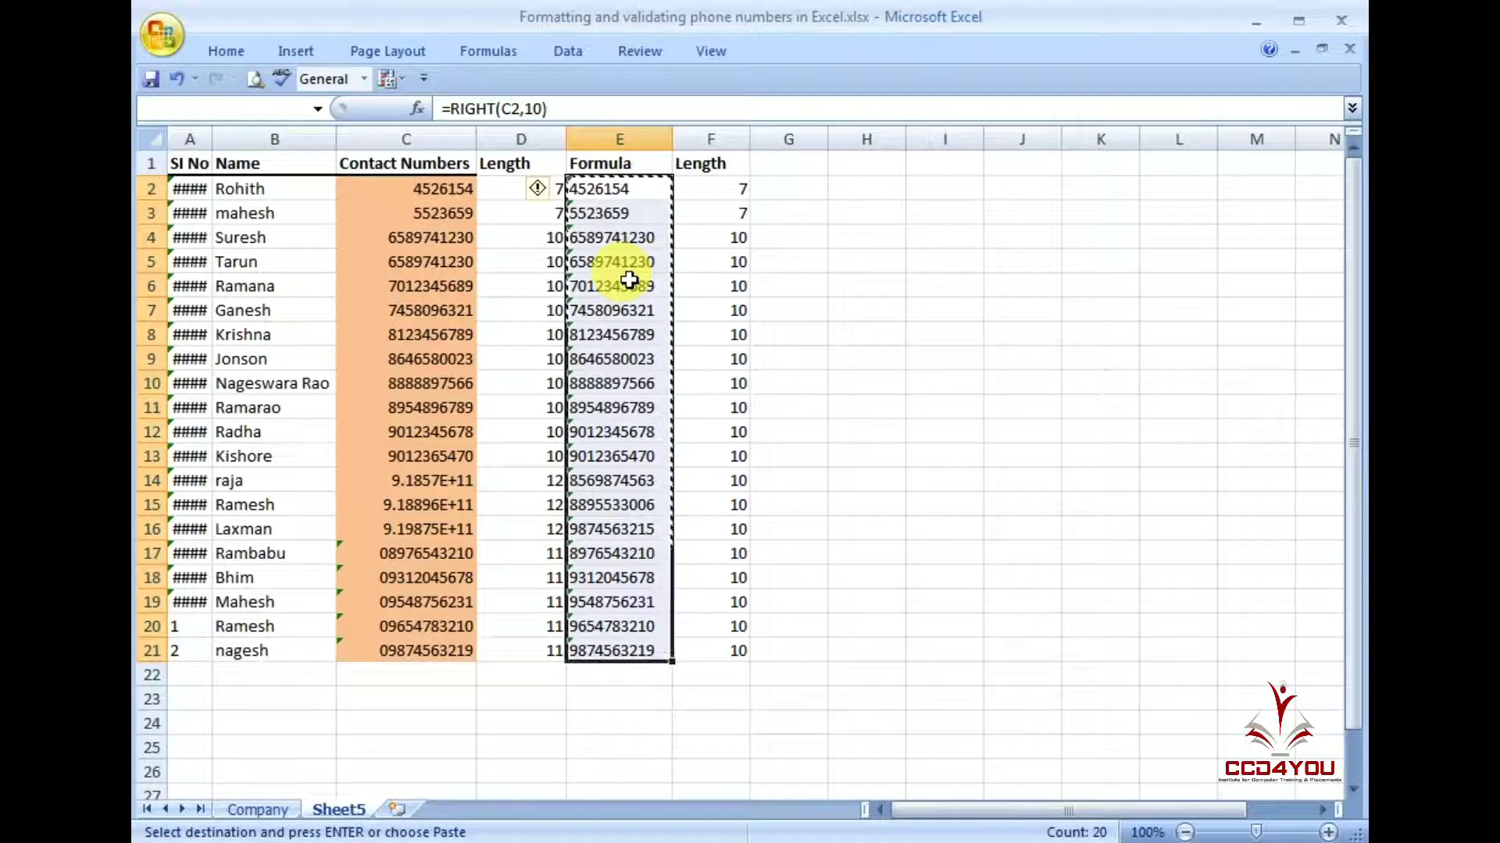
key(alt+e)
key(s)
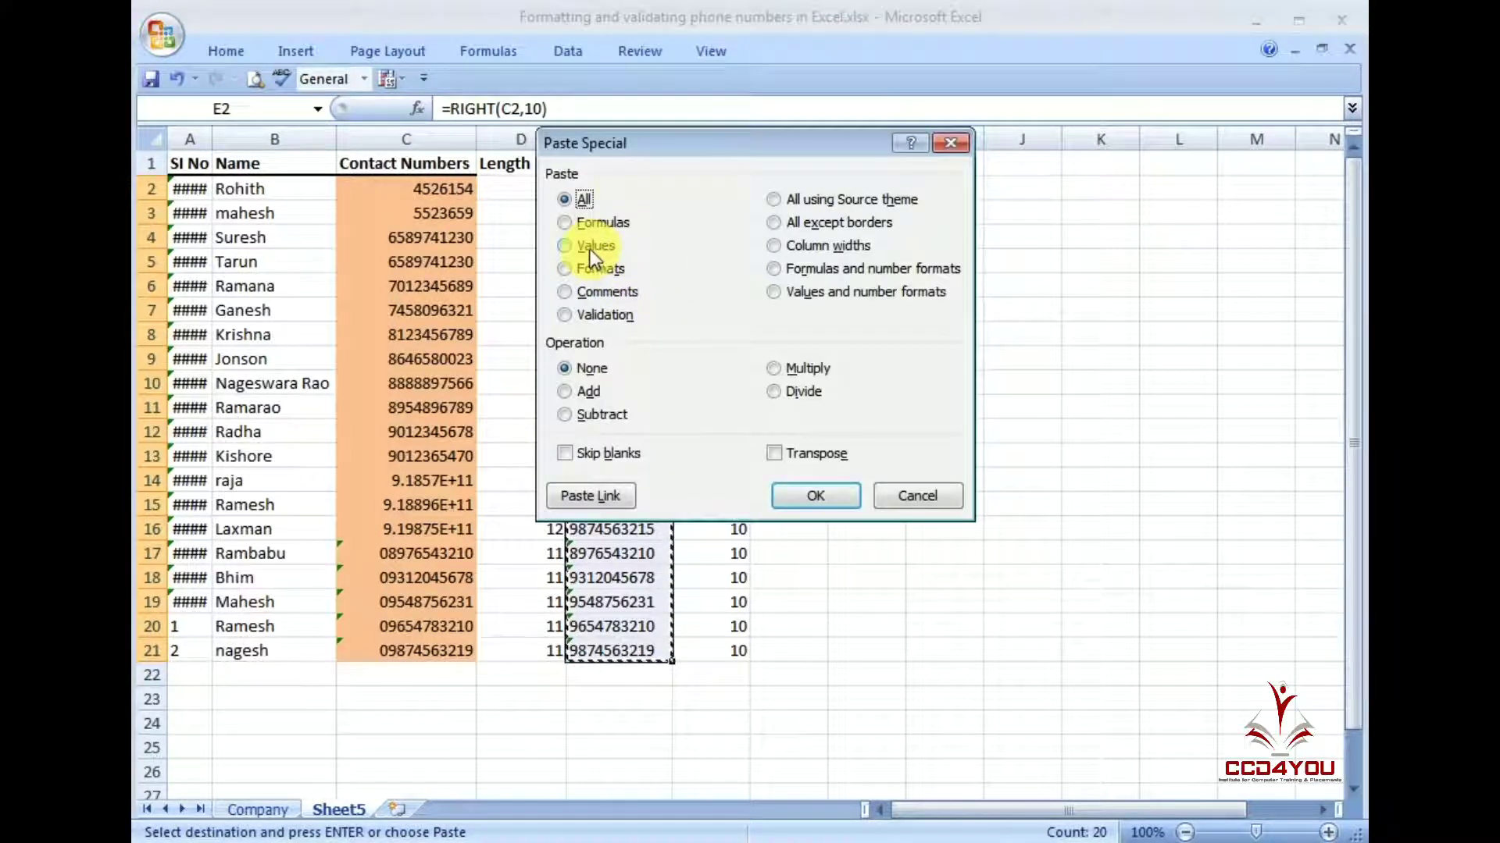
click(591, 248)
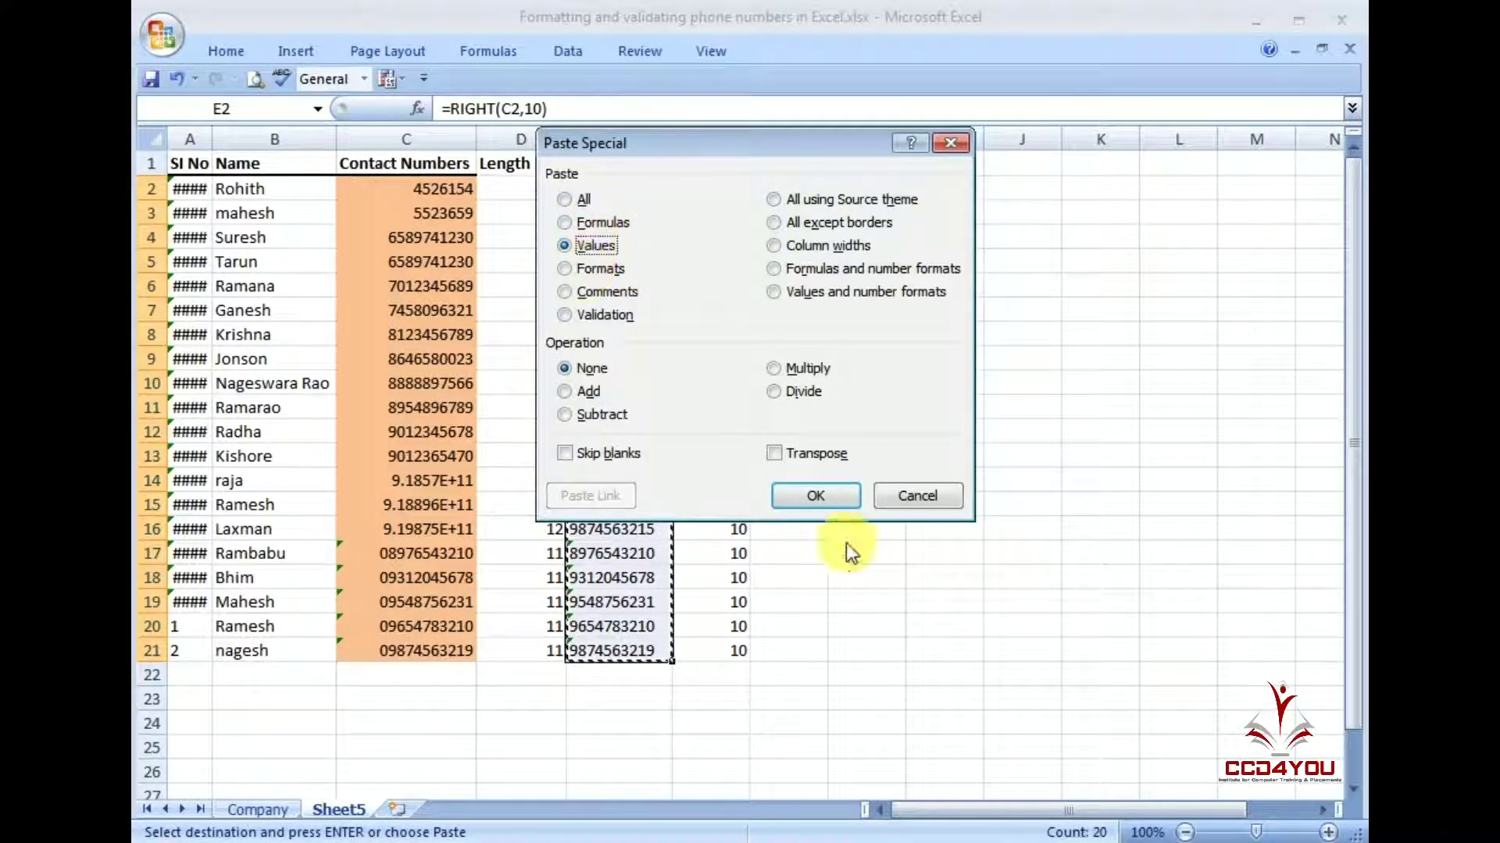
click(824, 499)
drag(611, 190, 608, 676)
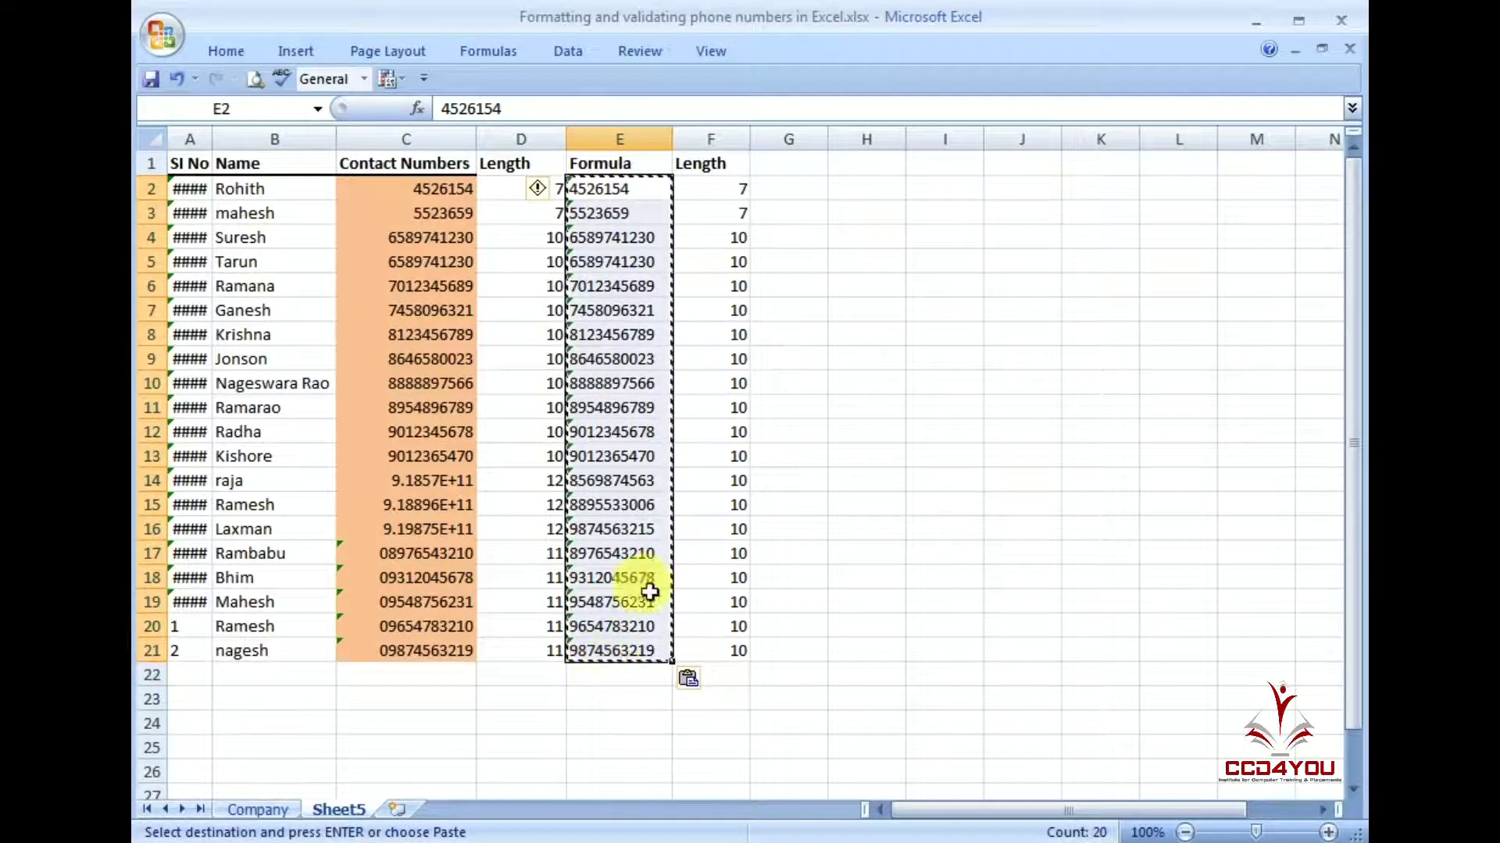
click(816, 239)
click(846, 336)
Enter the helper value 1 in cell H8.
text(1)
key(Return)
key(Up)
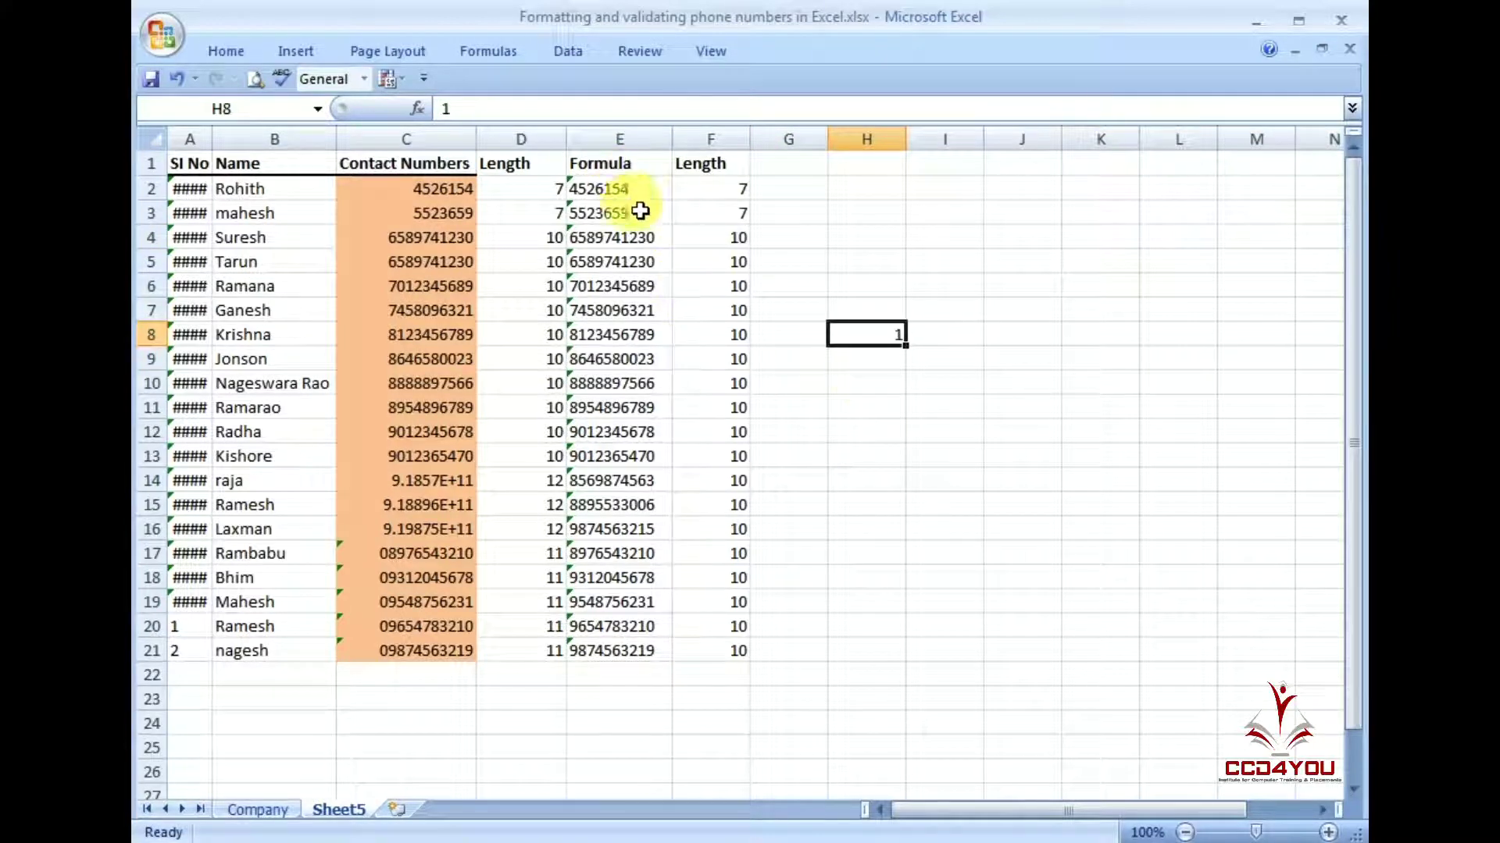
Attempt a Multiply paste of E2:E21 onto itself, then cancel it and clear the copy.
drag(621, 189, 589, 656)
key(ctrl+c)
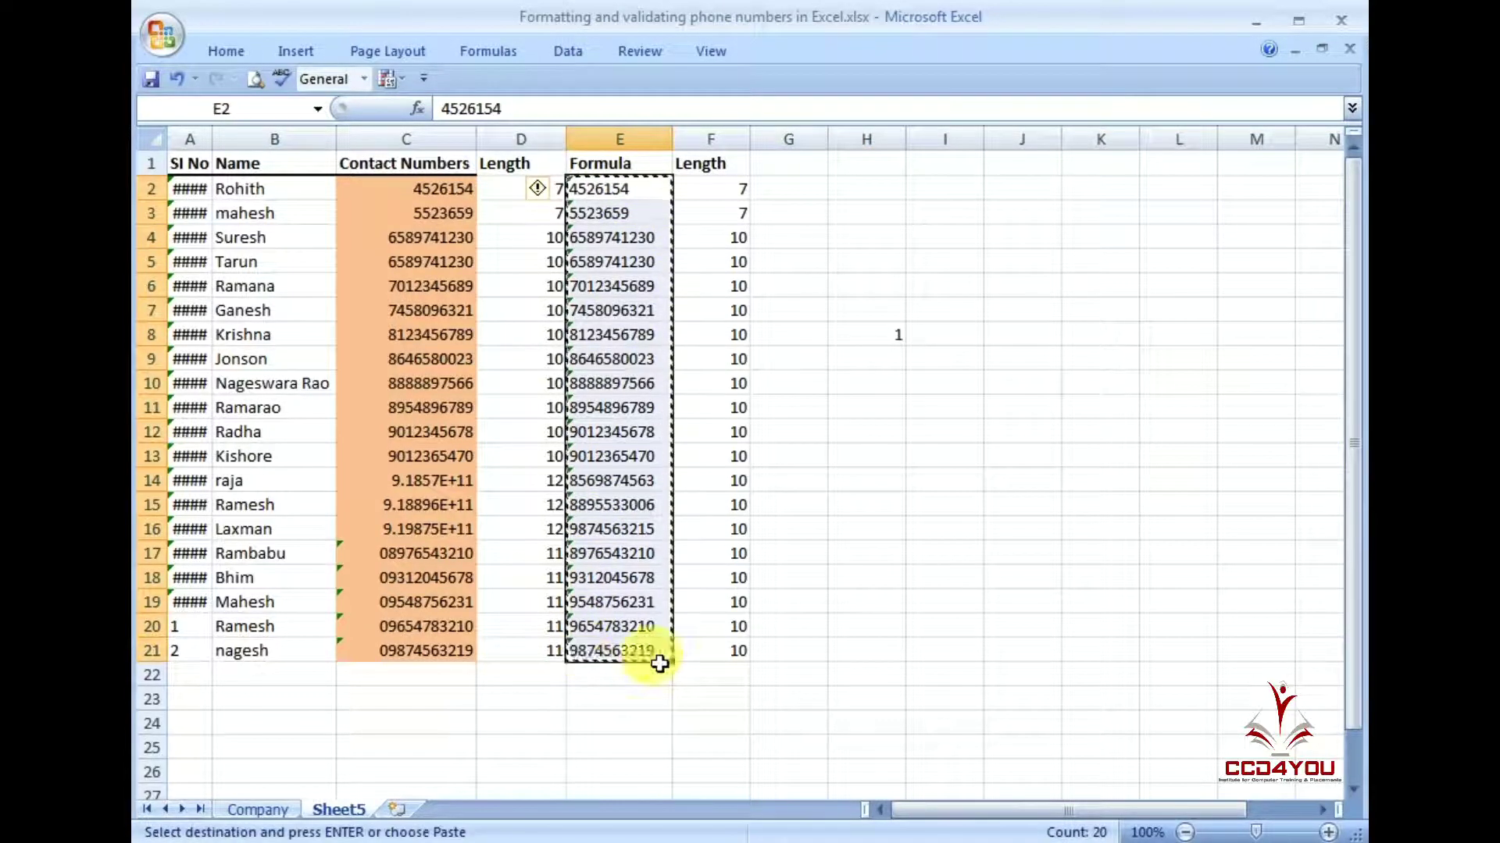
key(alt+e+s)
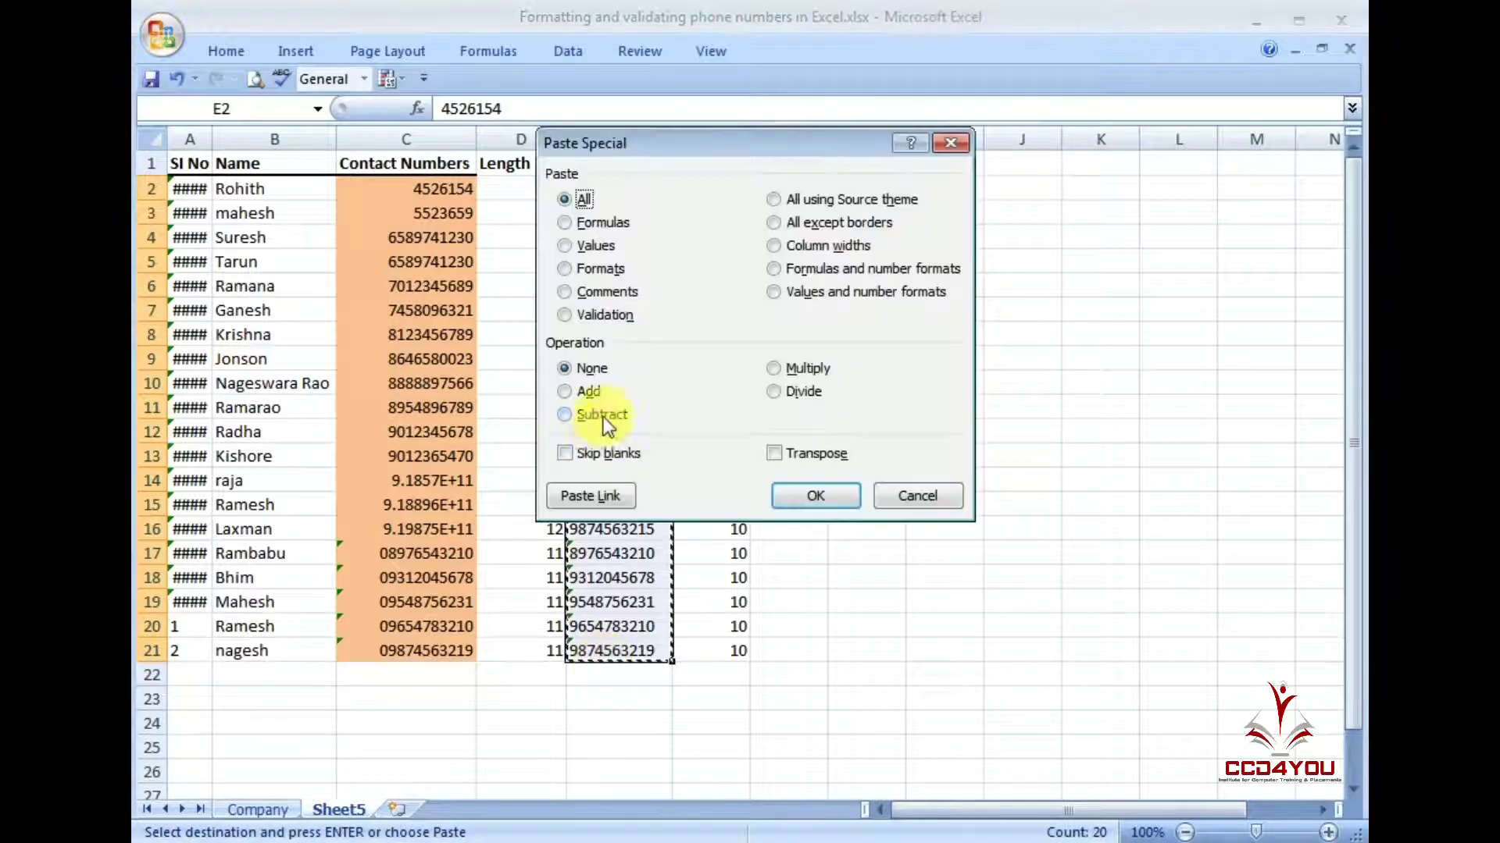
click(773, 368)
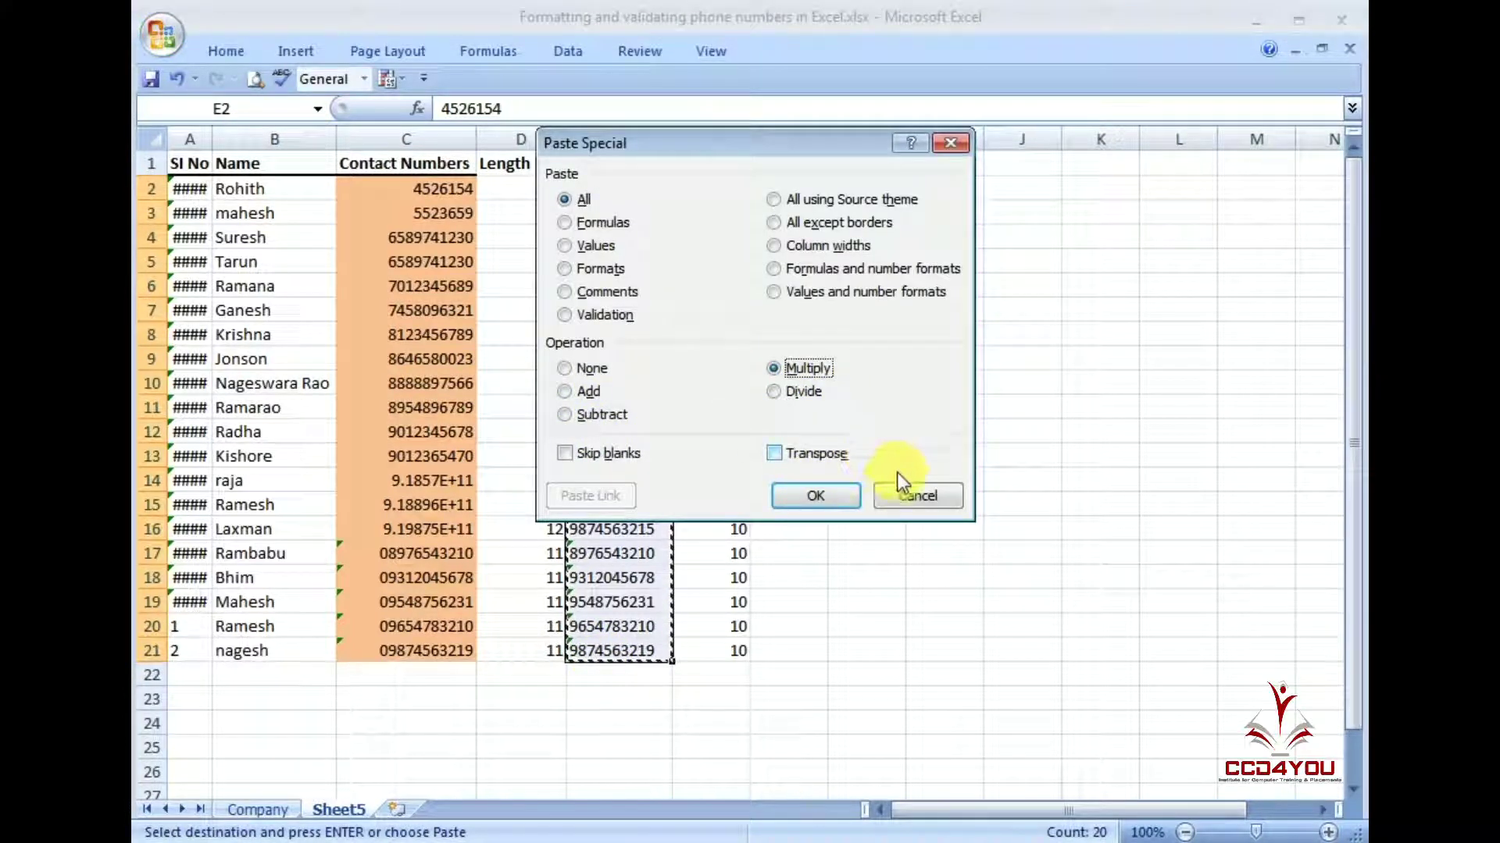
click(892, 497)
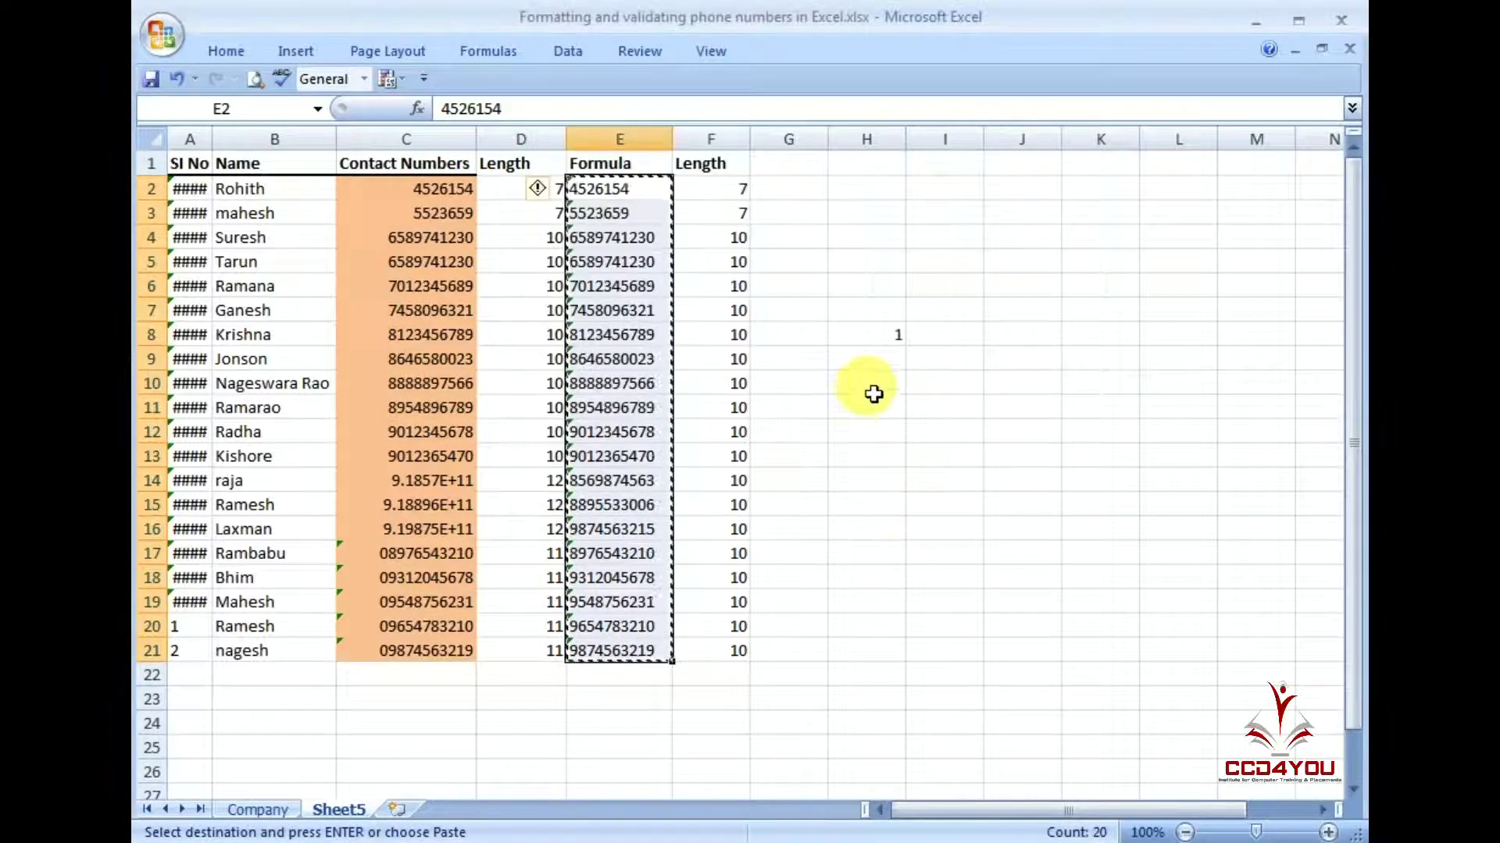
click(875, 336)
key(Escape)
Paste Special the 1 from H8 onto E2:E21 with the Multiply operation.
drag(613, 190, 625, 651)
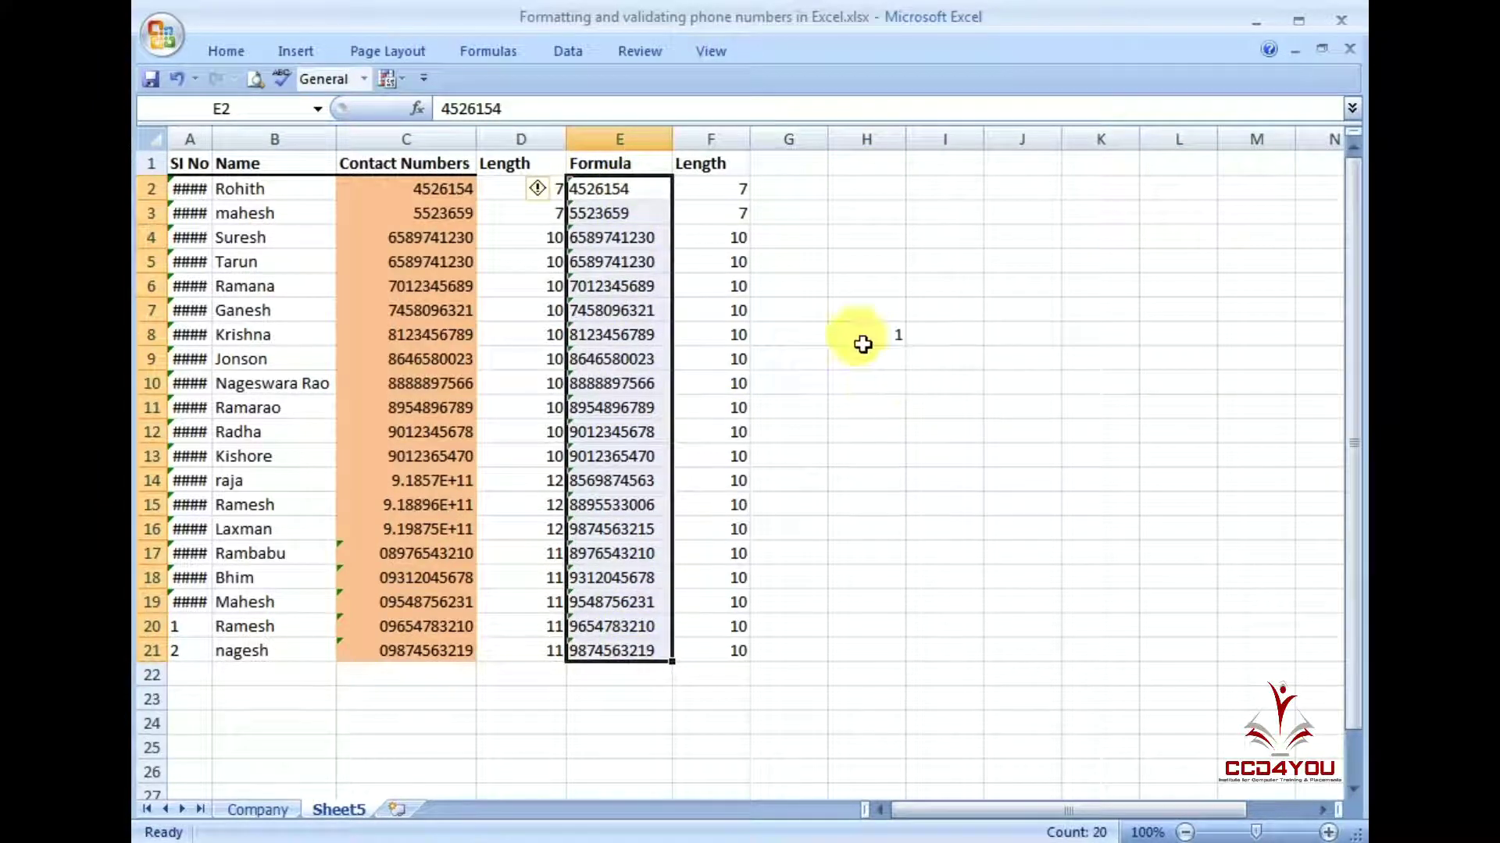
click(891, 341)
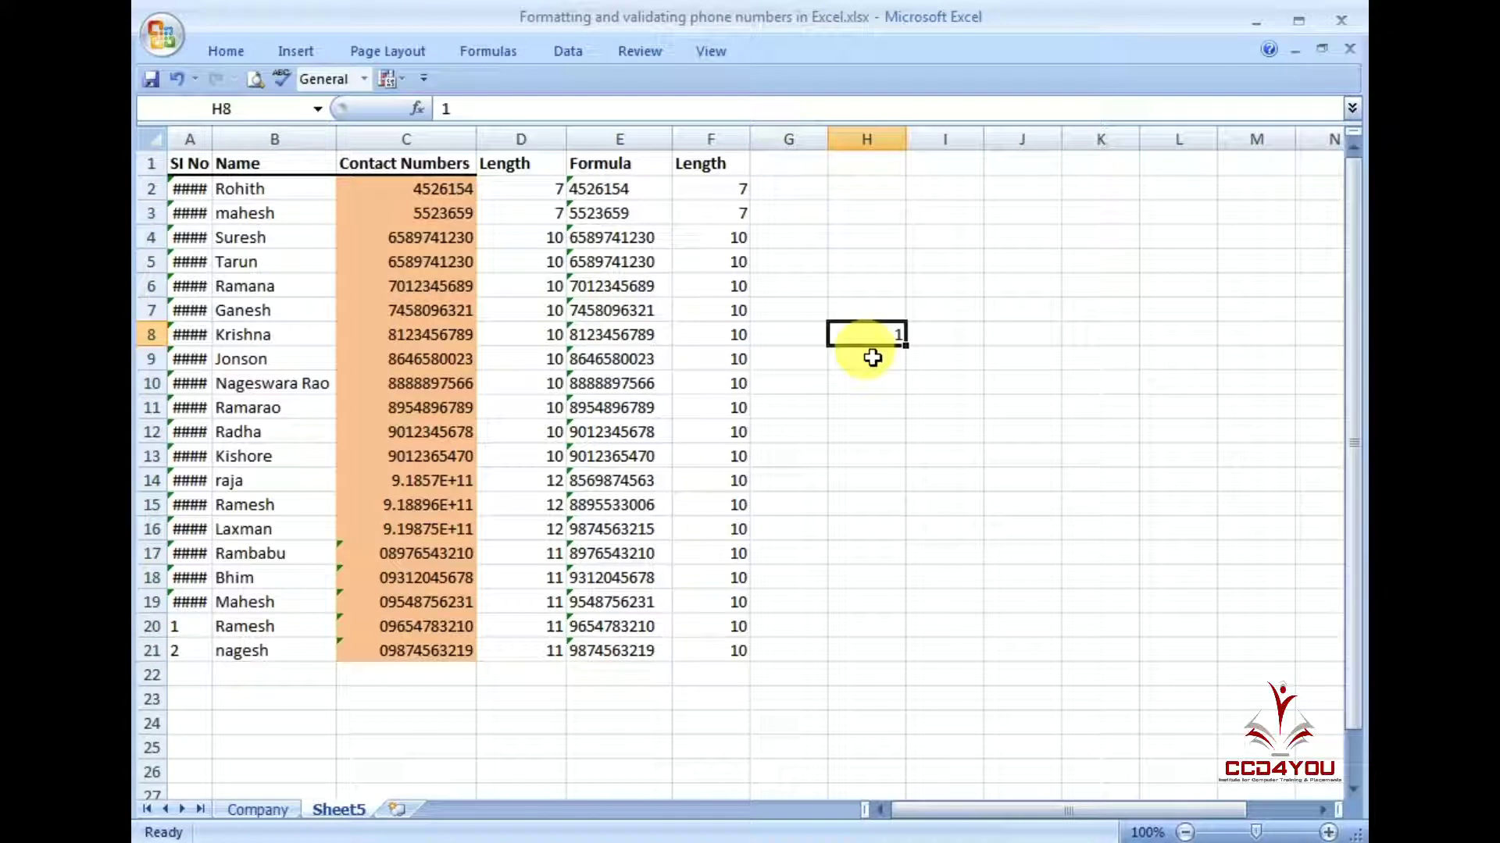
key(ctrl+c)
drag(659, 195, 663, 658)
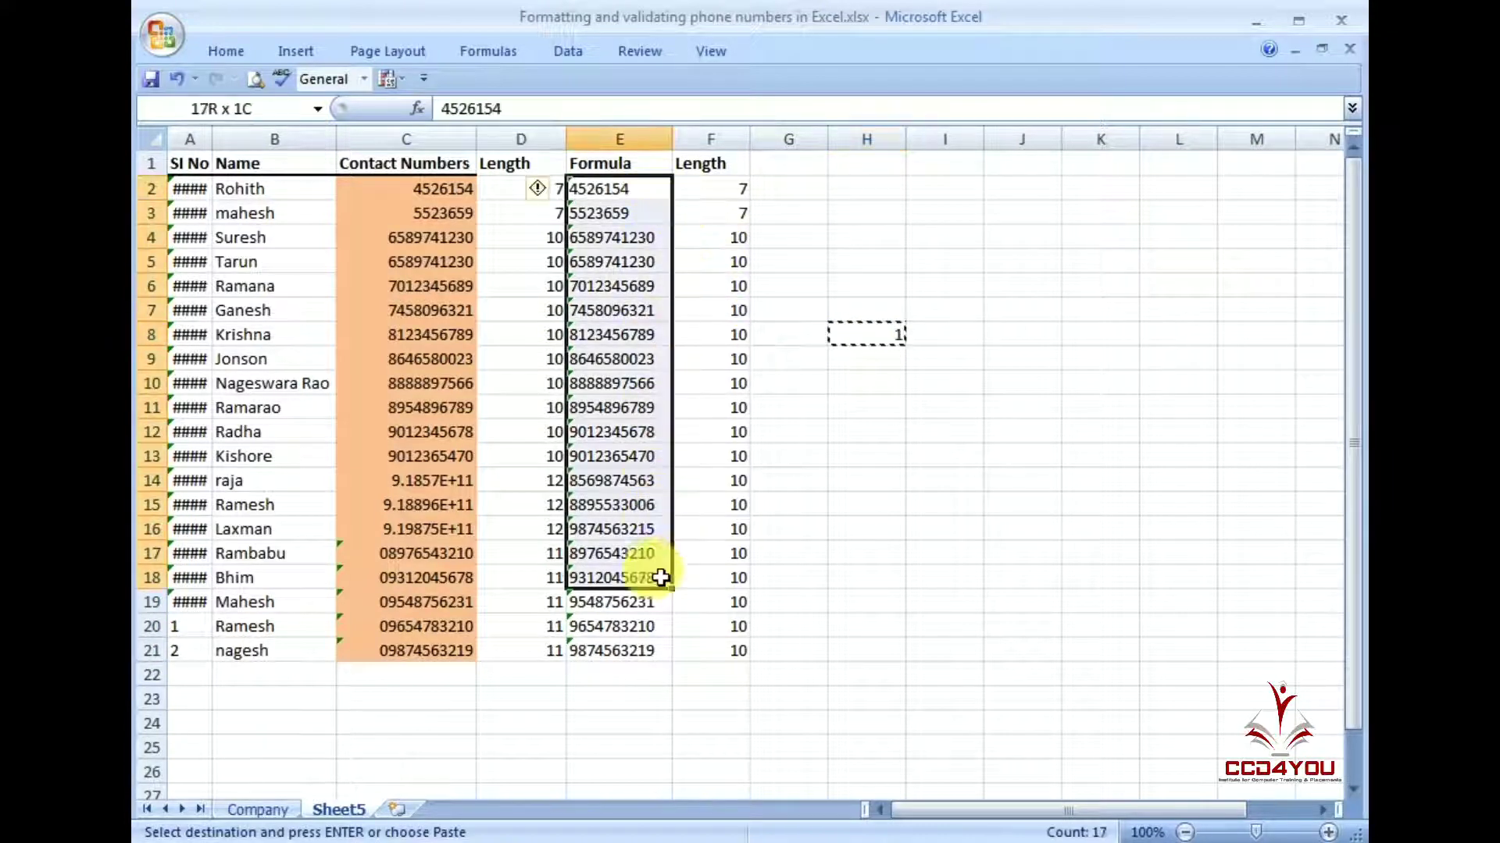
key(ctrl+alt+v)
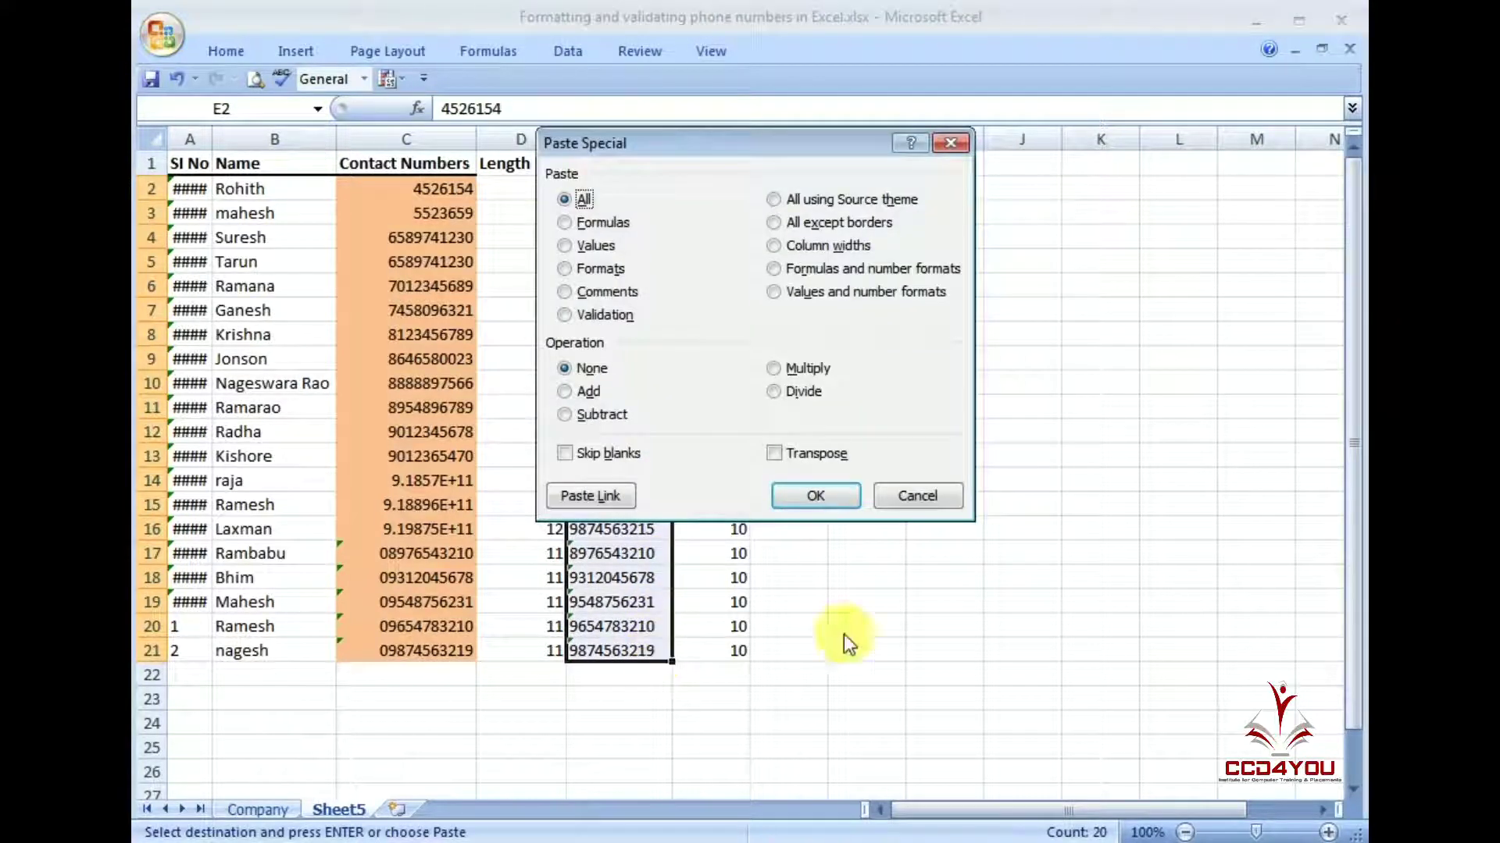
click(773, 368)
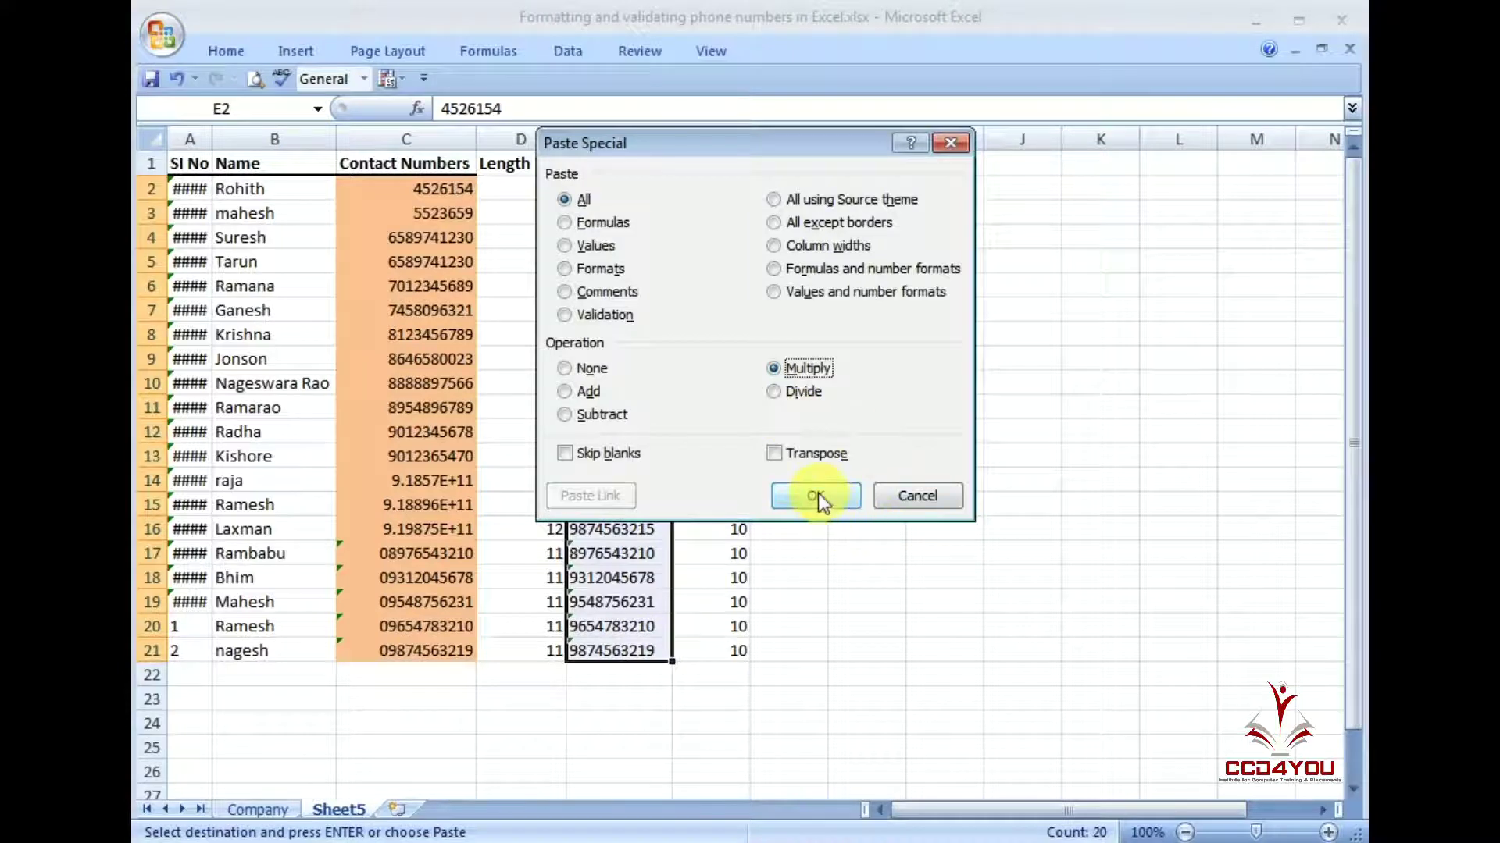
click(815, 496)
Check the converted right-aligned numbers in column E, including E16 and E10.
click(859, 336)
click(642, 212)
click(625, 262)
click(625, 383)
click(633, 529)
click(629, 601)
click(629, 651)
click(633, 529)
click(660, 384)
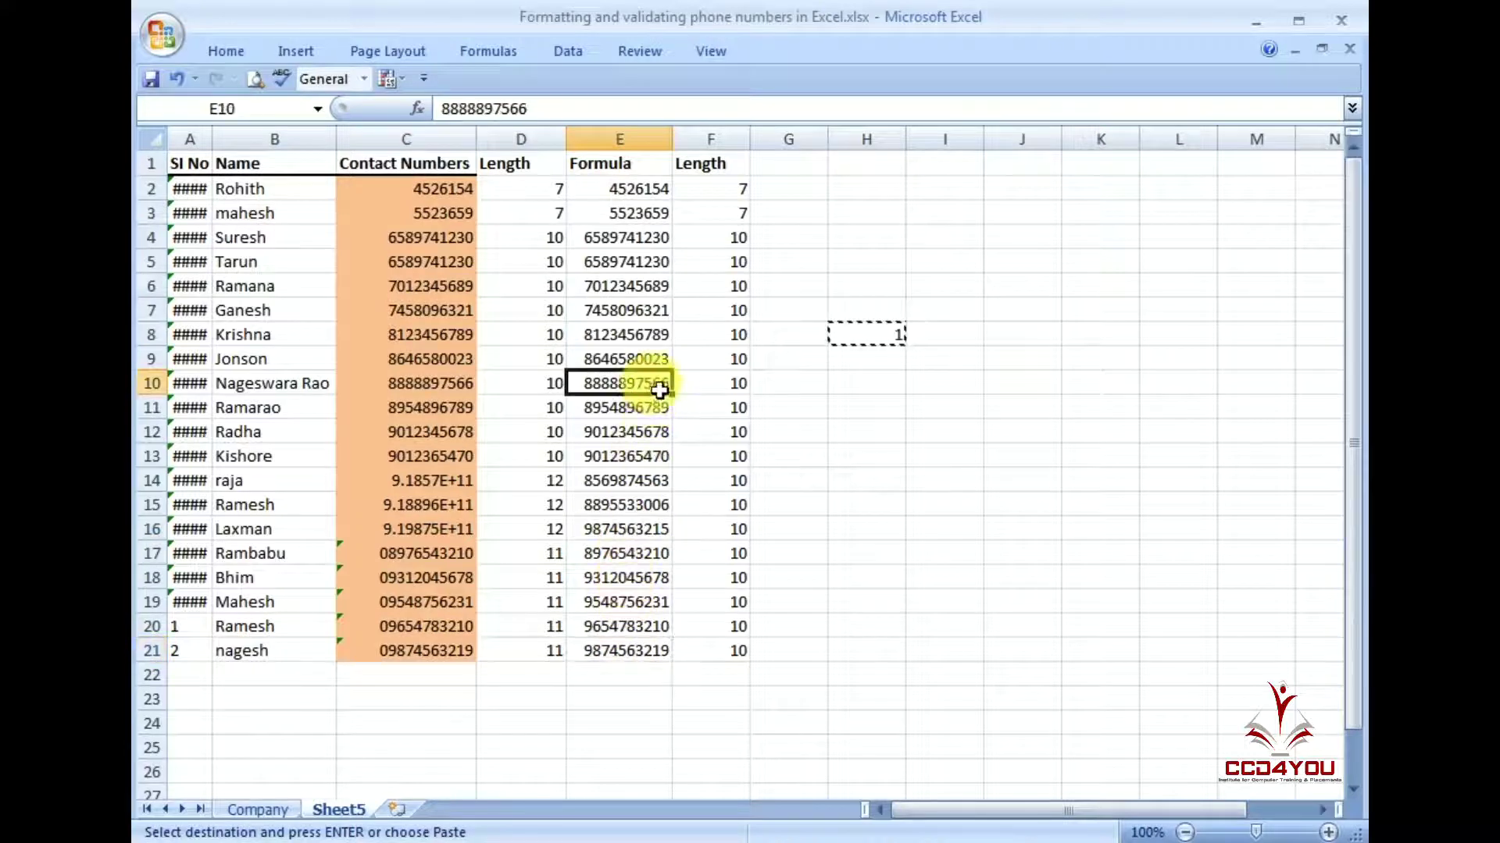
click(601, 558)
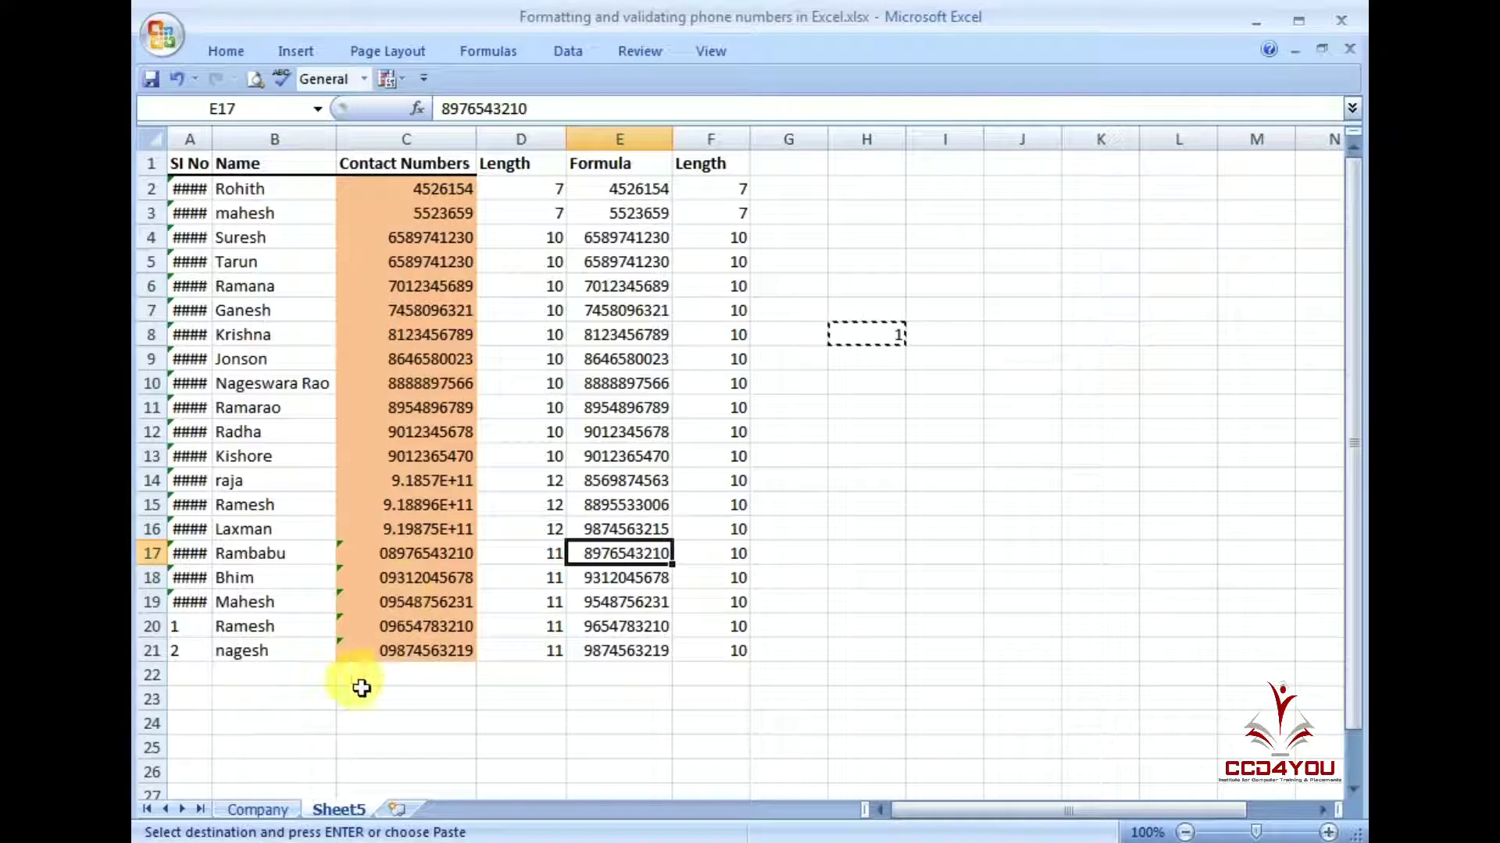
click(642, 196)
drag(642, 199, 664, 646)
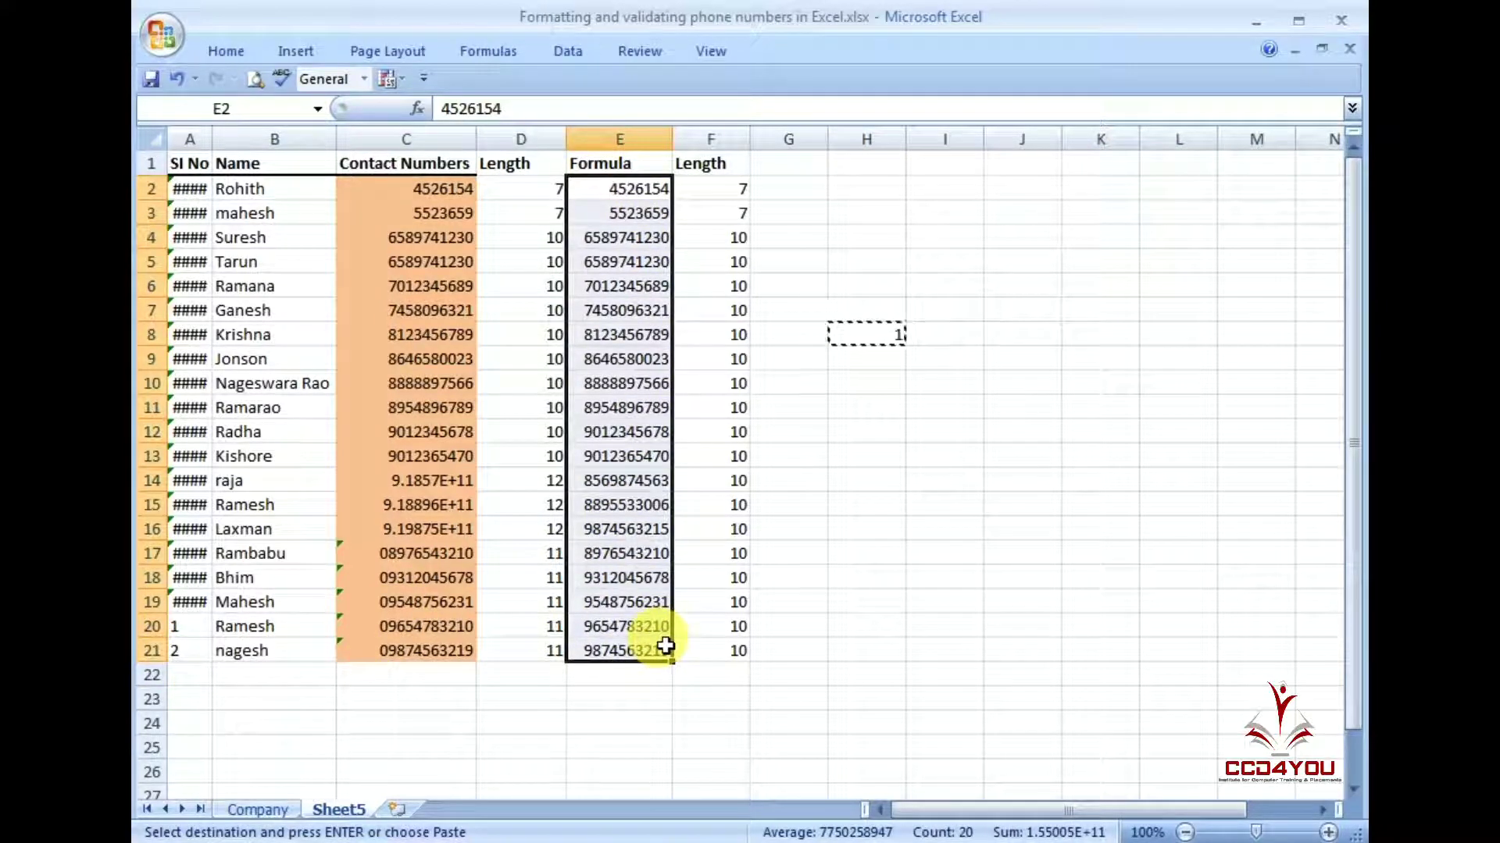
click(706, 555)
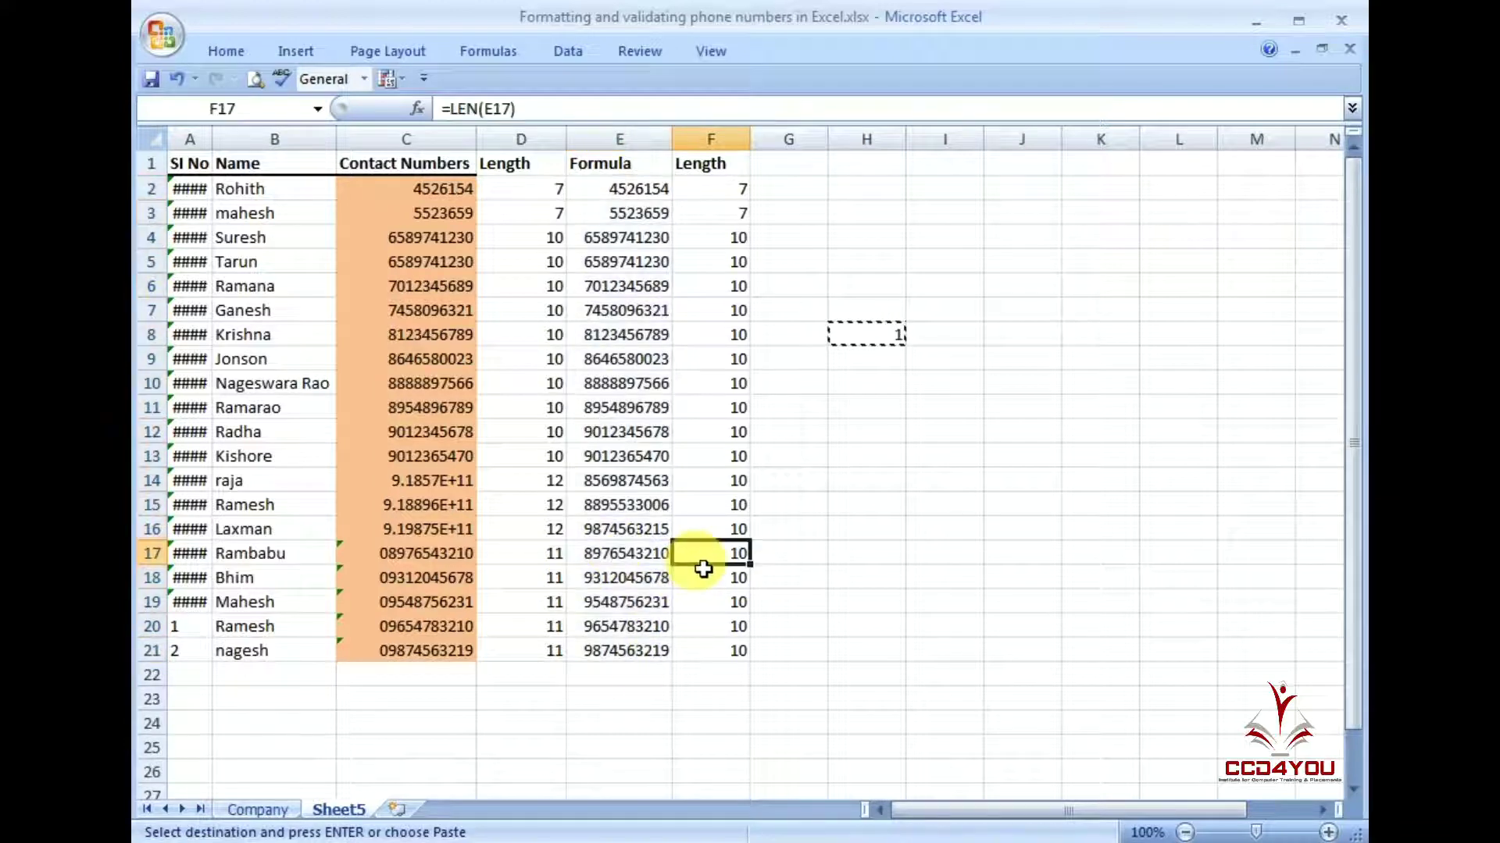
drag(600, 212, 605, 672)
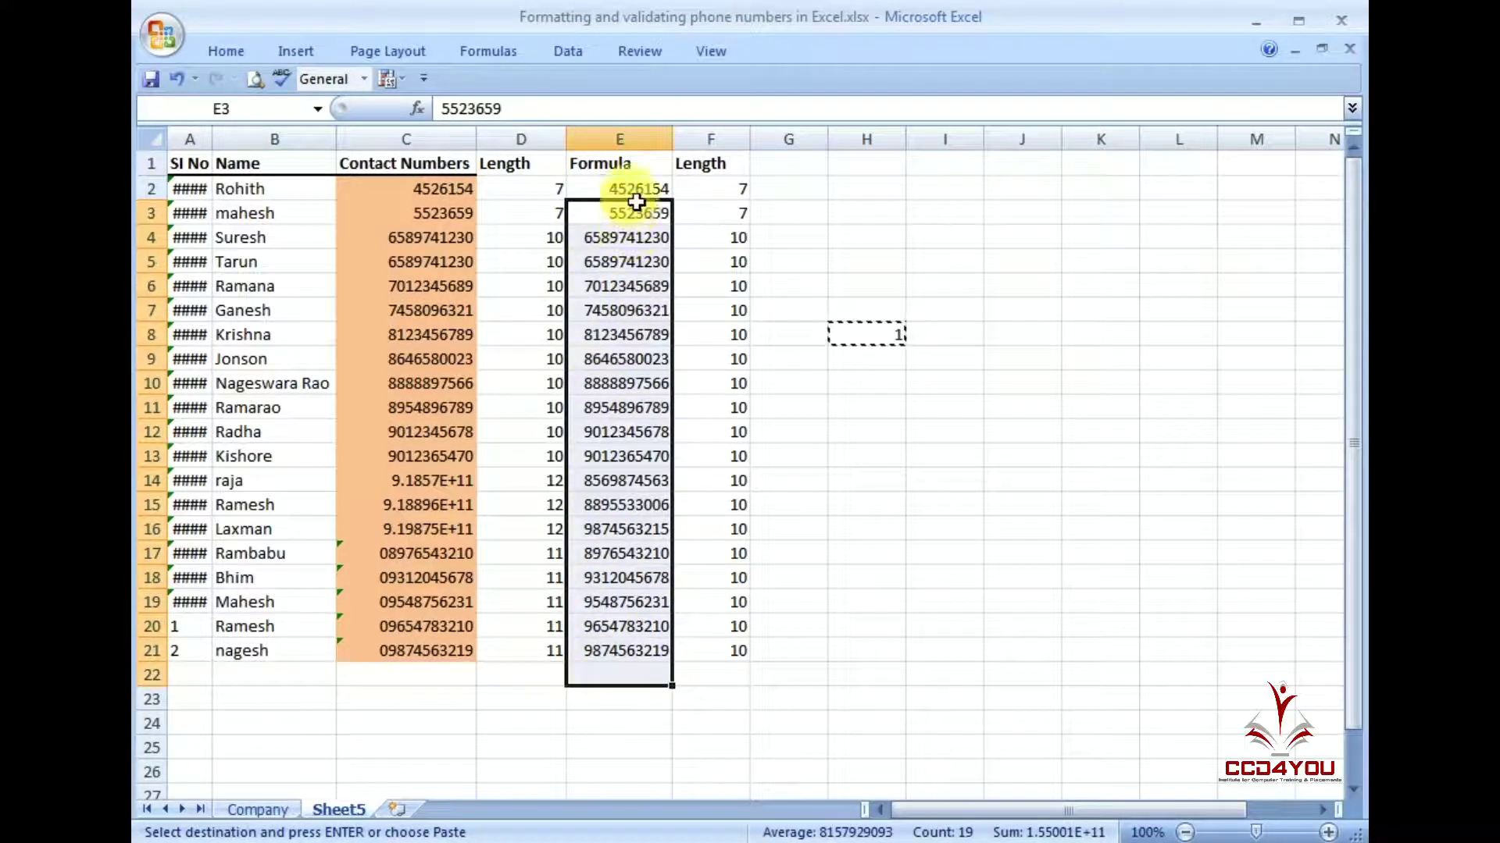
click(615, 189)
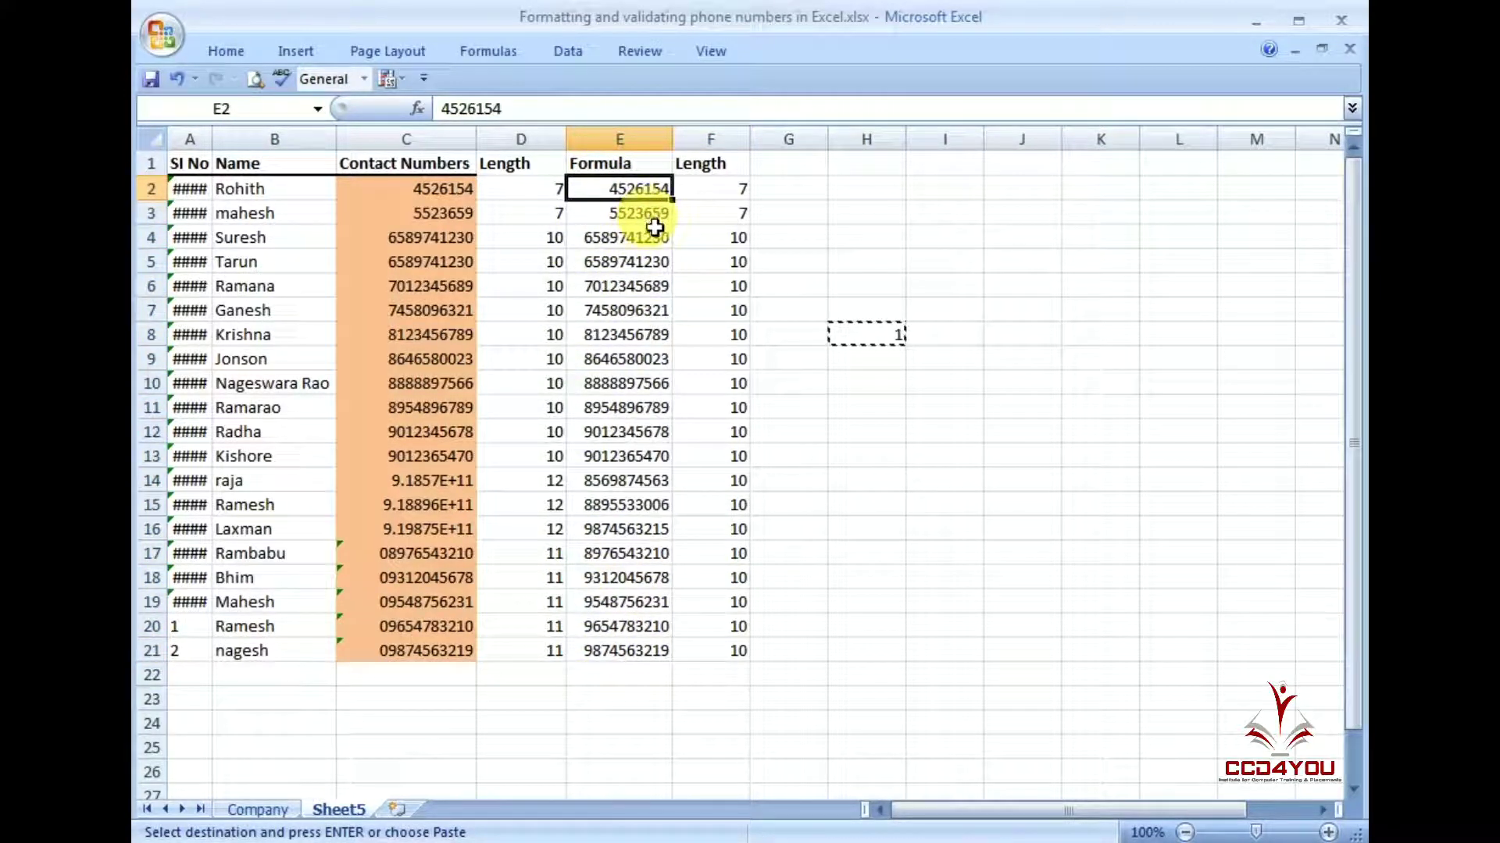
Insert a hyphen into the number in E2.
key(F2)
key(Left)
key(Left)
key(Left)
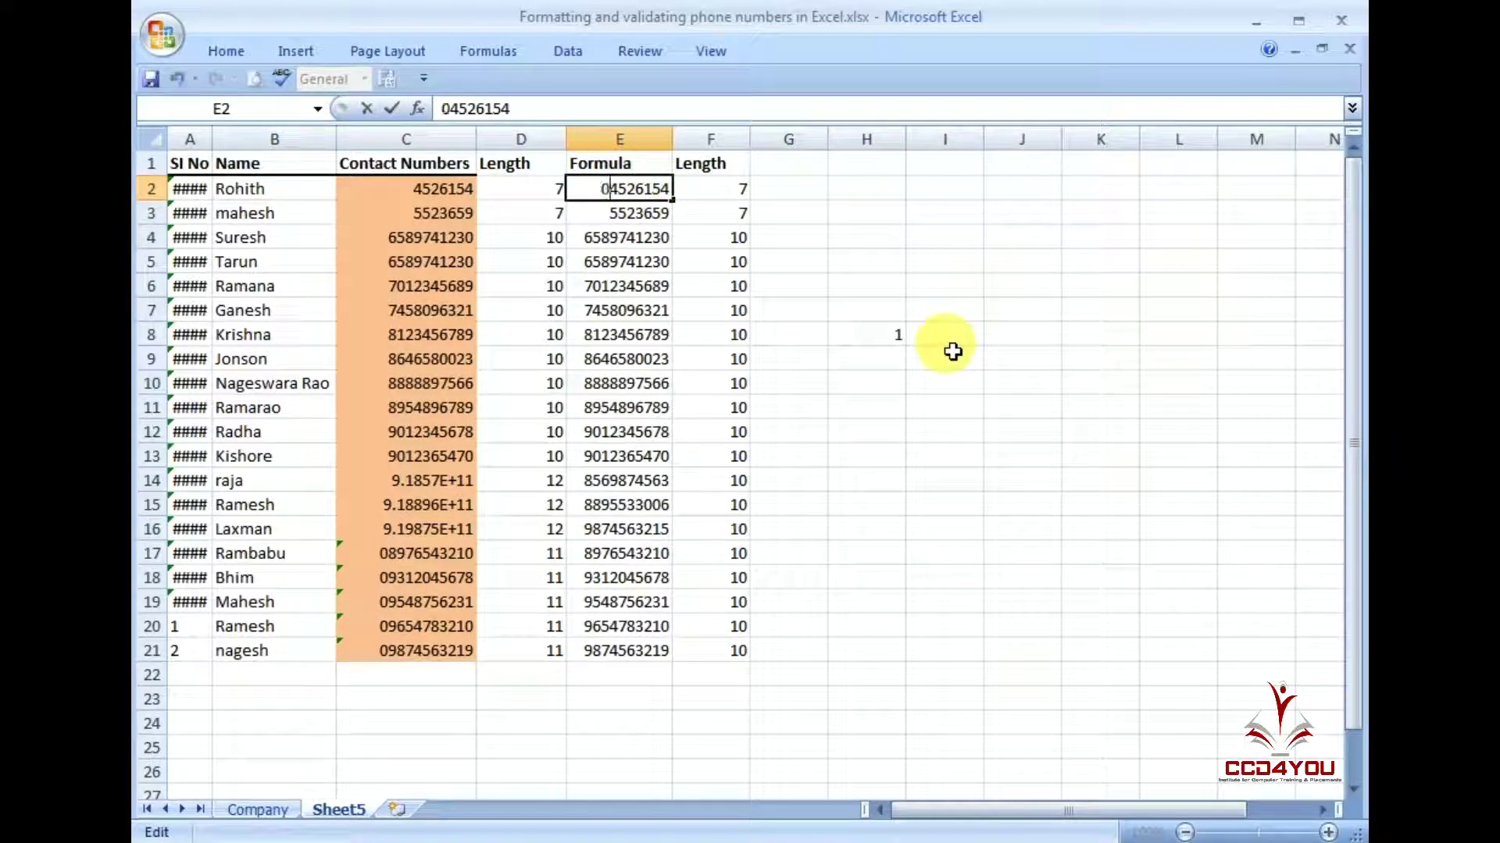
text(88-)
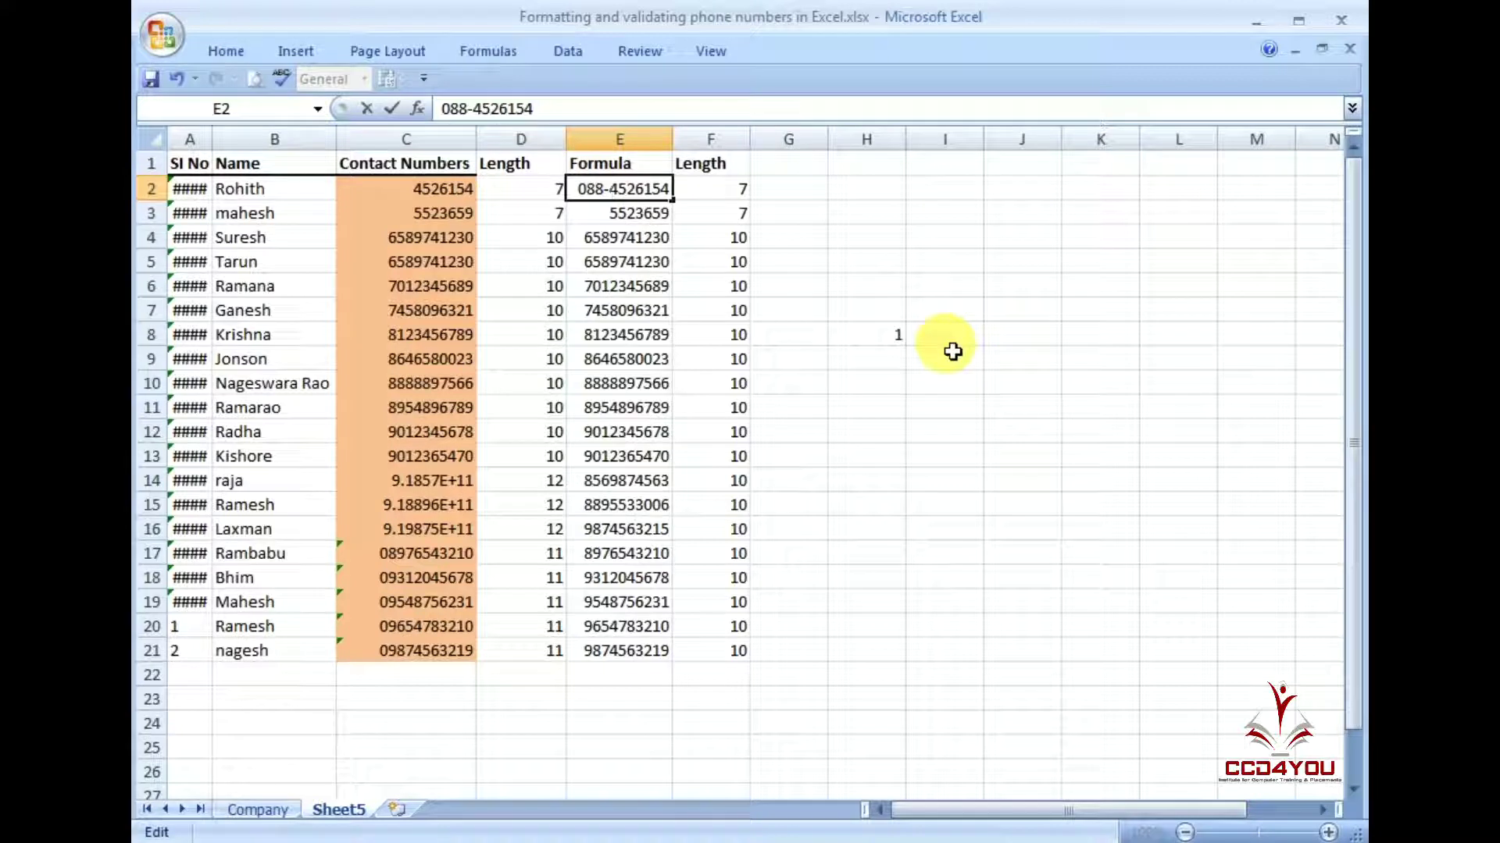
key(BackSpace)
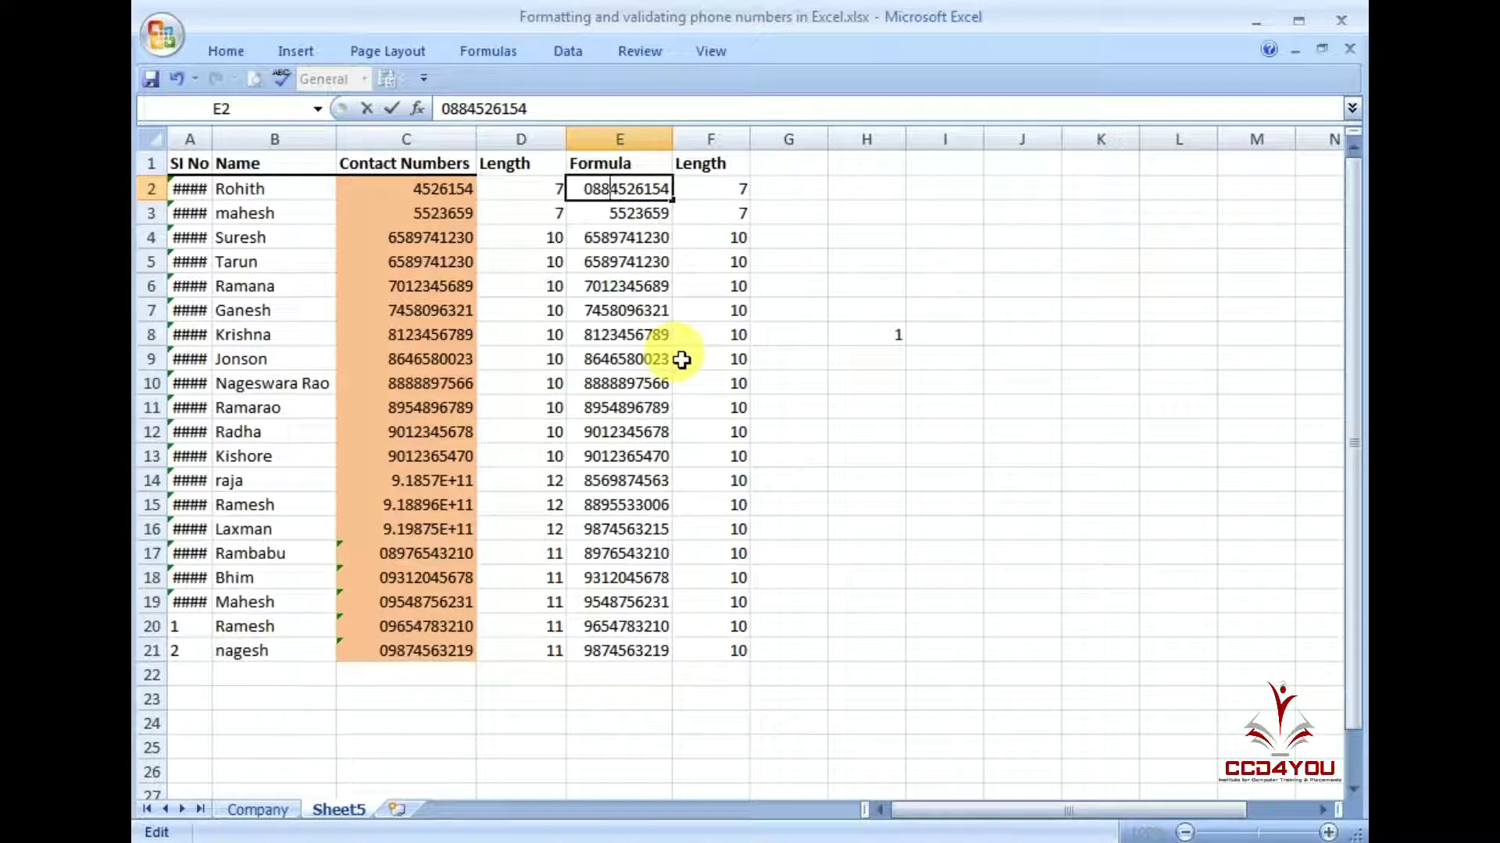
text(-)
click(649, 218)
key(F2)
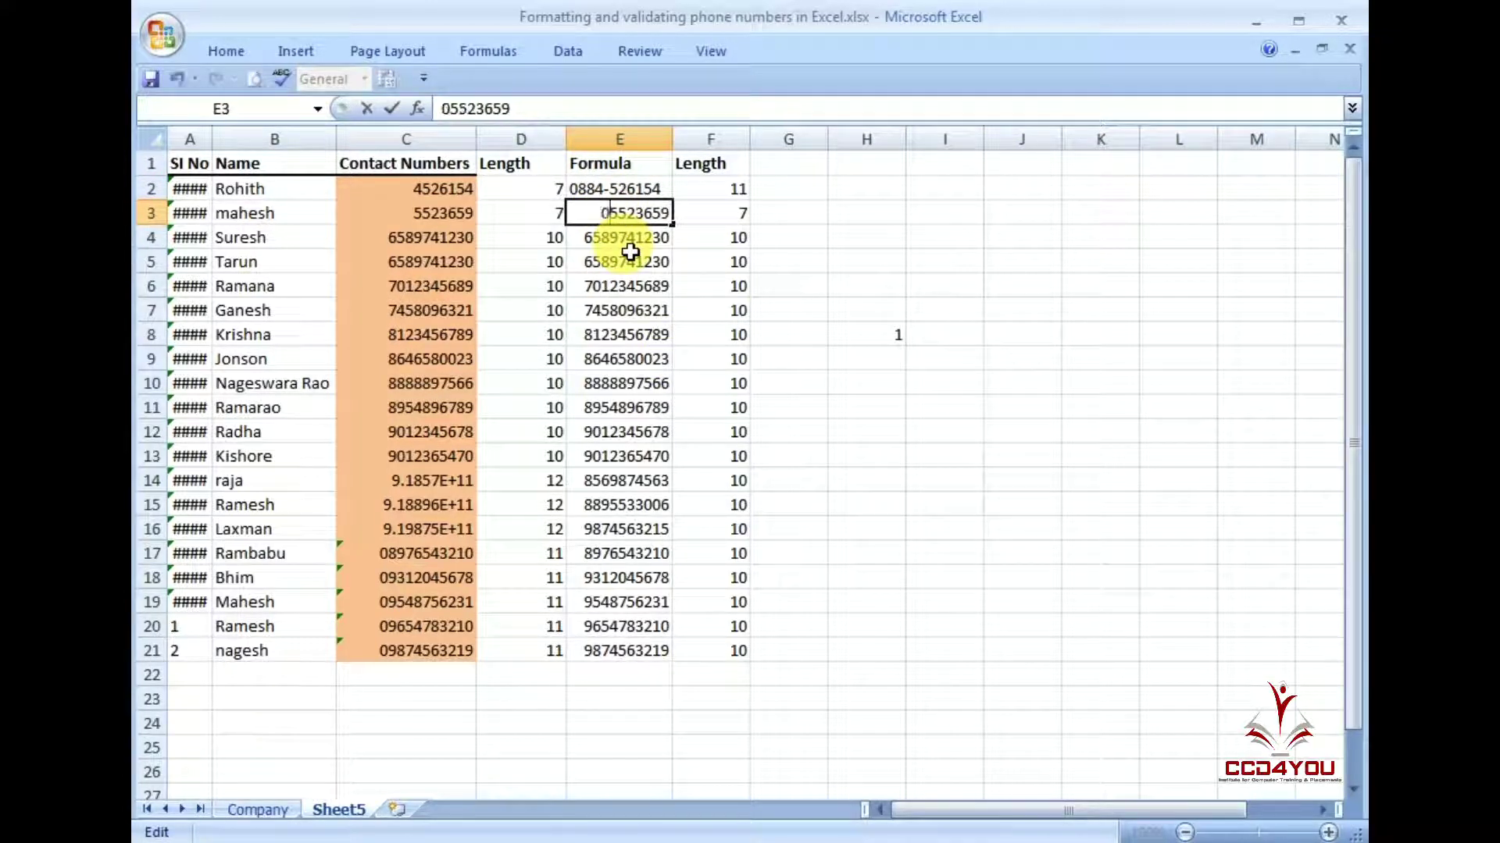
text(885-)
click(840, 215)
click(646, 221)
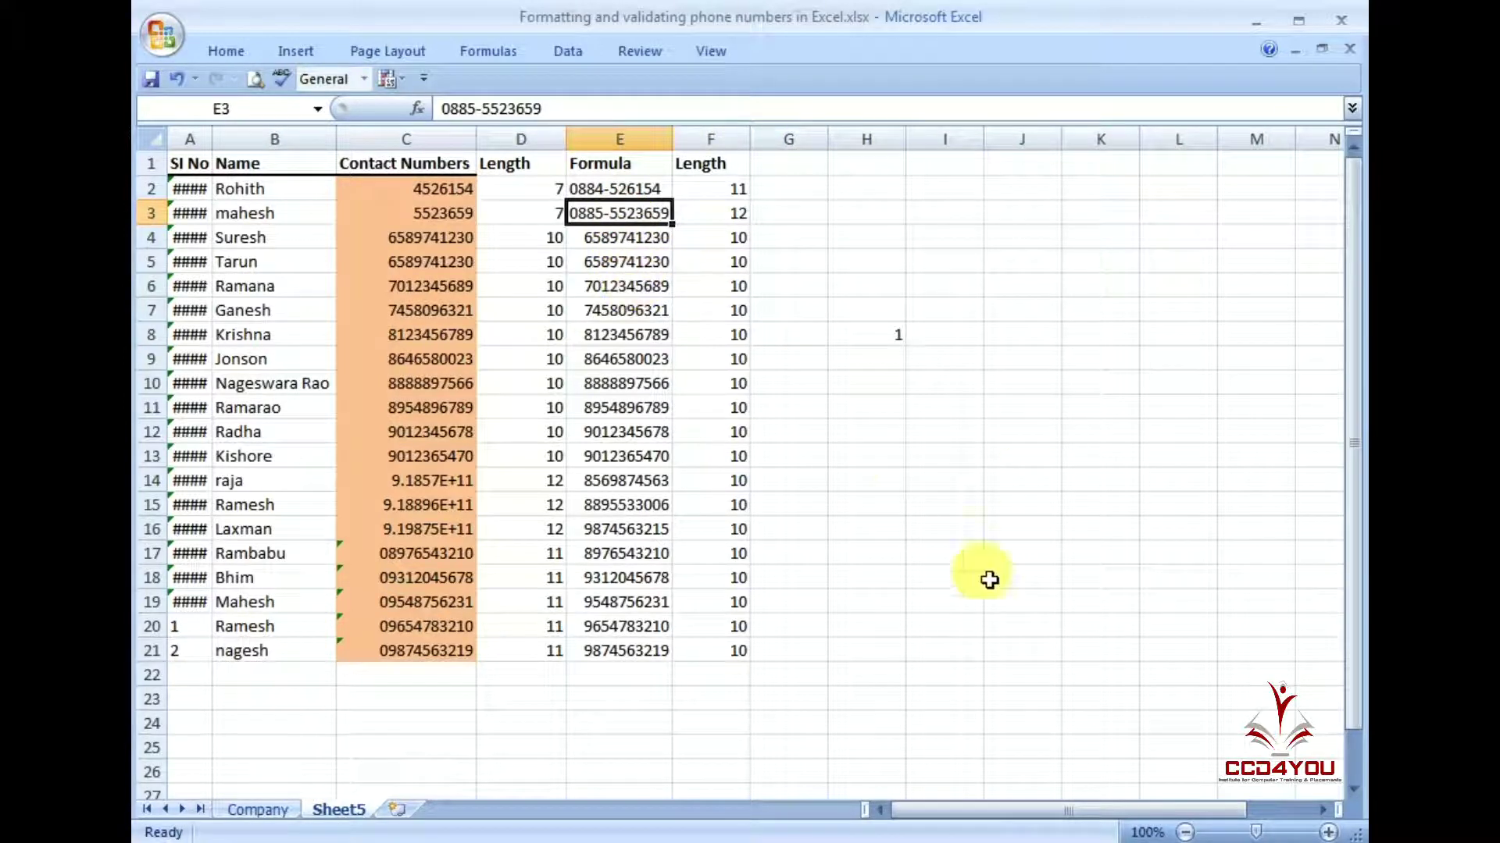
click(777, 265)
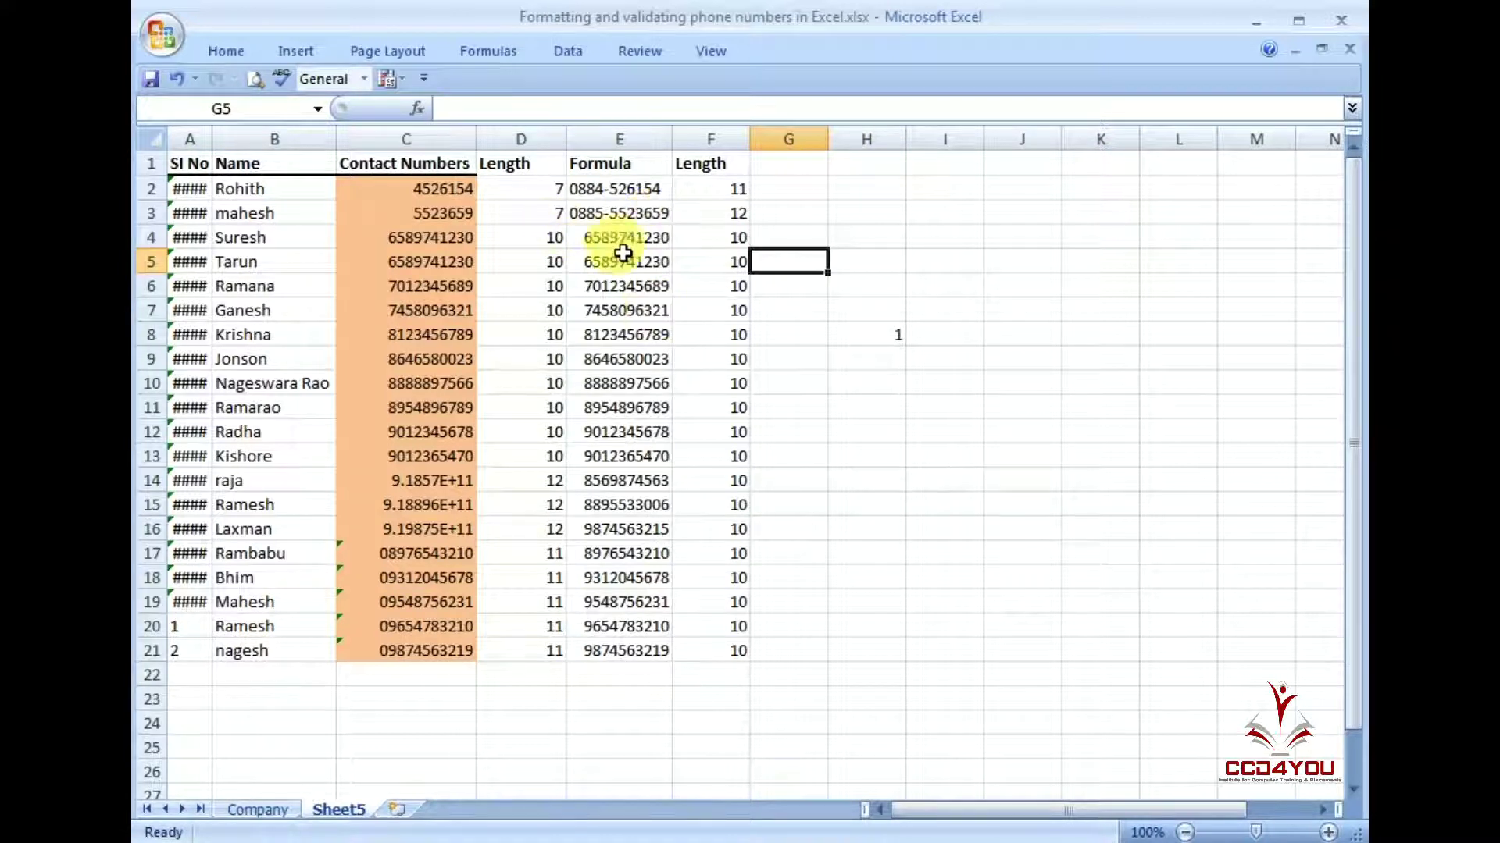
click(648, 212)
click(641, 387)
click(656, 336)
key(ctrl+c)
click(642, 603)
key(ctrl+v)
click(605, 479)
key(ctrl+c)
click(652, 387)
key(ctrl+v)
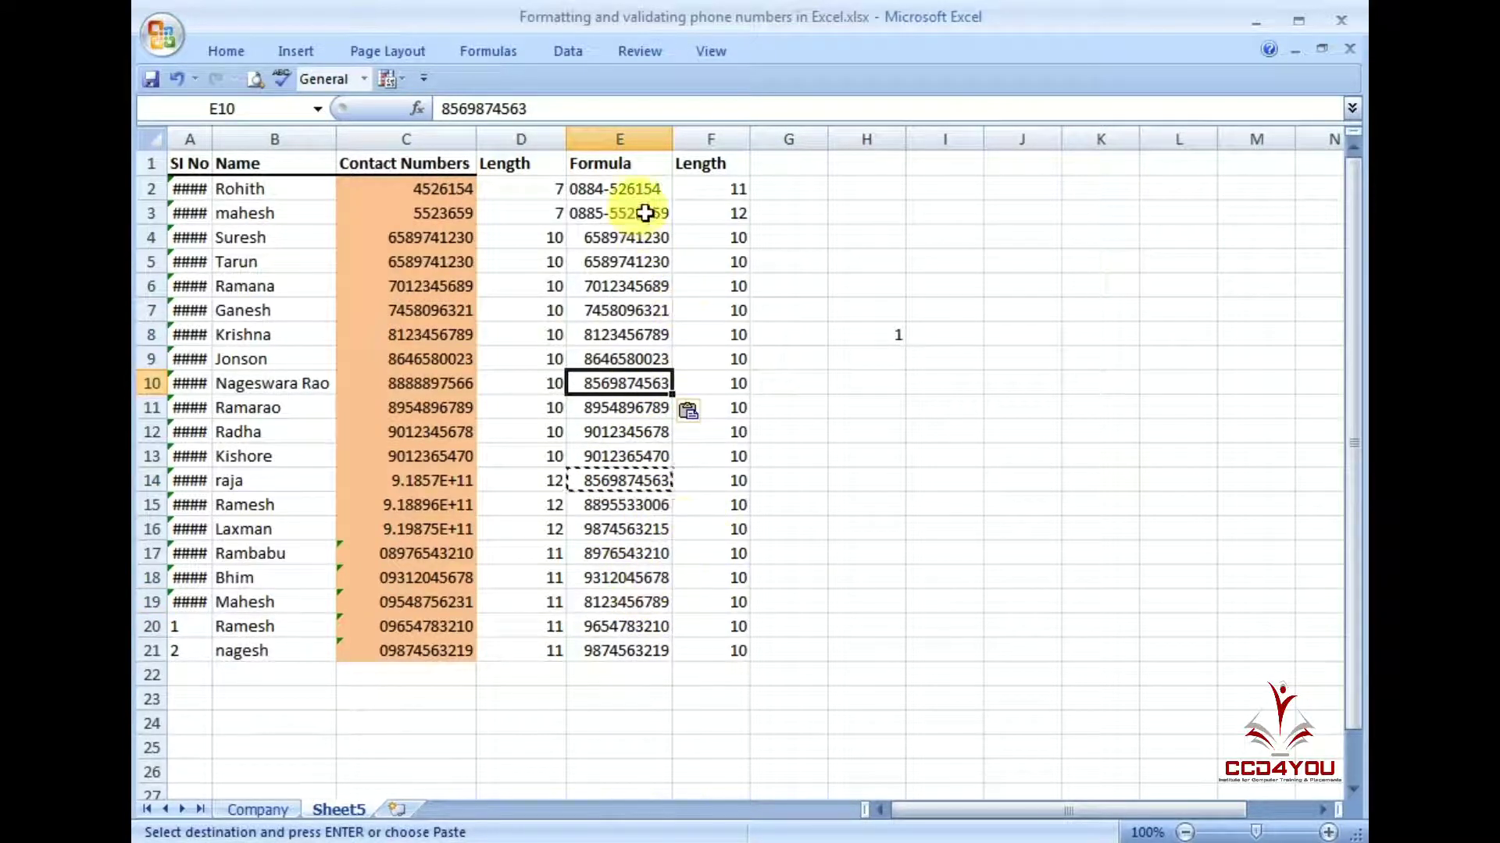
drag(625, 189, 639, 653)
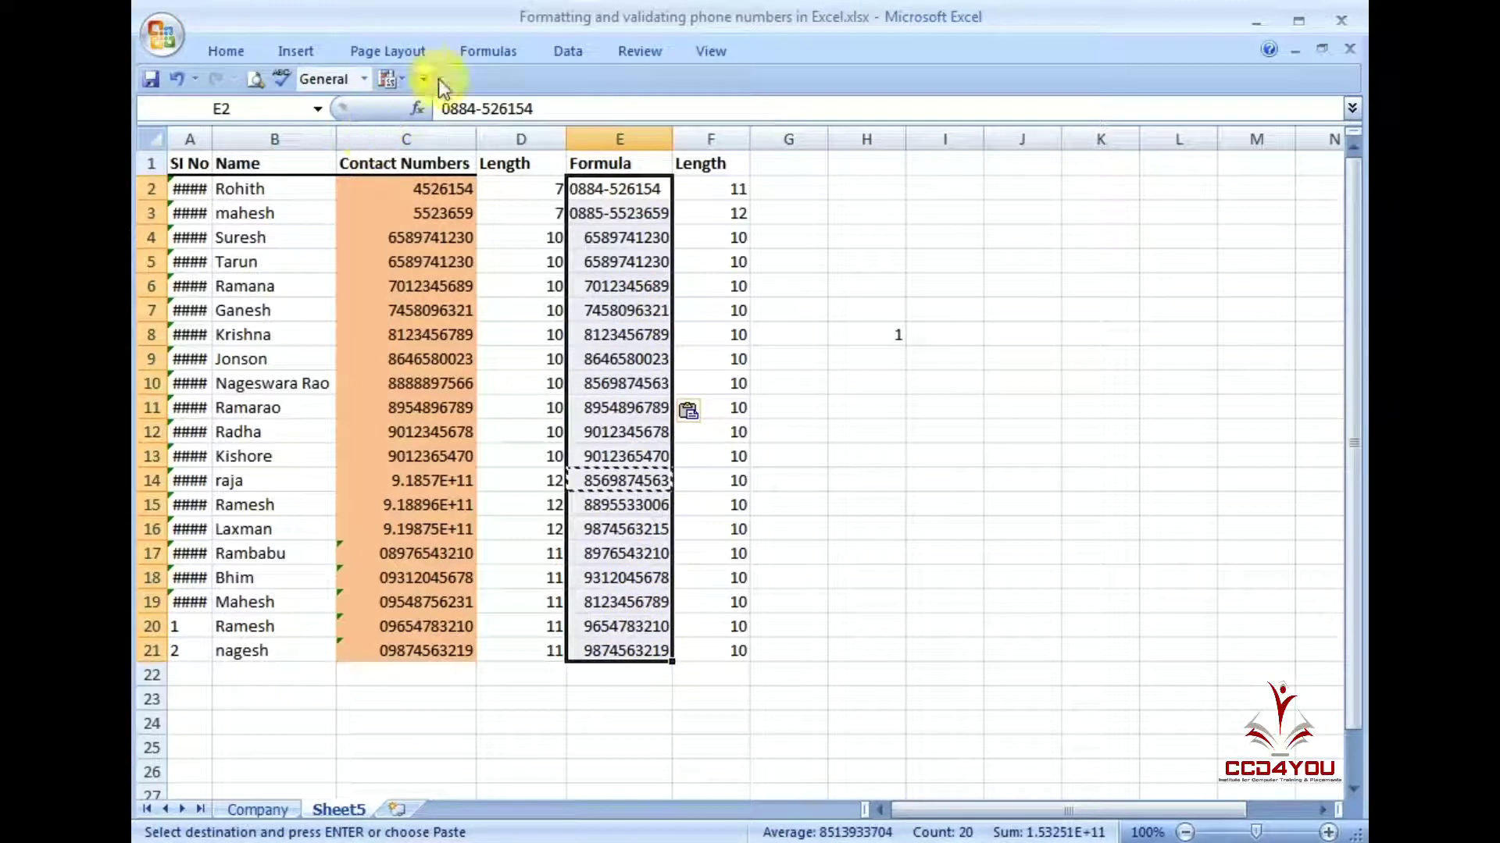
click(229, 49)
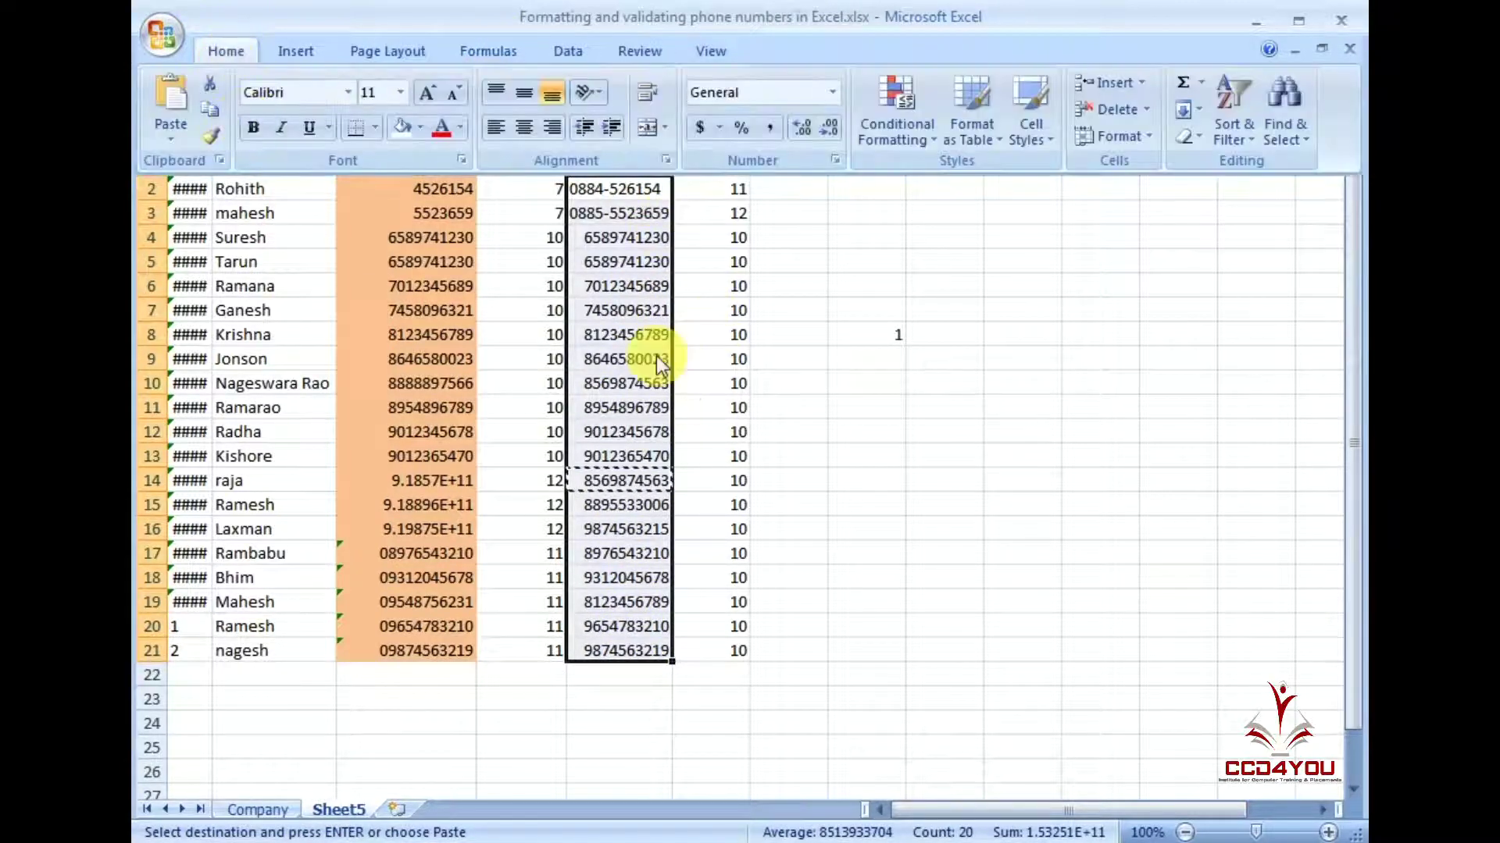
click(887, 136)
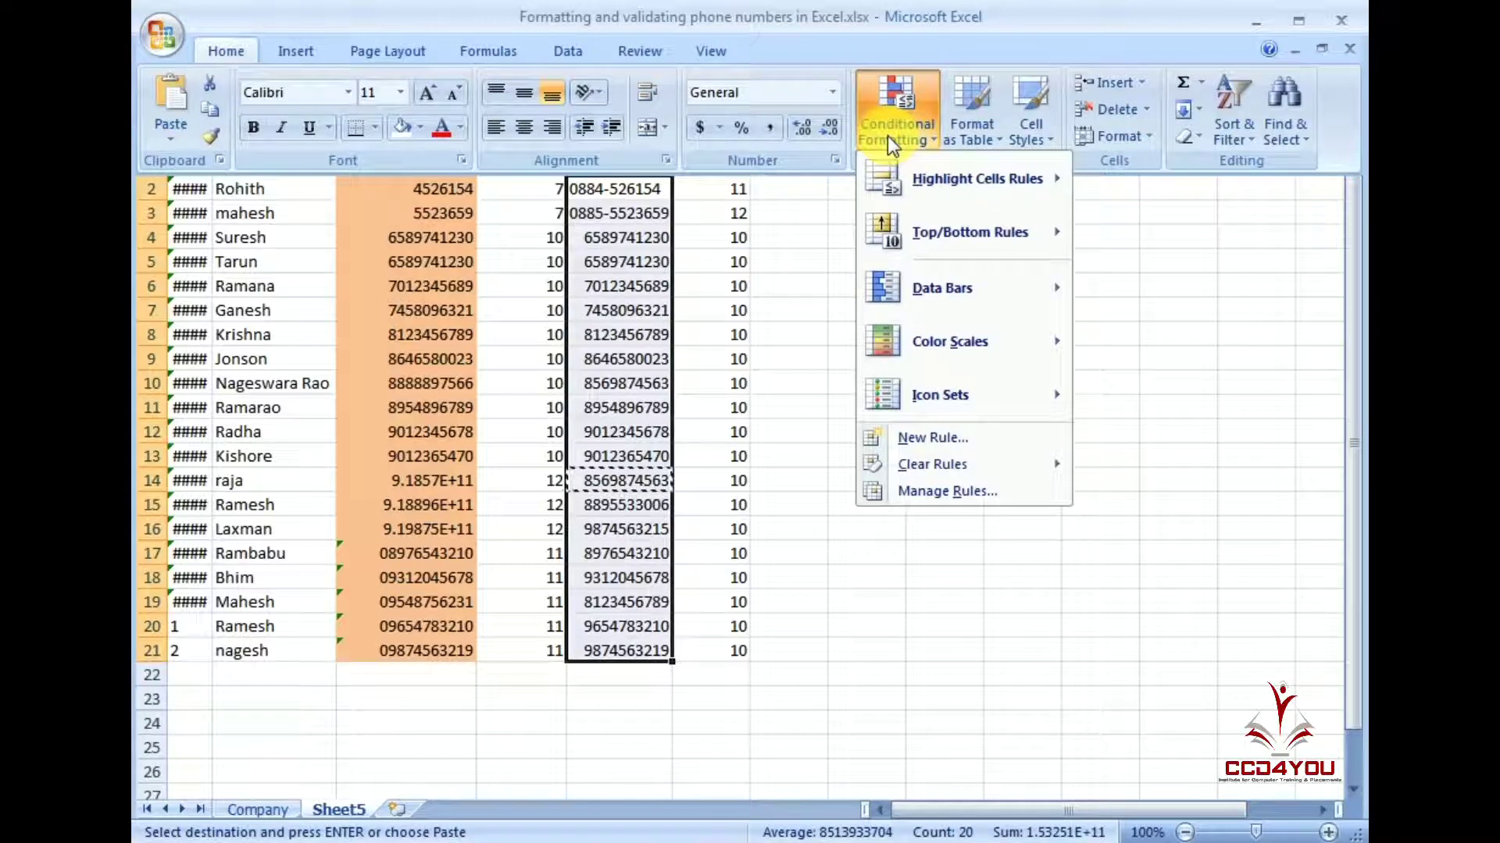
mouse_move(976, 179)
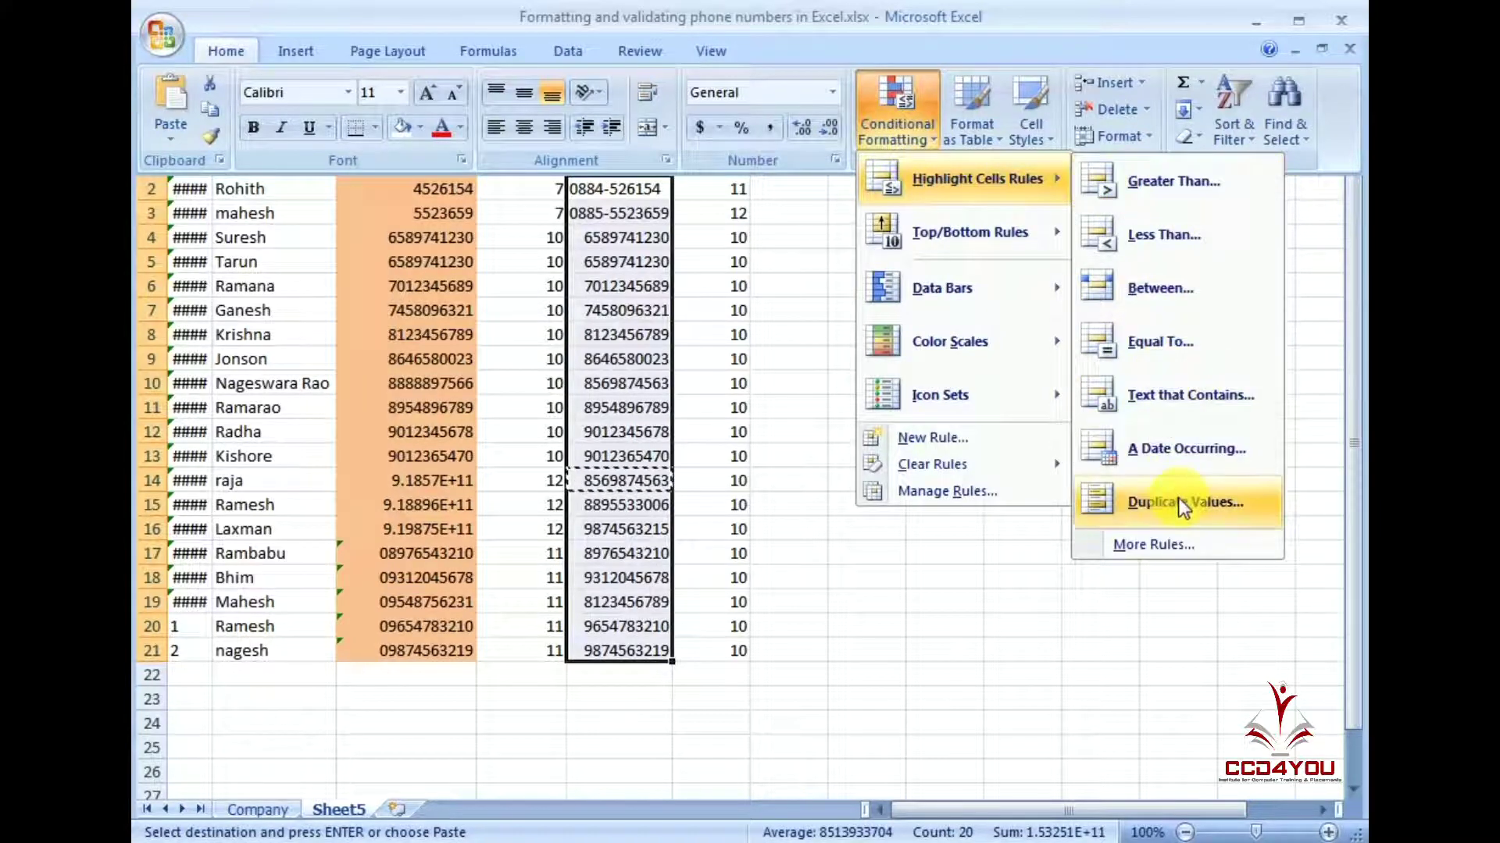
click(1178, 499)
drag(712, 275, 958, 228)
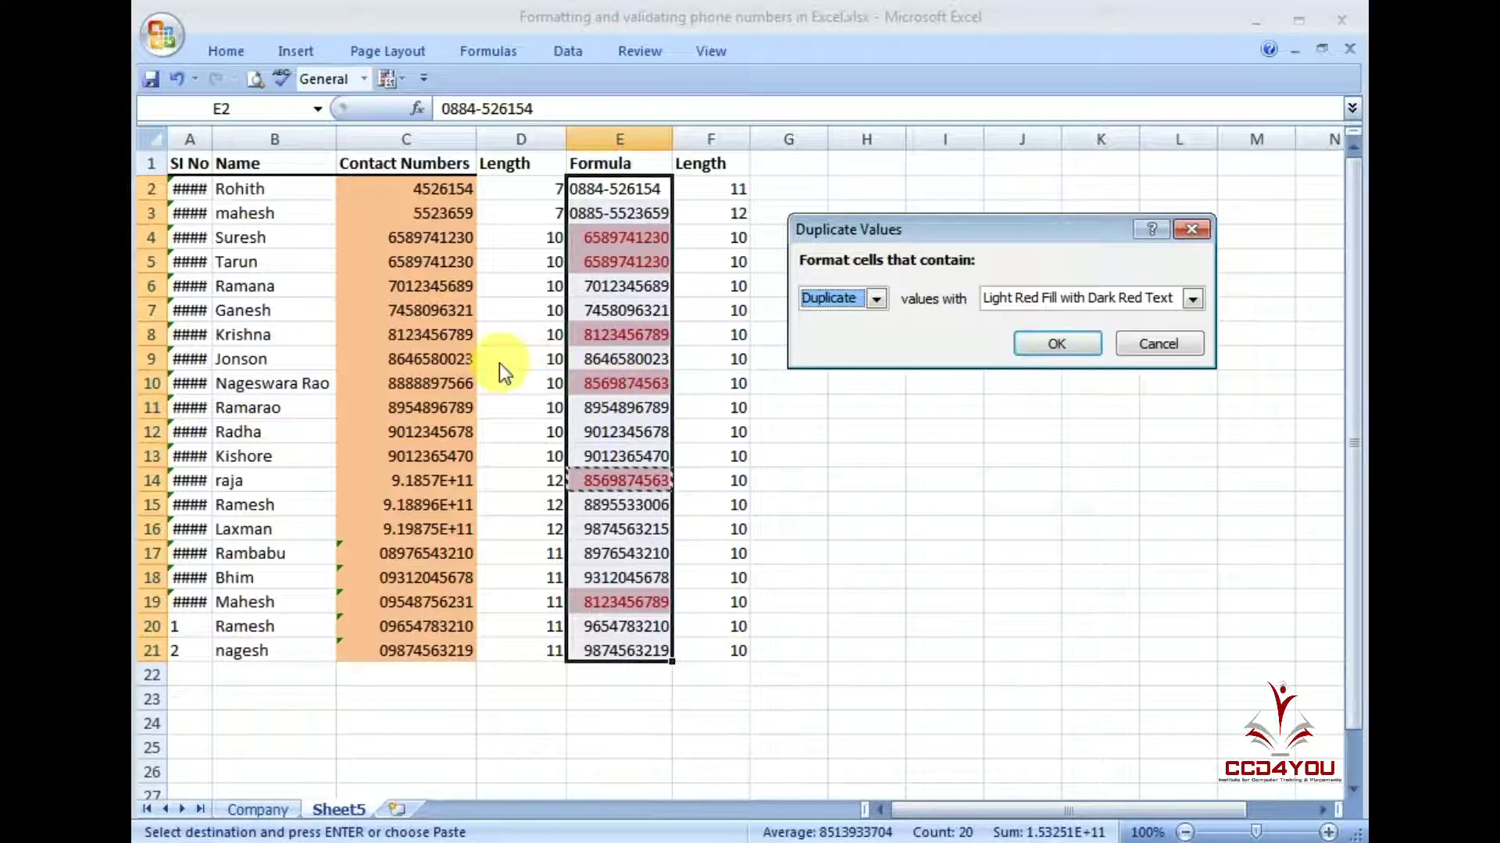
click(1183, 350)
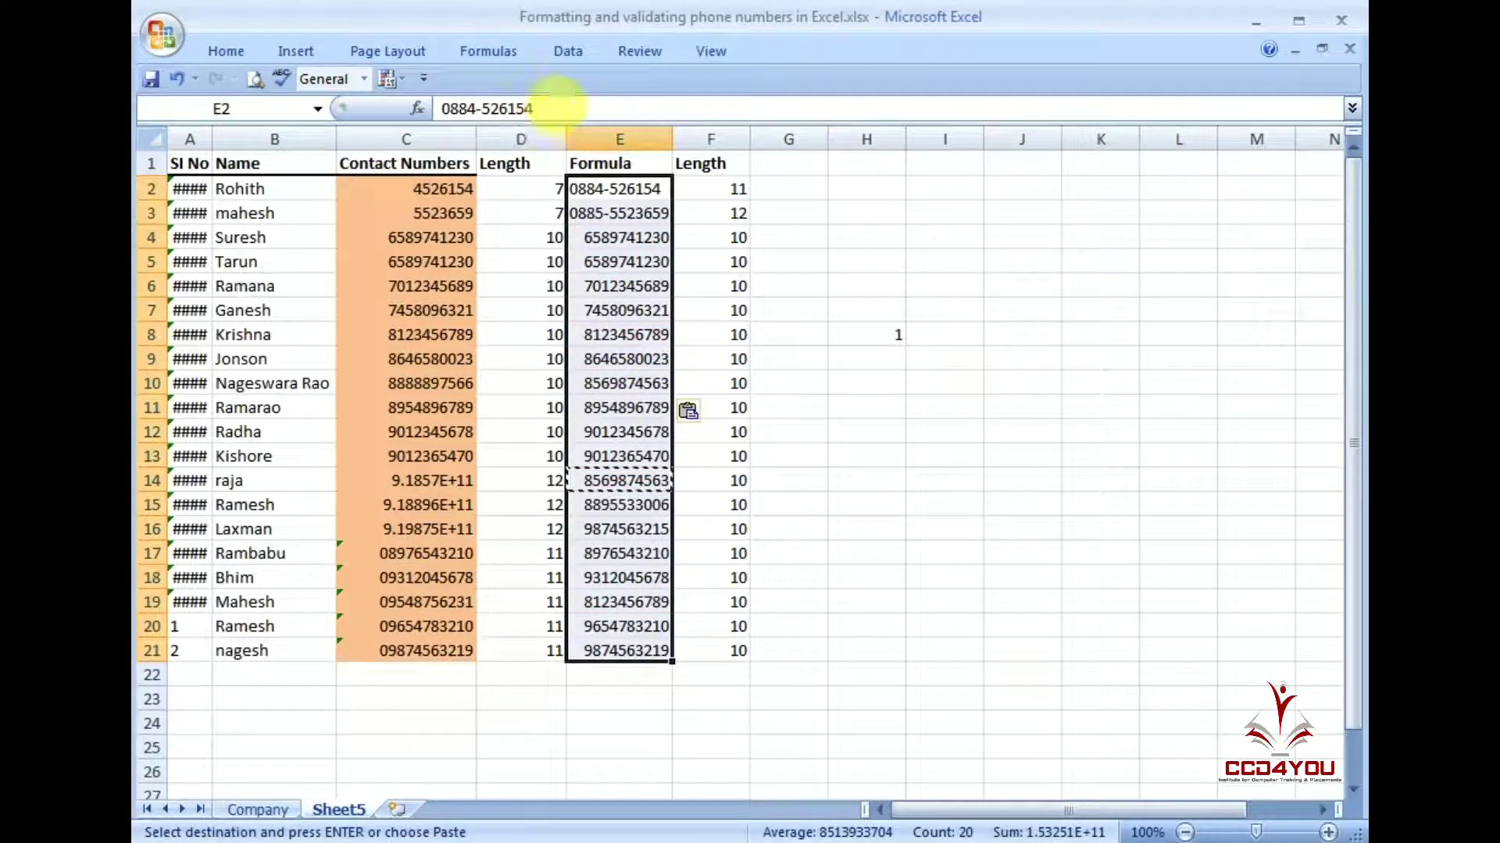
click(290, 360)
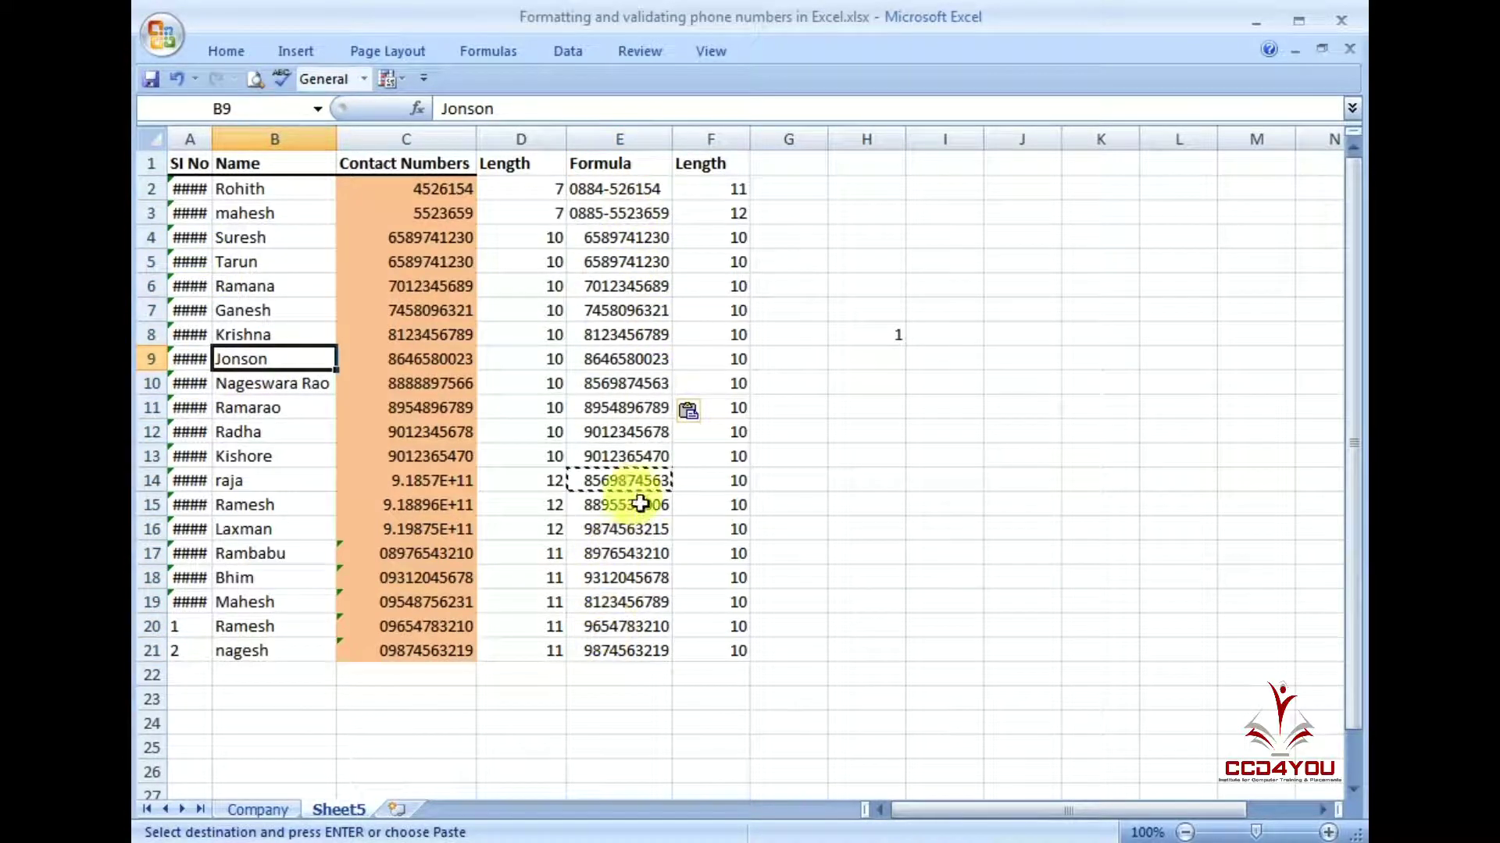
click(578, 53)
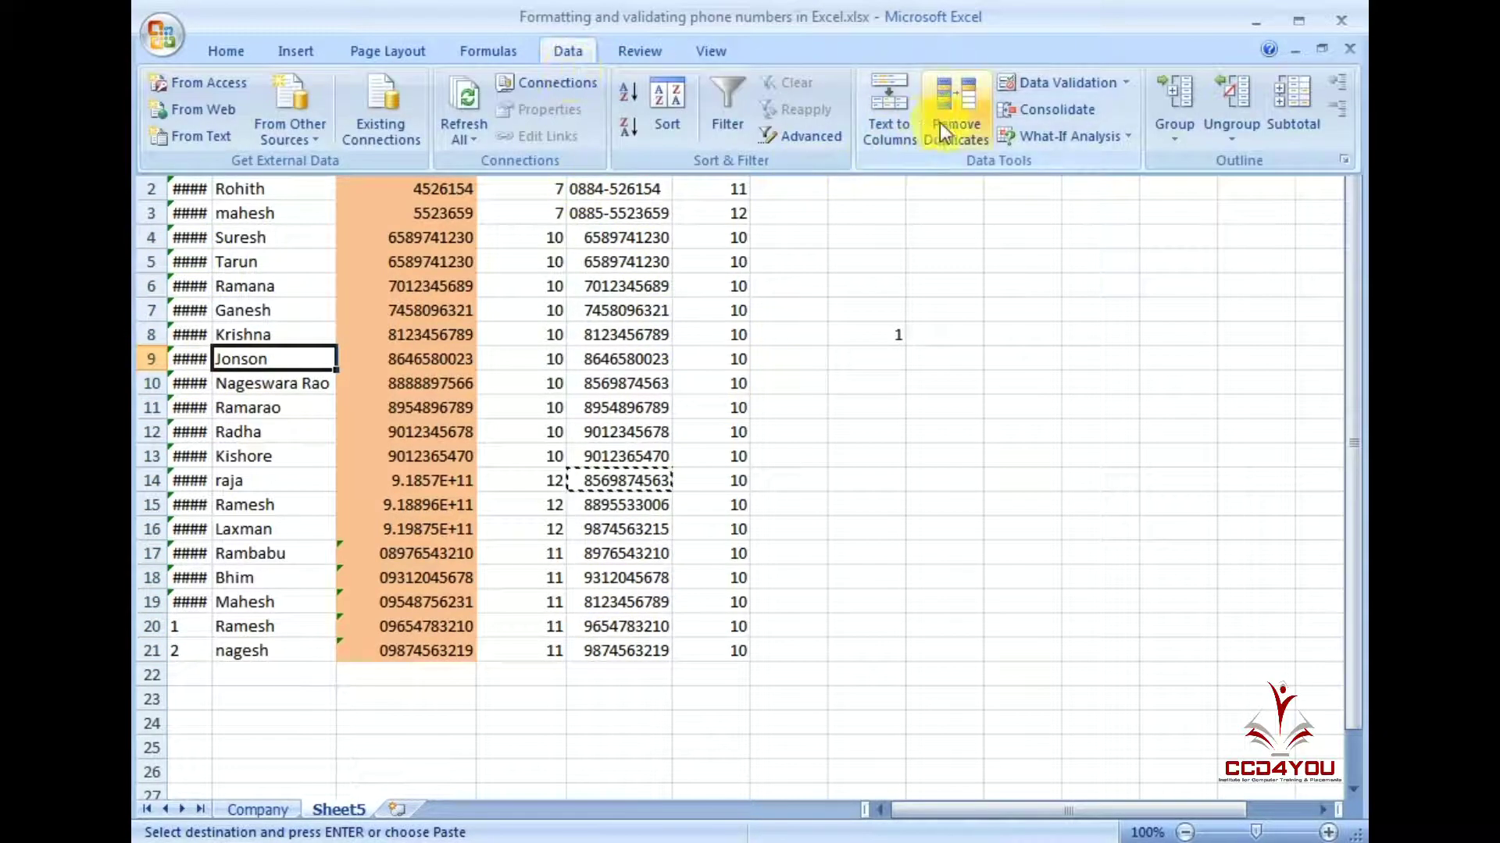
click(632, 288)
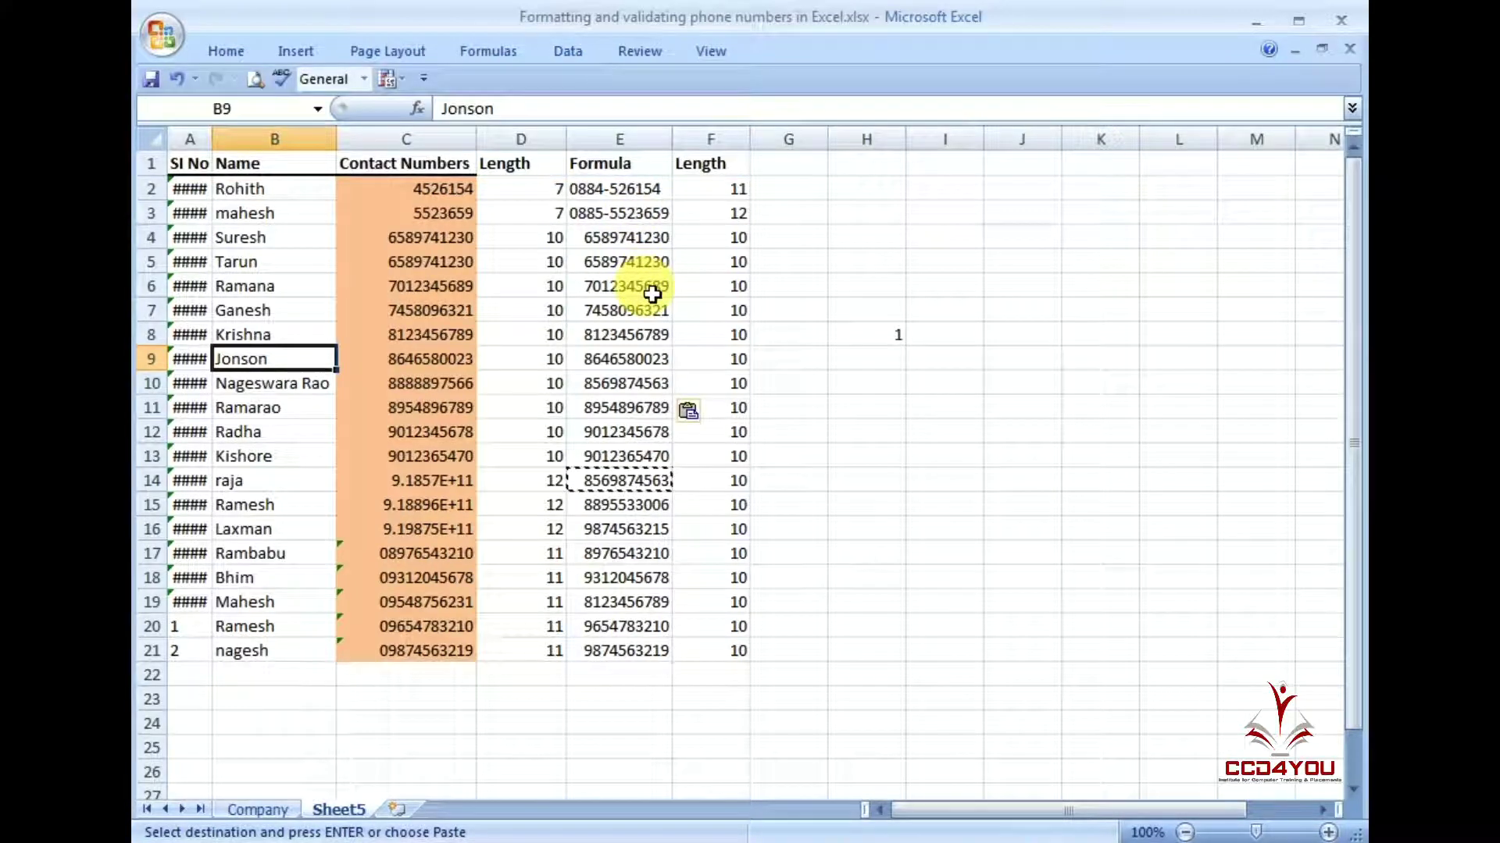
mouse_move(619, 190)
mouse_down()
mouse_move(639, 722)
mouse_move(642, 654)
mouse_up()
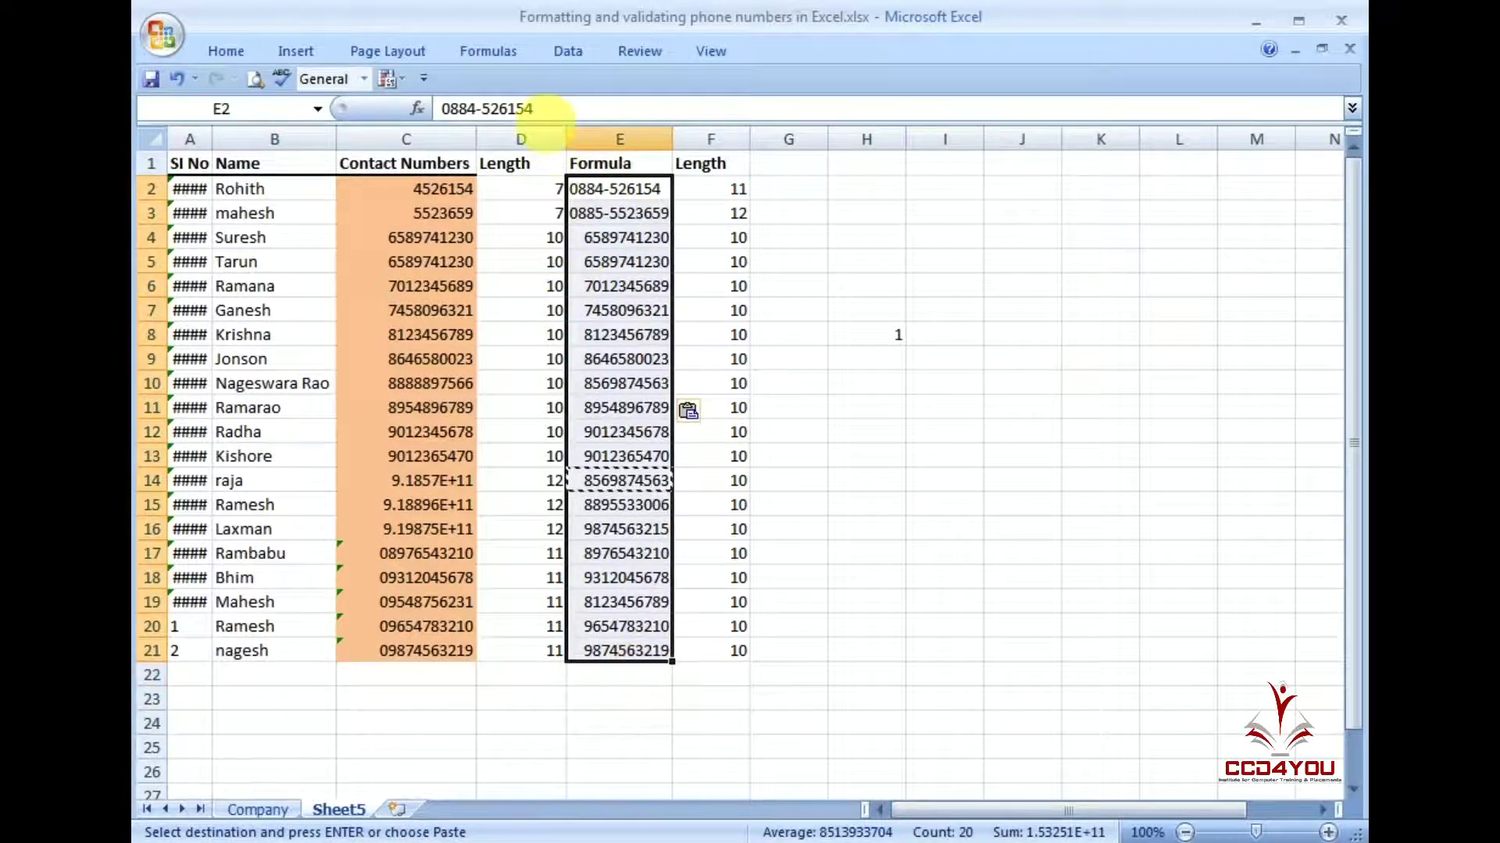
click(566, 49)
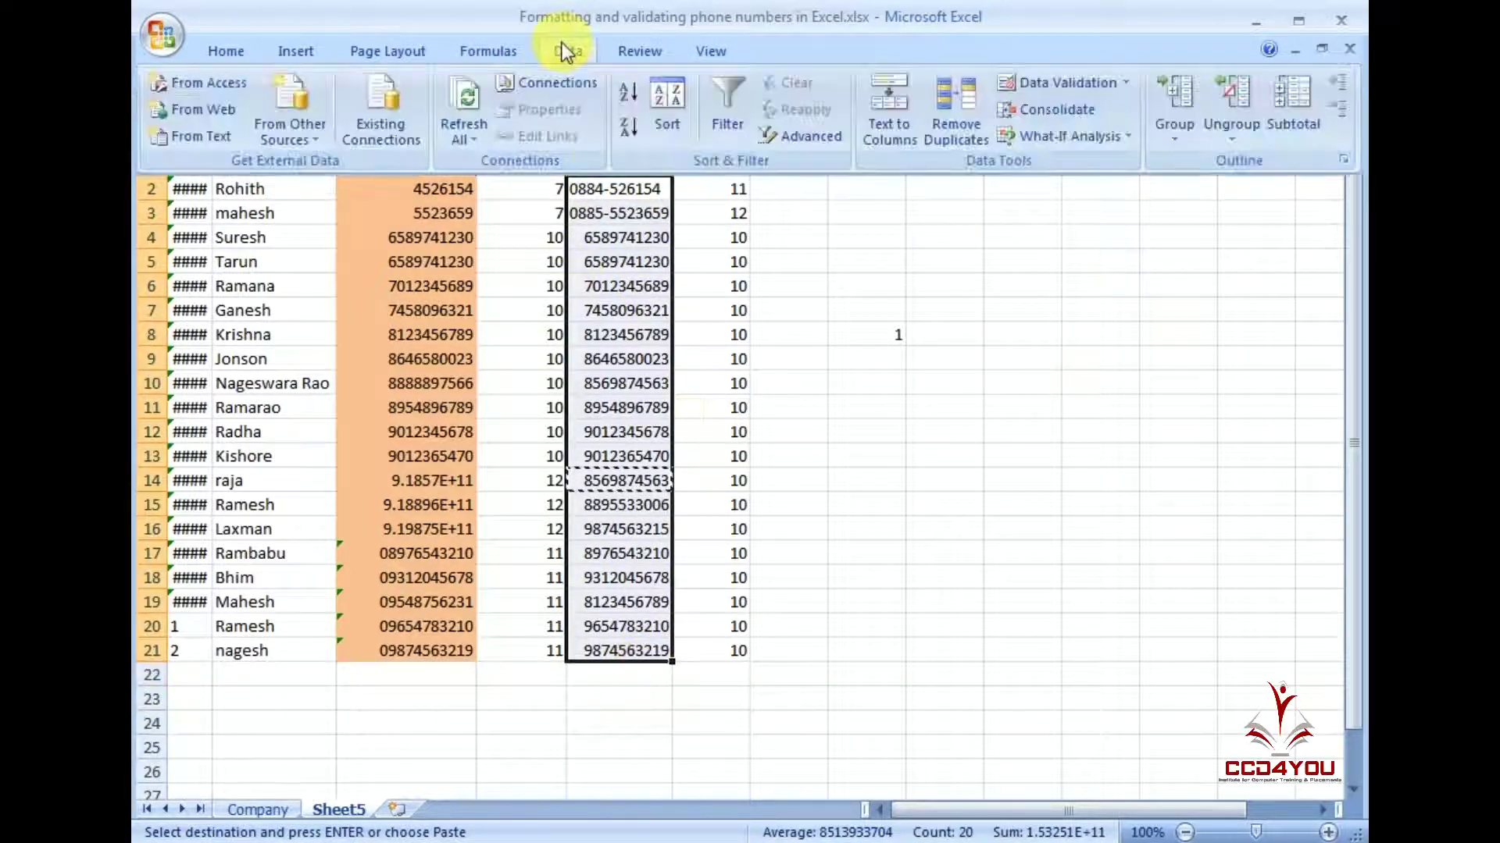
click(952, 117)
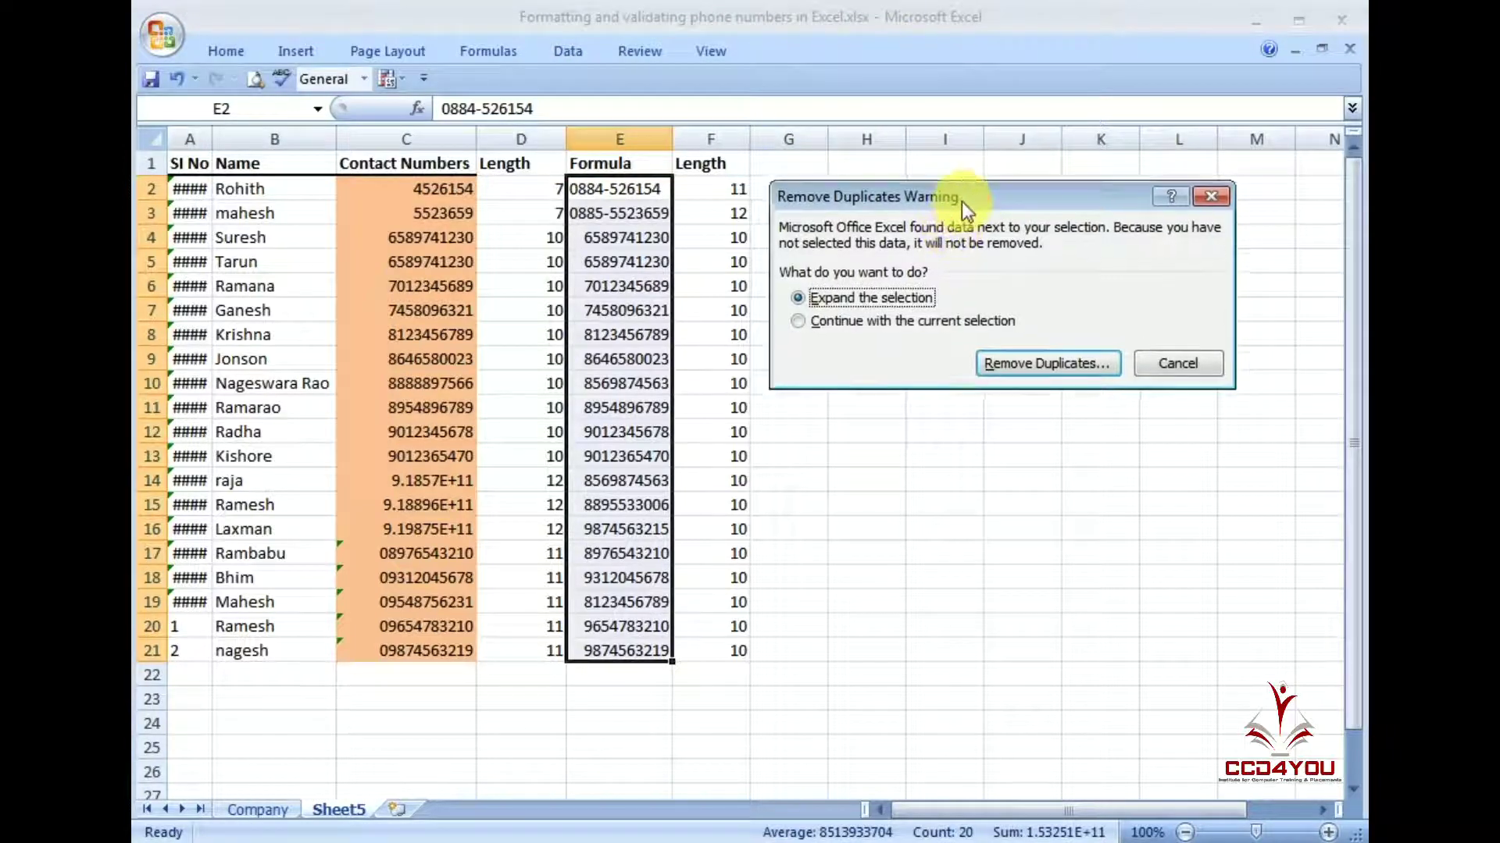
drag(962, 198, 892, 388)
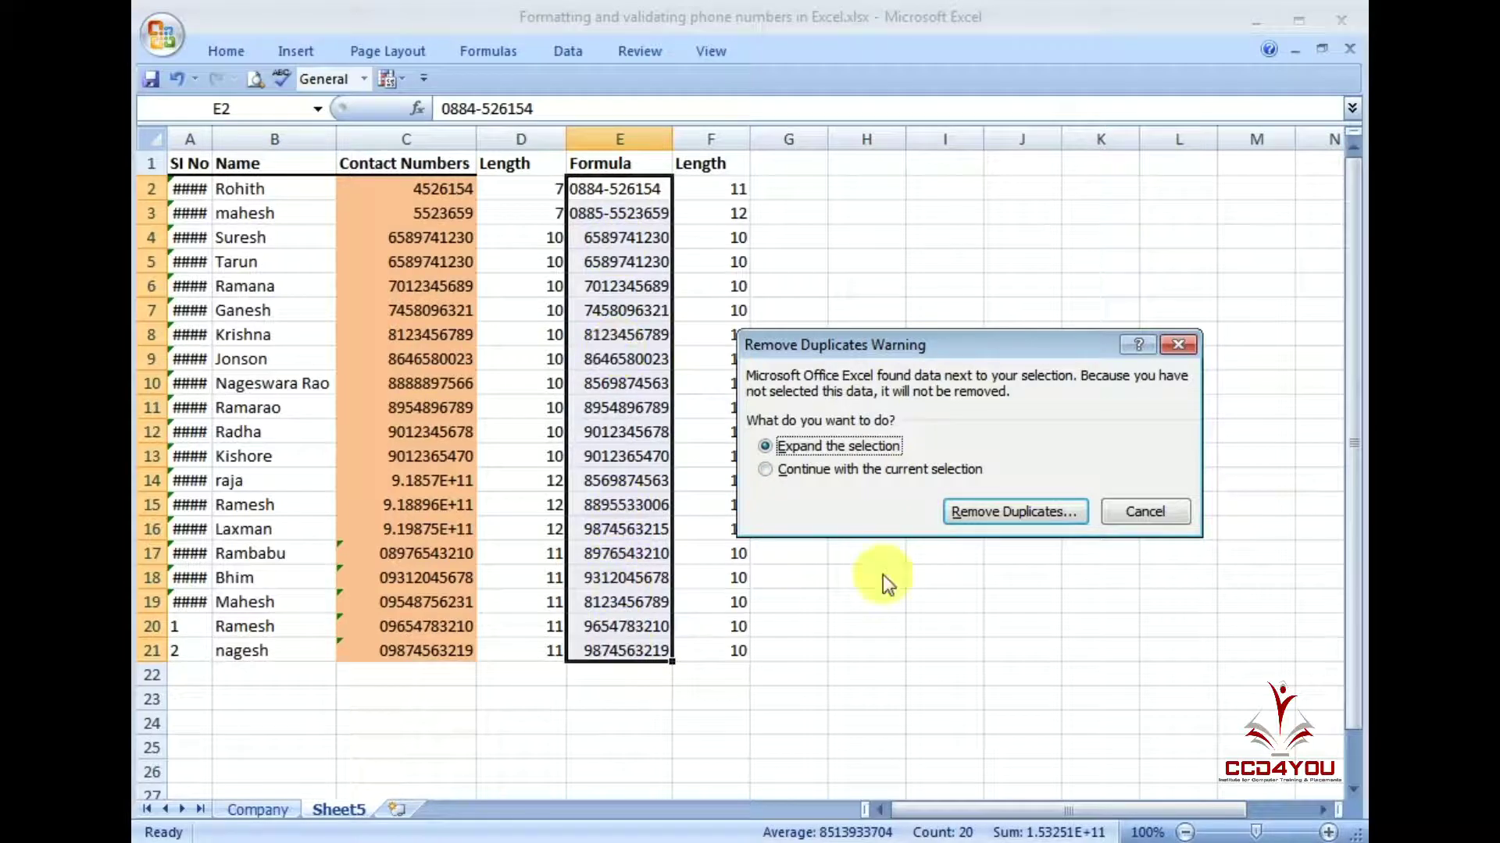
click(810, 476)
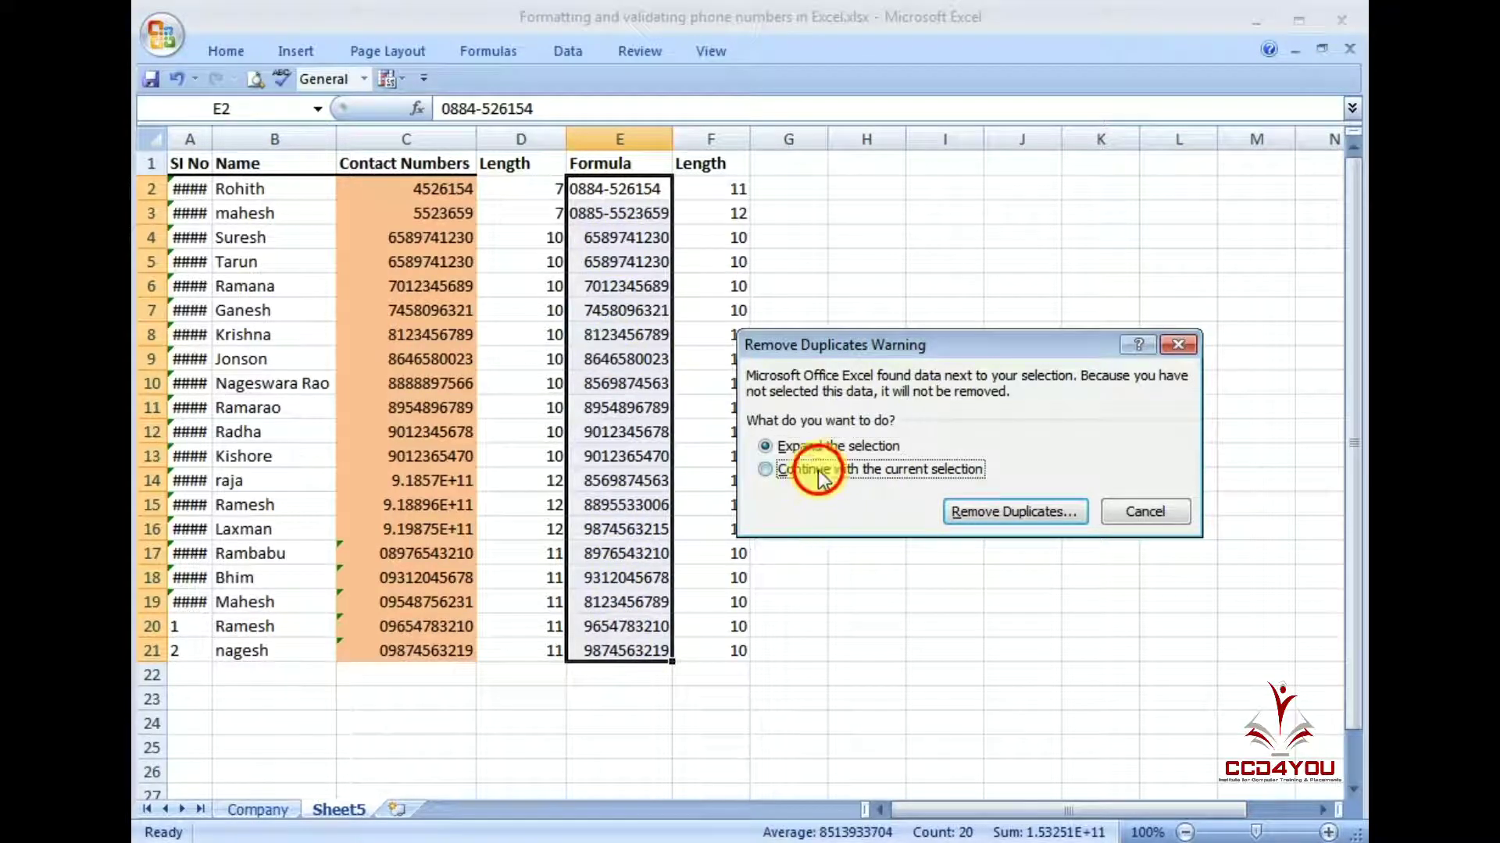
click(1006, 515)
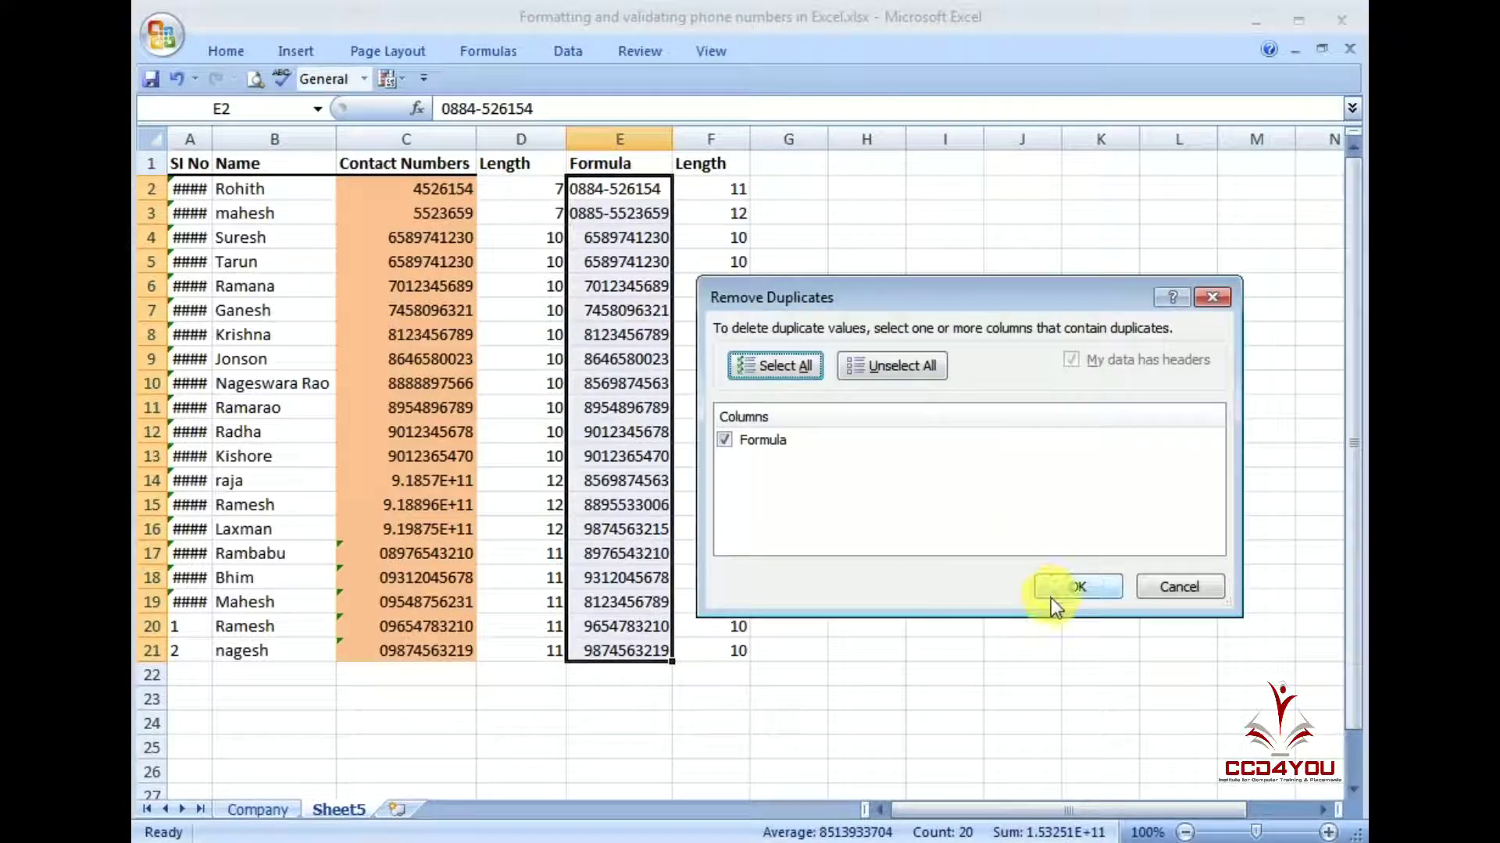
click(1067, 590)
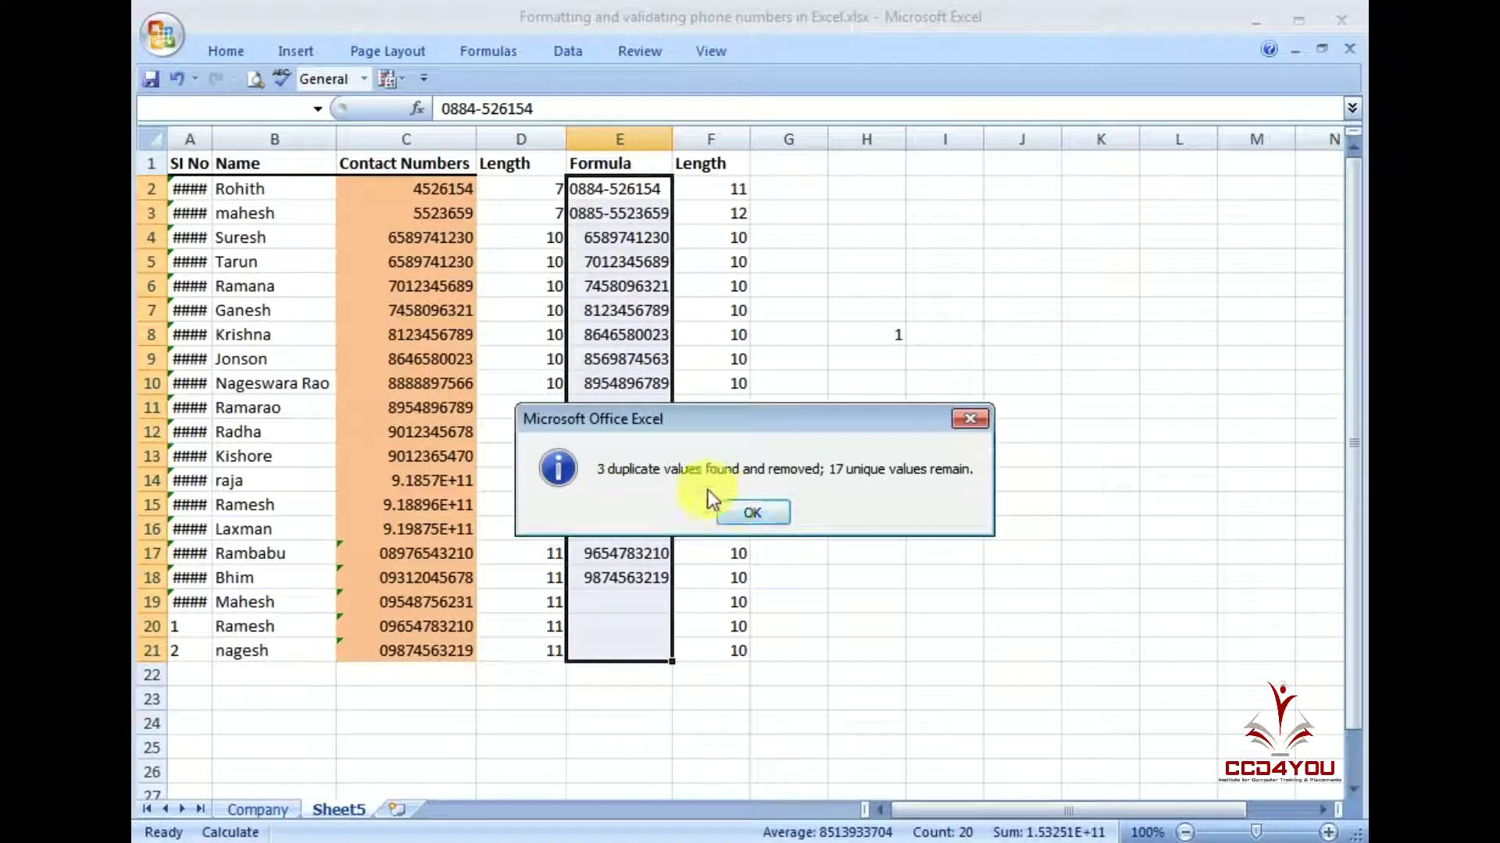
click(748, 513)
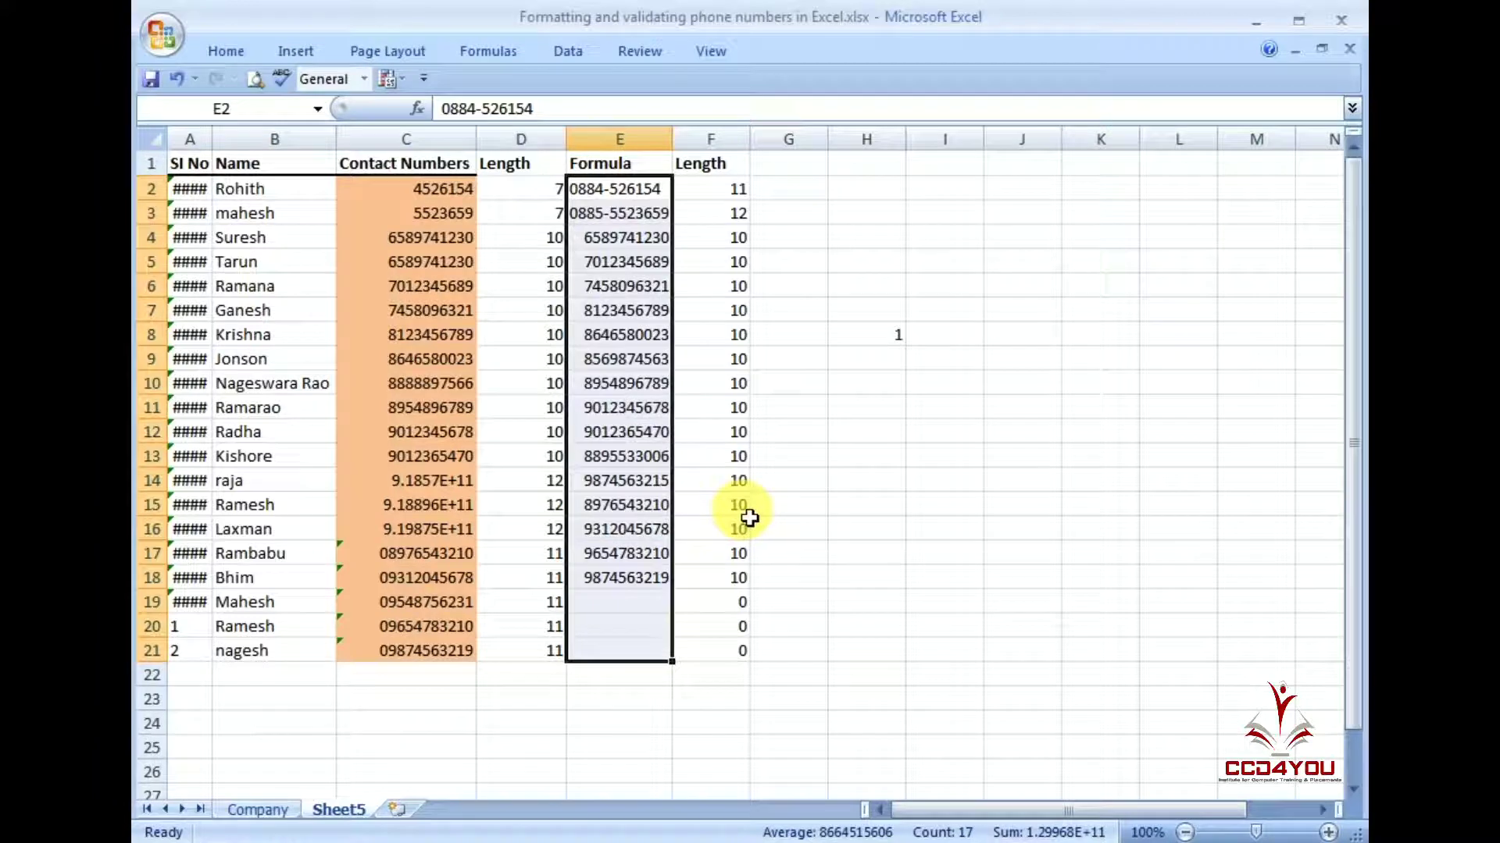
drag(653, 609, 655, 662)
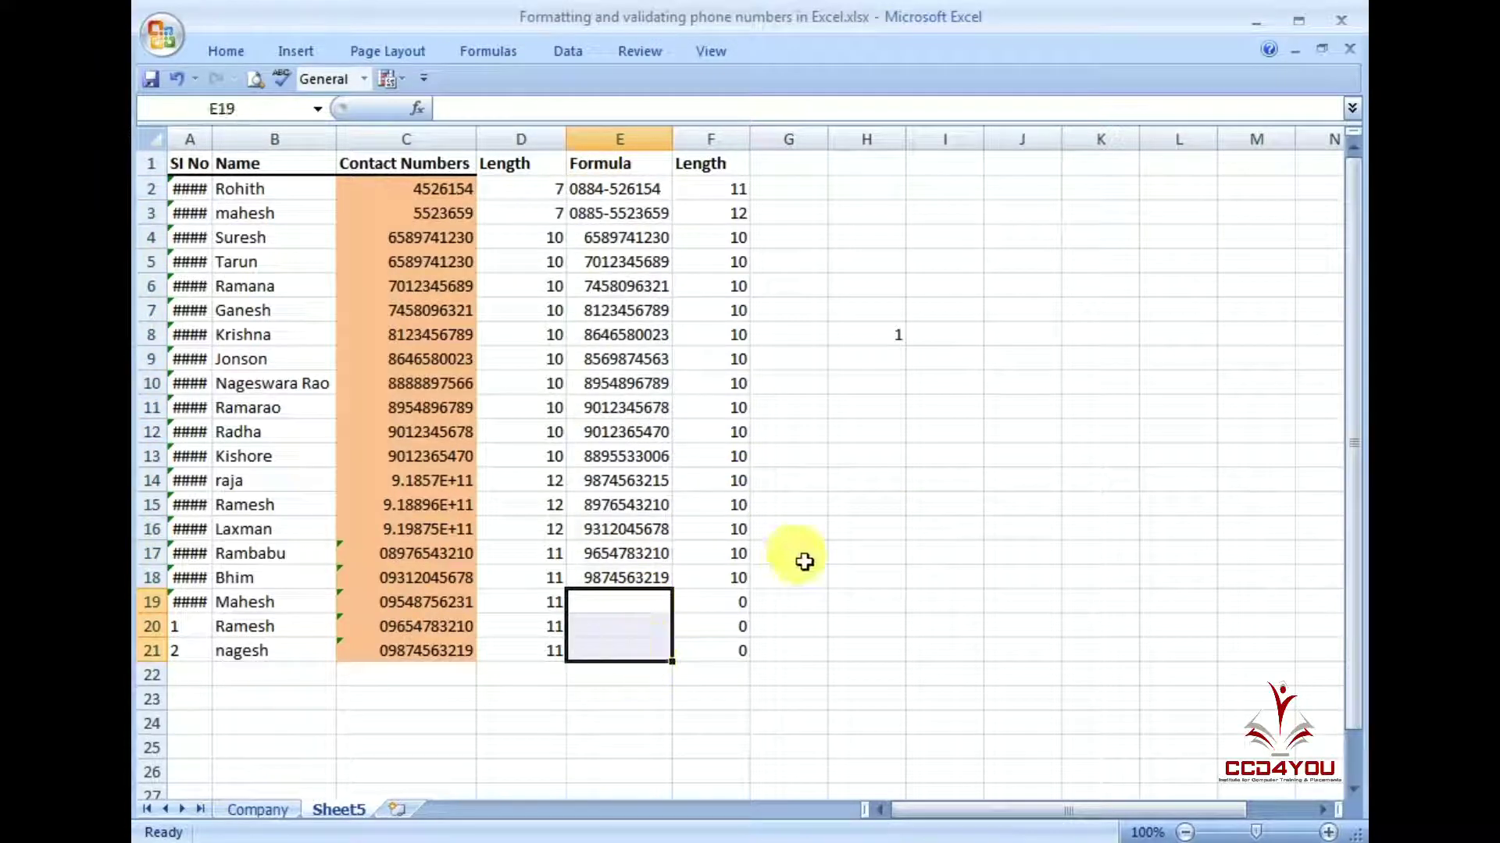
key(ctrl+z)
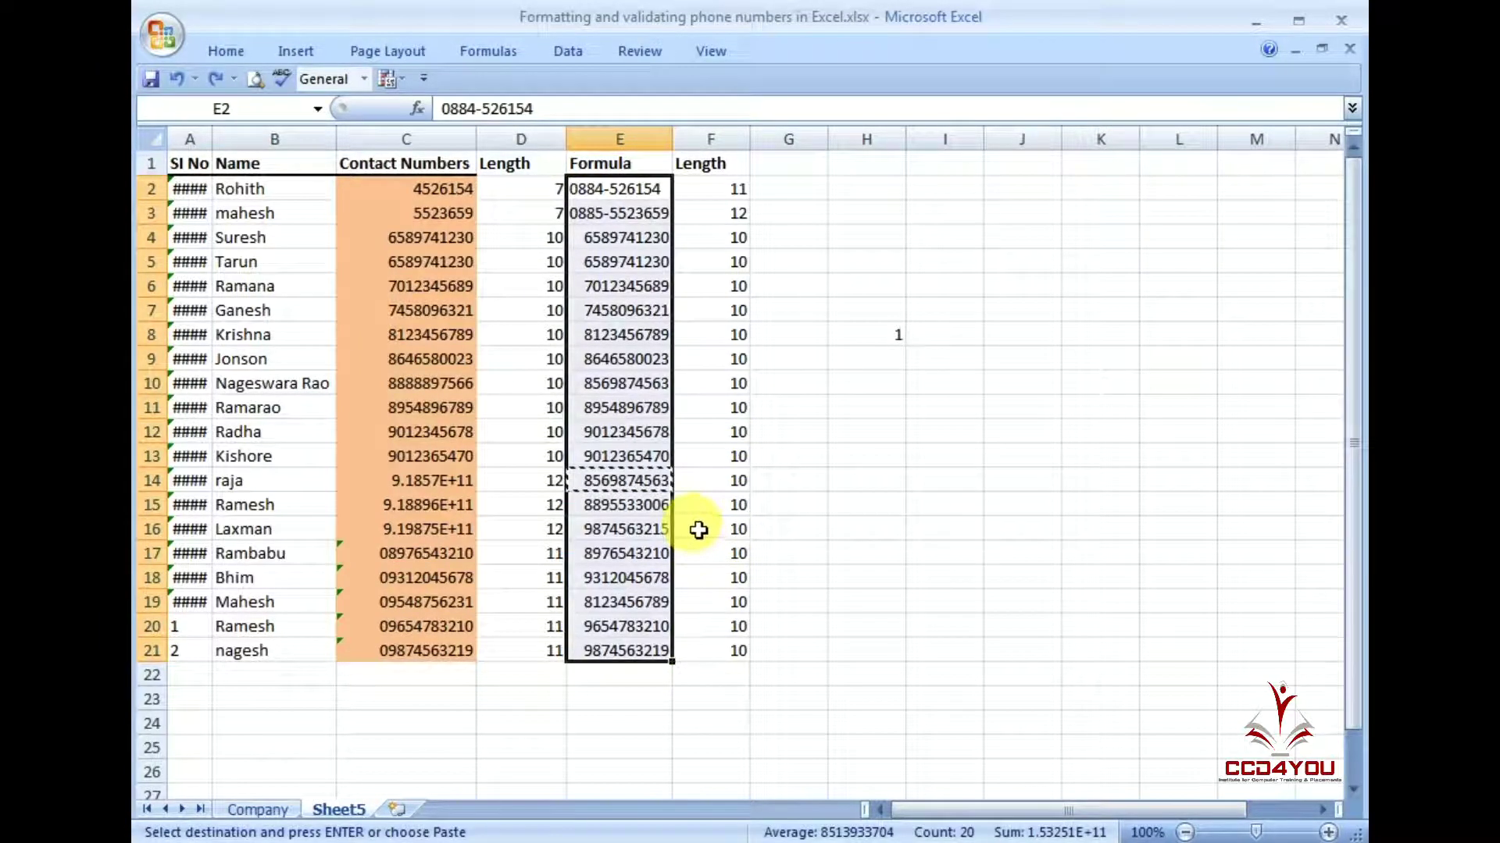
Widen column G, enter the heading 'Validation' in G1, and select G2:G21.
drag(652, 190, 648, 662)
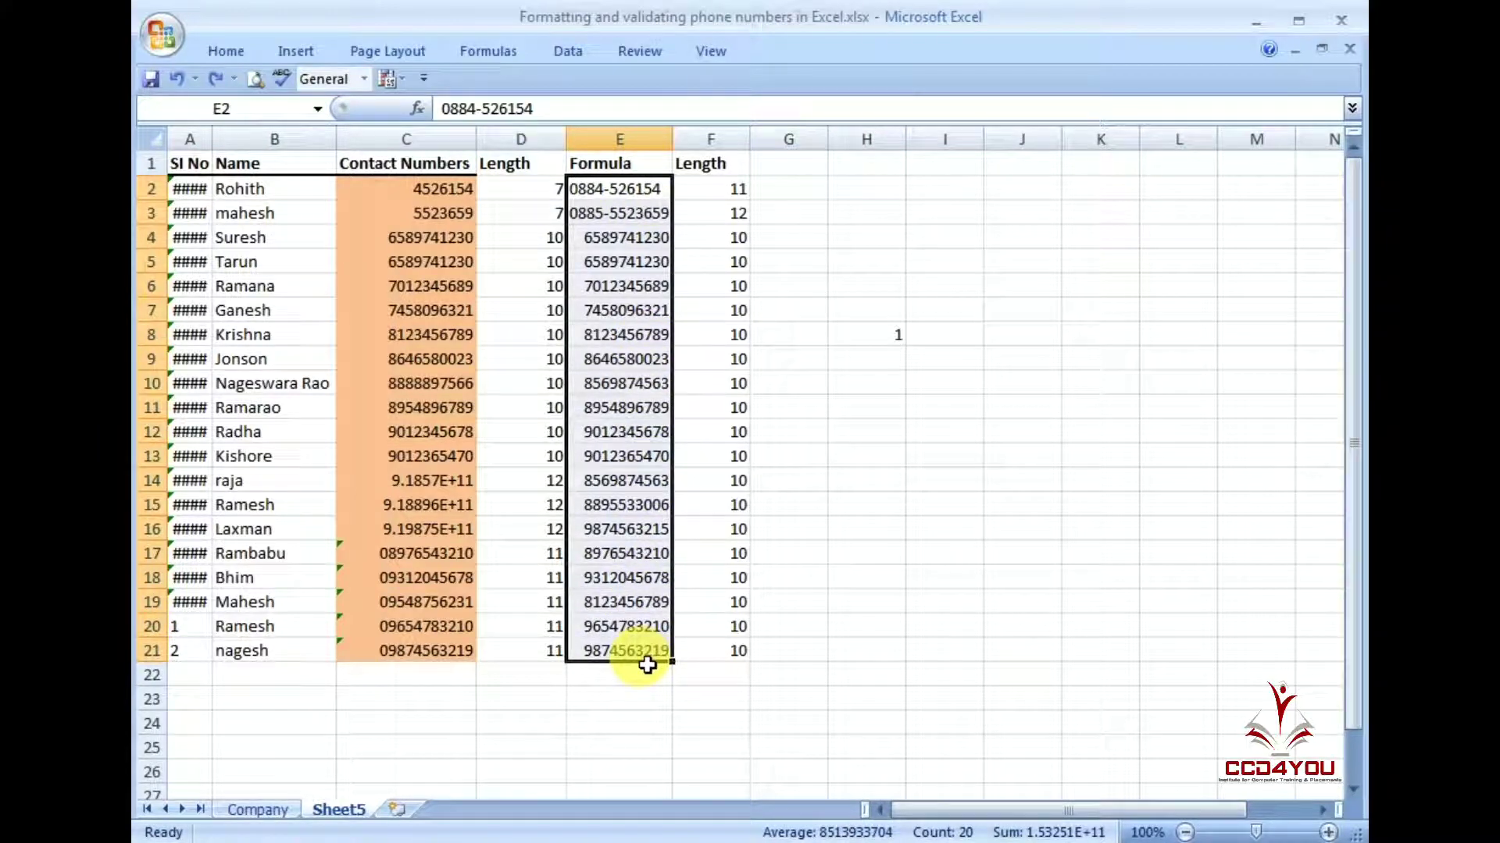
click(727, 334)
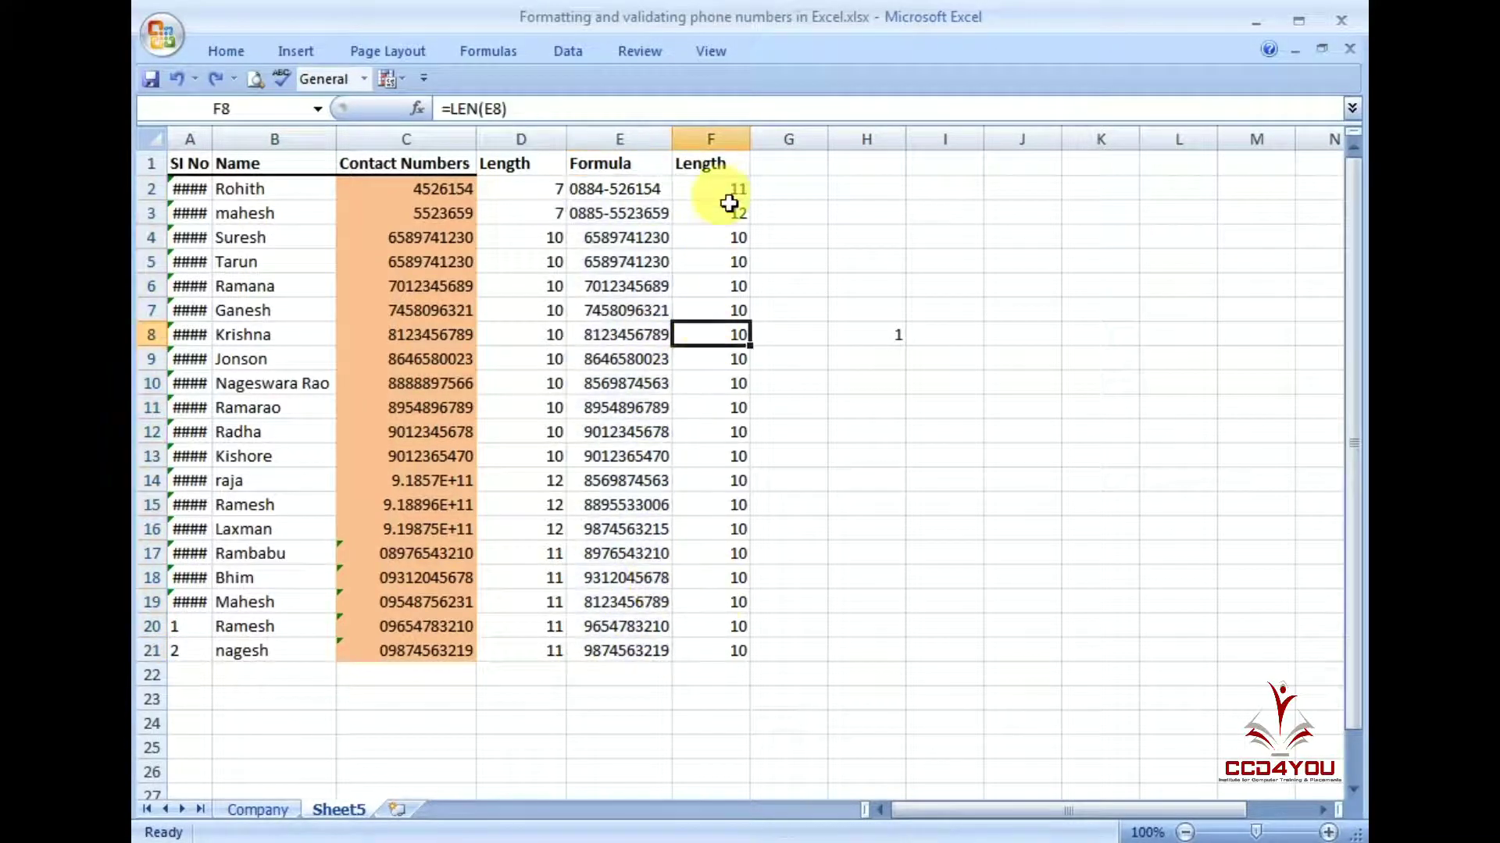
drag(828, 139, 871, 139)
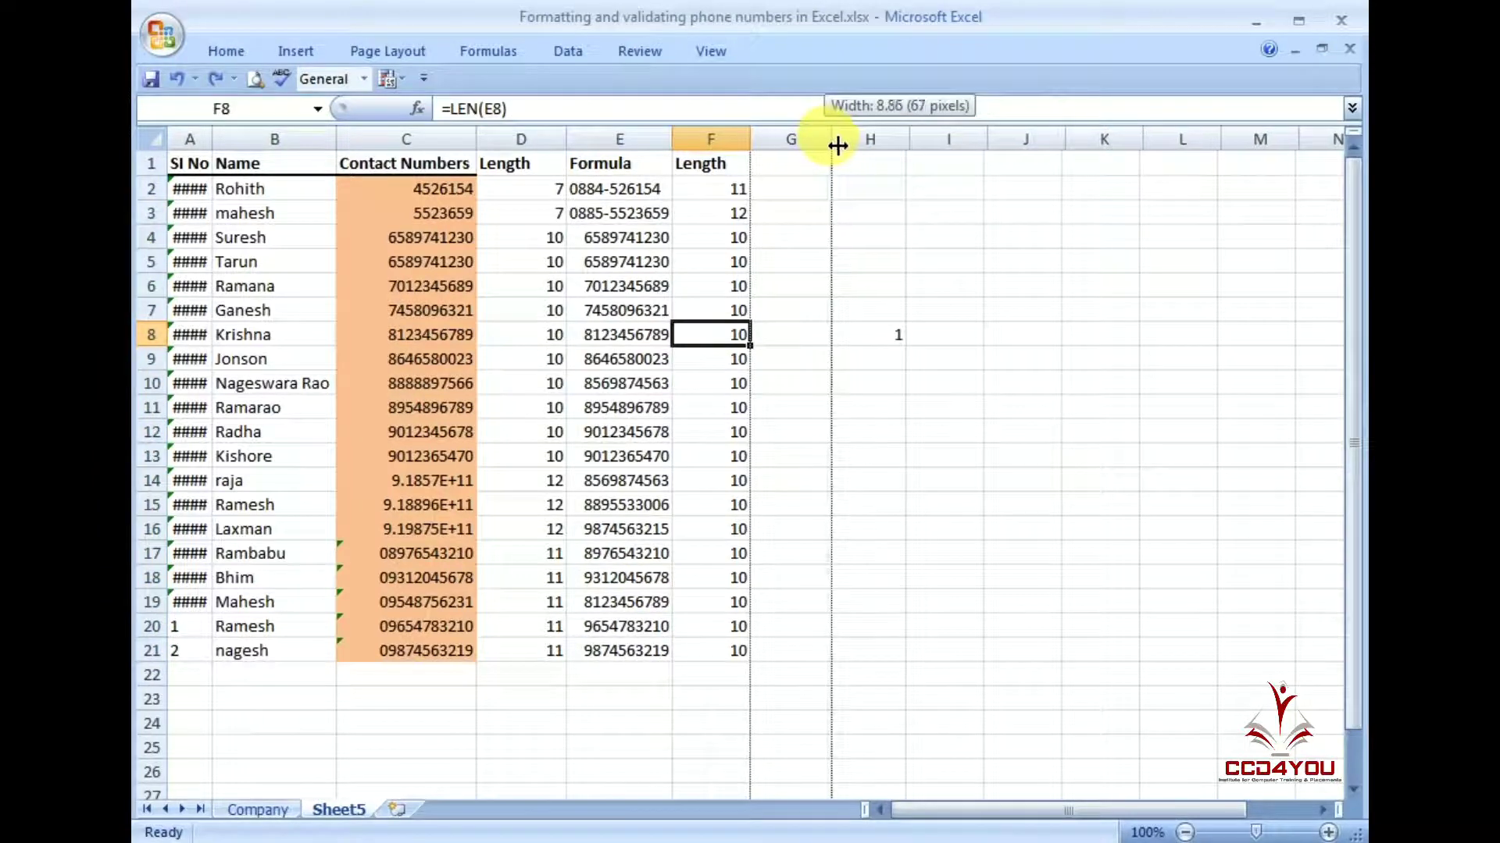
click(820, 196)
drag(820, 197, 841, 662)
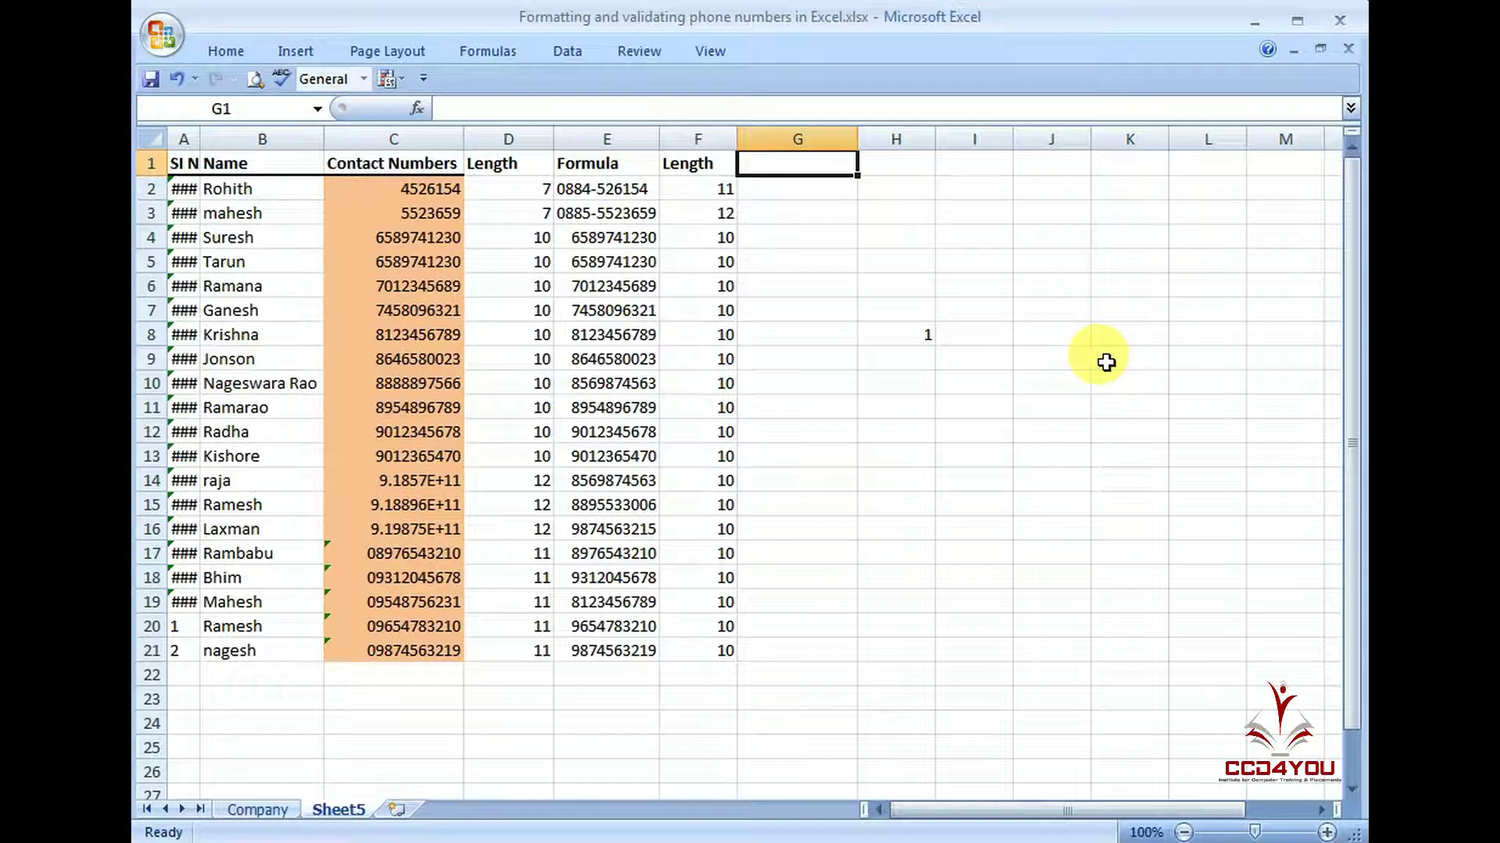
text(Validation)
key(Return)
key(Return)
key(Up)
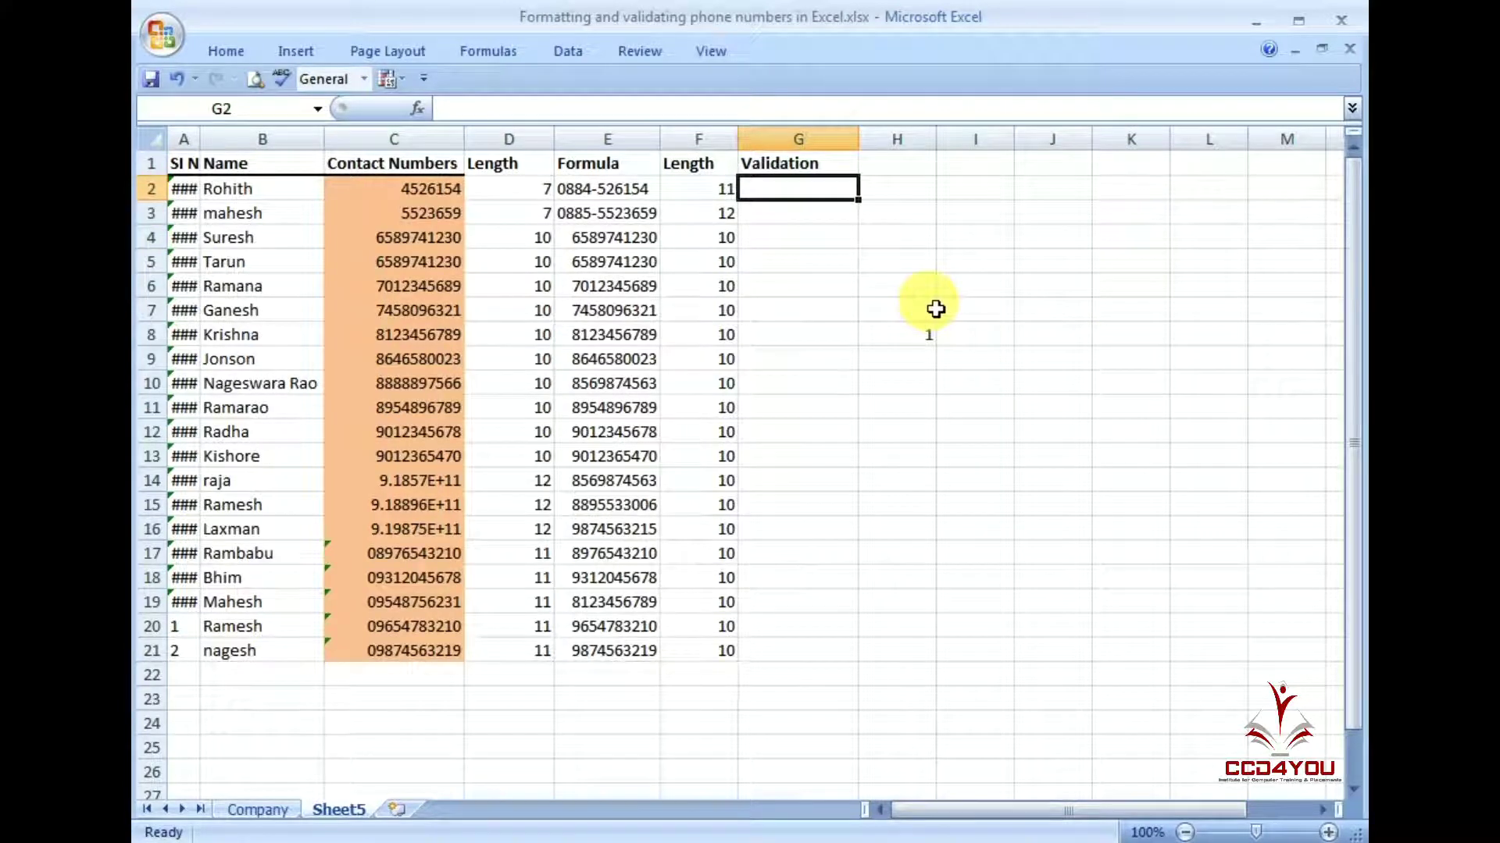
drag(803, 195, 806, 650)
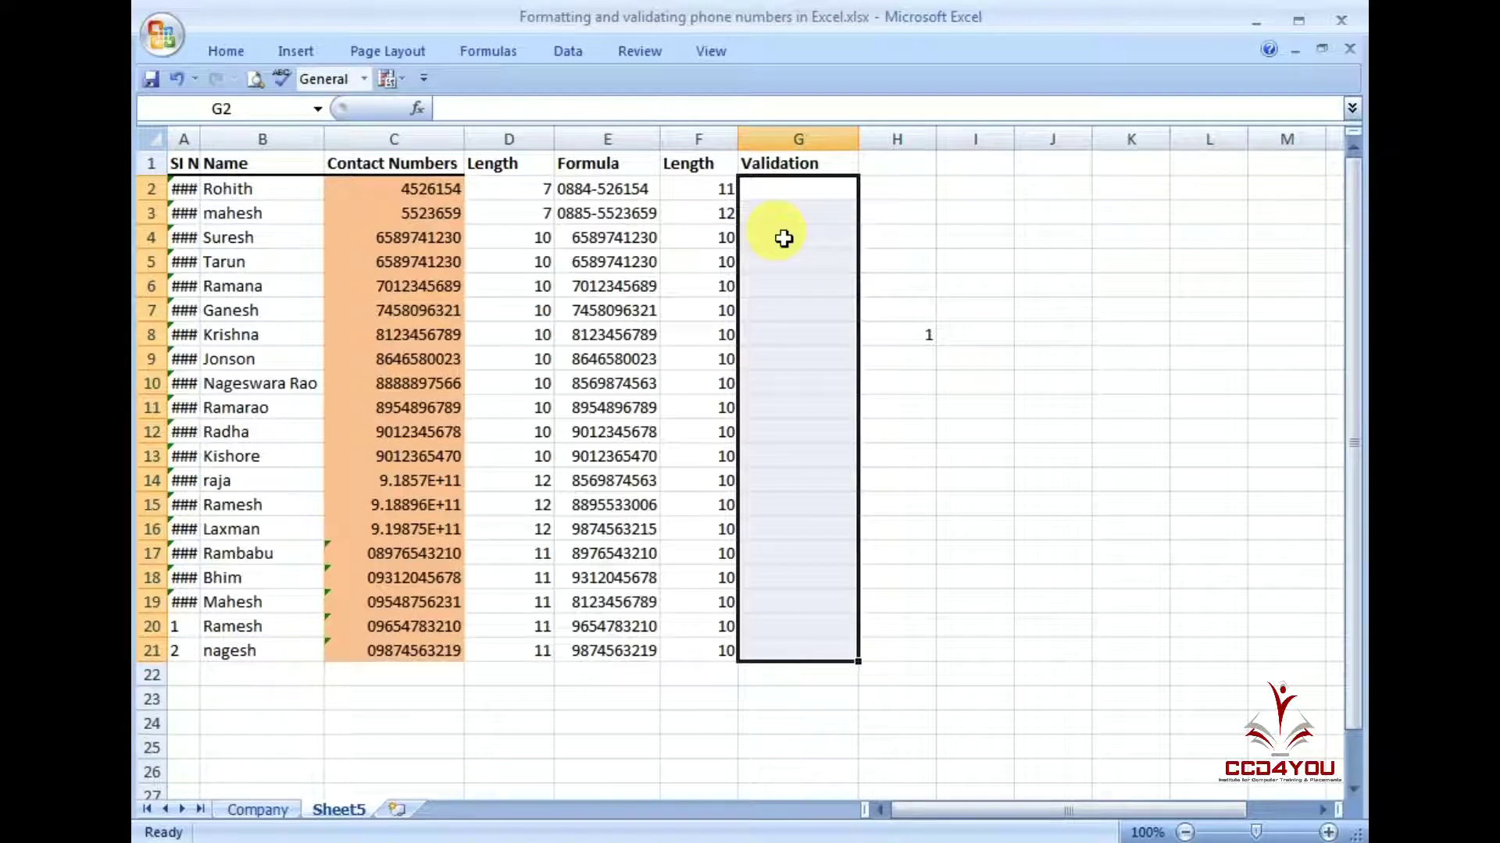
In Data Validation, set Allow to Whole number with the between comparison.
click(565, 55)
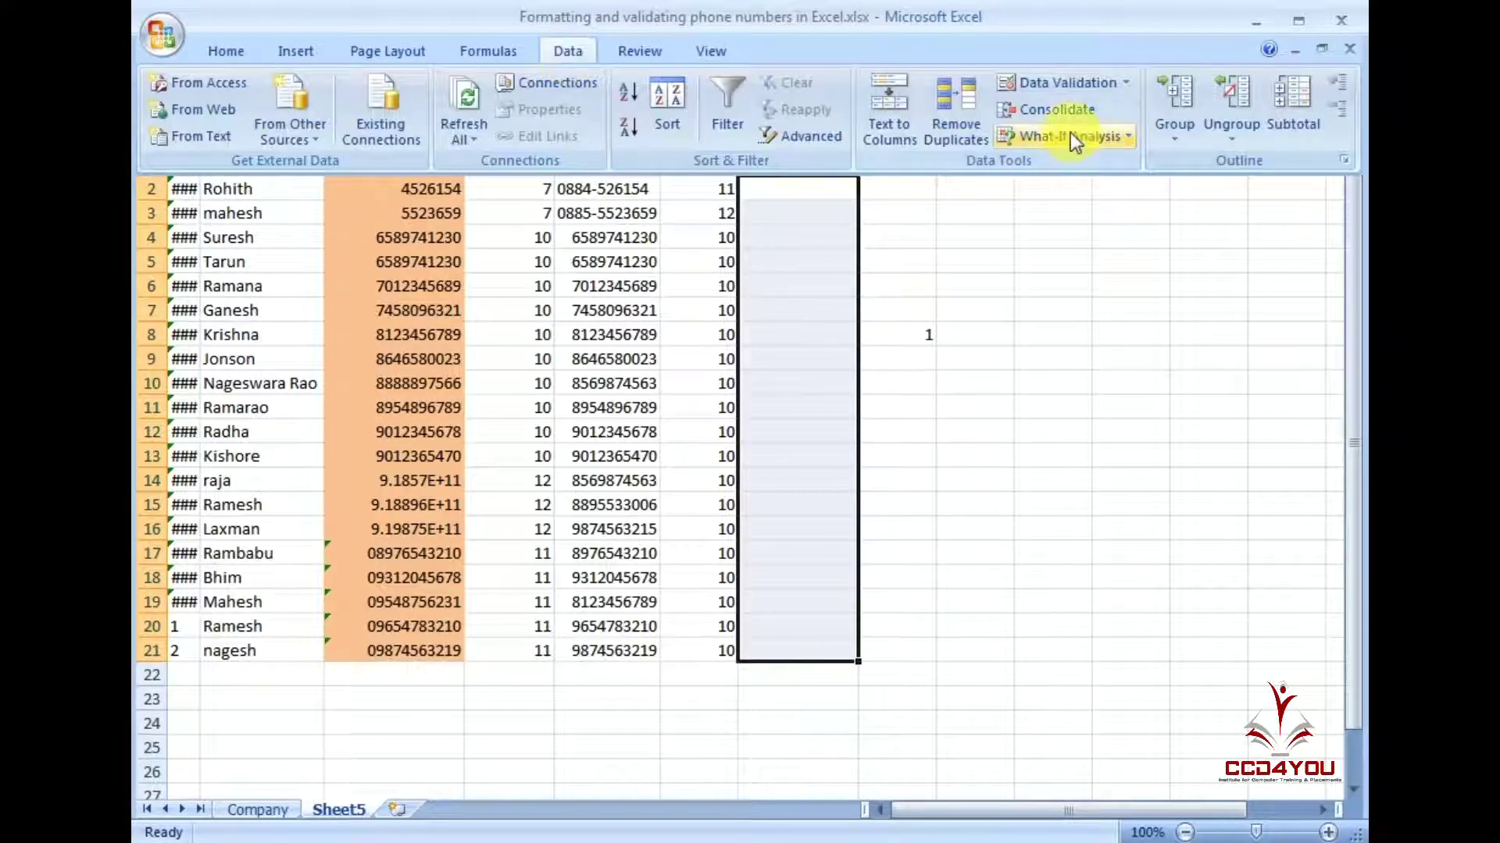
click(1036, 87)
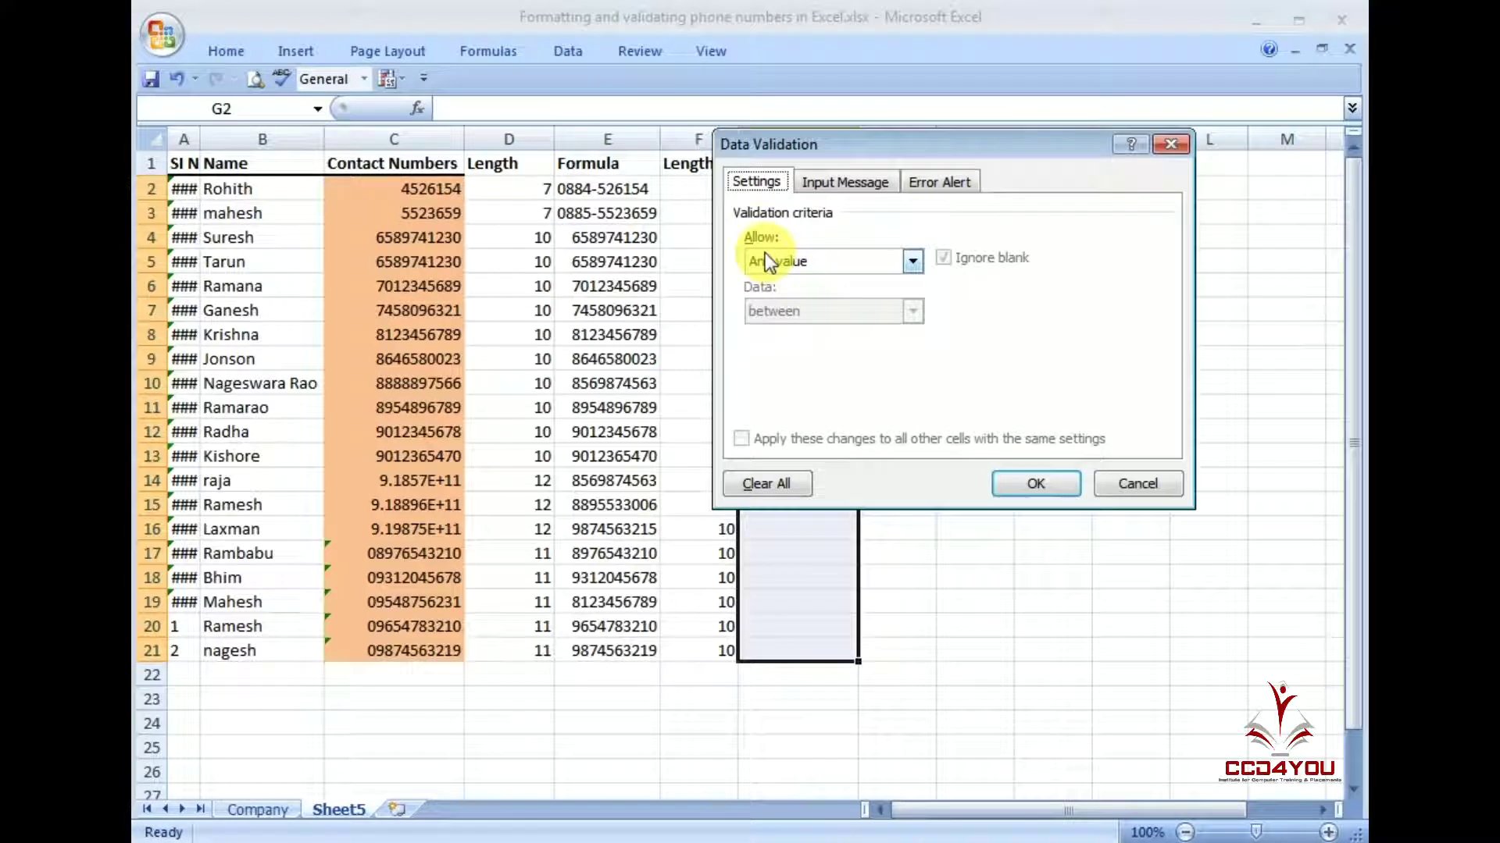
click(911, 267)
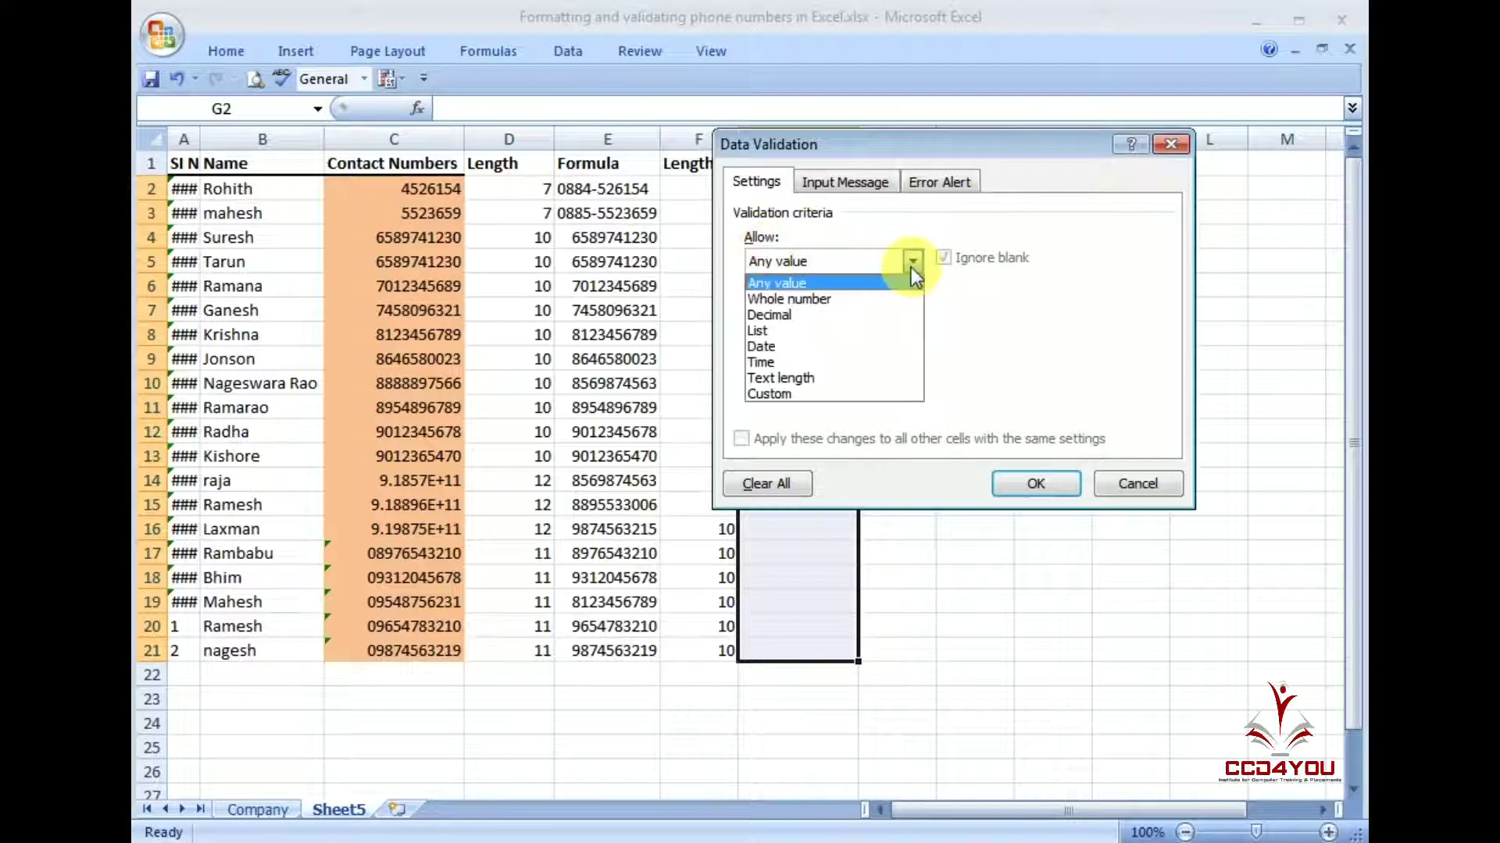
click(793, 298)
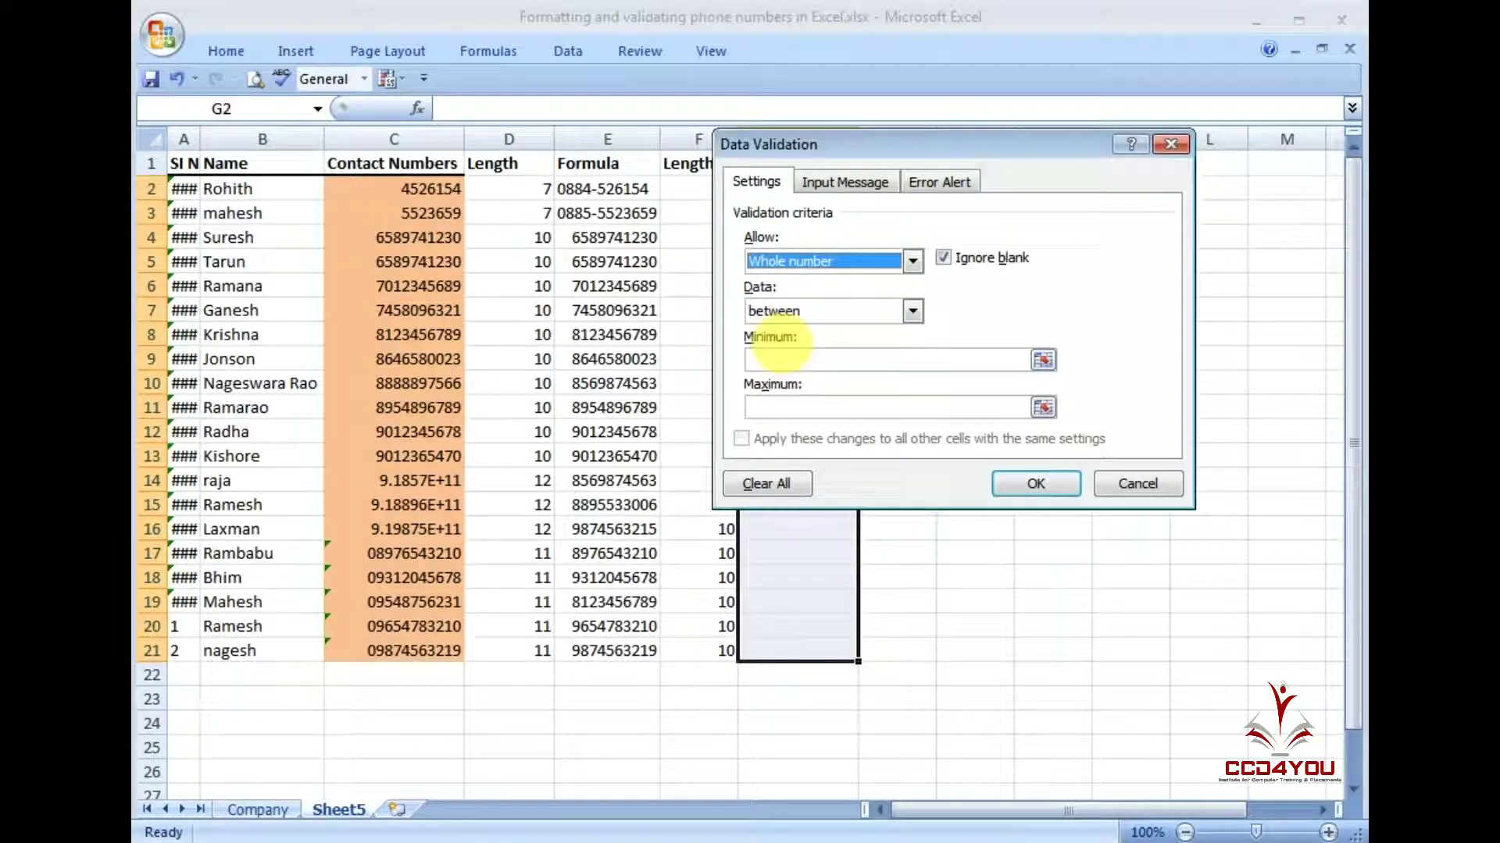
click(906, 312)
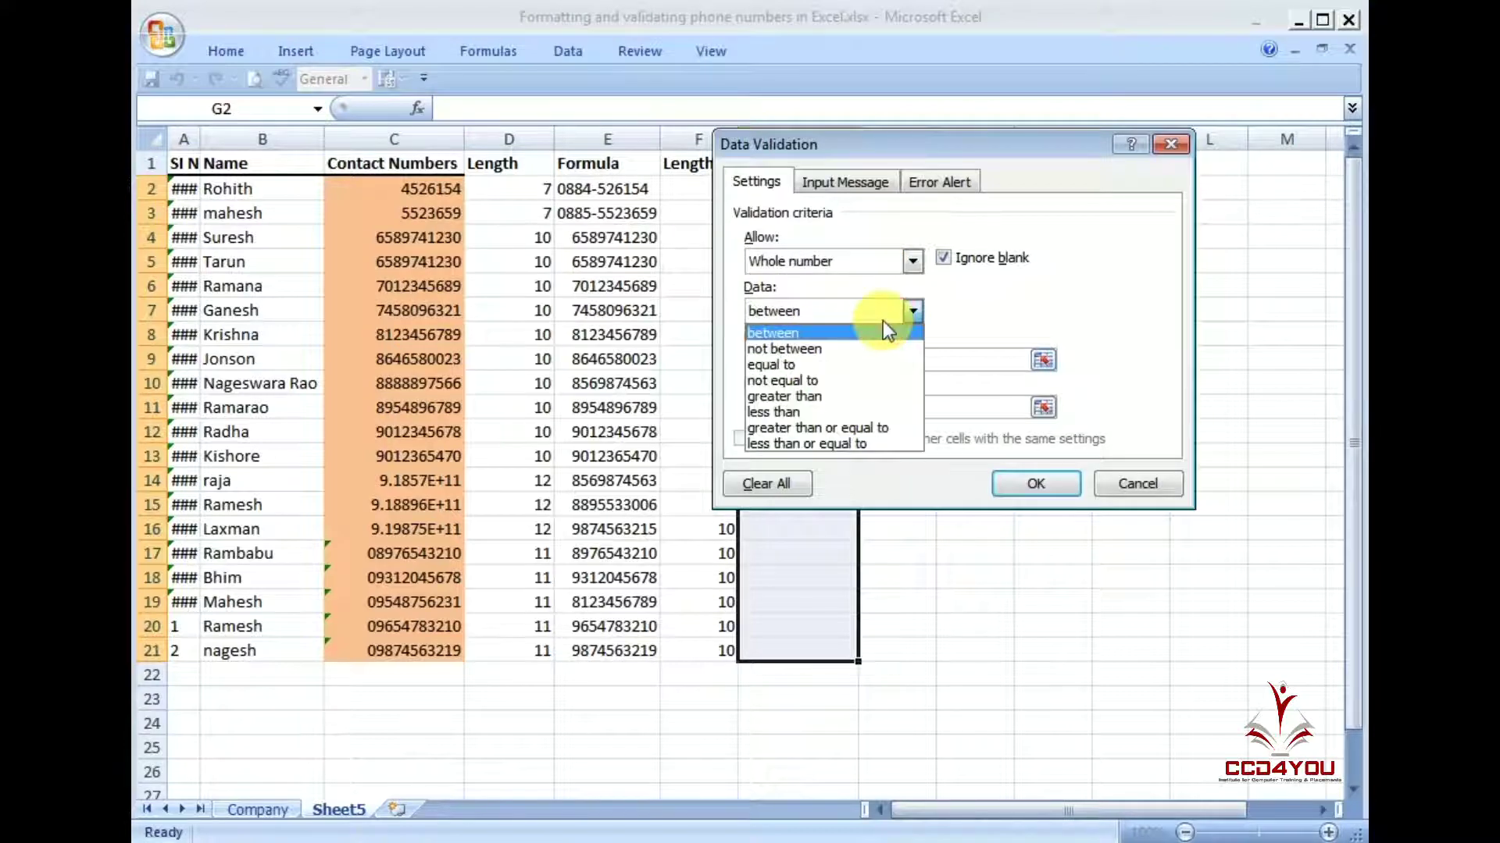
click(846, 331)
click(789, 353)
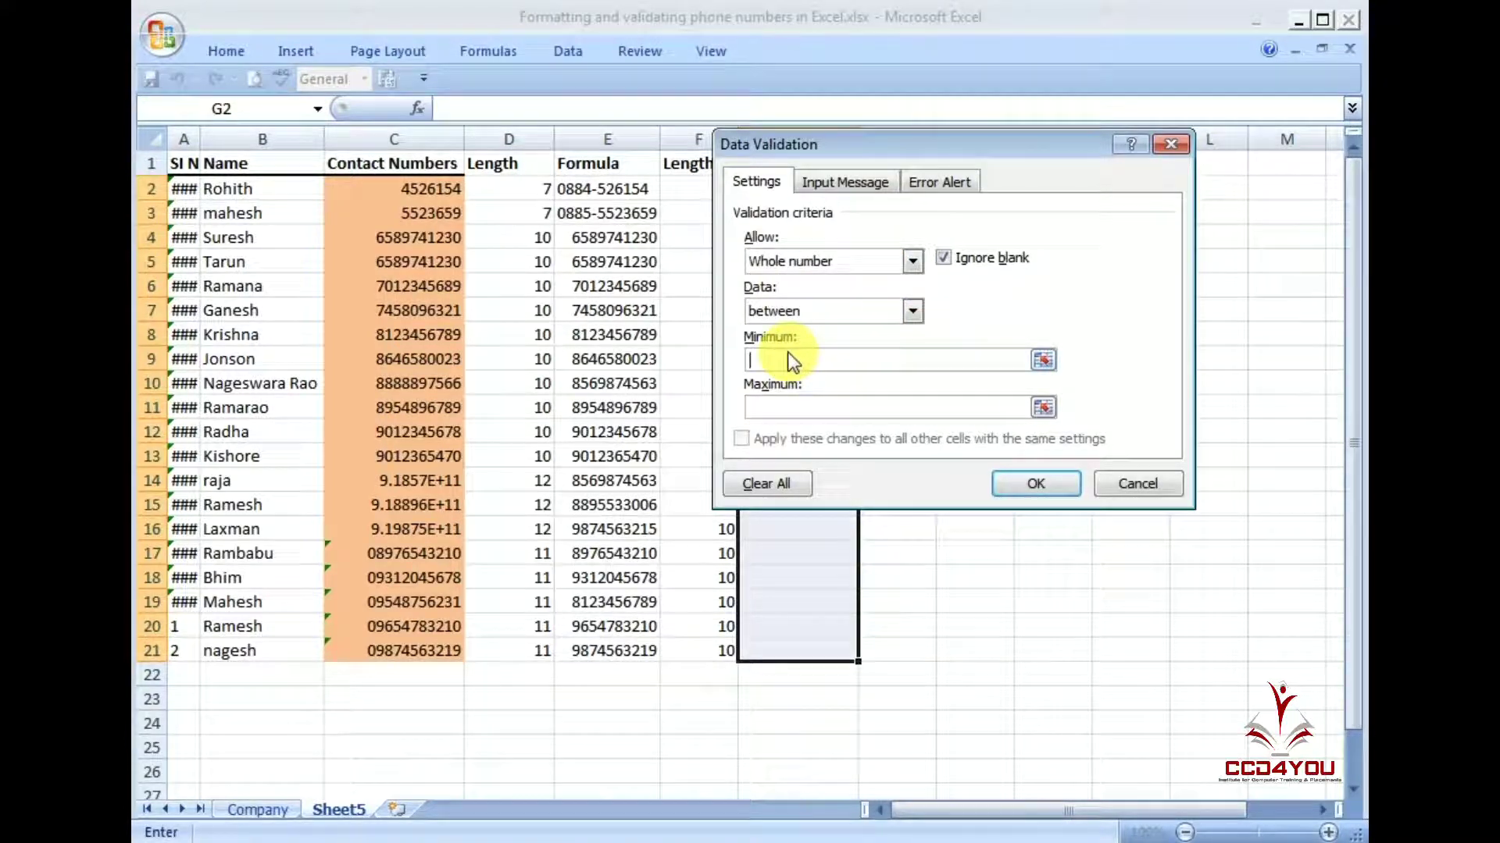
text(000000000)
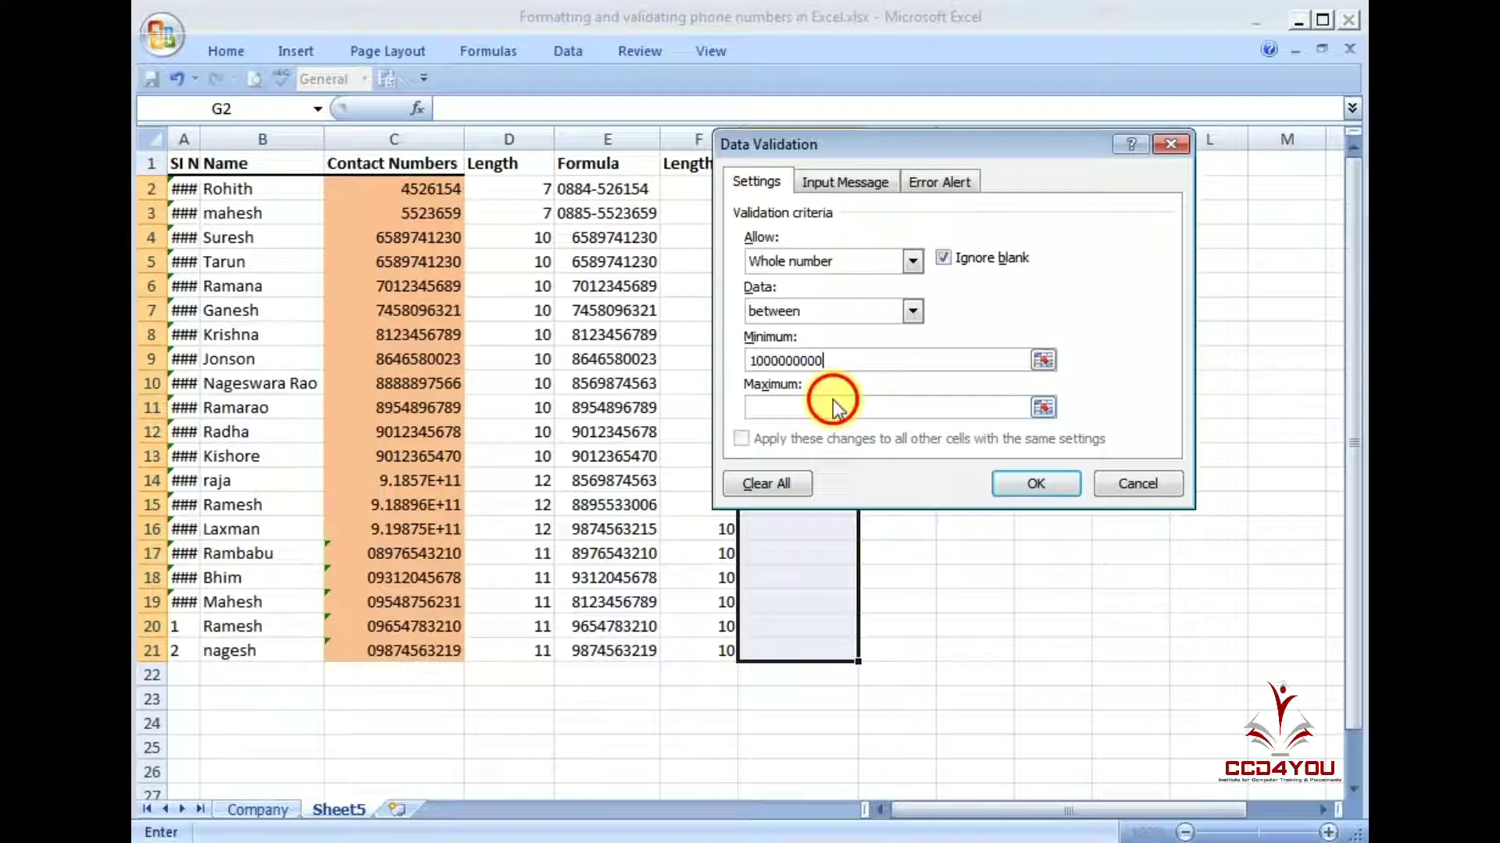
click(834, 403)
text(999)
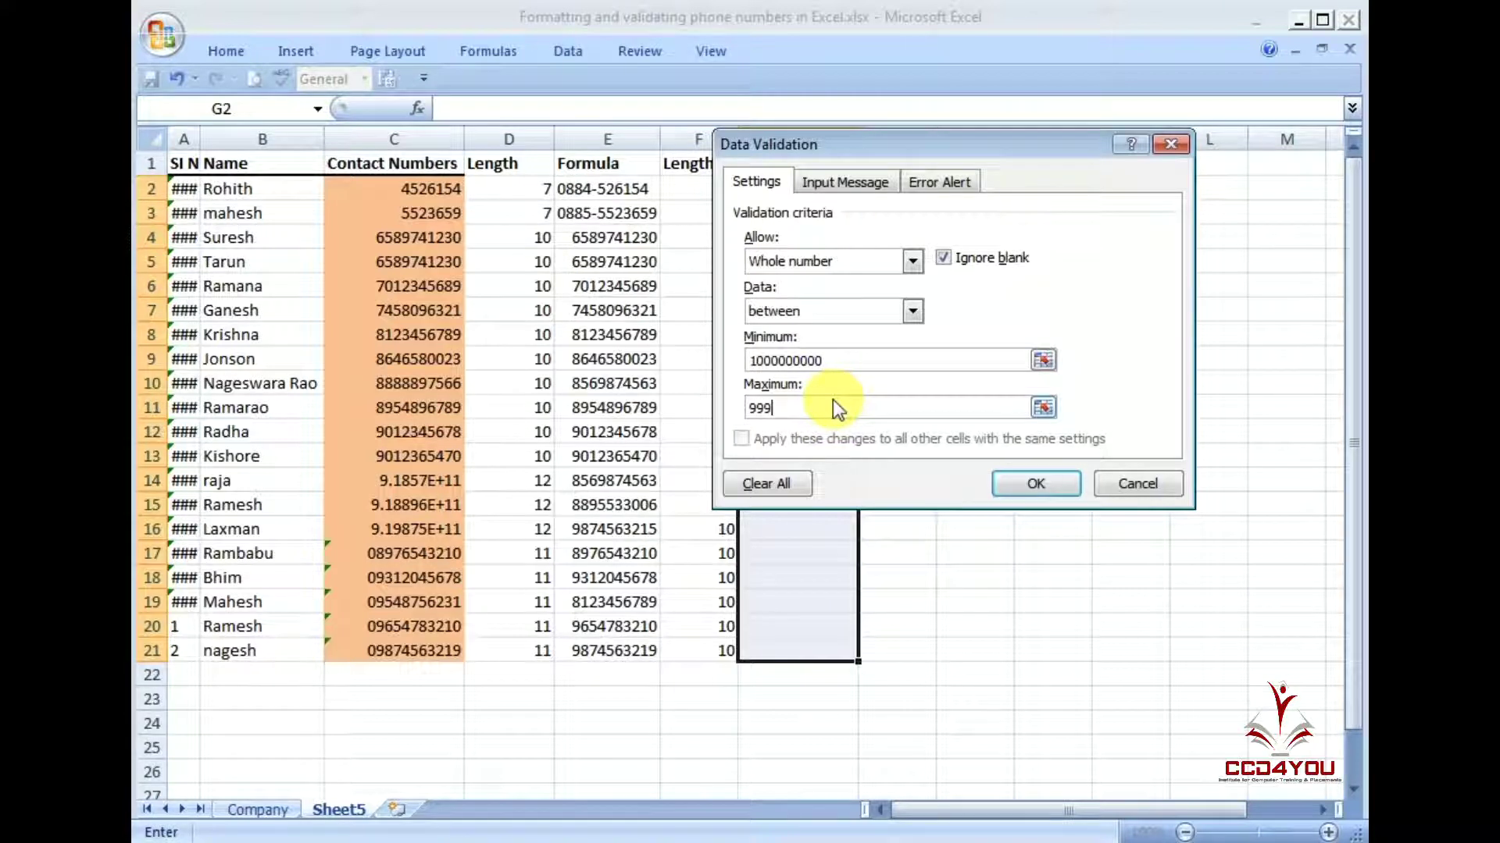
text(9999999)
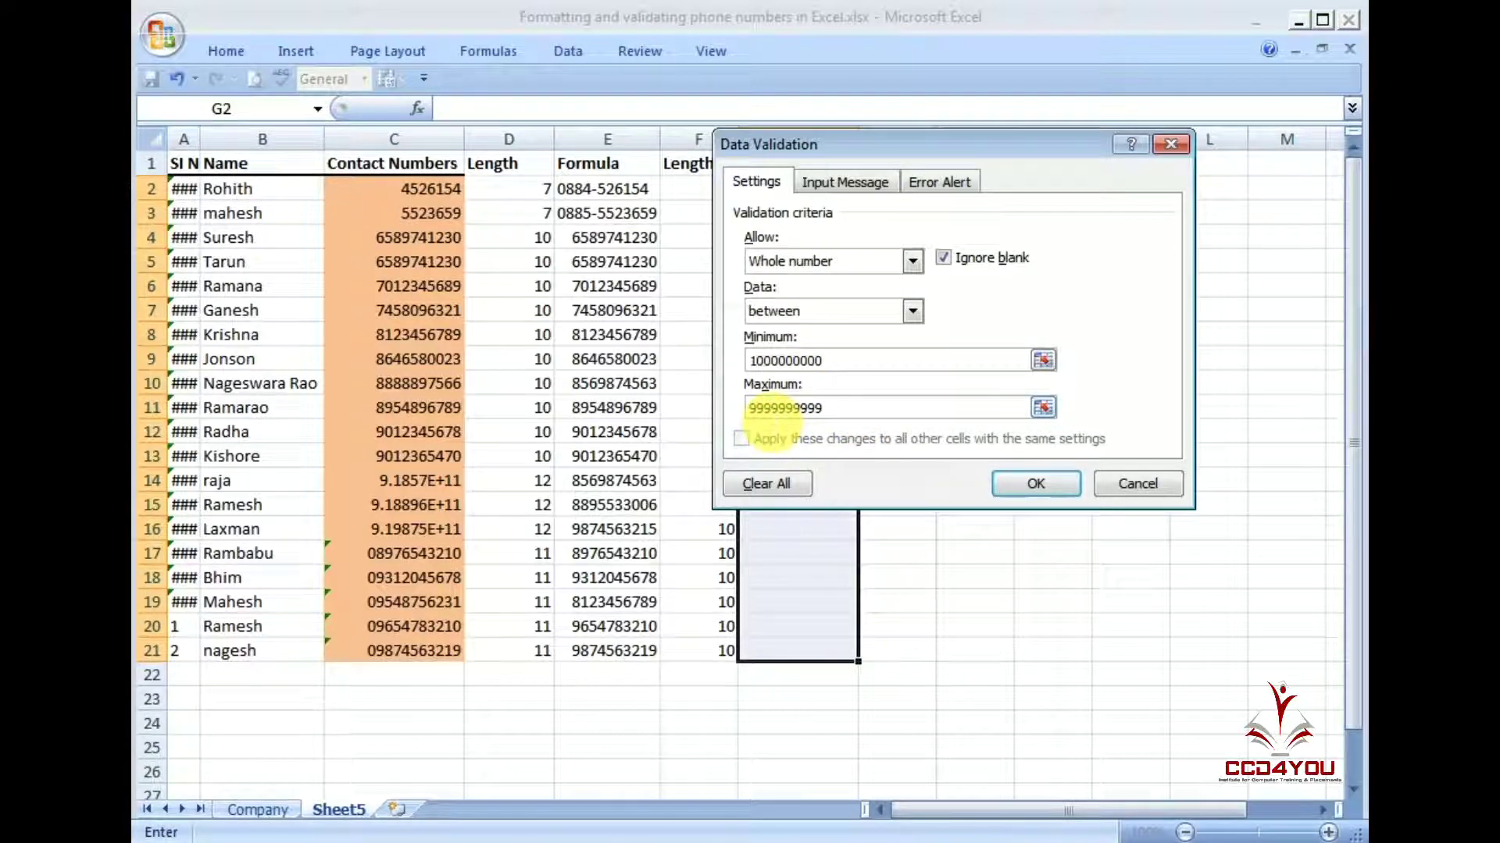
drag(748, 408, 764, 409)
click(816, 410)
click(845, 362)
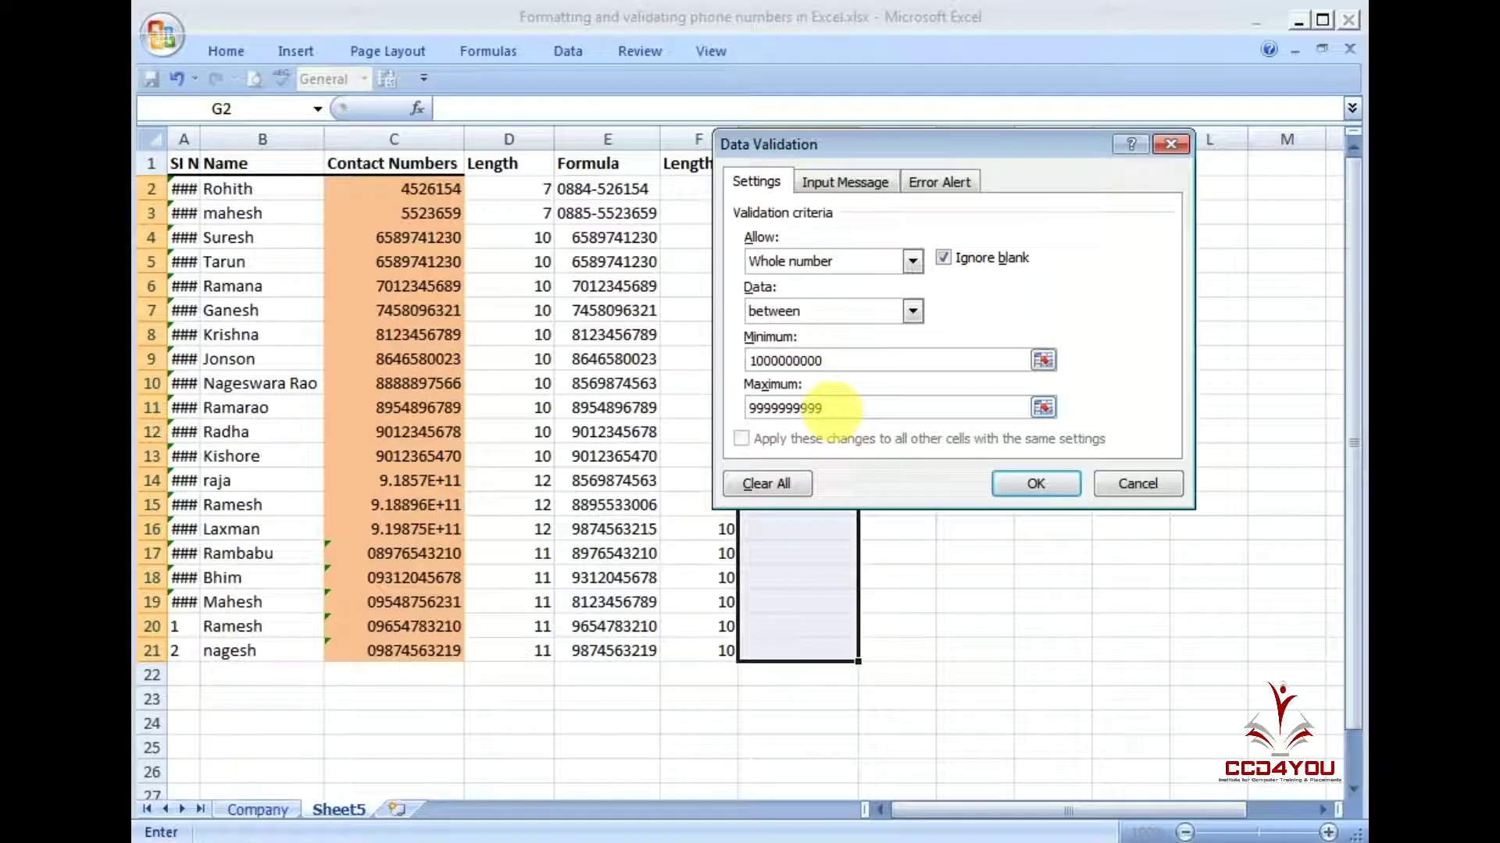
double_click(820, 410)
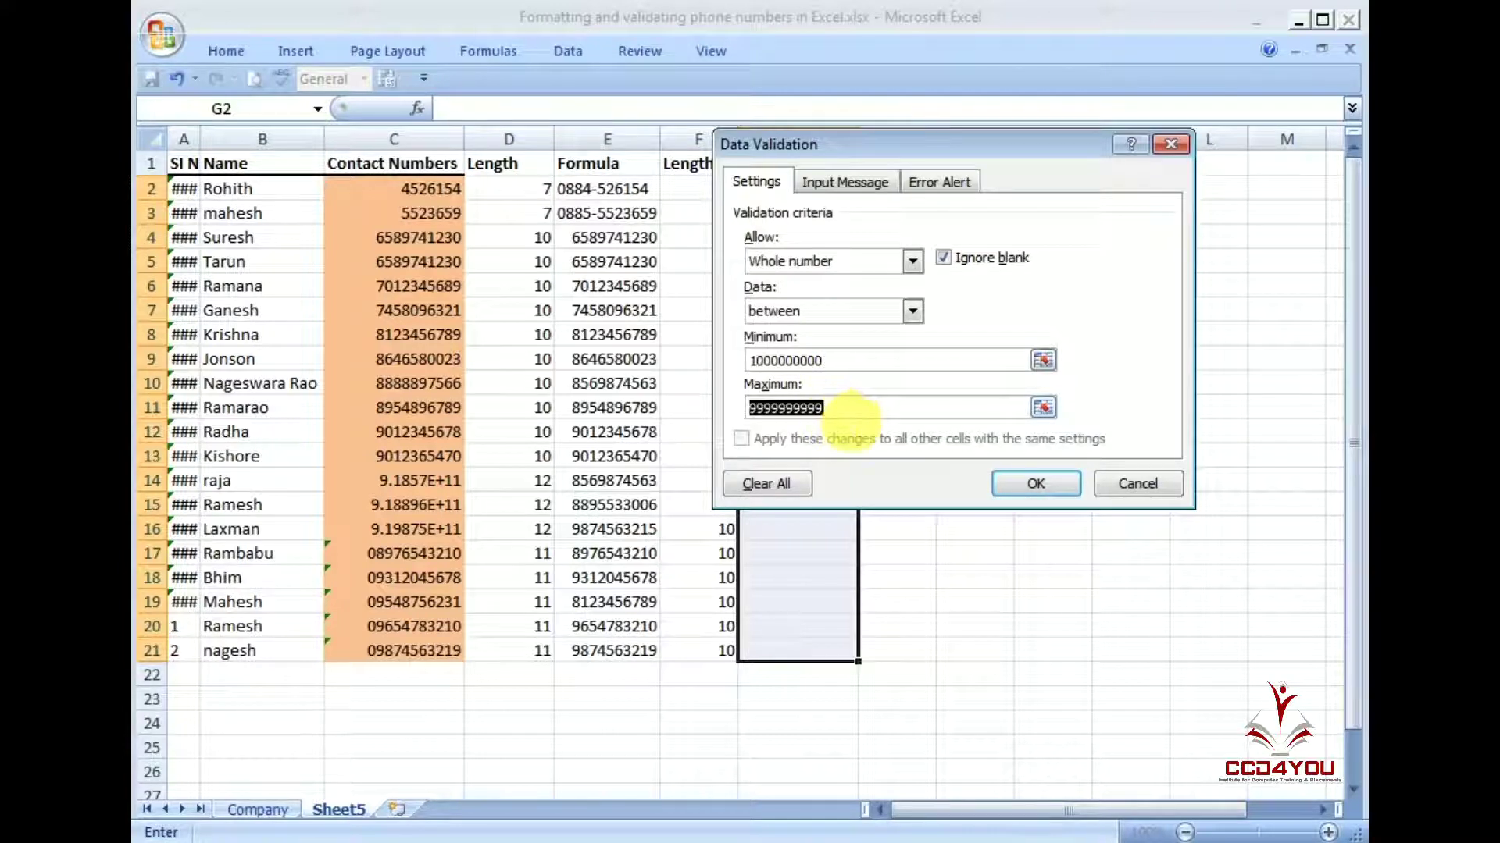
click(840, 413)
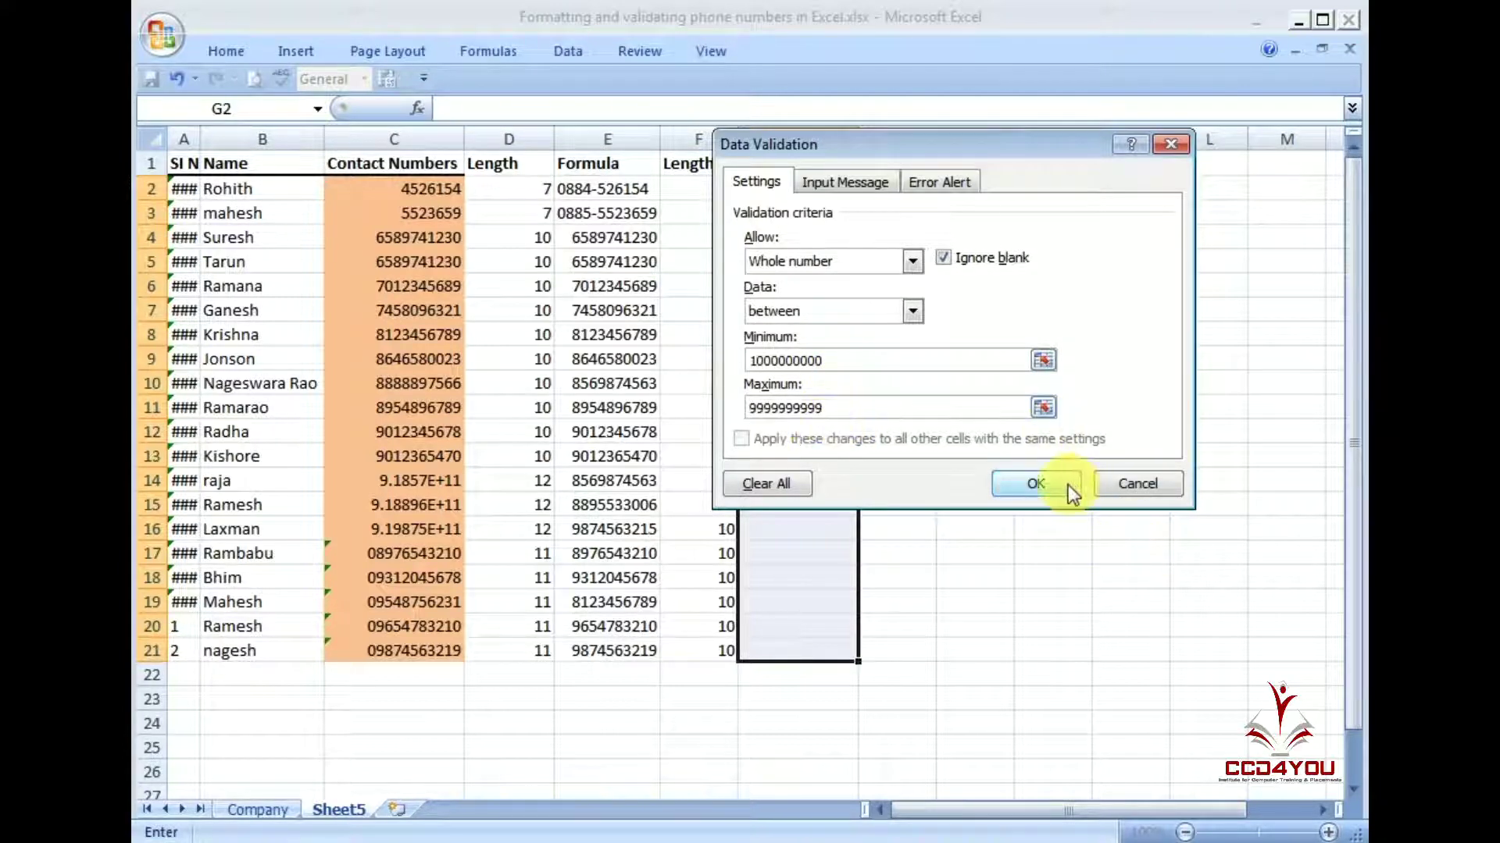
click(1039, 484)
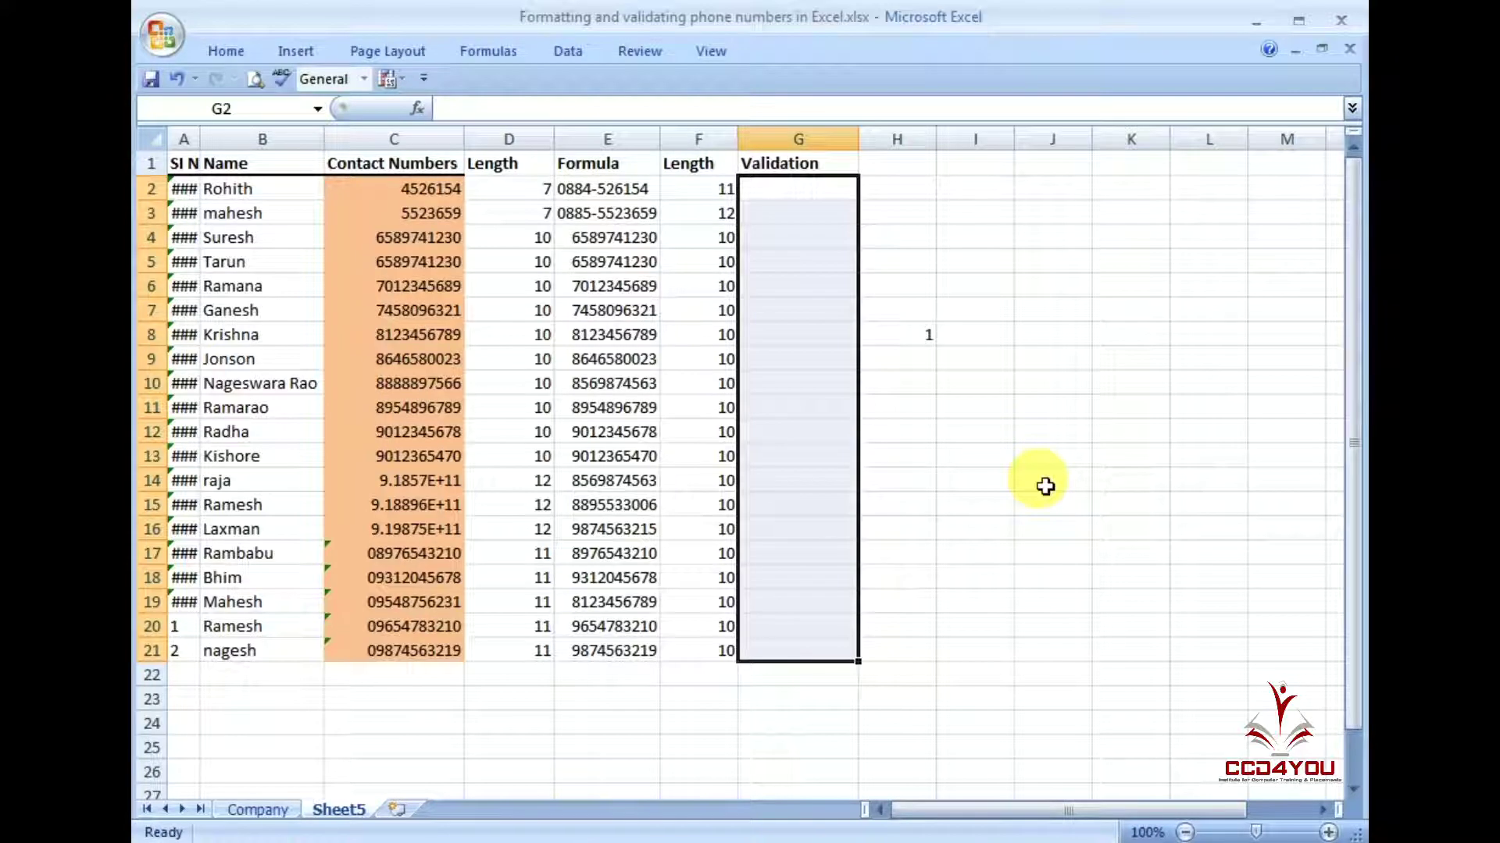
click(803, 261)
text(12345)
key(Return)
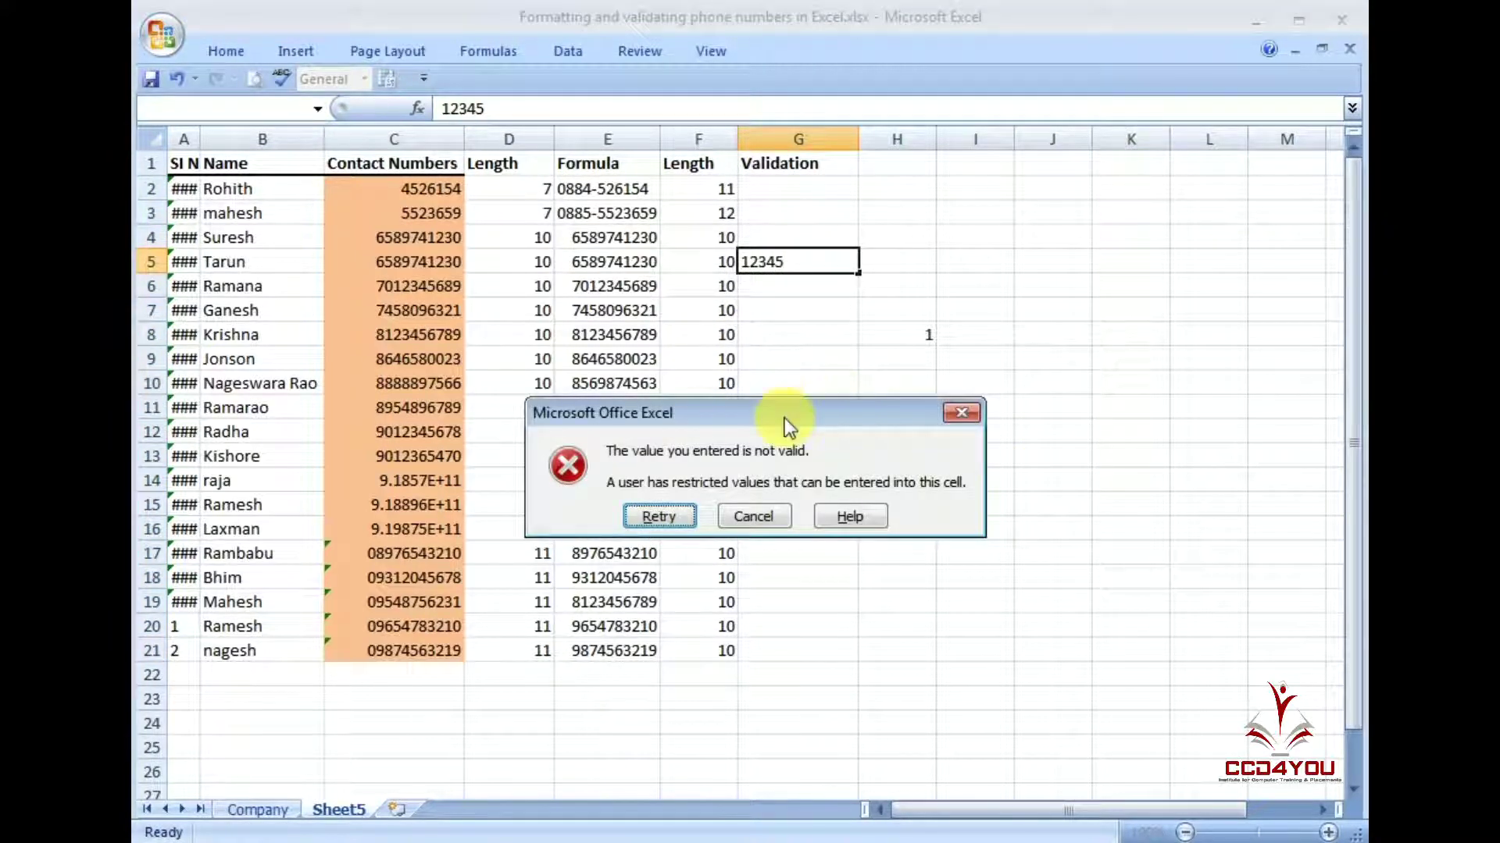
drag(784, 419, 827, 322)
click(717, 420)
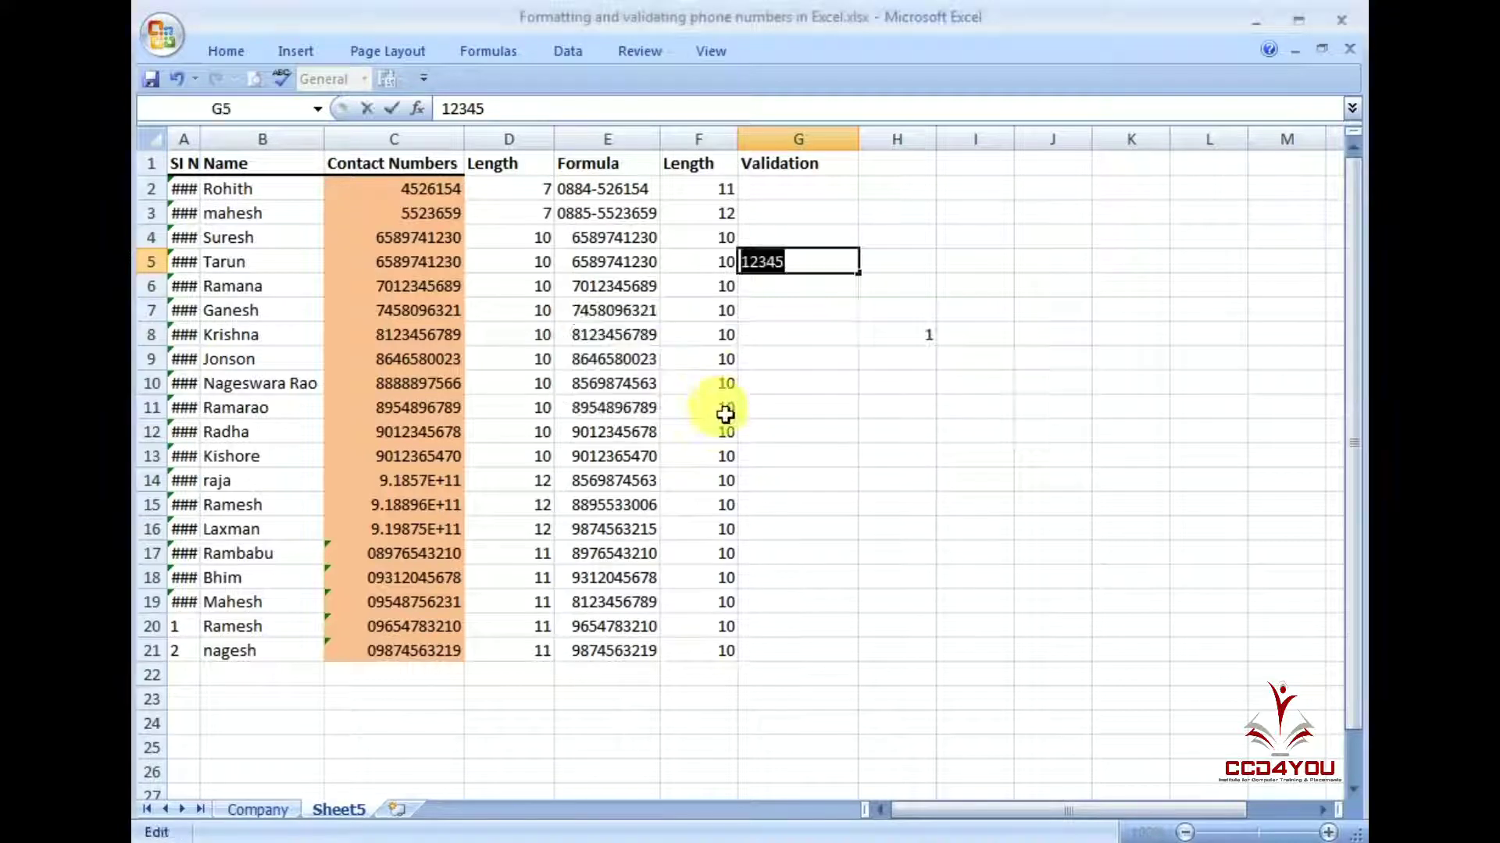
key(Return)
click(776, 516)
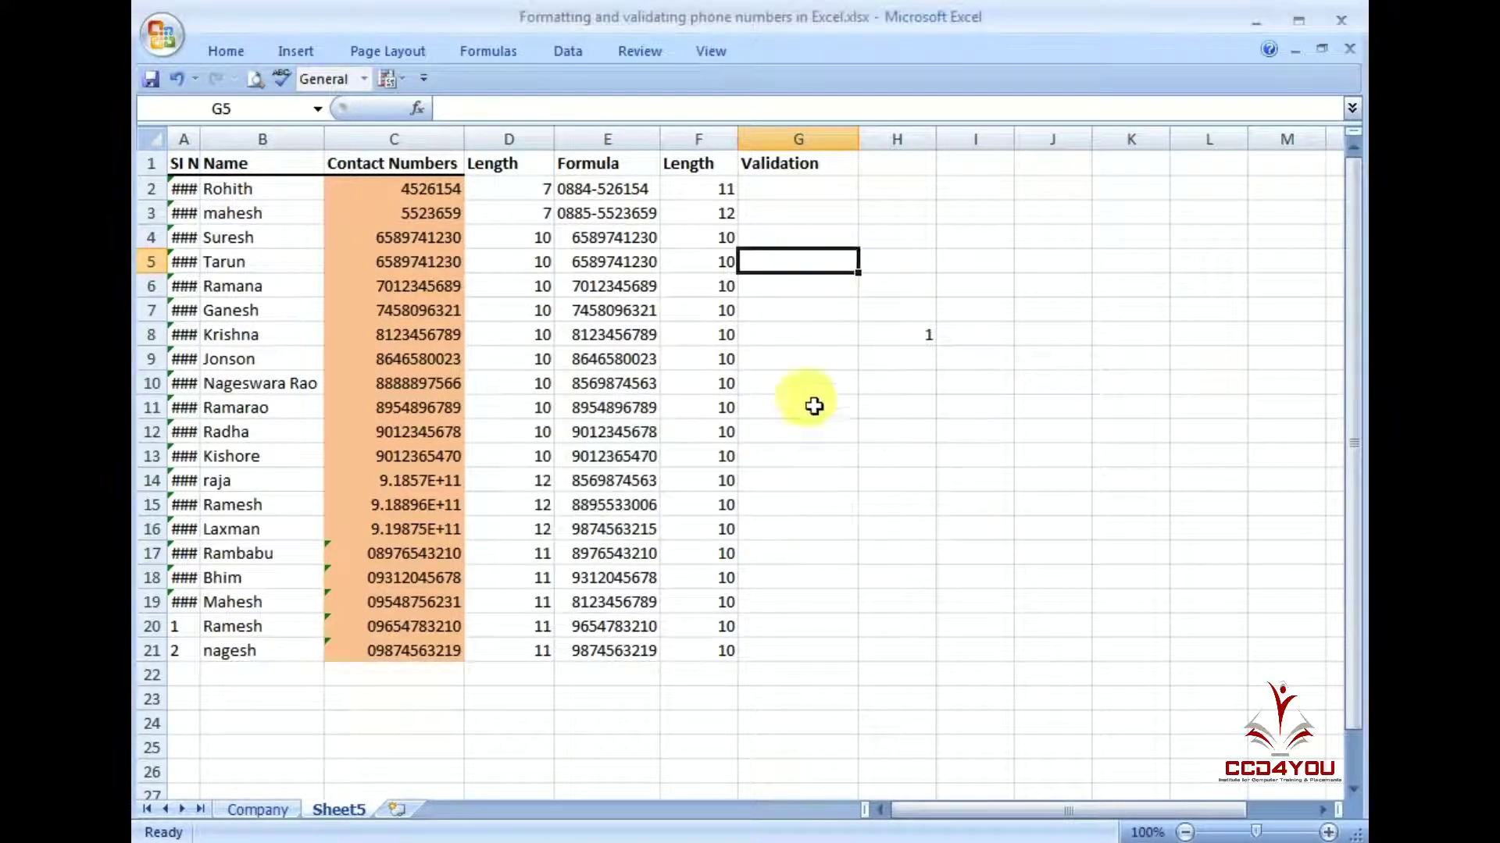
click(807, 358)
text(123456789)
key(Return)
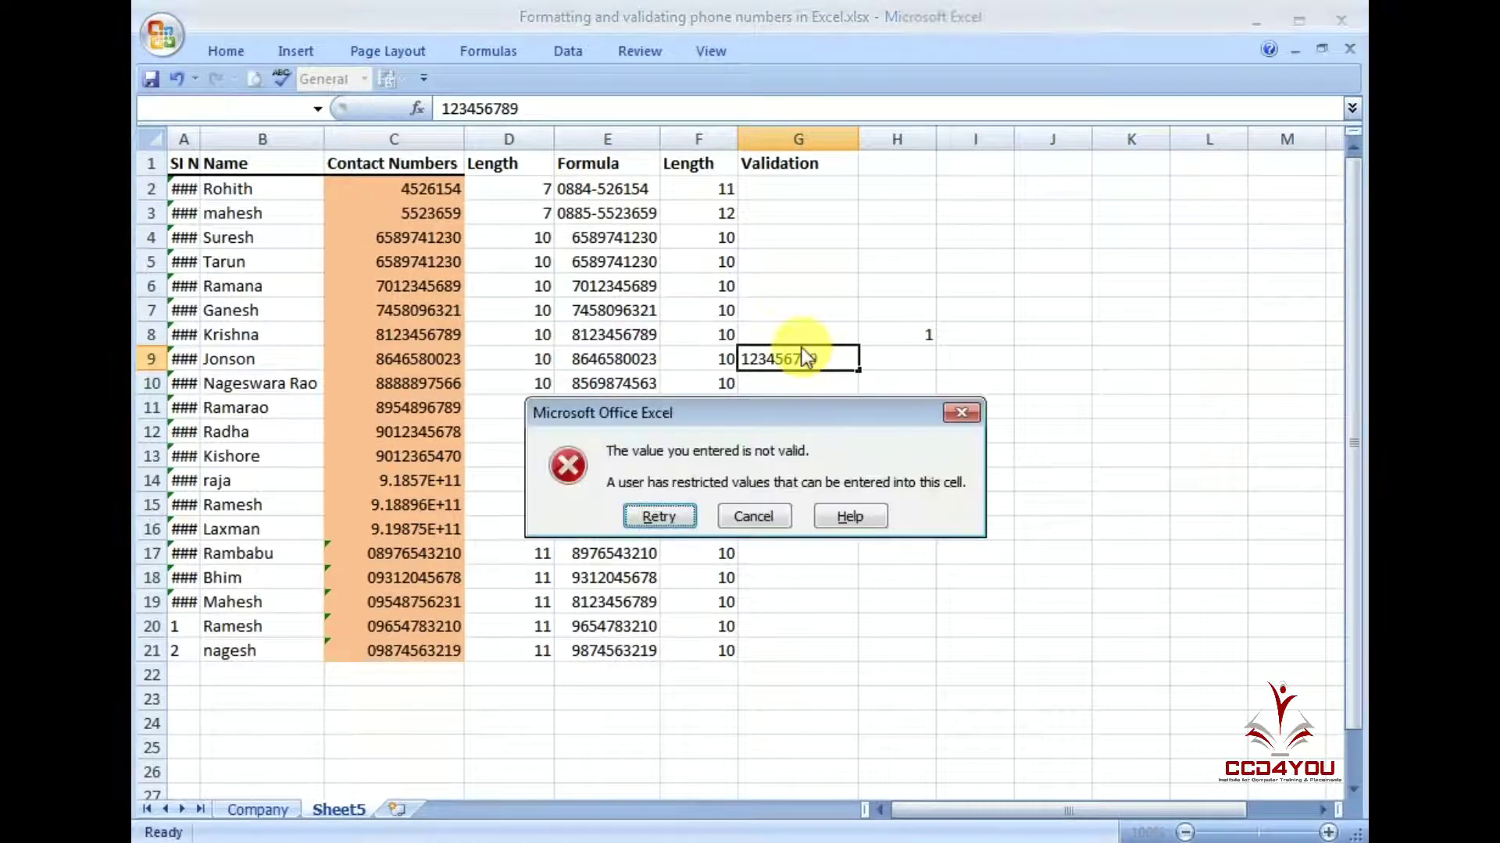
click(659, 519)
click(851, 366)
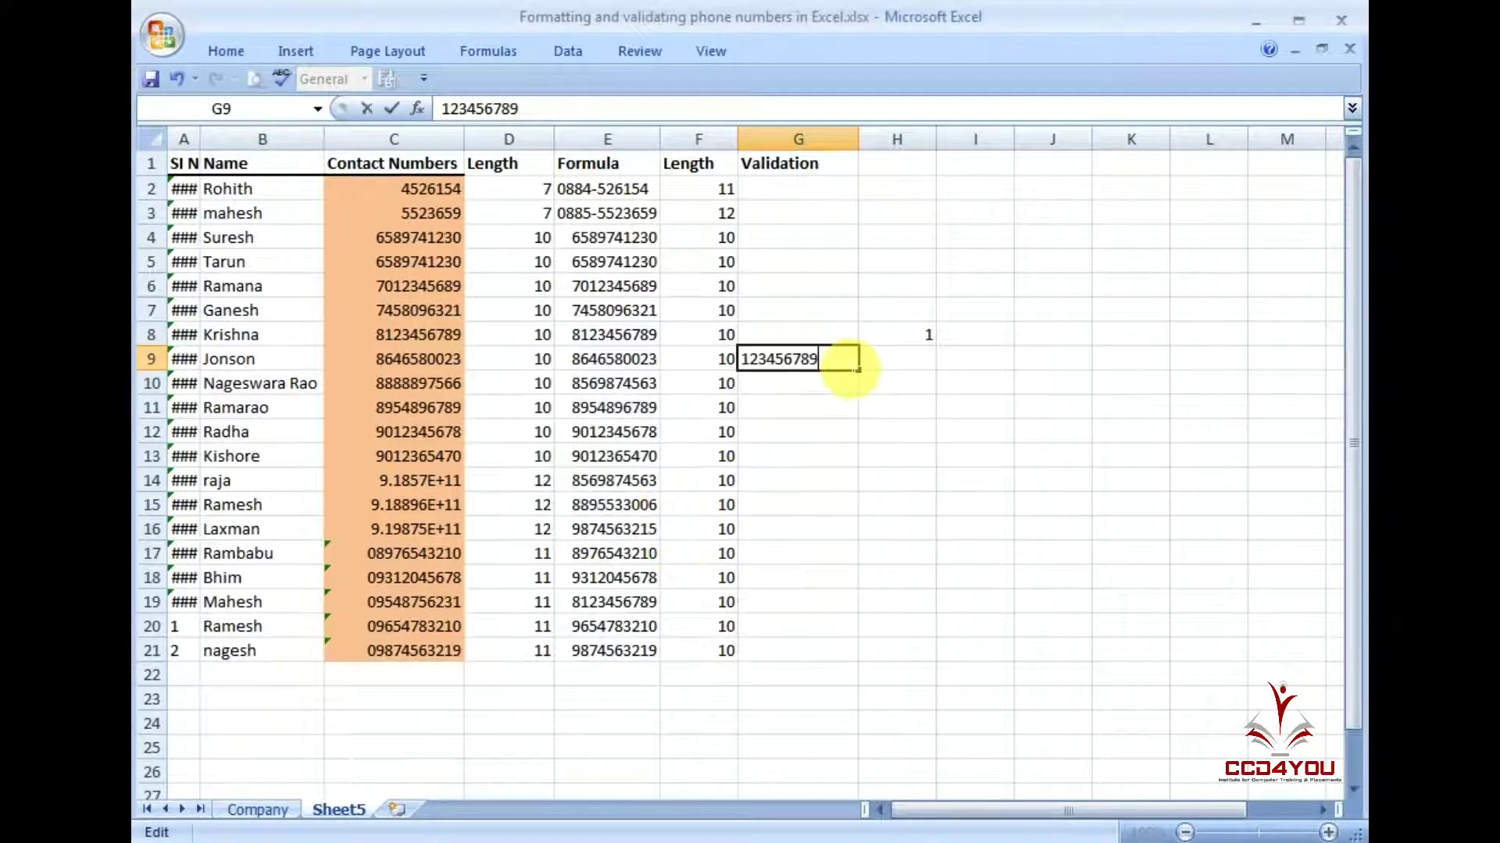
text(0)
key(Return)
click(850, 363)
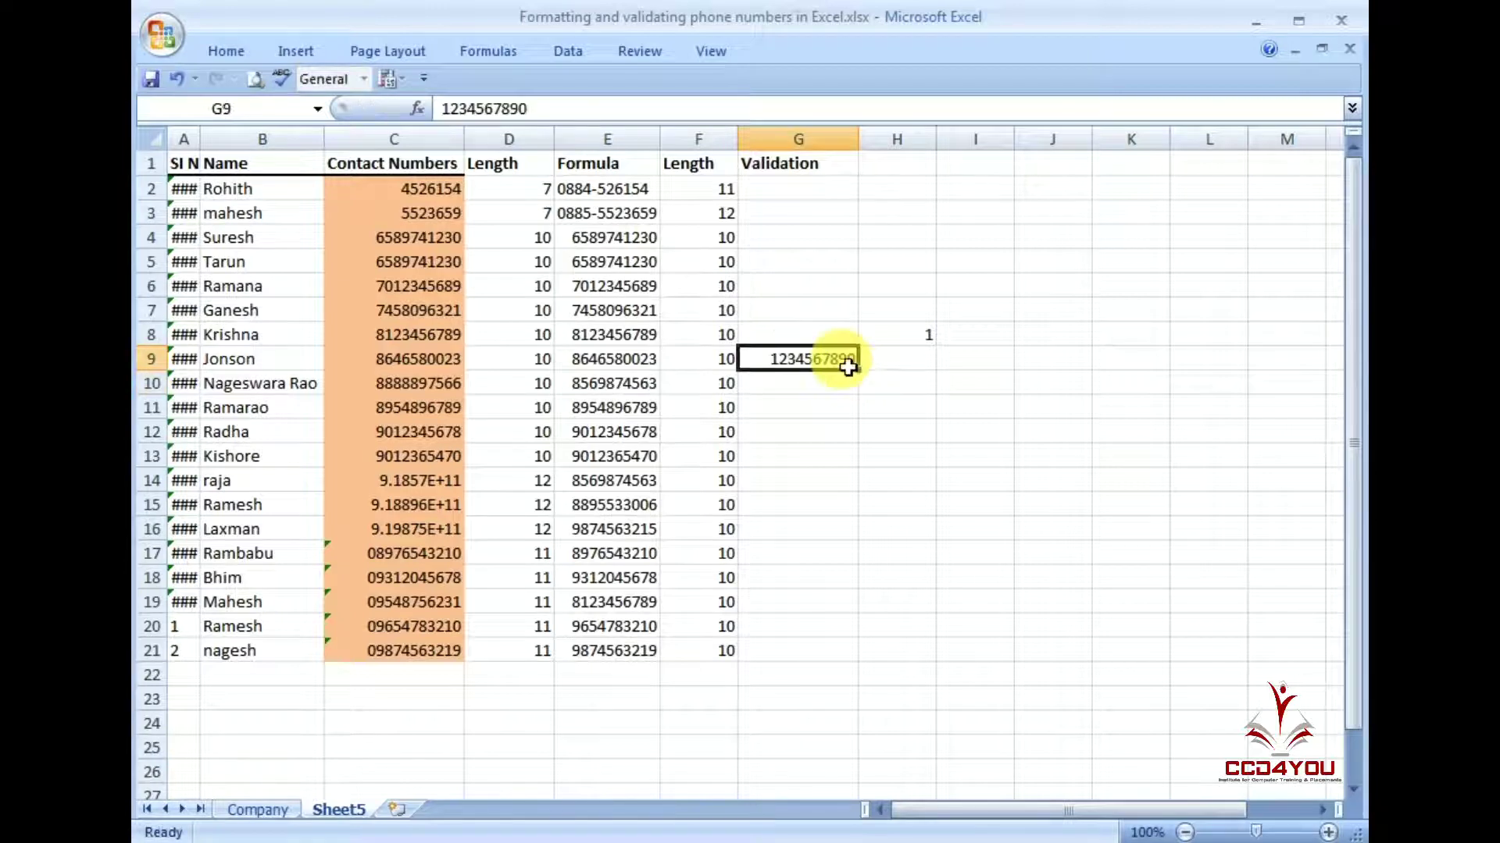
click(898, 335)
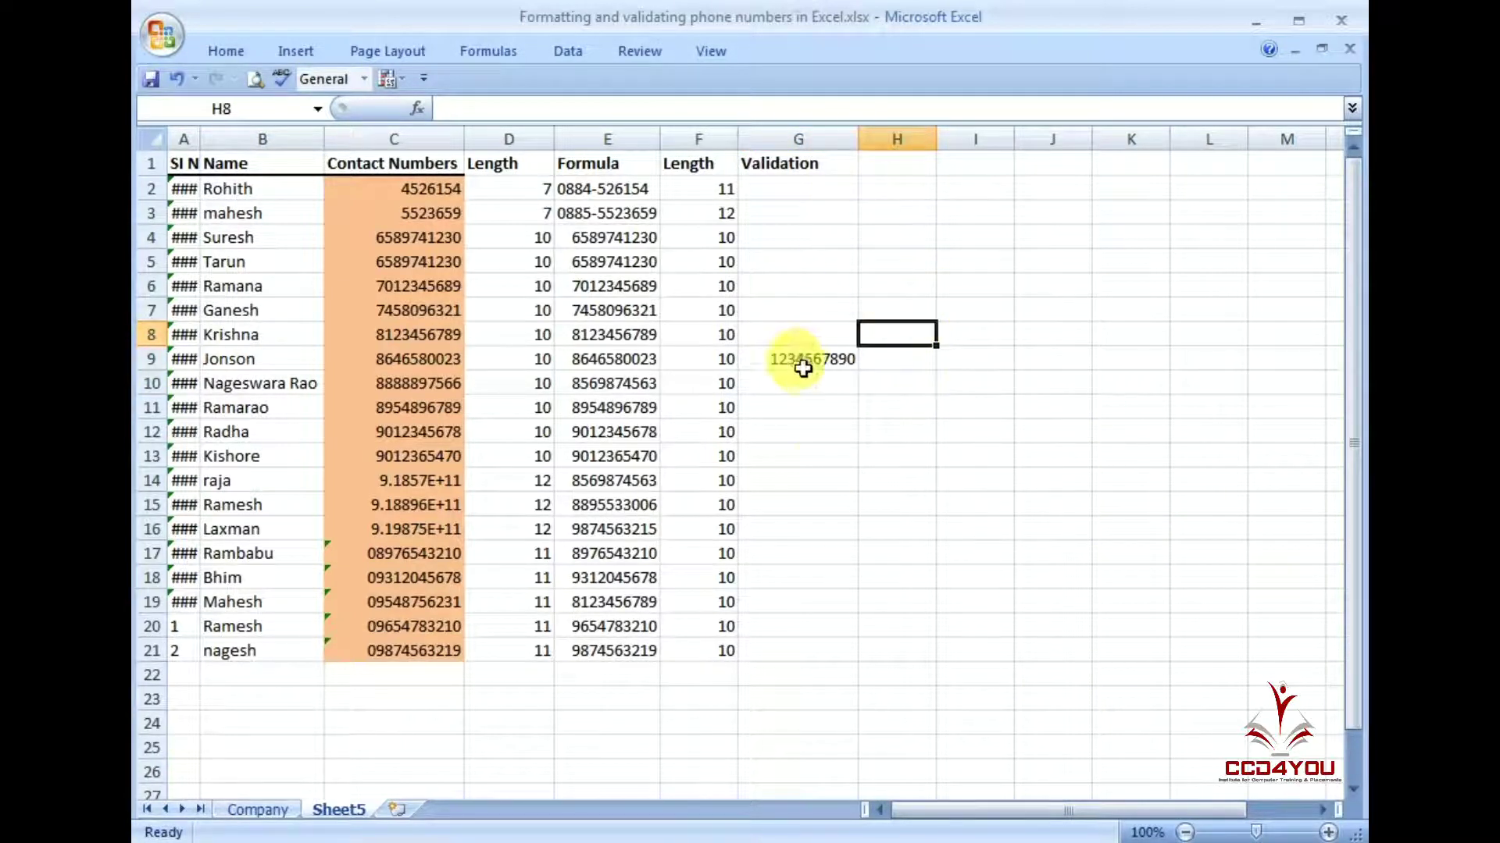
click(831, 404)
click(812, 358)
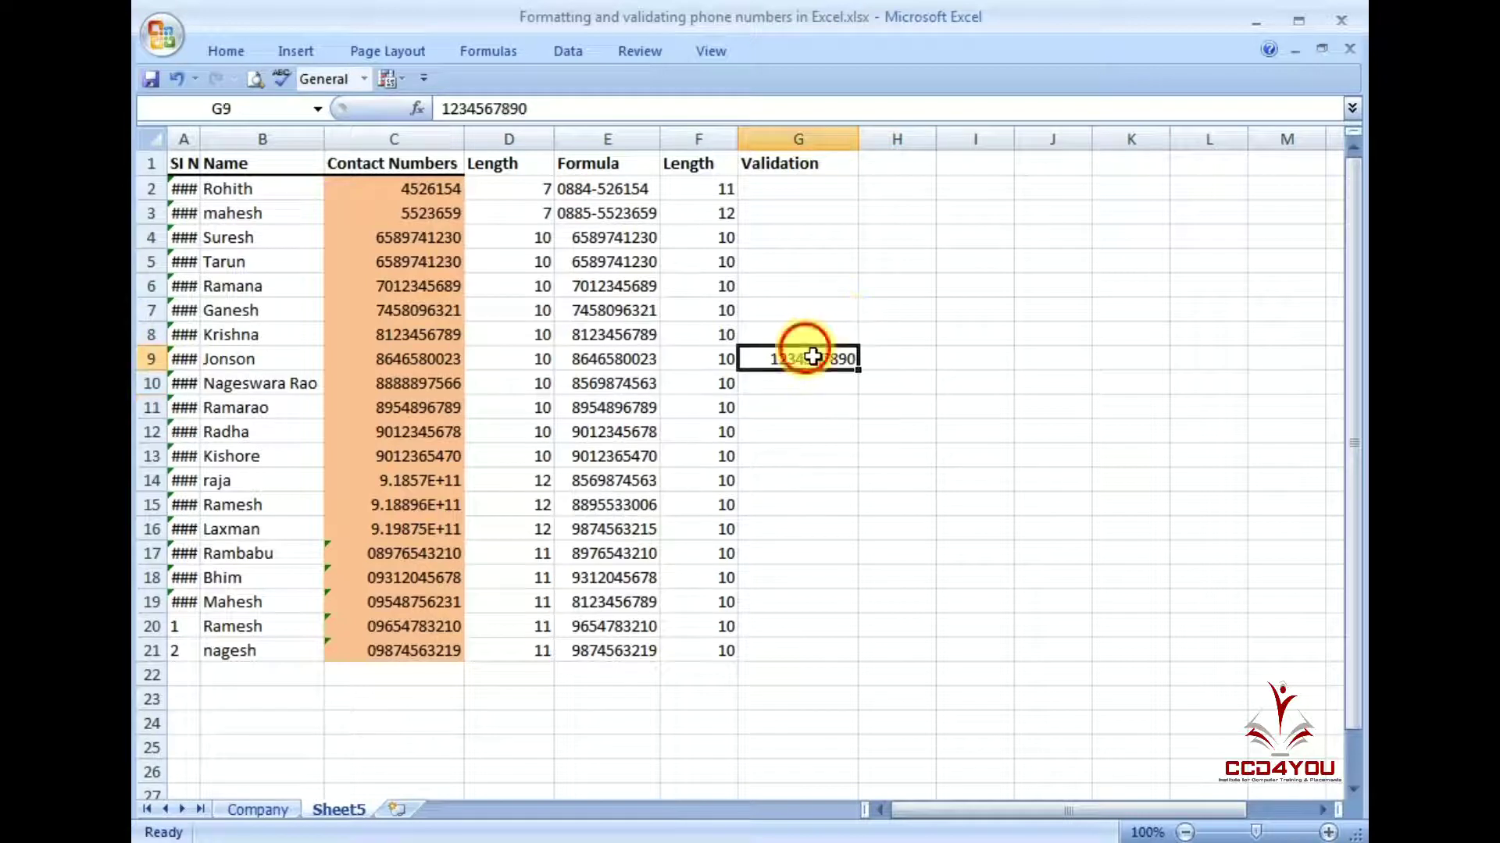
click(793, 164)
drag(796, 196, 792, 686)
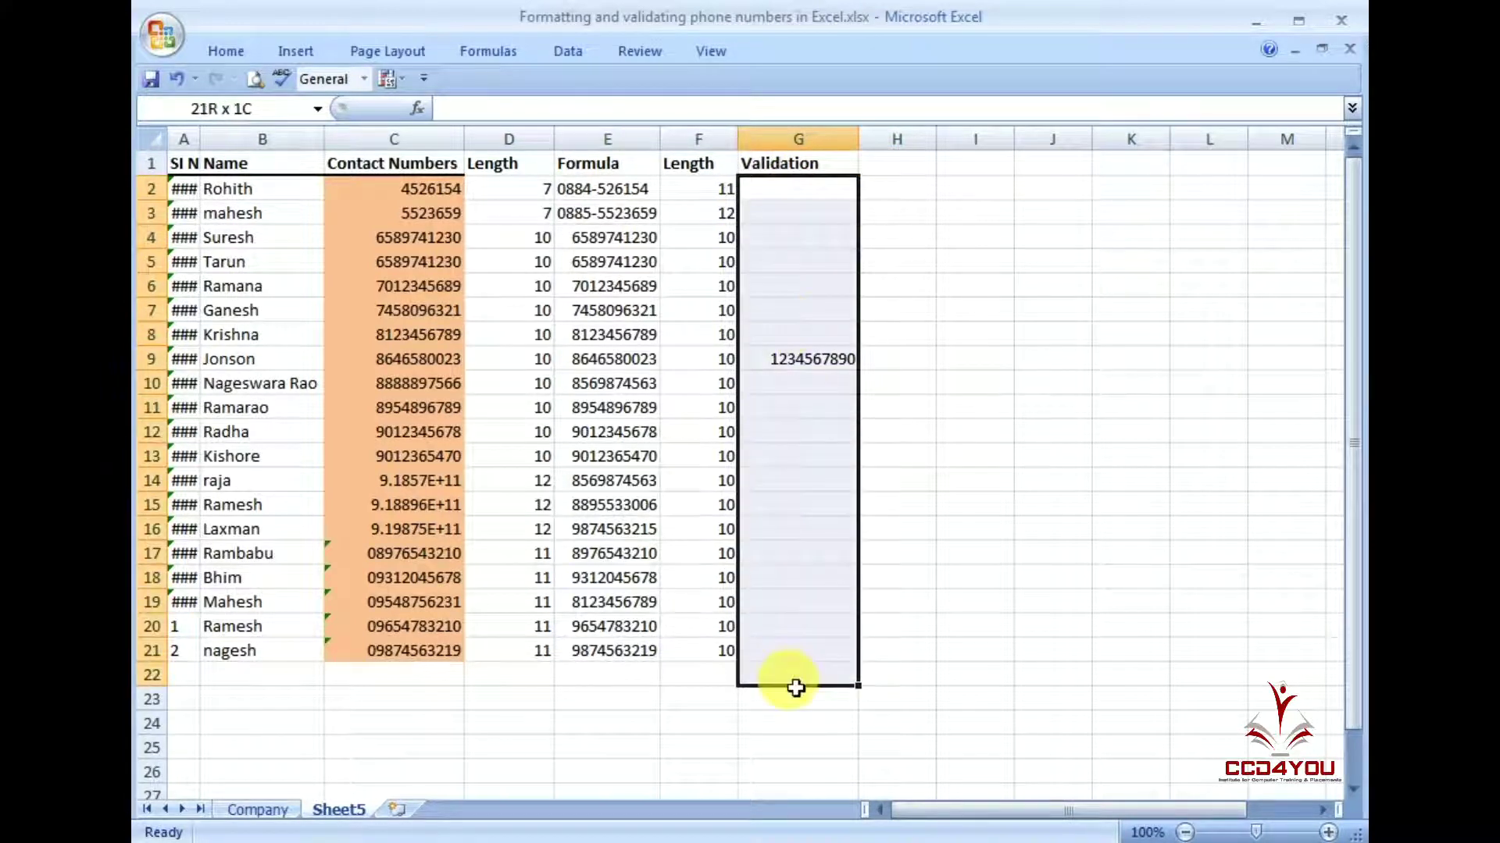
click(846, 360)
key(Delete)
key(Up)
key(Up)
key(Up)
key(Up)
key(Up)
key(Left)
key(Left)
key(Up)
key(Up)
key(shift+Down)
key(shift+Down)
key(Down)
key(Down)
key(shift+Down)
key(shift+Down)
key(shift+Down)
key(shift+Down)
key(shift+Down)
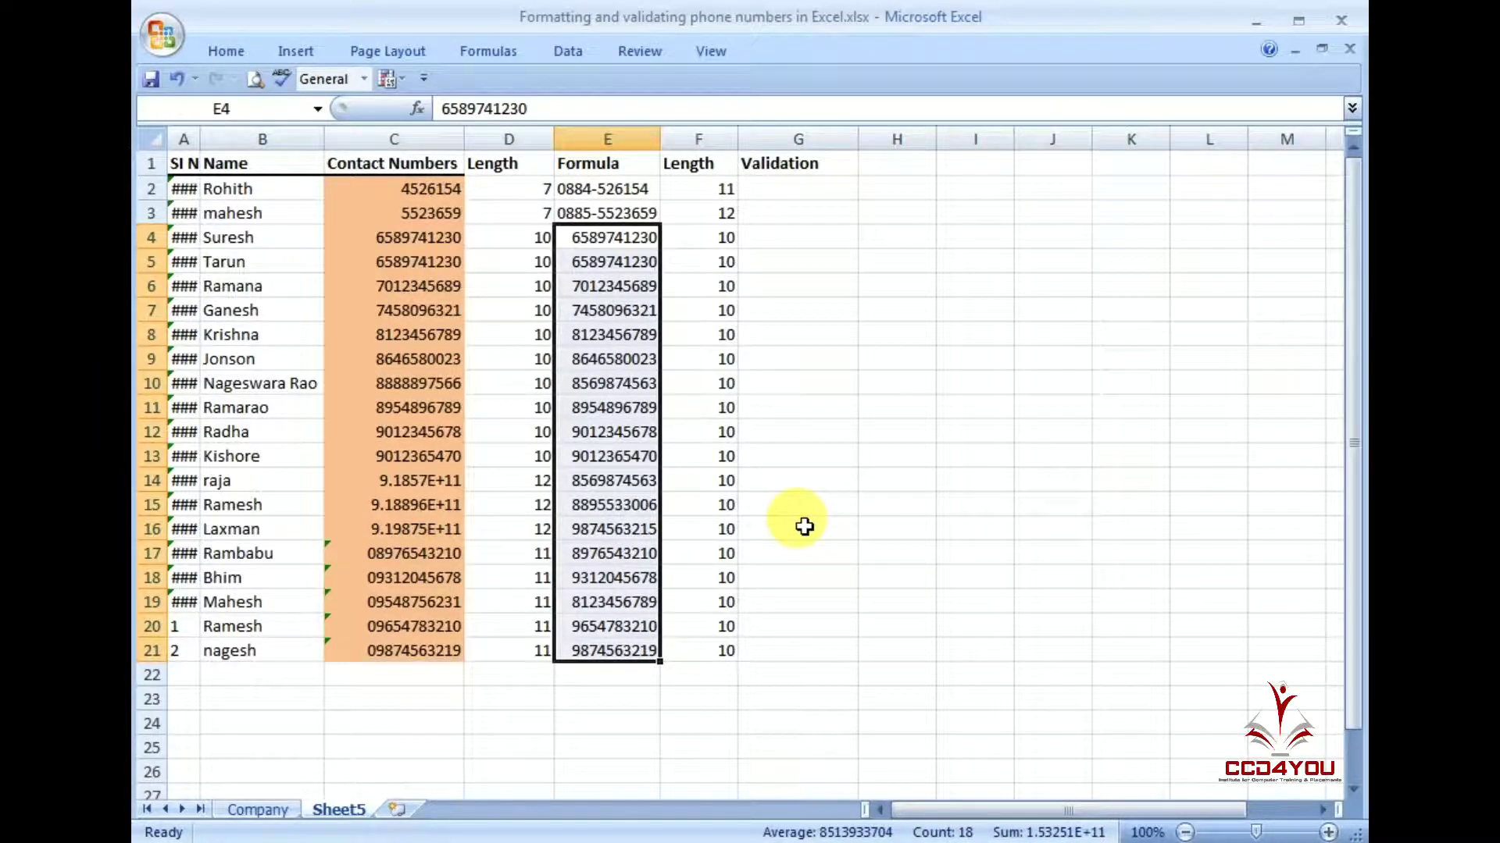
key(ctrl+1)
drag(841, 50, 829, 185)
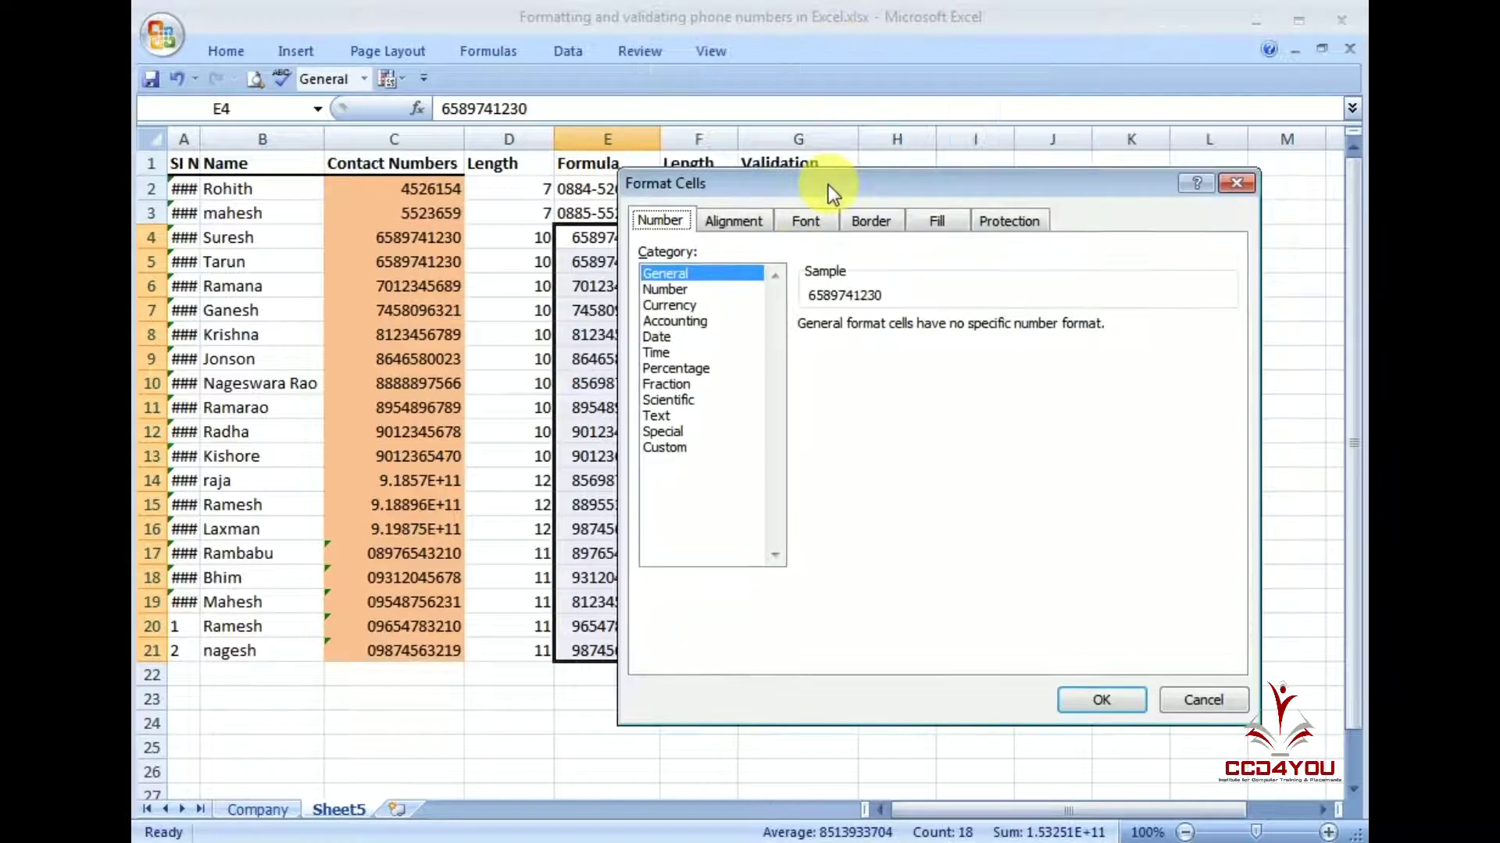
click(674, 449)
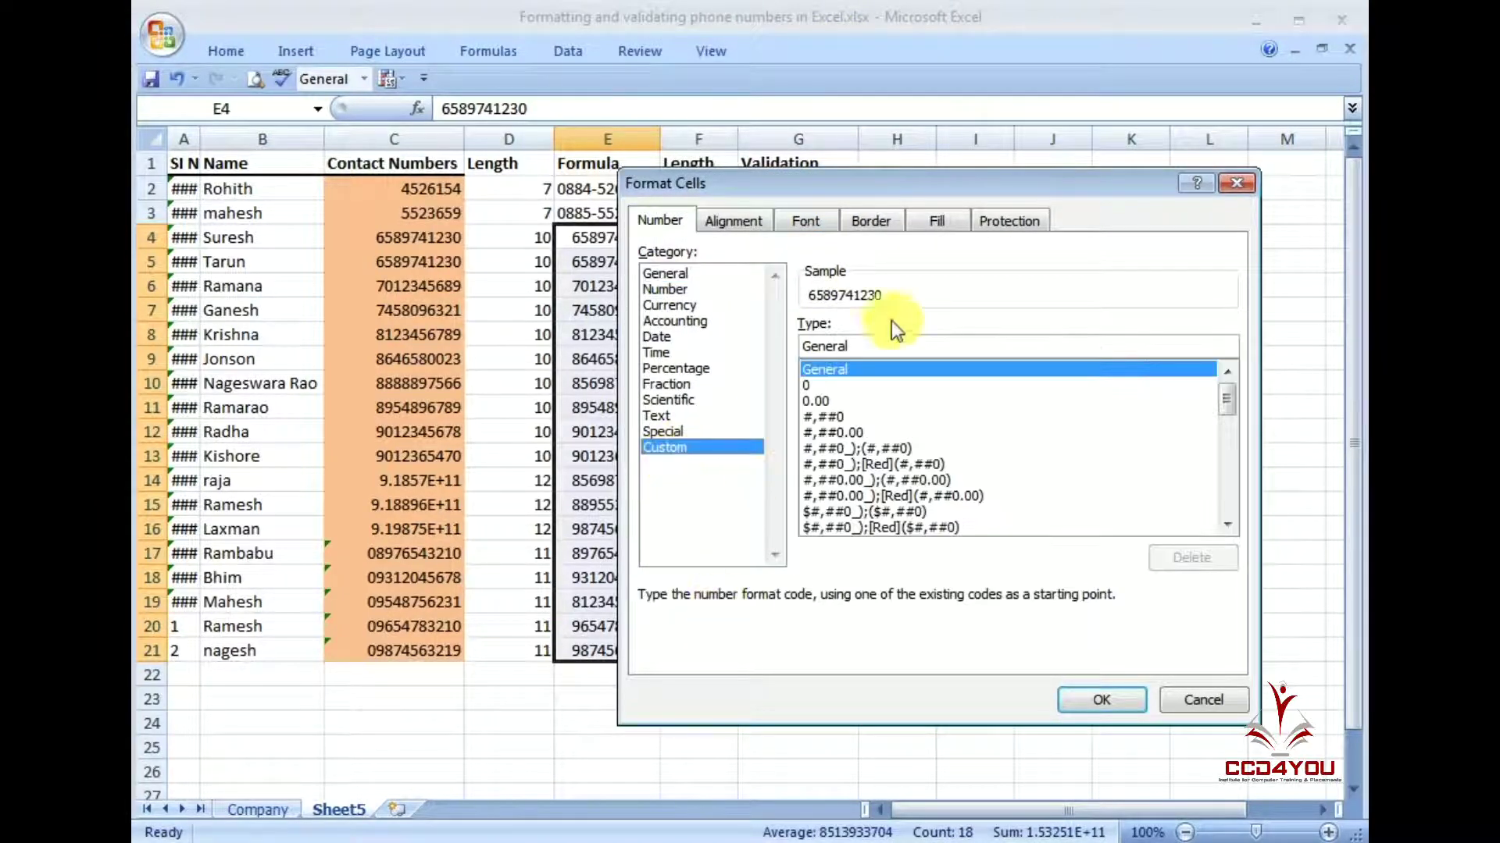
double_click(816, 346)
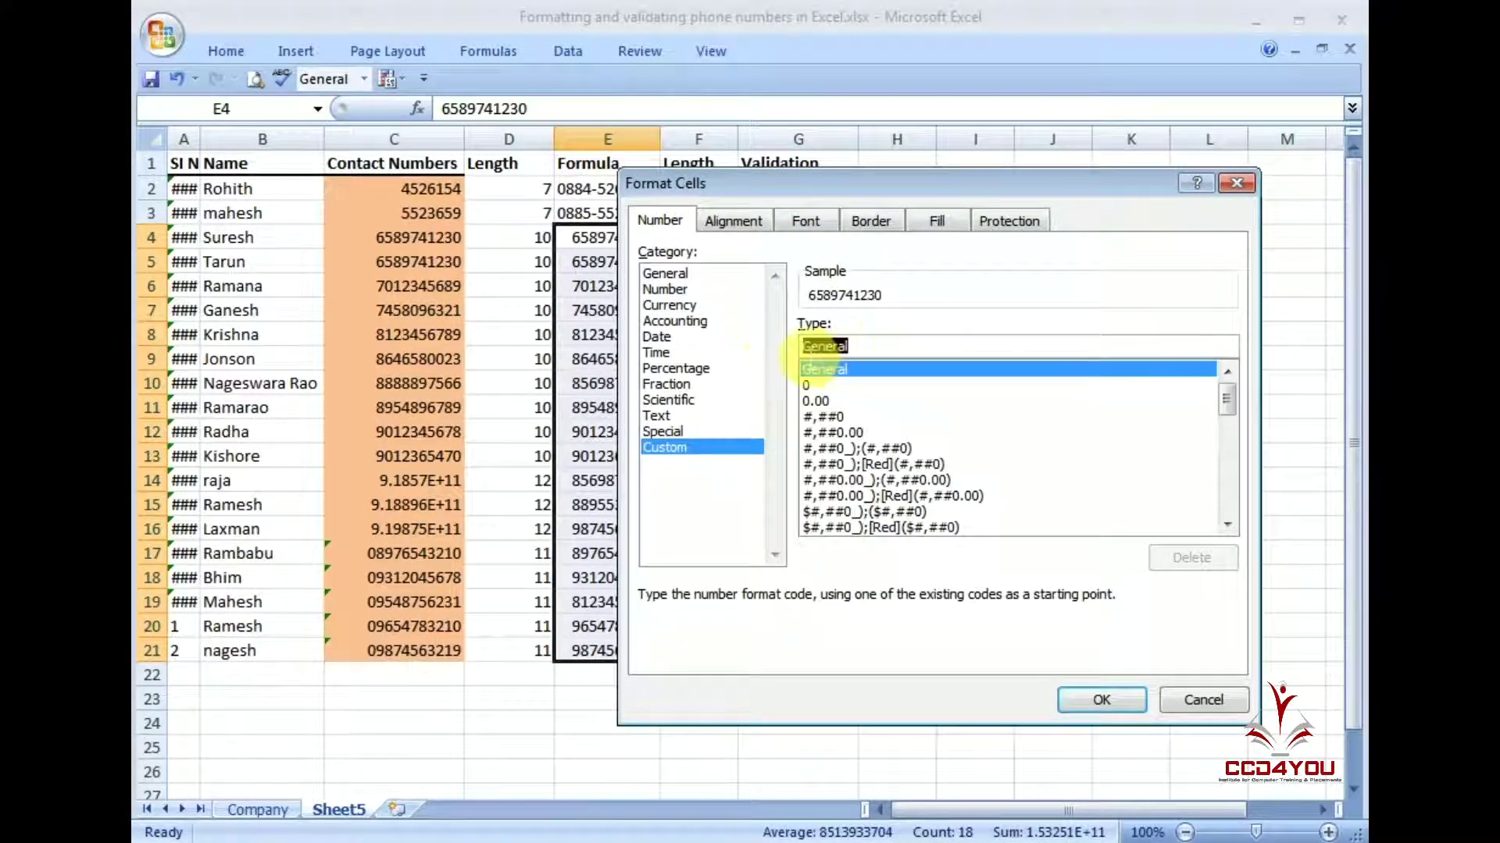
text((000)
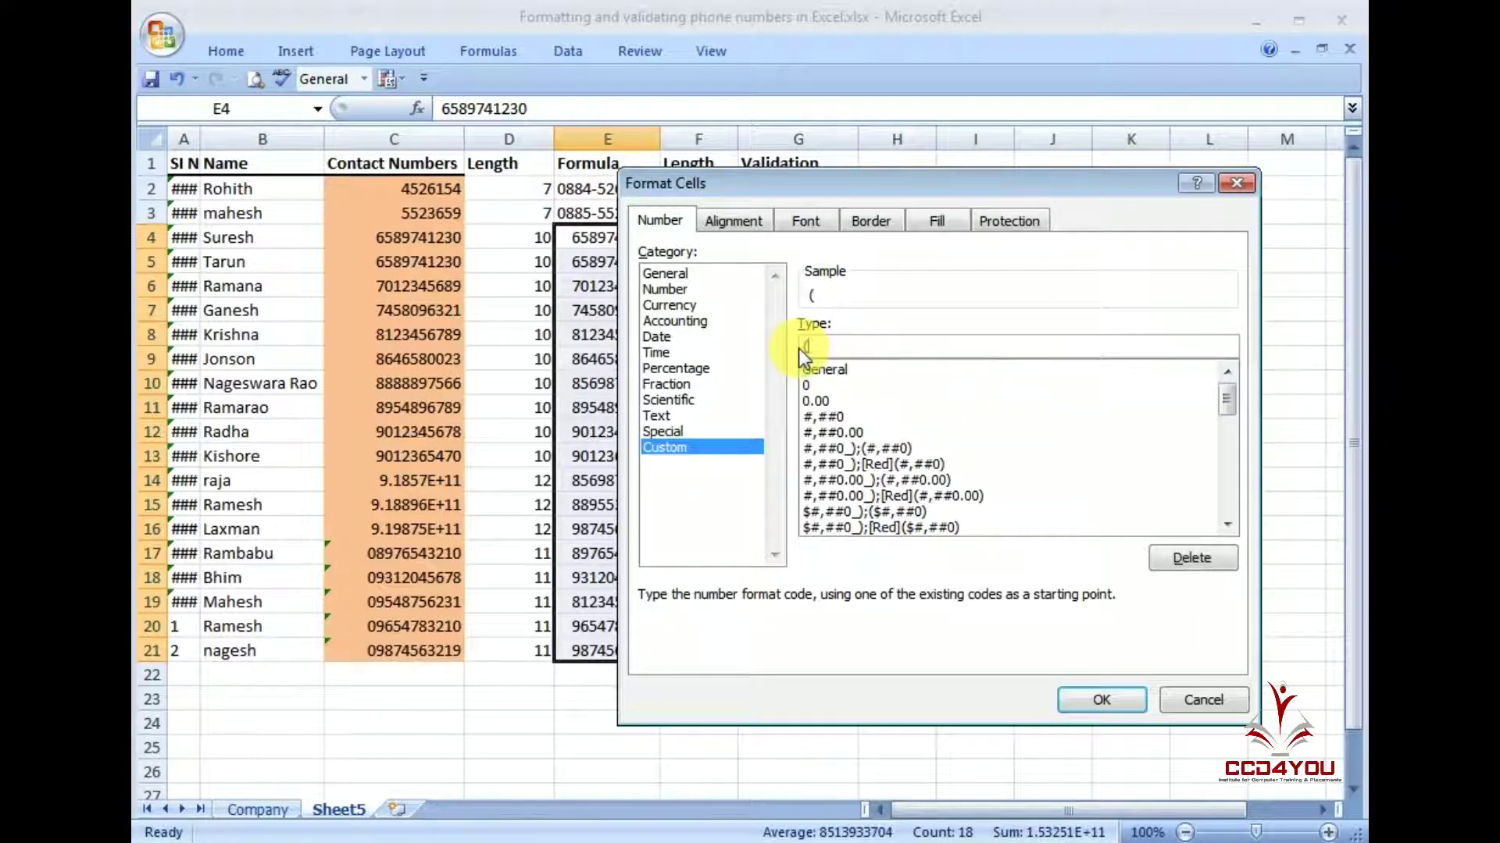
text() 000 0000)
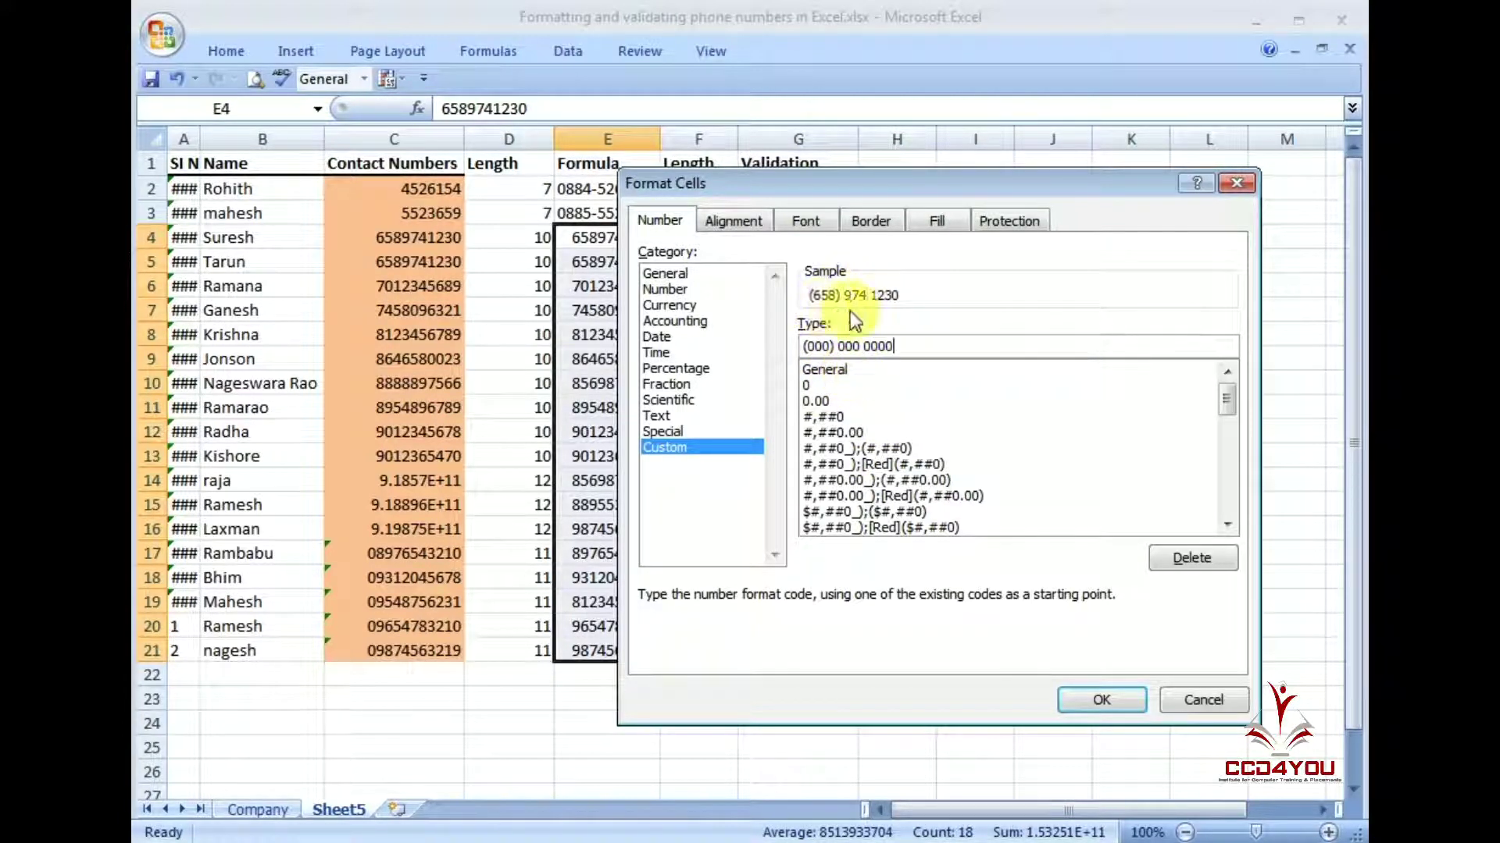
click(1113, 697)
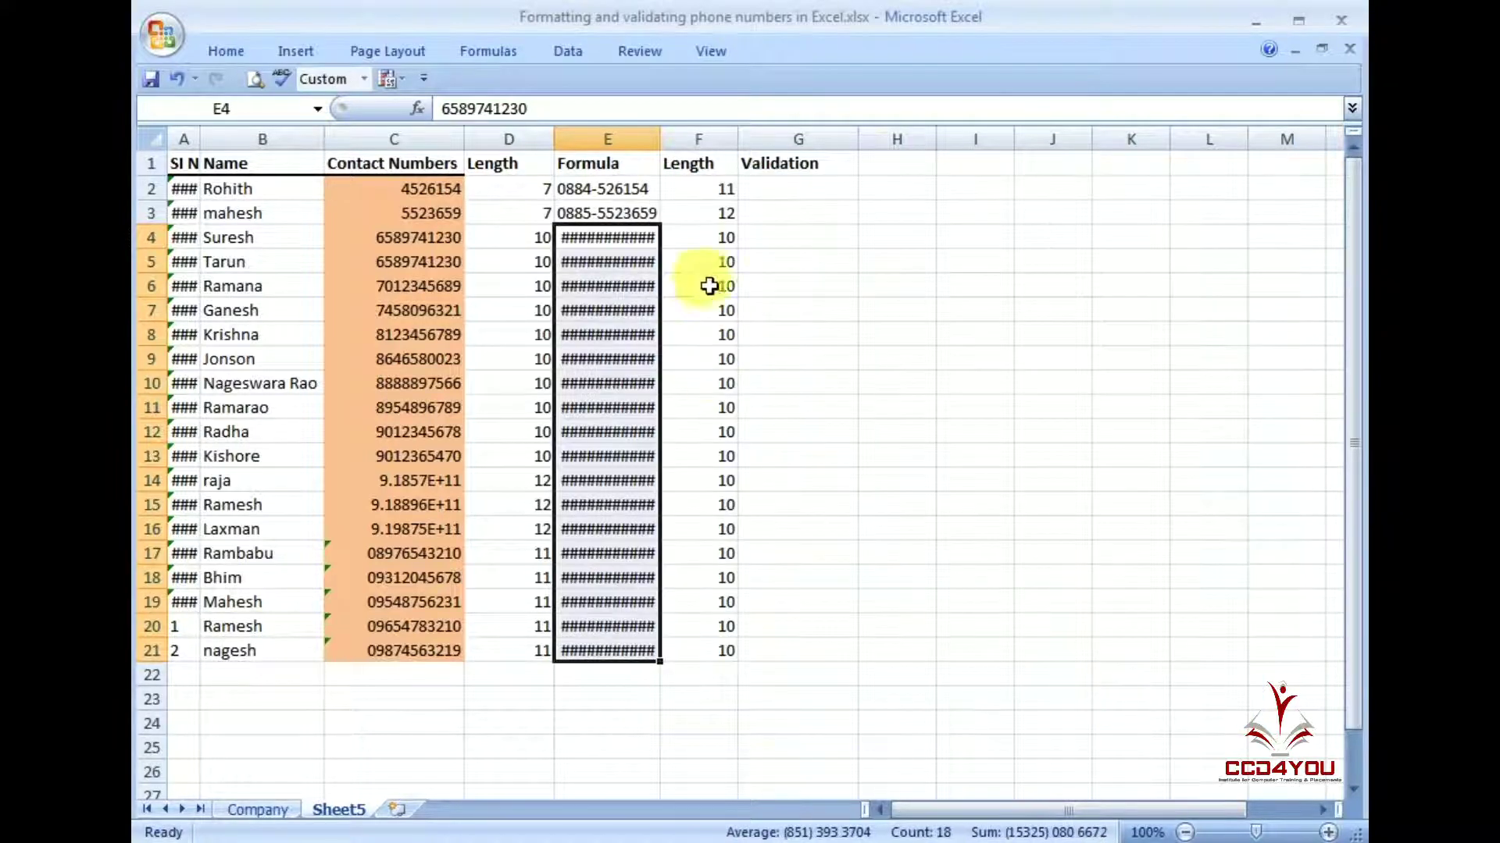
Autofit column E to the formatted numbers, then undo the widening.
double_click(663, 140)
click(574, 286)
drag(593, 237, 634, 650)
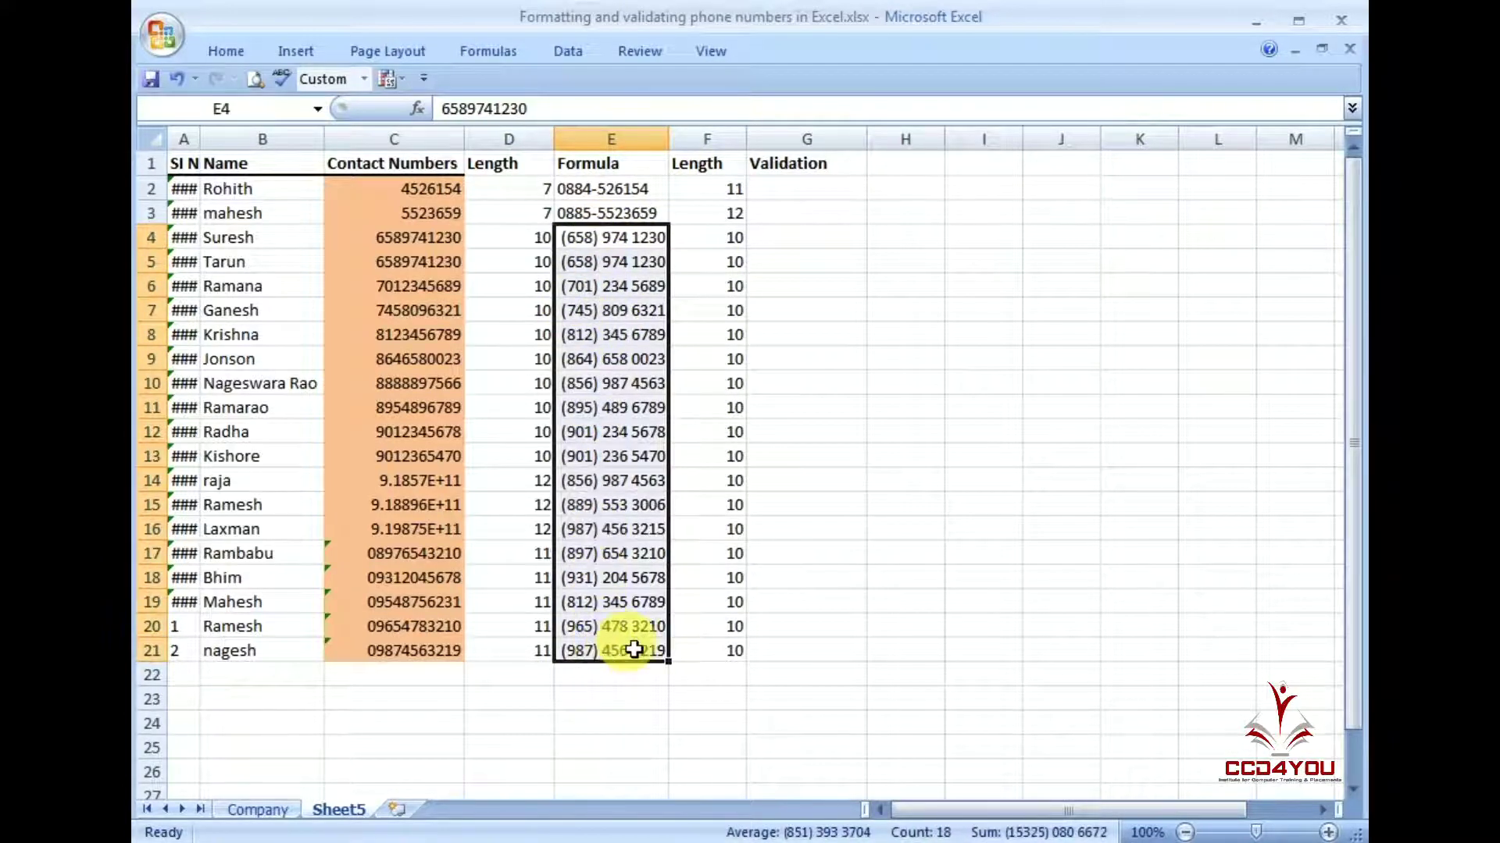
key(ctrl+z)
key(ctrl+z)
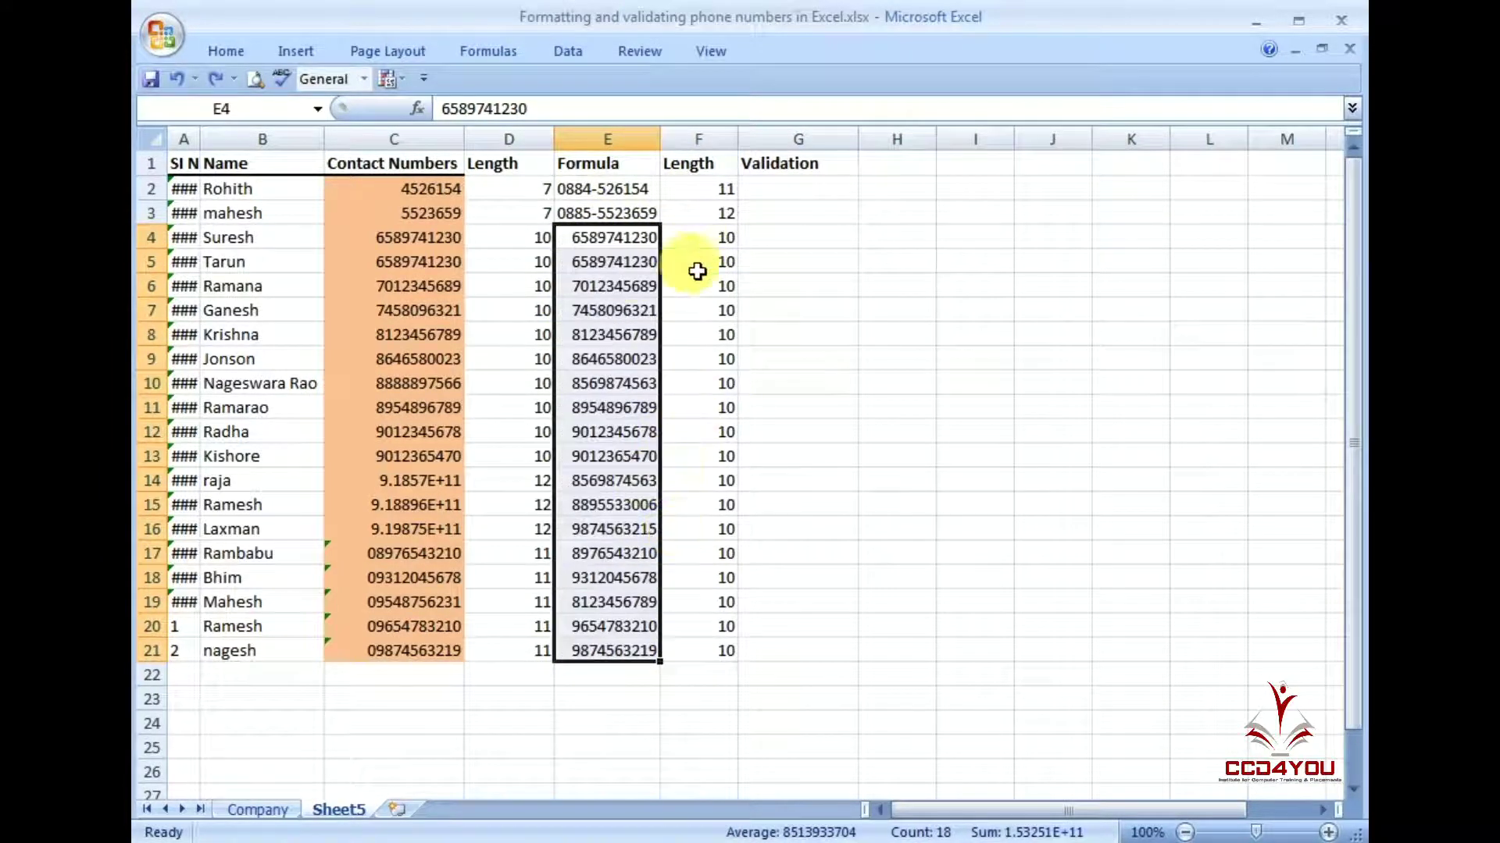
key(ctrl+1)
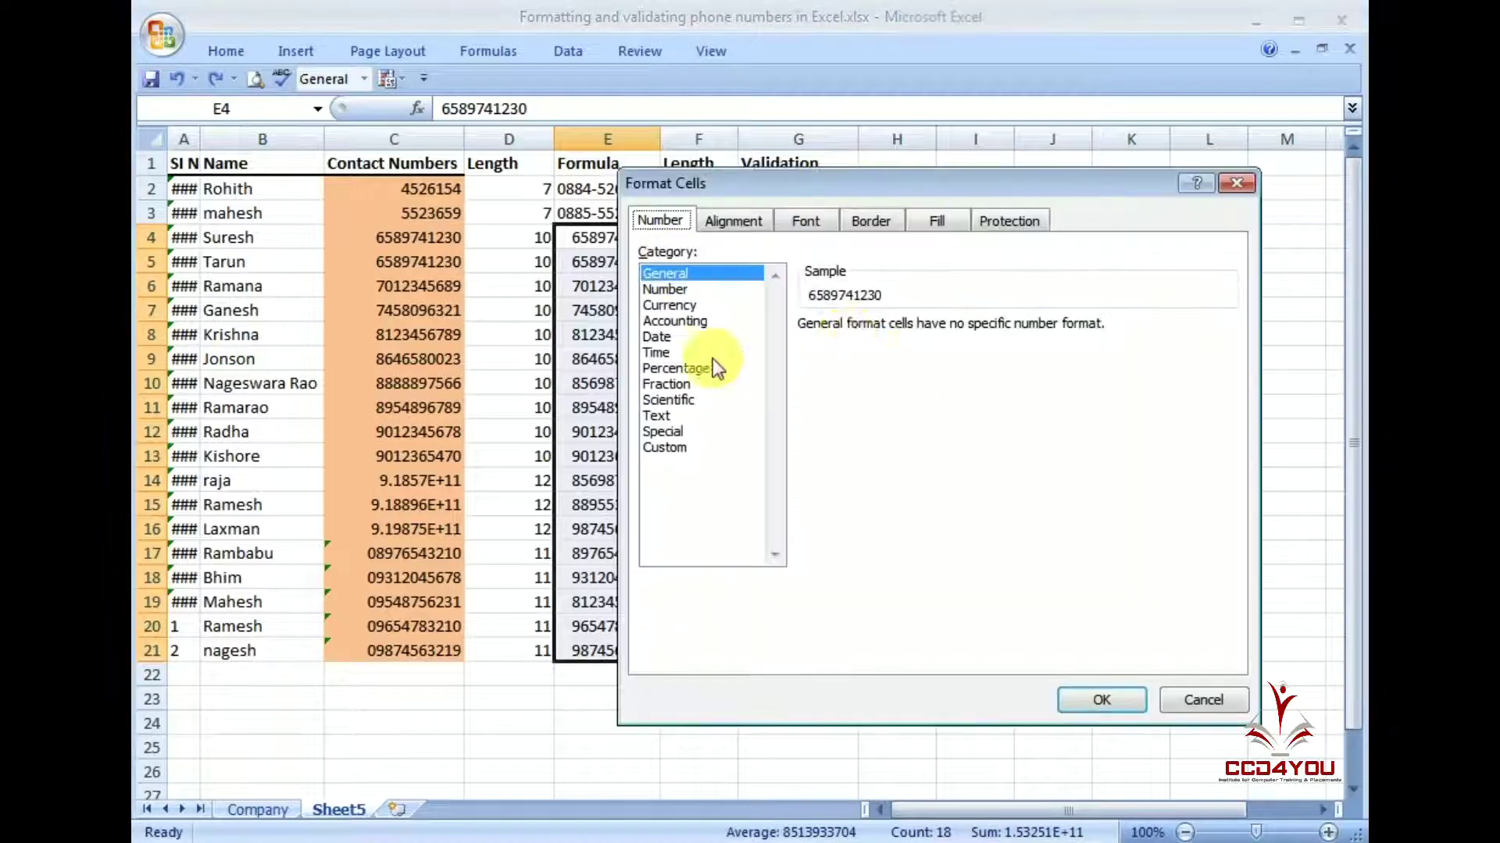
click(666, 447)
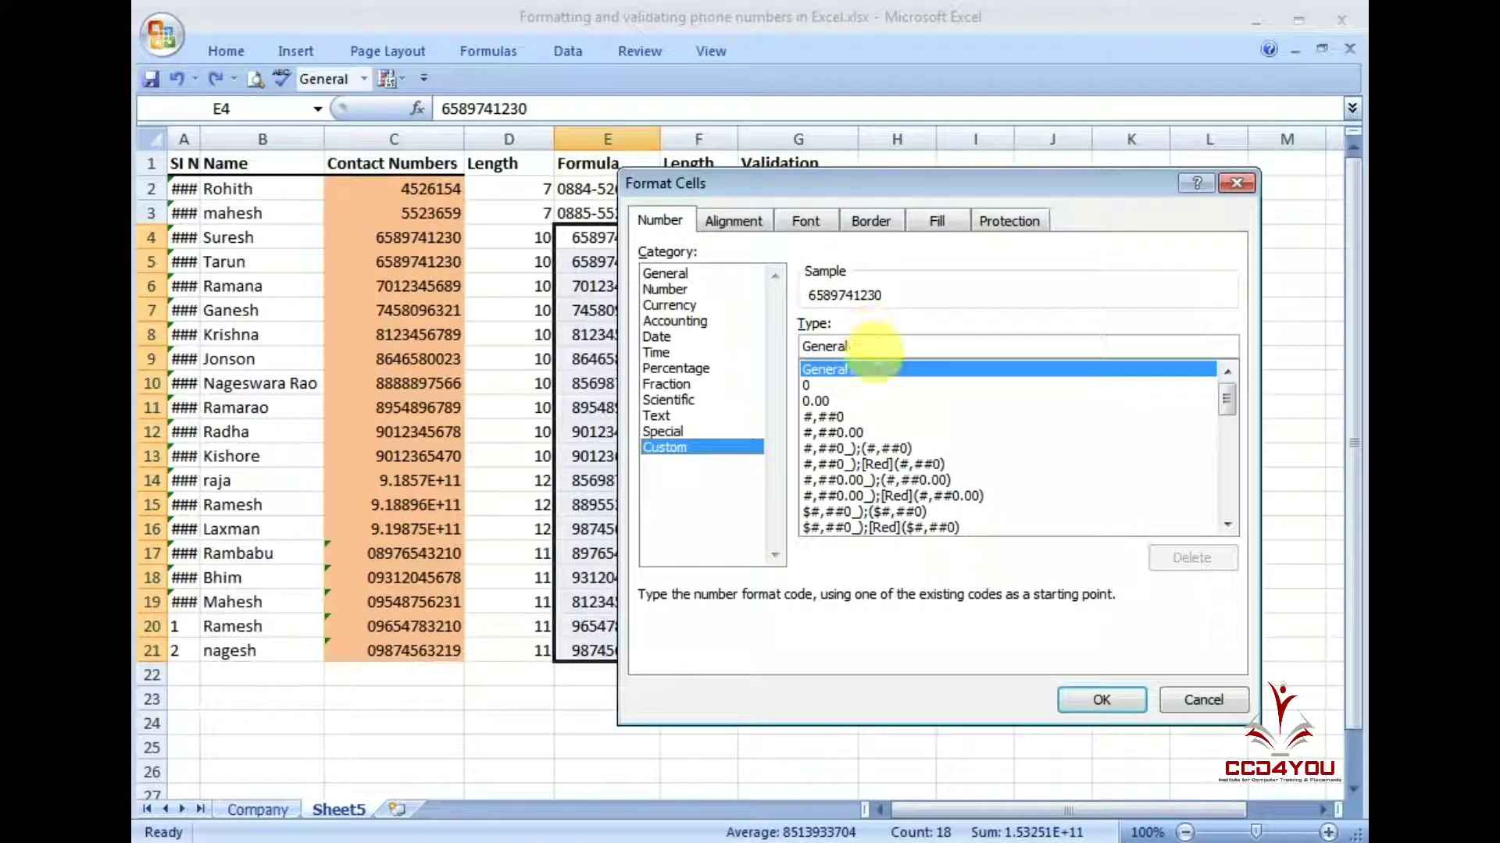
double_click(875, 346)
text(00)
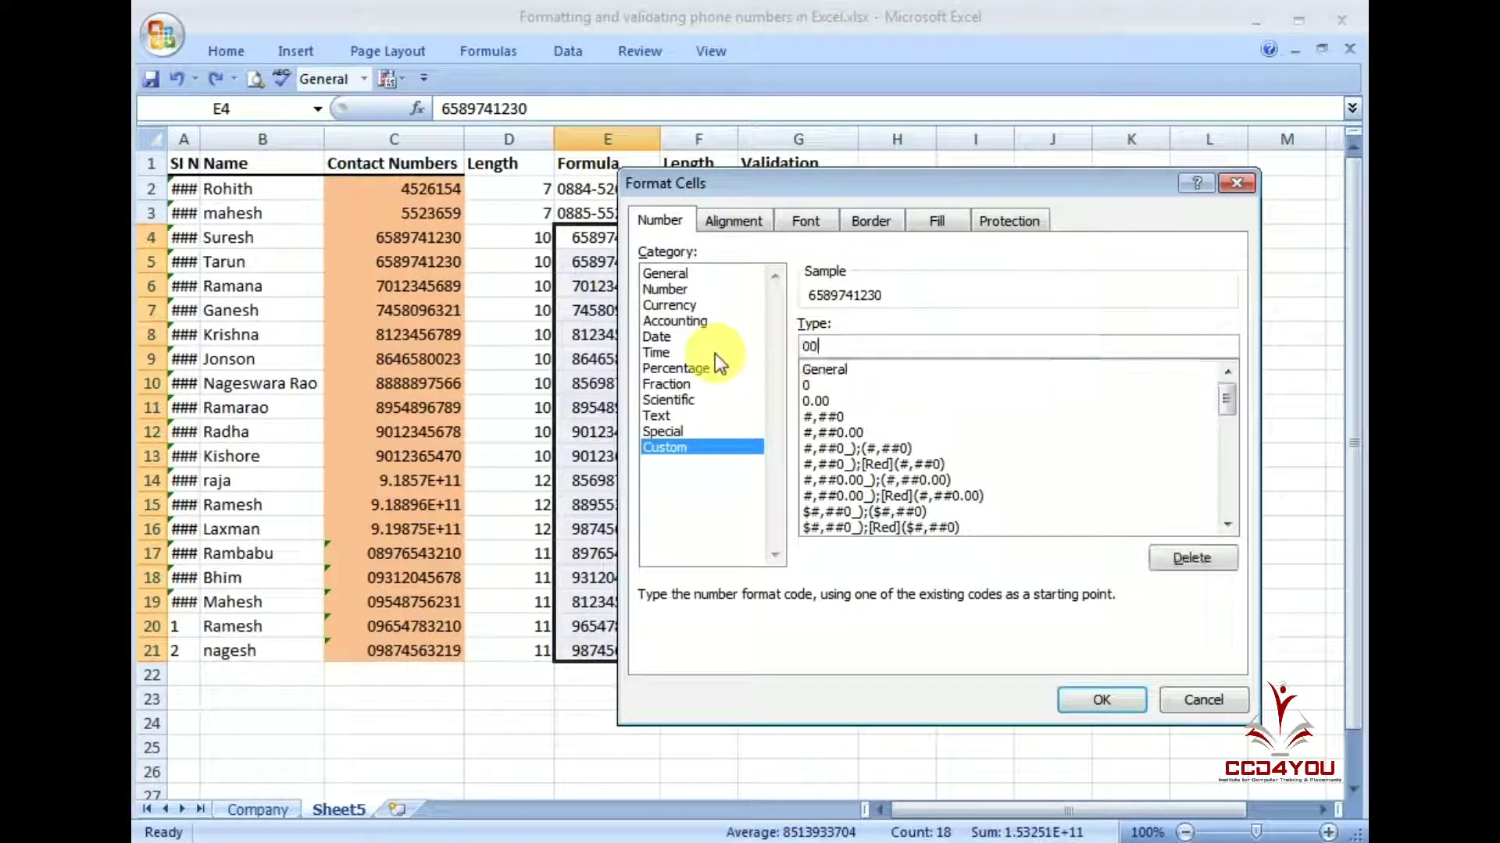
key(BackSpace)
key(BackSpace)
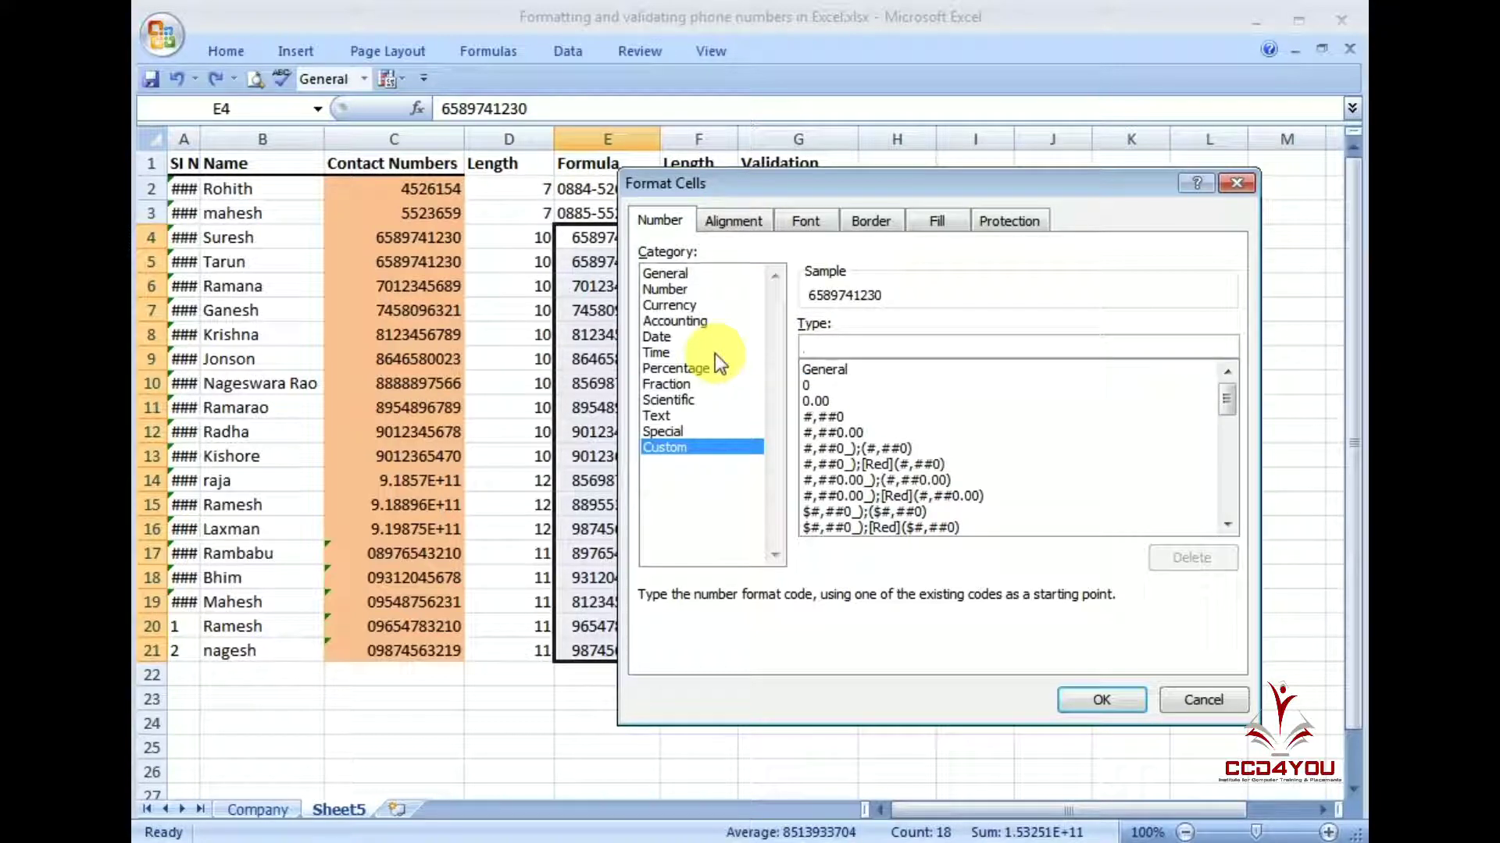
text(#)
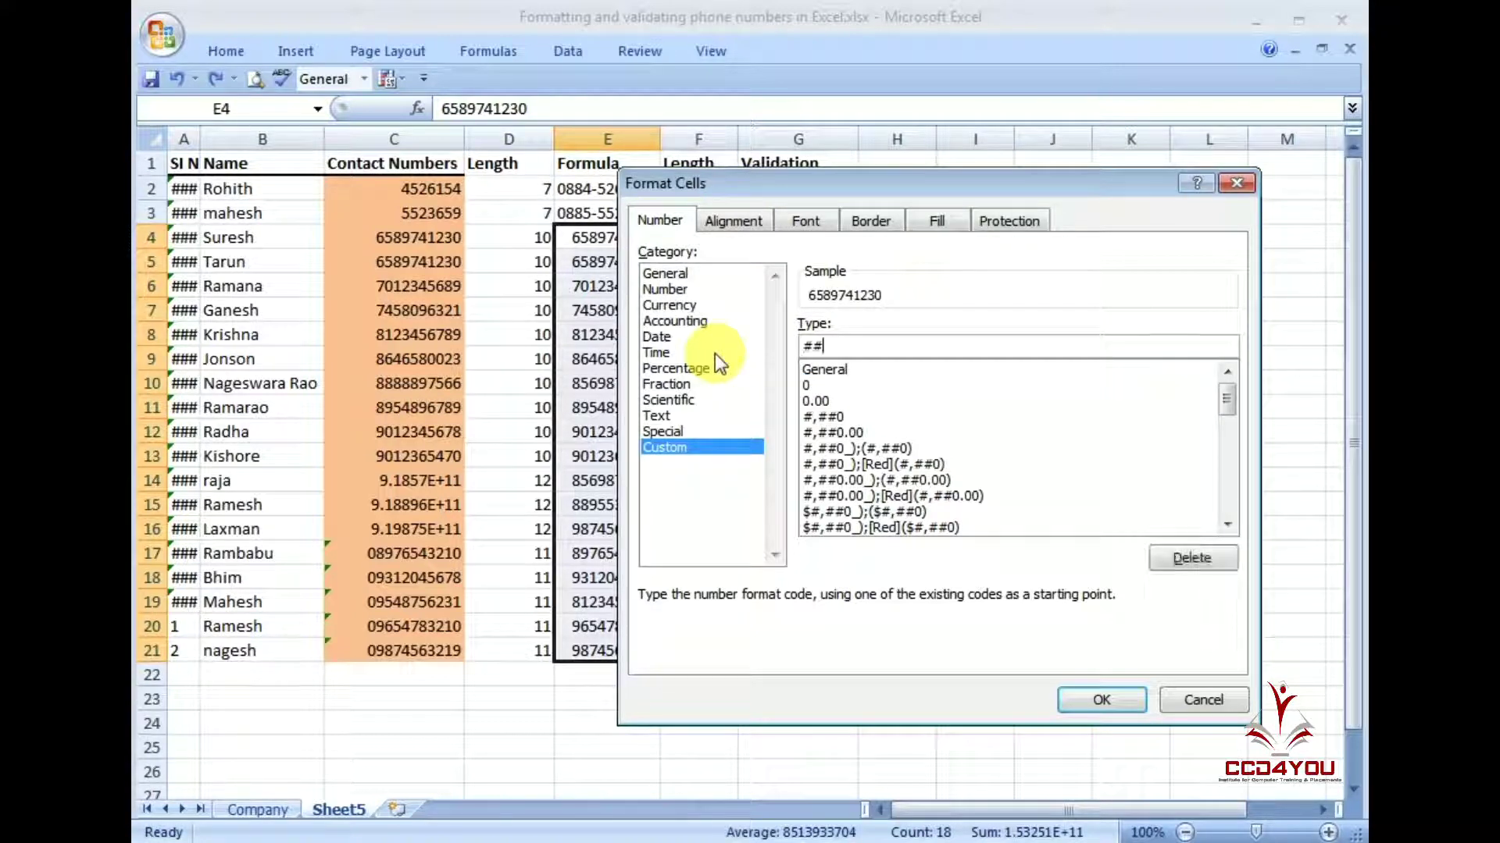
text(# ###)
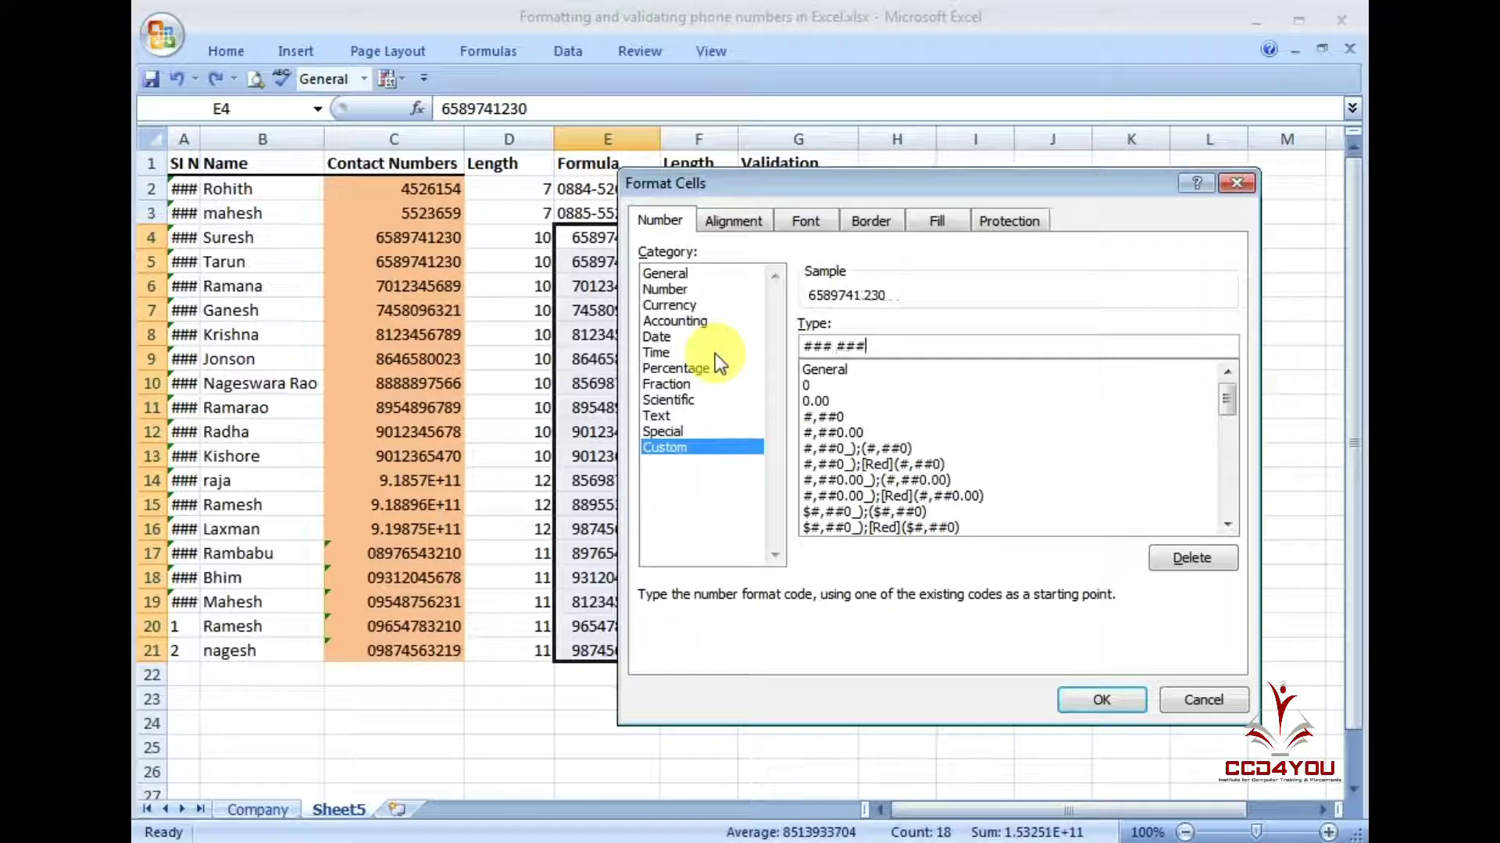
text( ####)
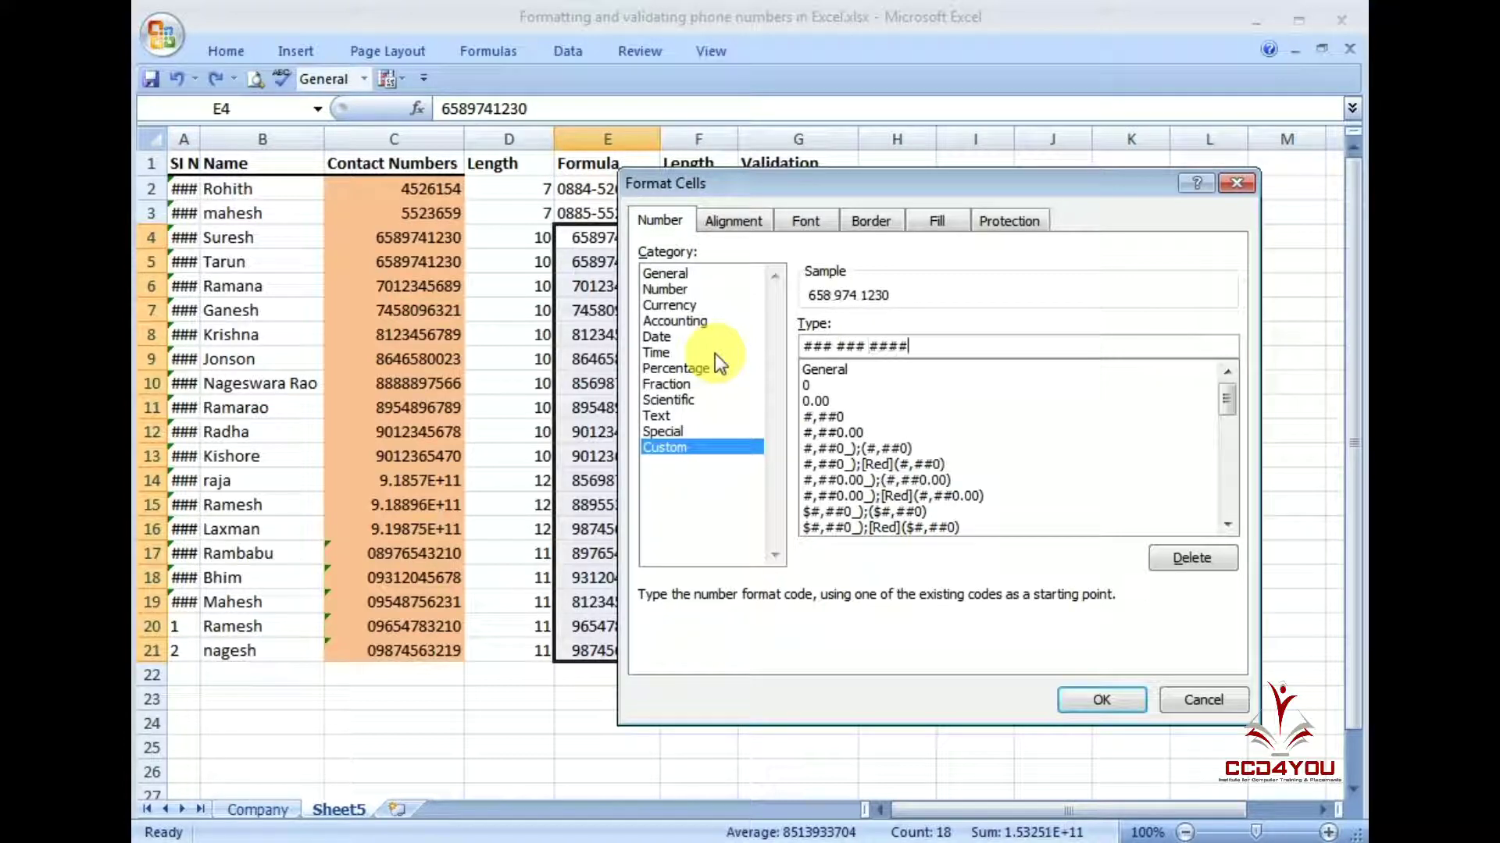
key(Return)
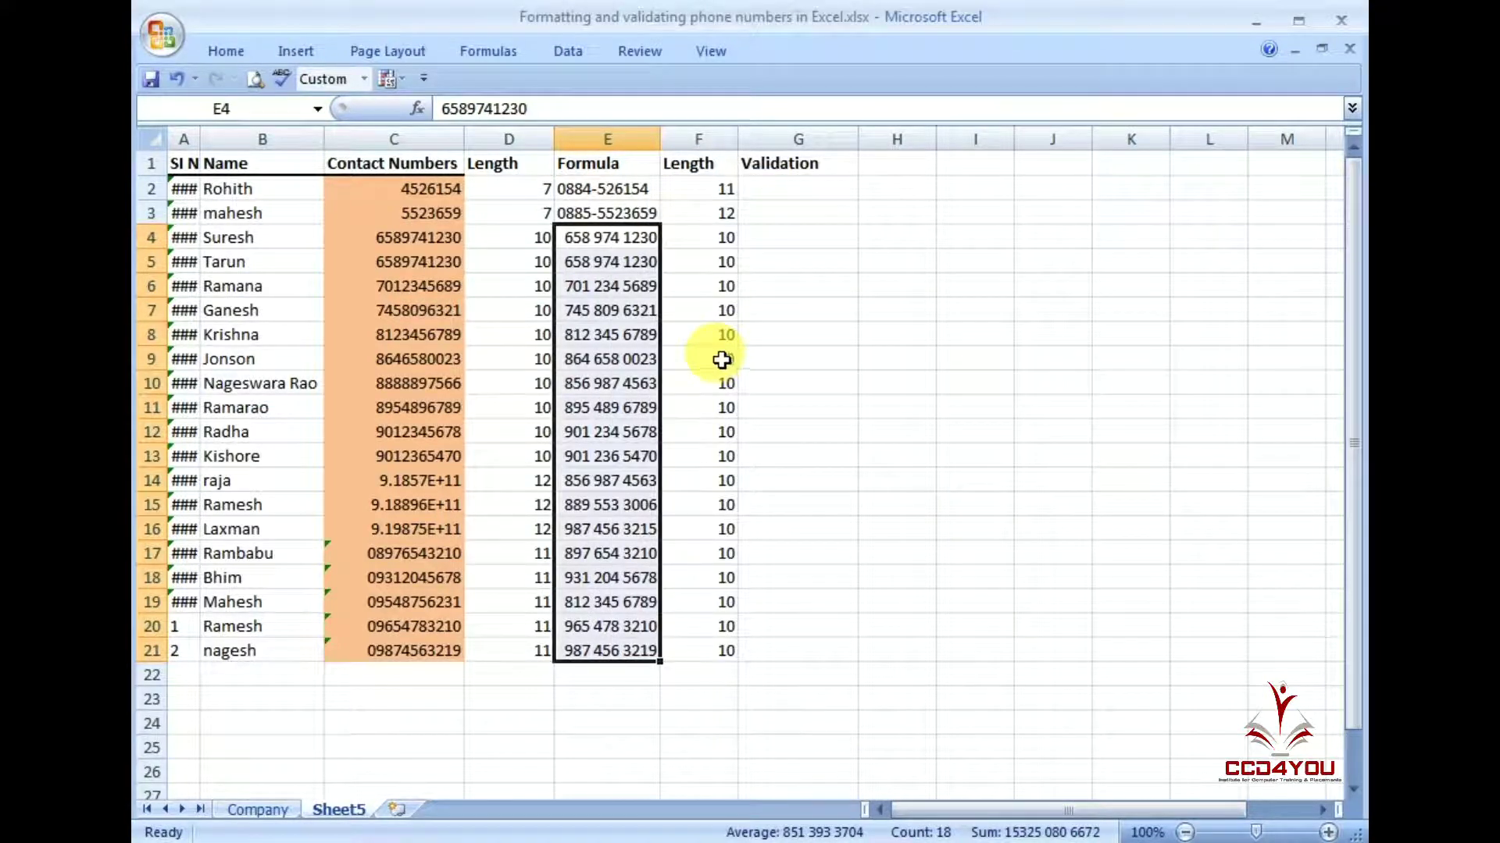
click(625, 286)
drag(647, 236, 662, 664)
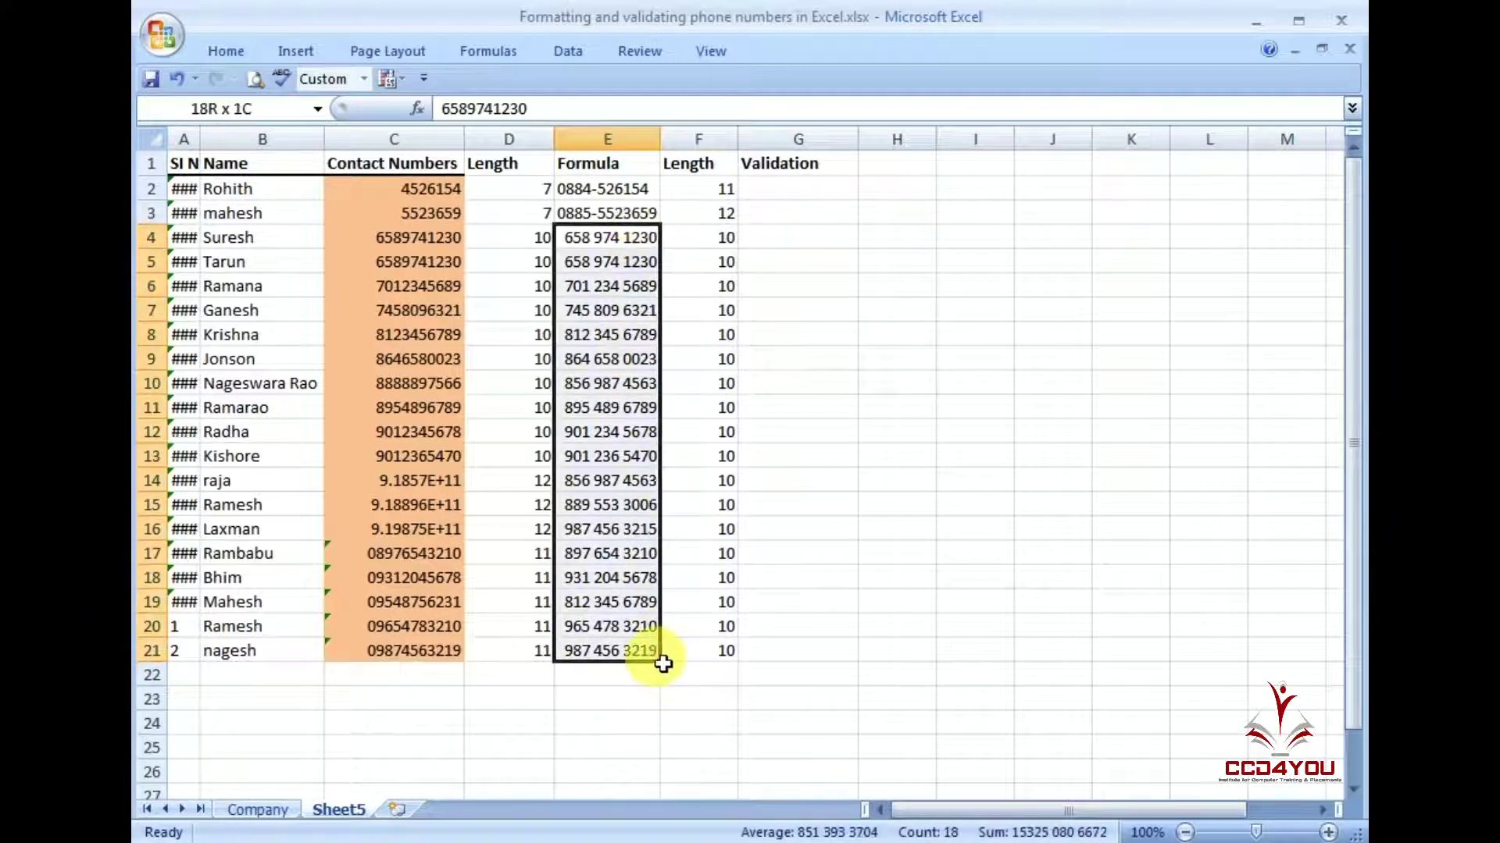
click(601, 335)
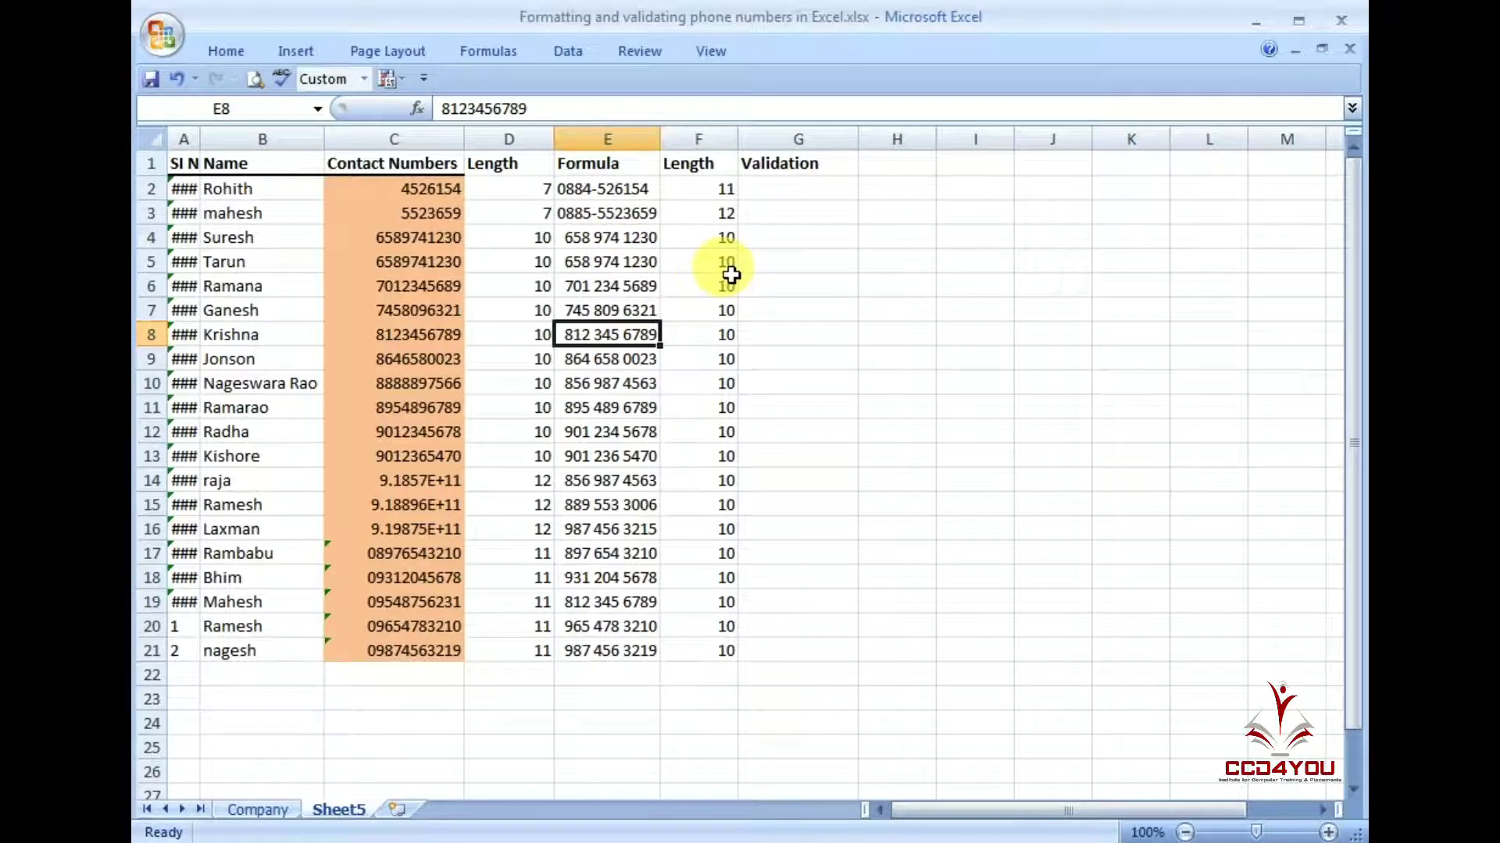
Compare the original Contact Numbers, length formulas and formatted numbers in columns C to F.
drag(409, 189, 403, 648)
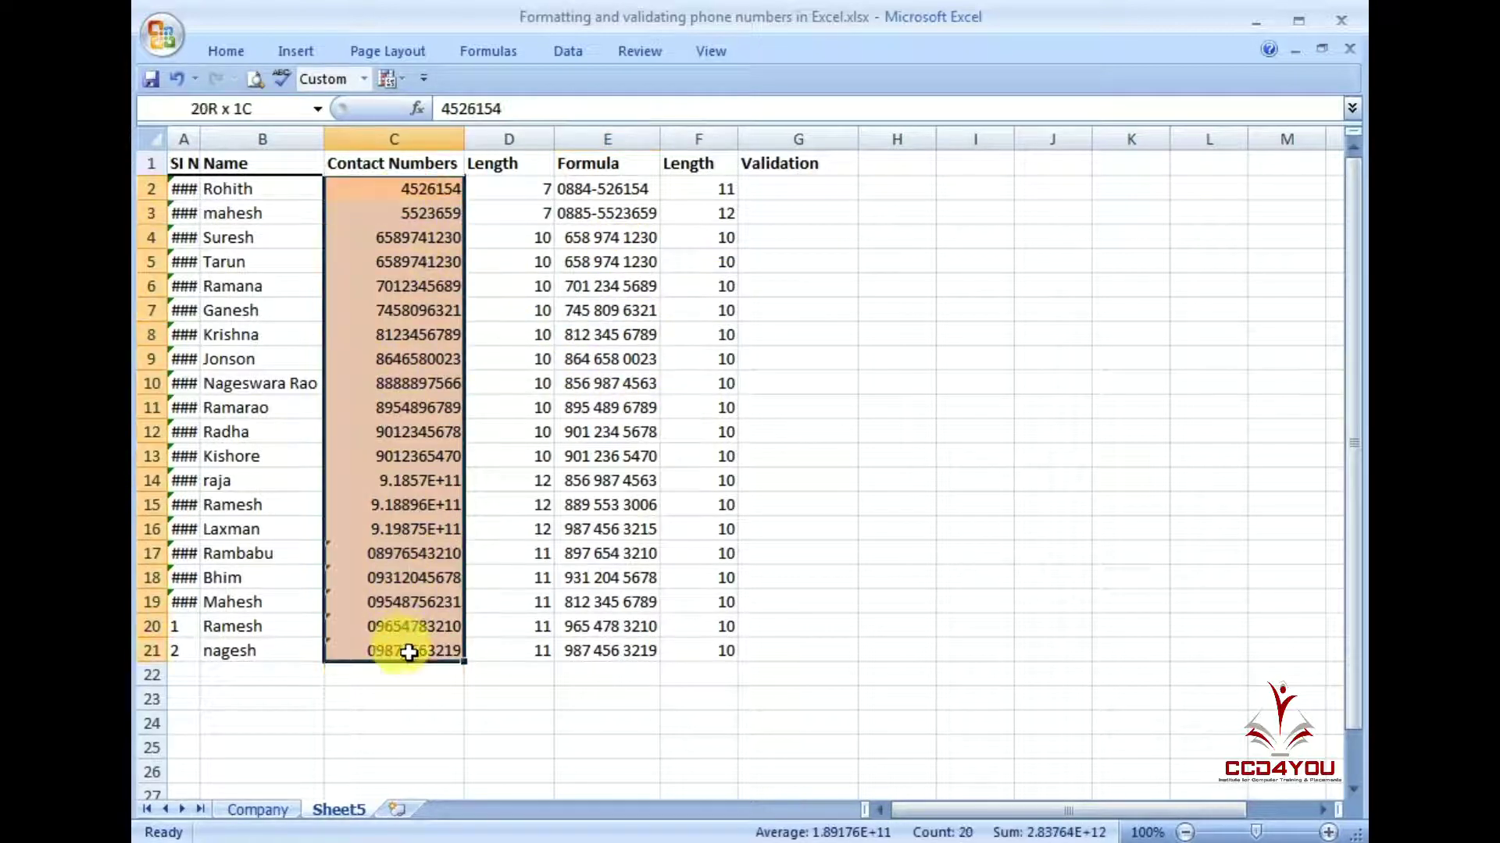
click(258, 809)
click(992, 278)
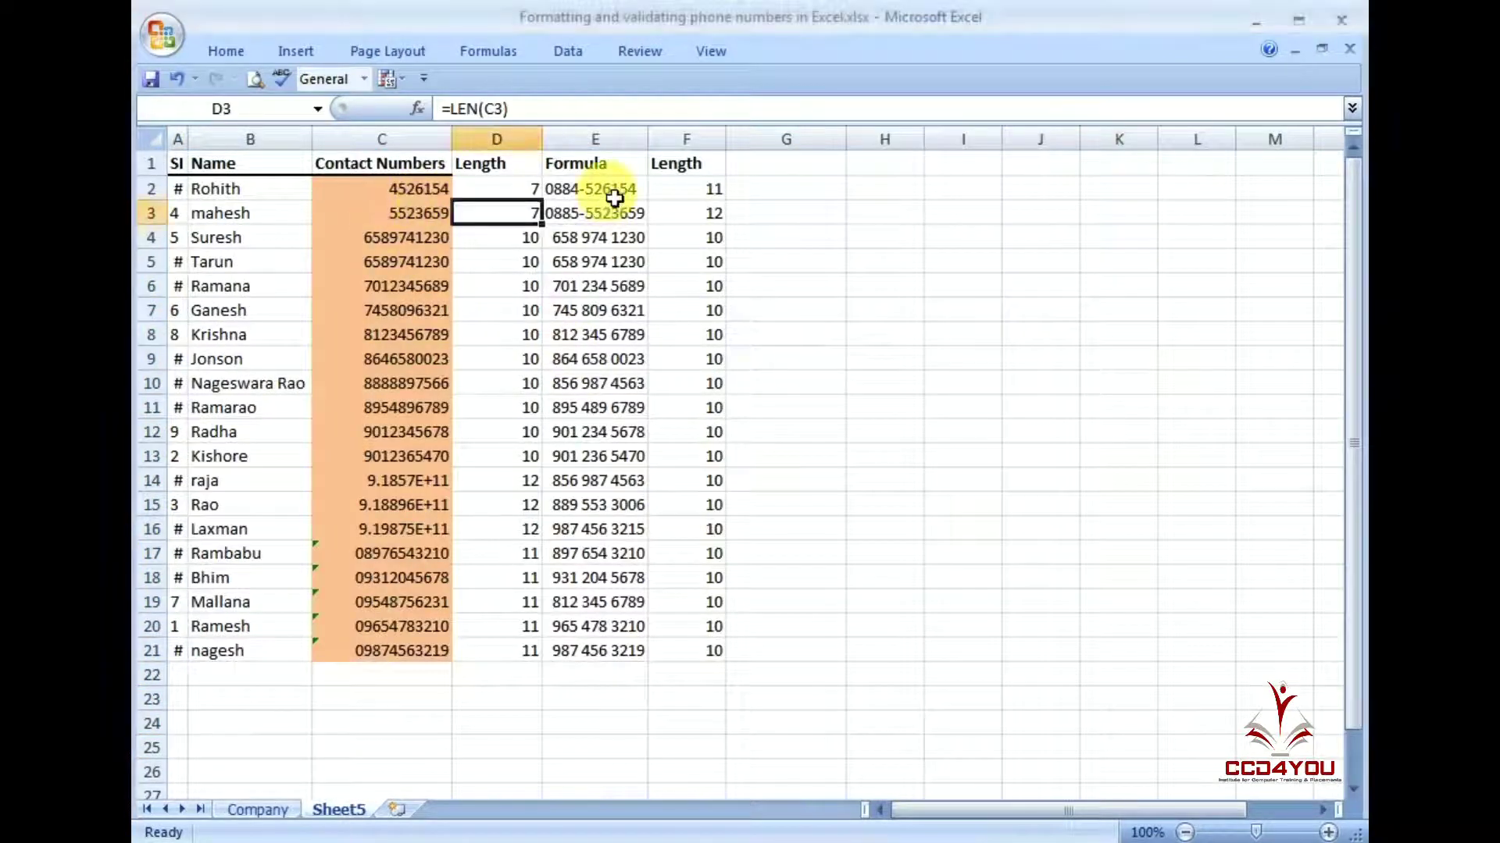
double_click(496, 214)
key(shift+Home)
text(=)
click(596, 213)
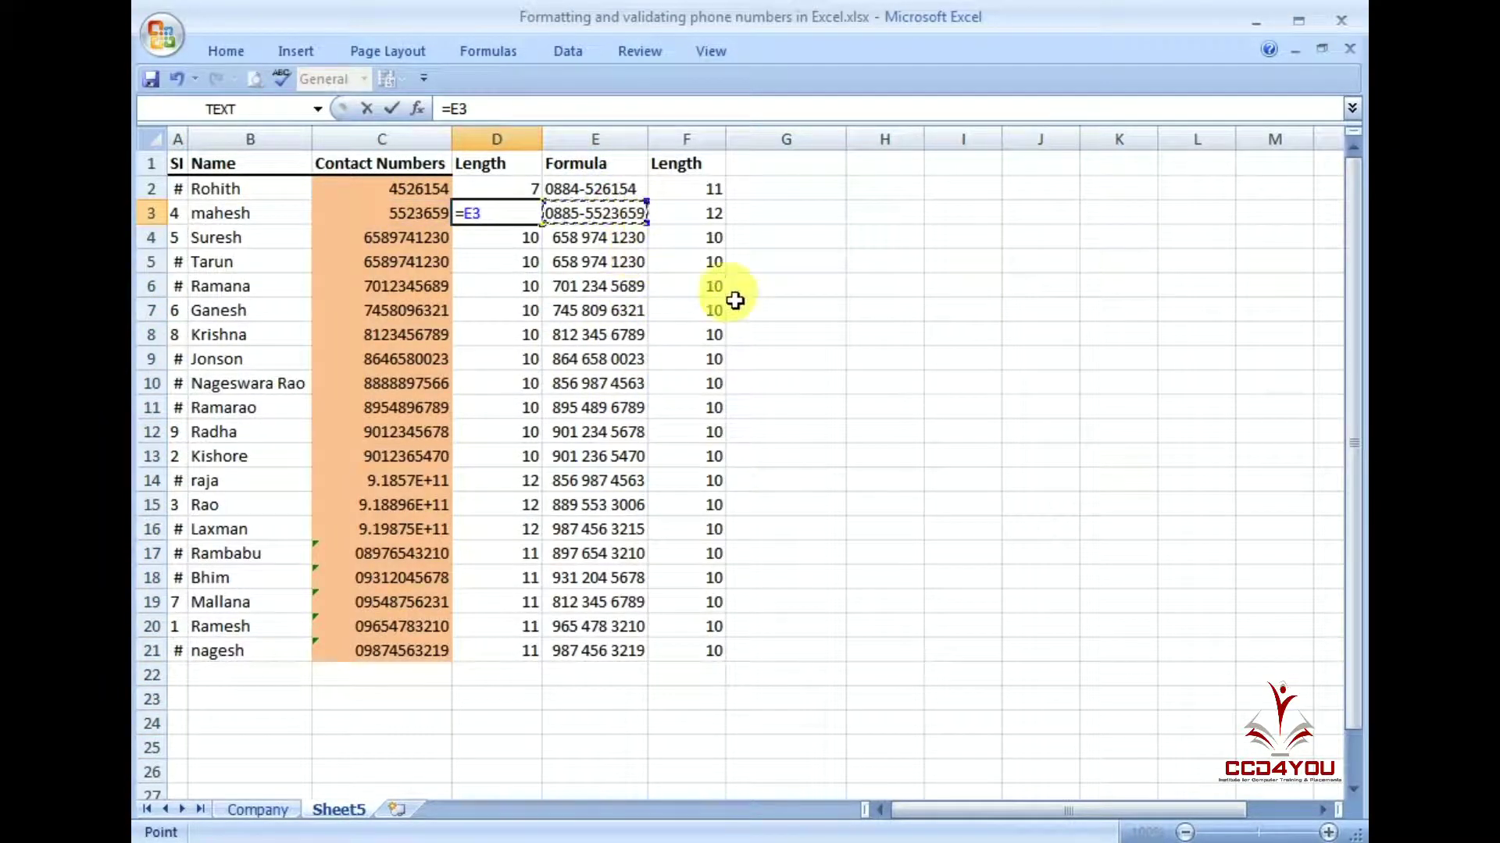
key(Escape)
drag(617, 190, 596, 653)
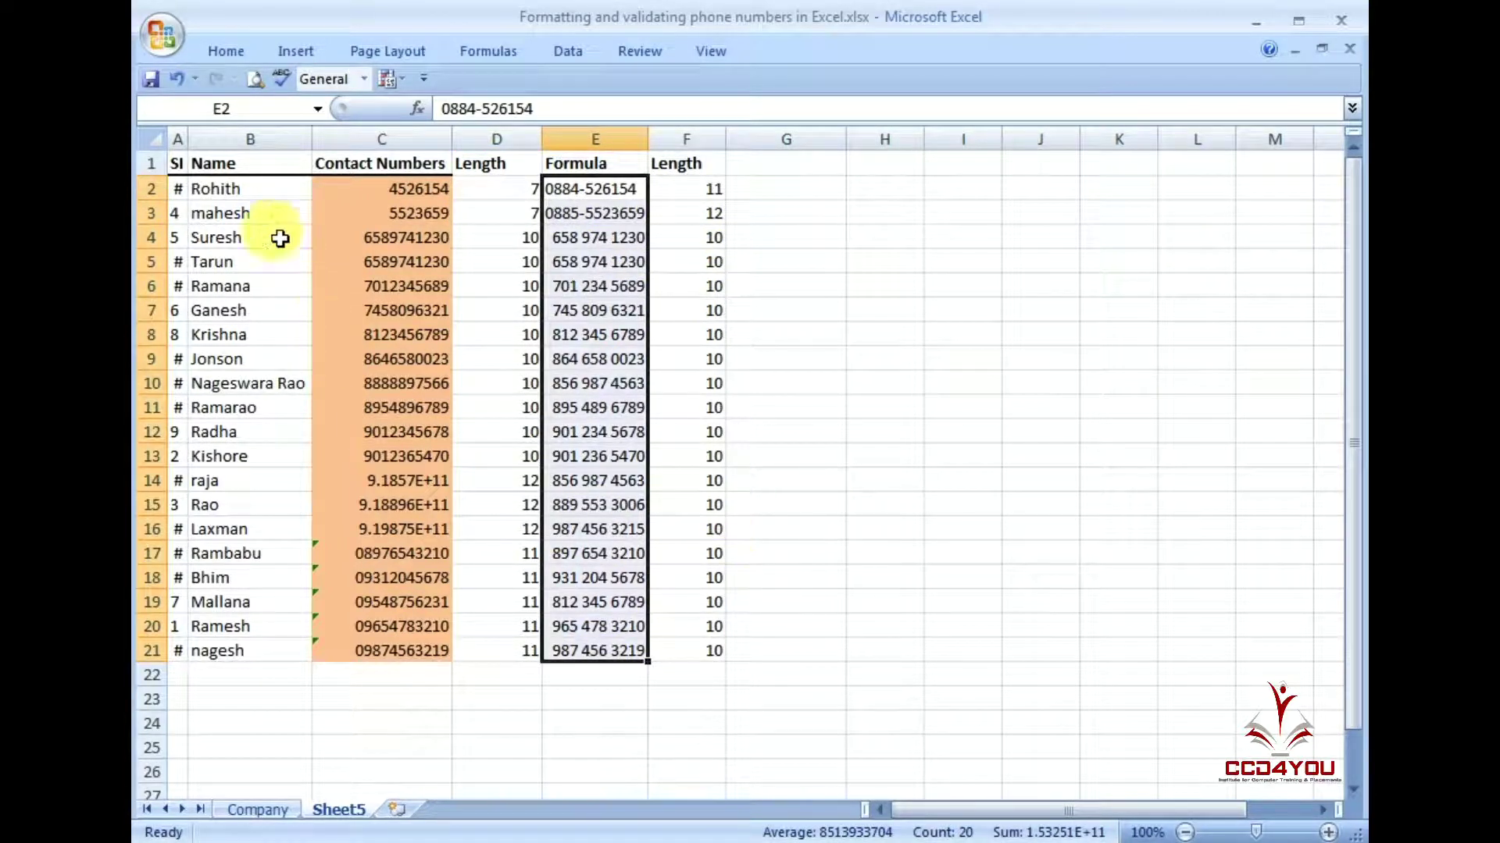
click(250, 190)
click(686, 213)
click(269, 217)
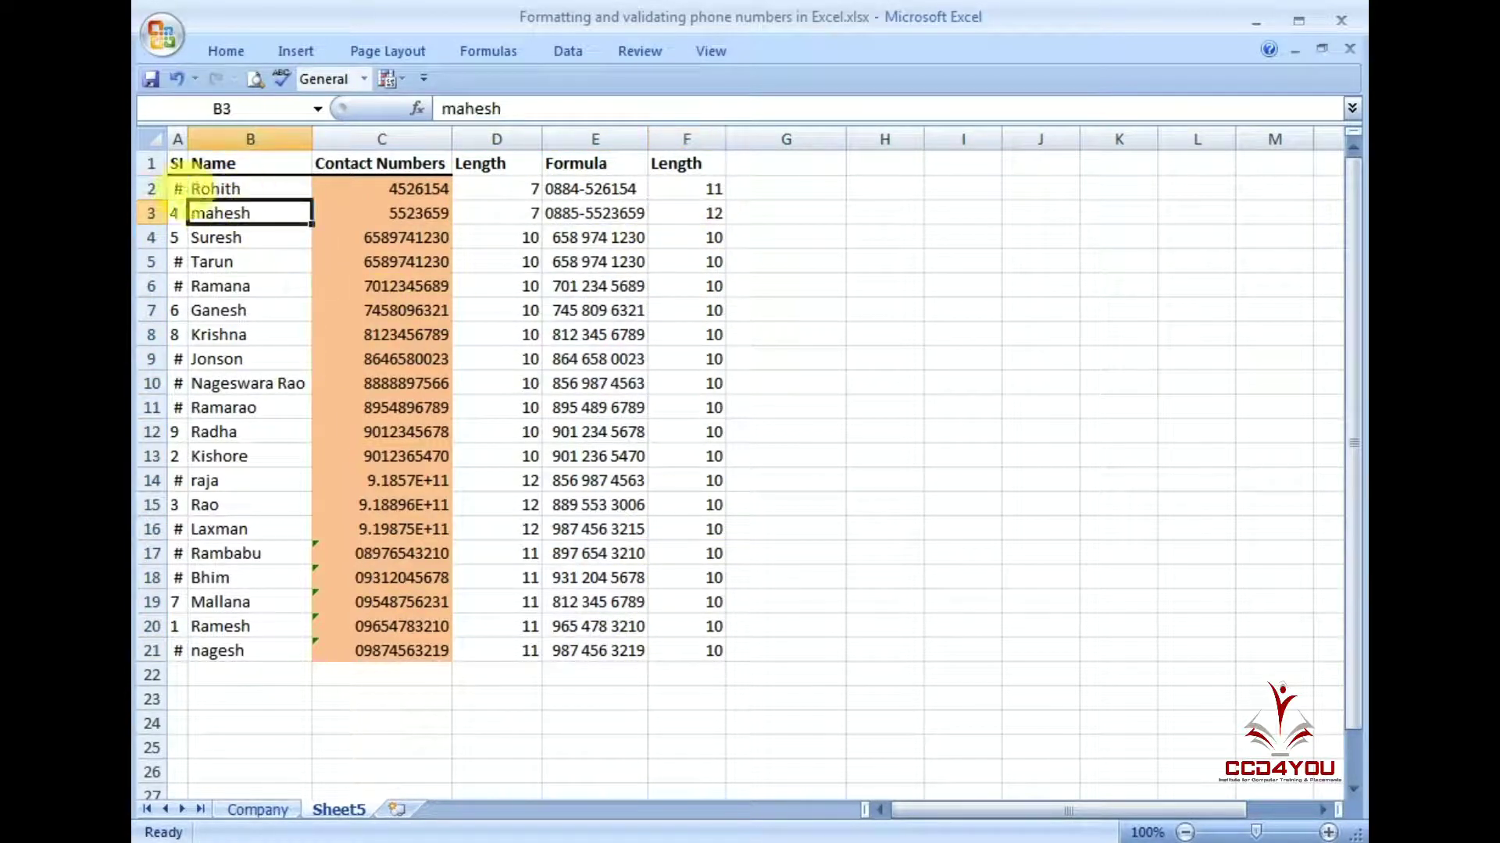
Autofit column A so every SI No shows in full, then select the table from A1.
double_click(188, 142)
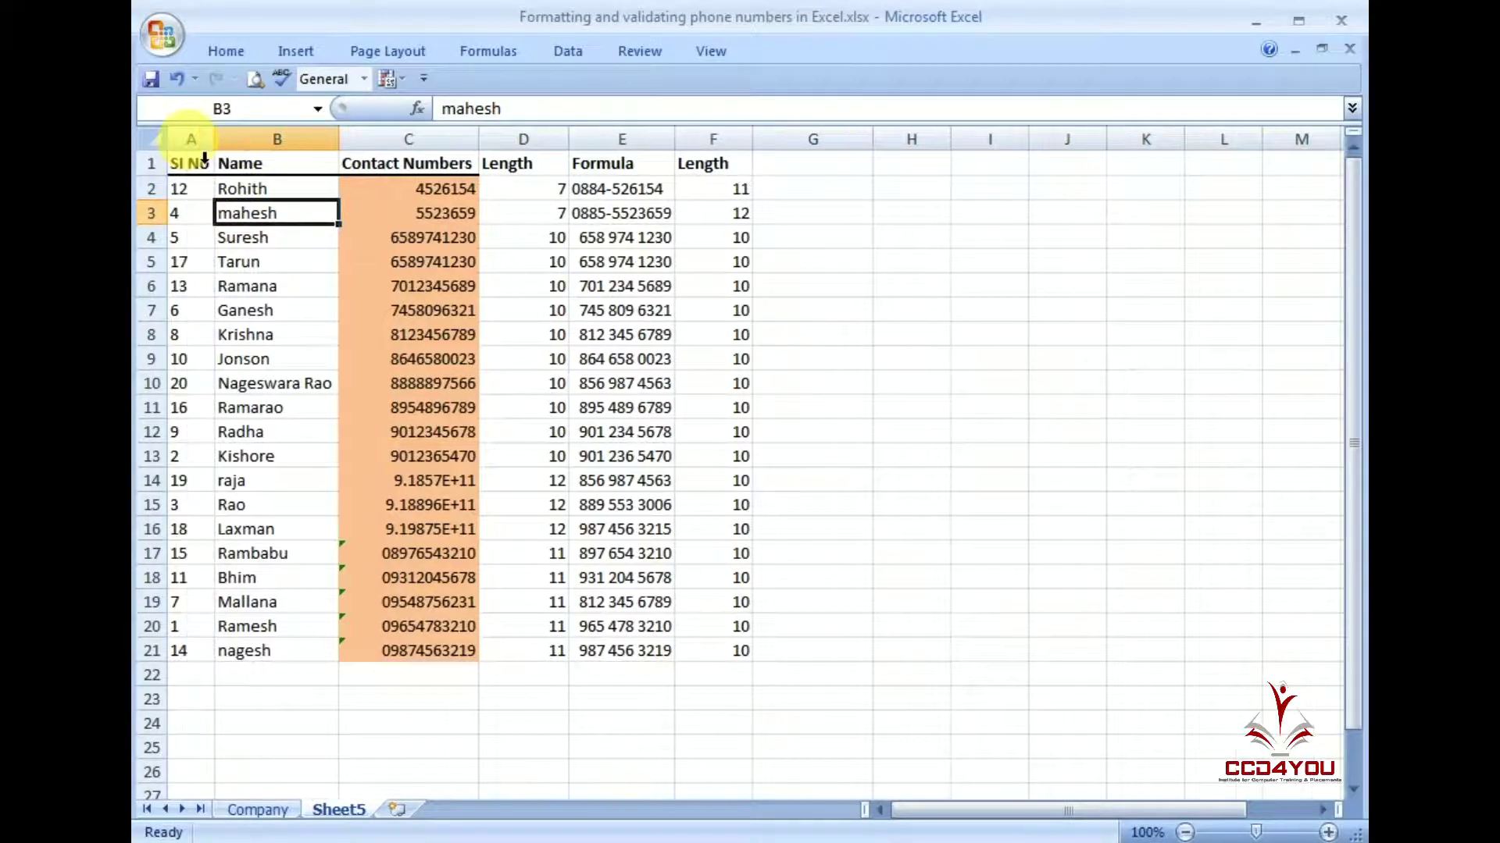
click(192, 165)
drag(201, 170, 701, 642)
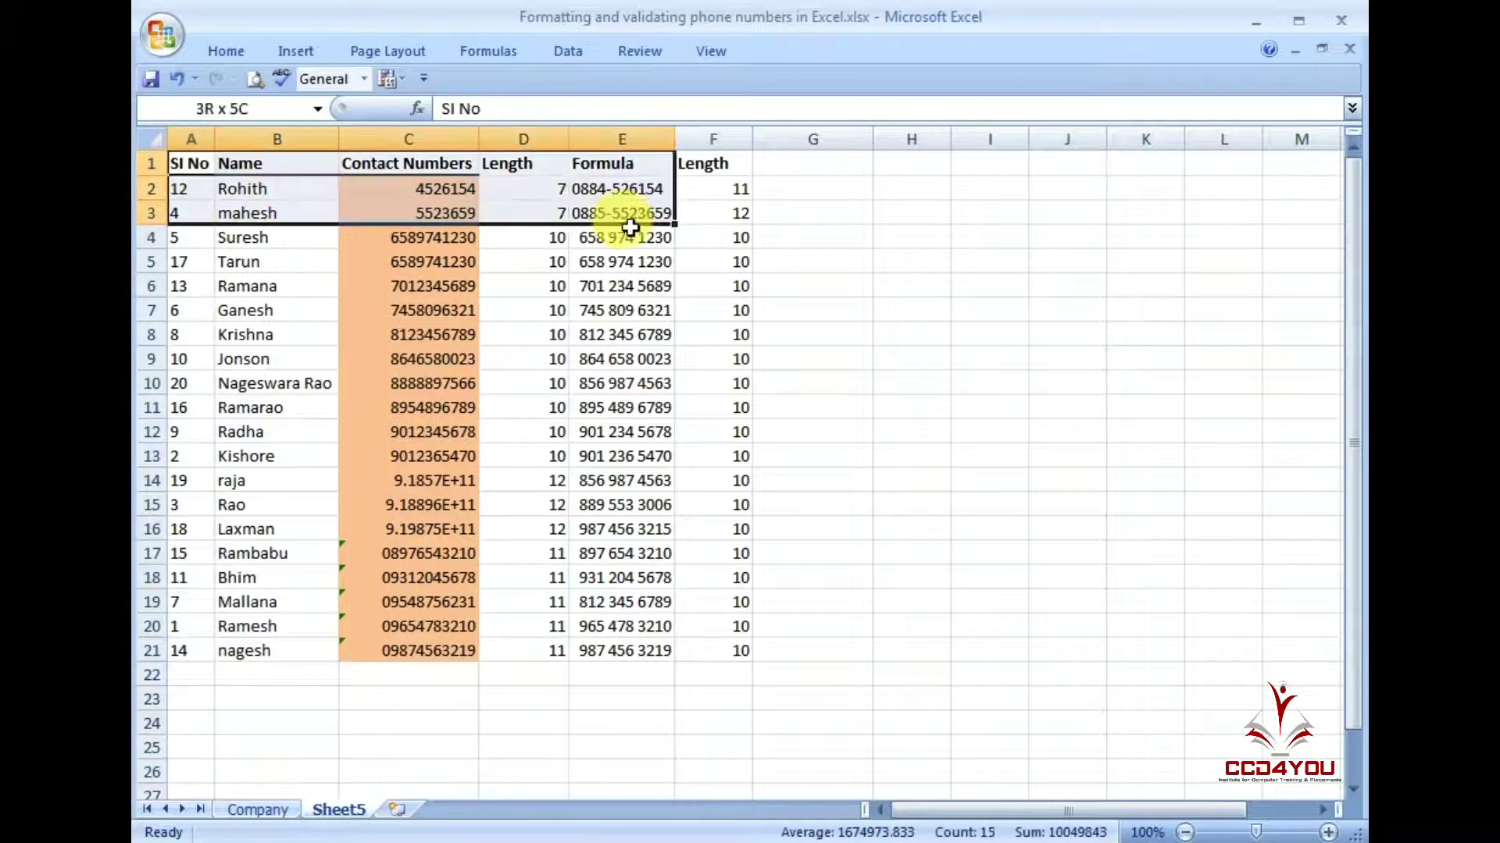
Sort A1:F21 by SI No, Smallest to Largest.
drag(702, 641, 702, 662)
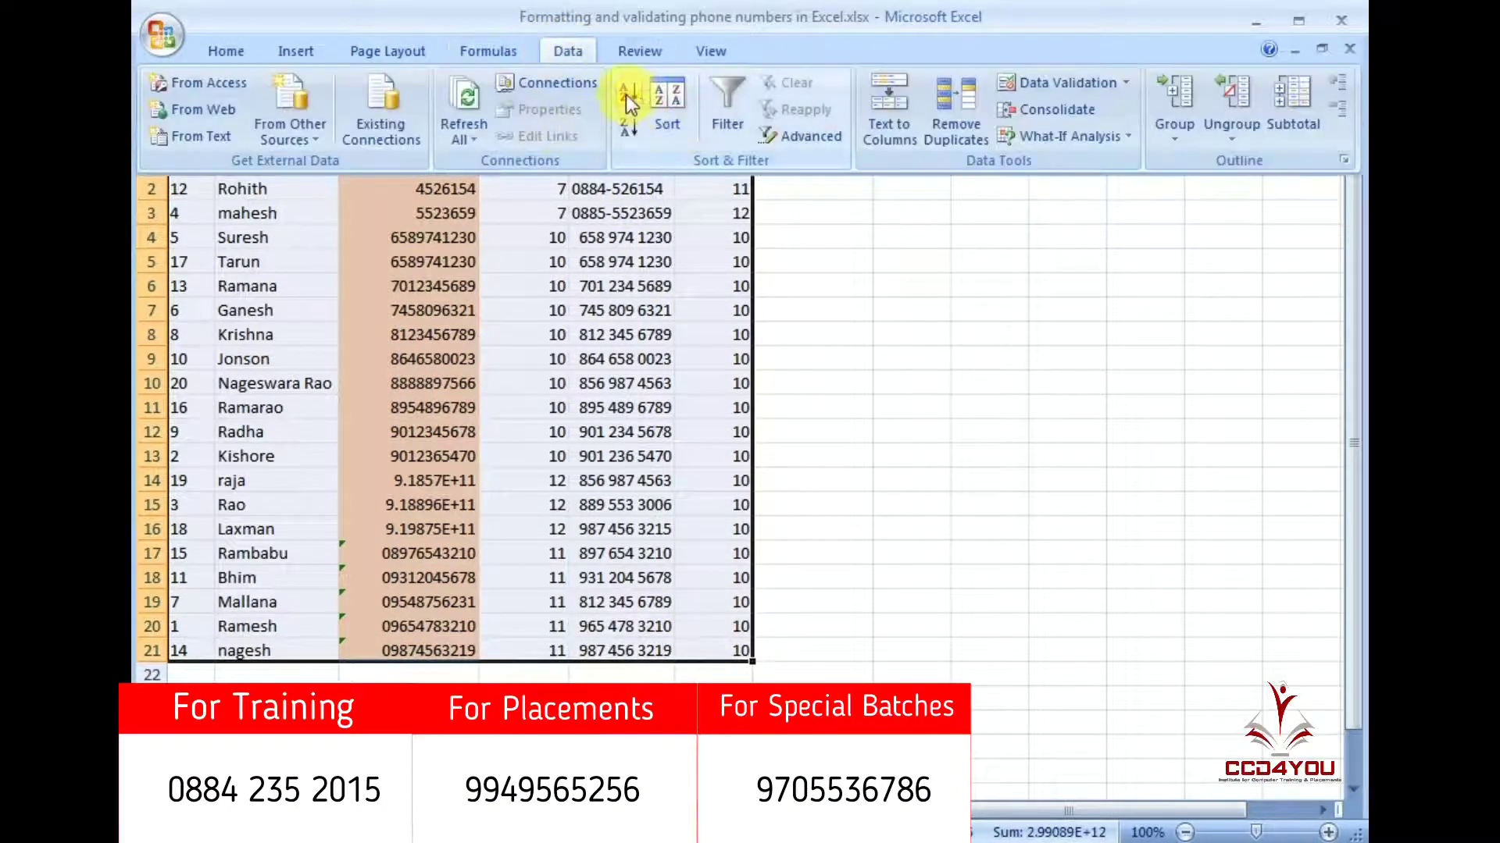
click(668, 97)
click(732, 419)
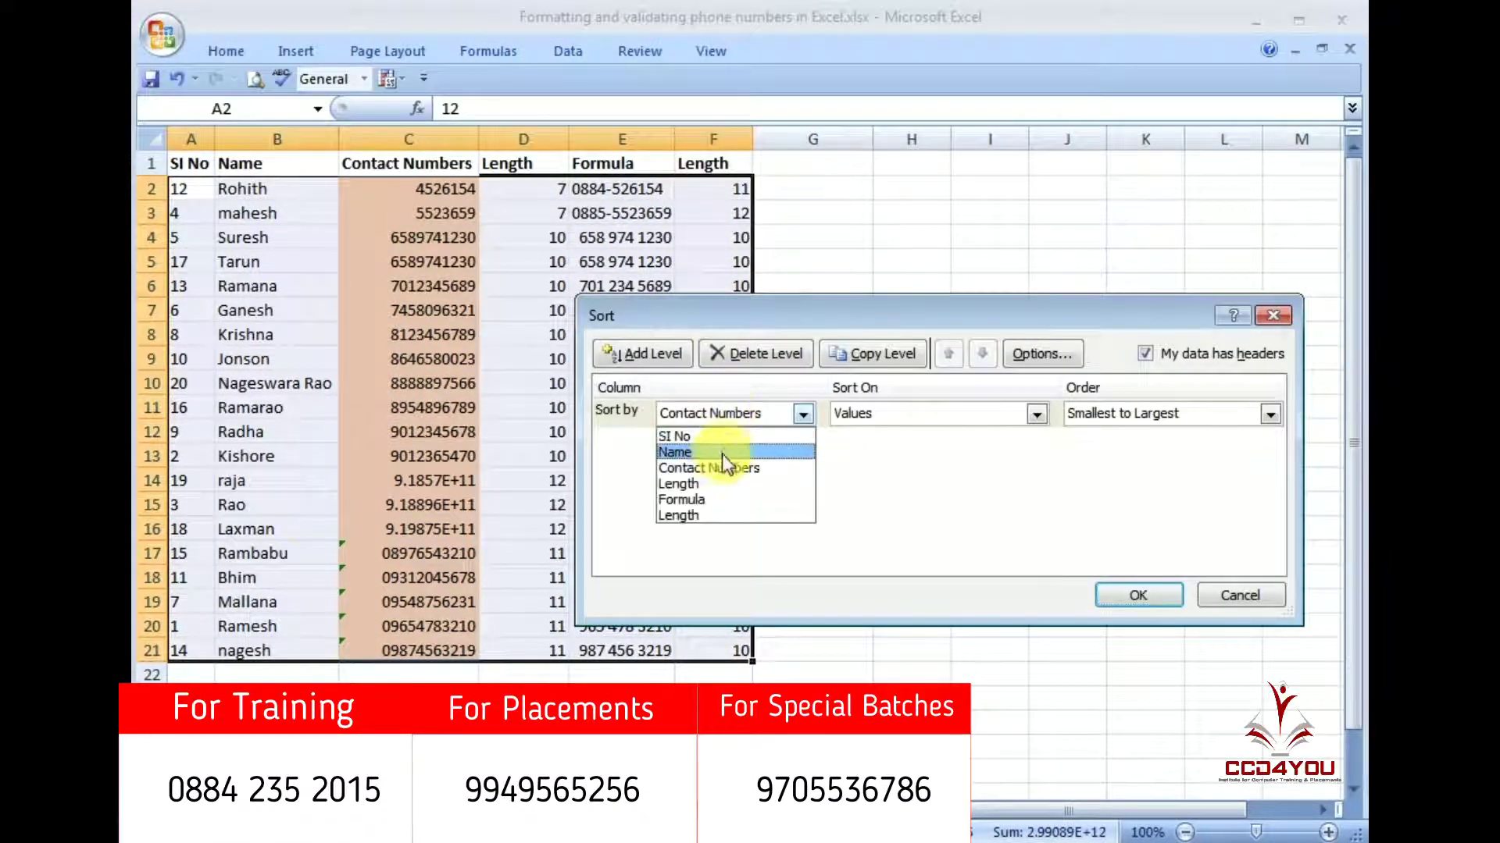
click(687, 435)
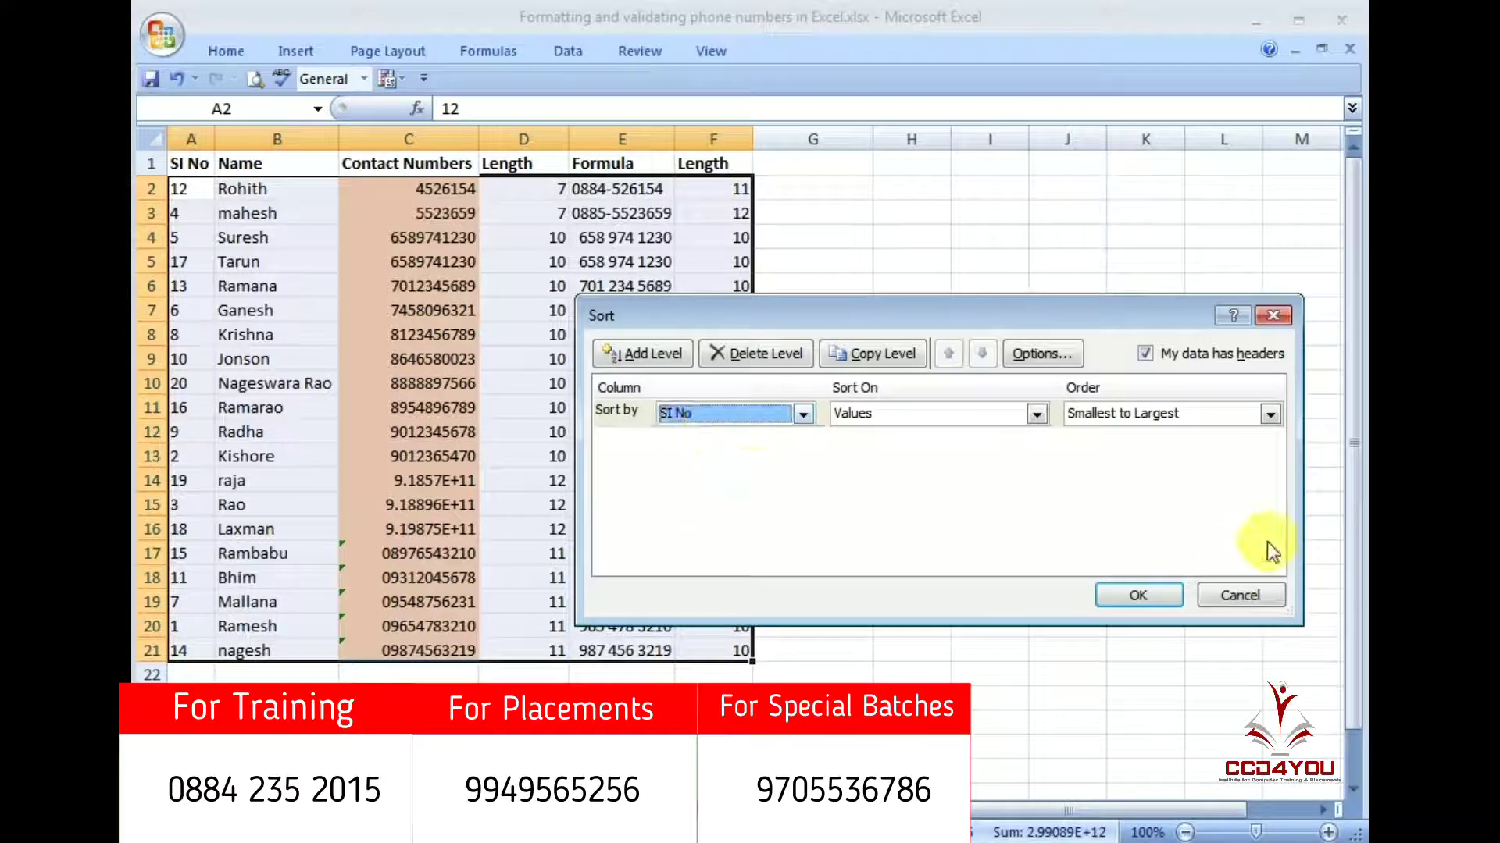
click(1200, 410)
click(1174, 438)
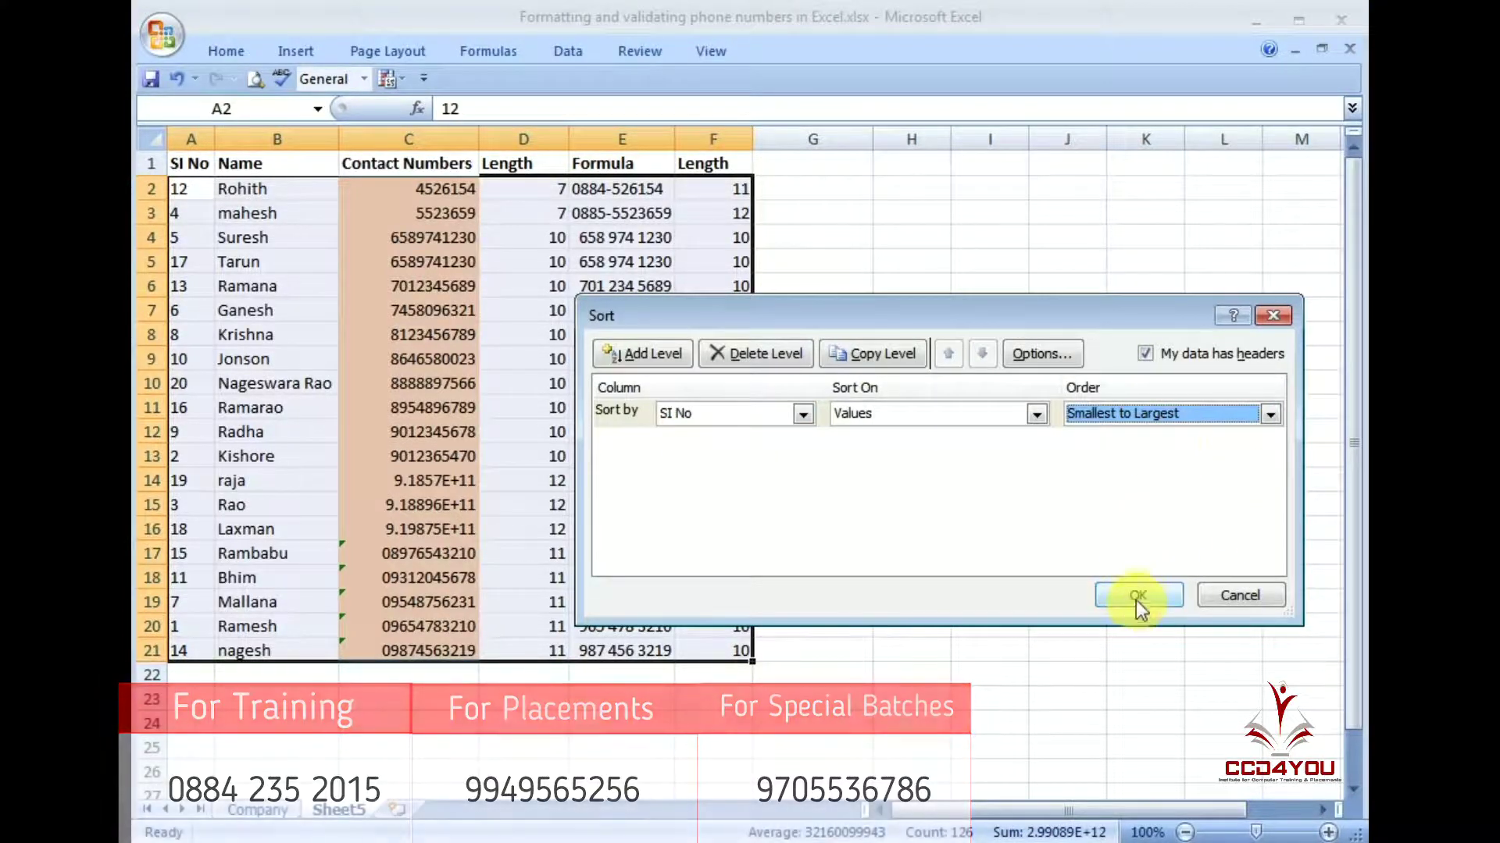
click(1137, 598)
Review the sorted table, selecting A2:B3 and the formatted numbers in column E.
click(309, 286)
drag(188, 191, 319, 656)
click(422, 310)
mouse_move(617, 188)
mouse_down()
mouse_move(652, 298)
mouse_move(652, 656)
mouse_up()
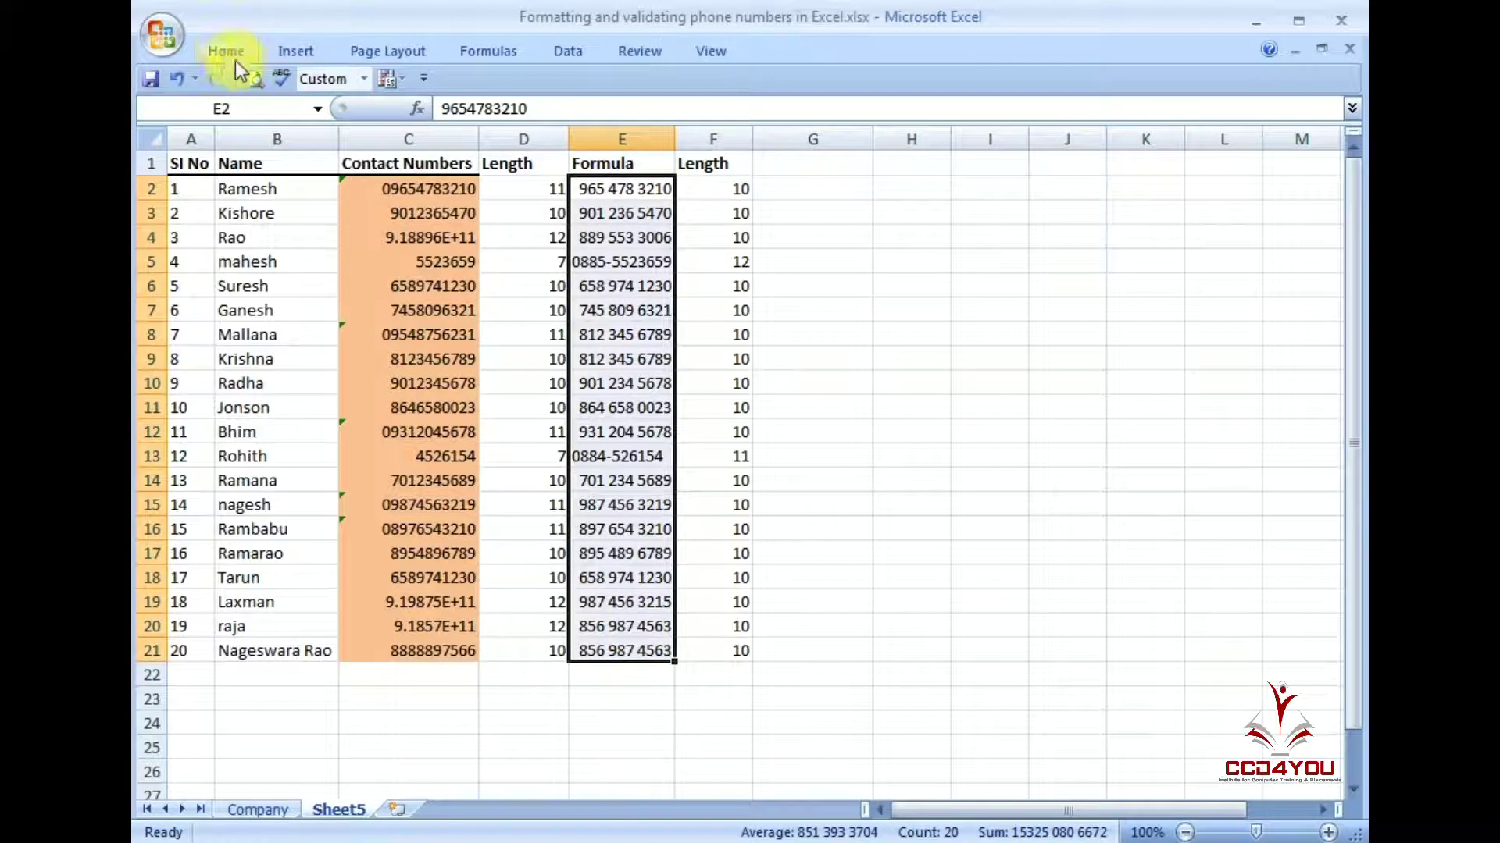
Shade the formatted numbers in E2:E21 with a green fill.
click(246, 59)
click(420, 128)
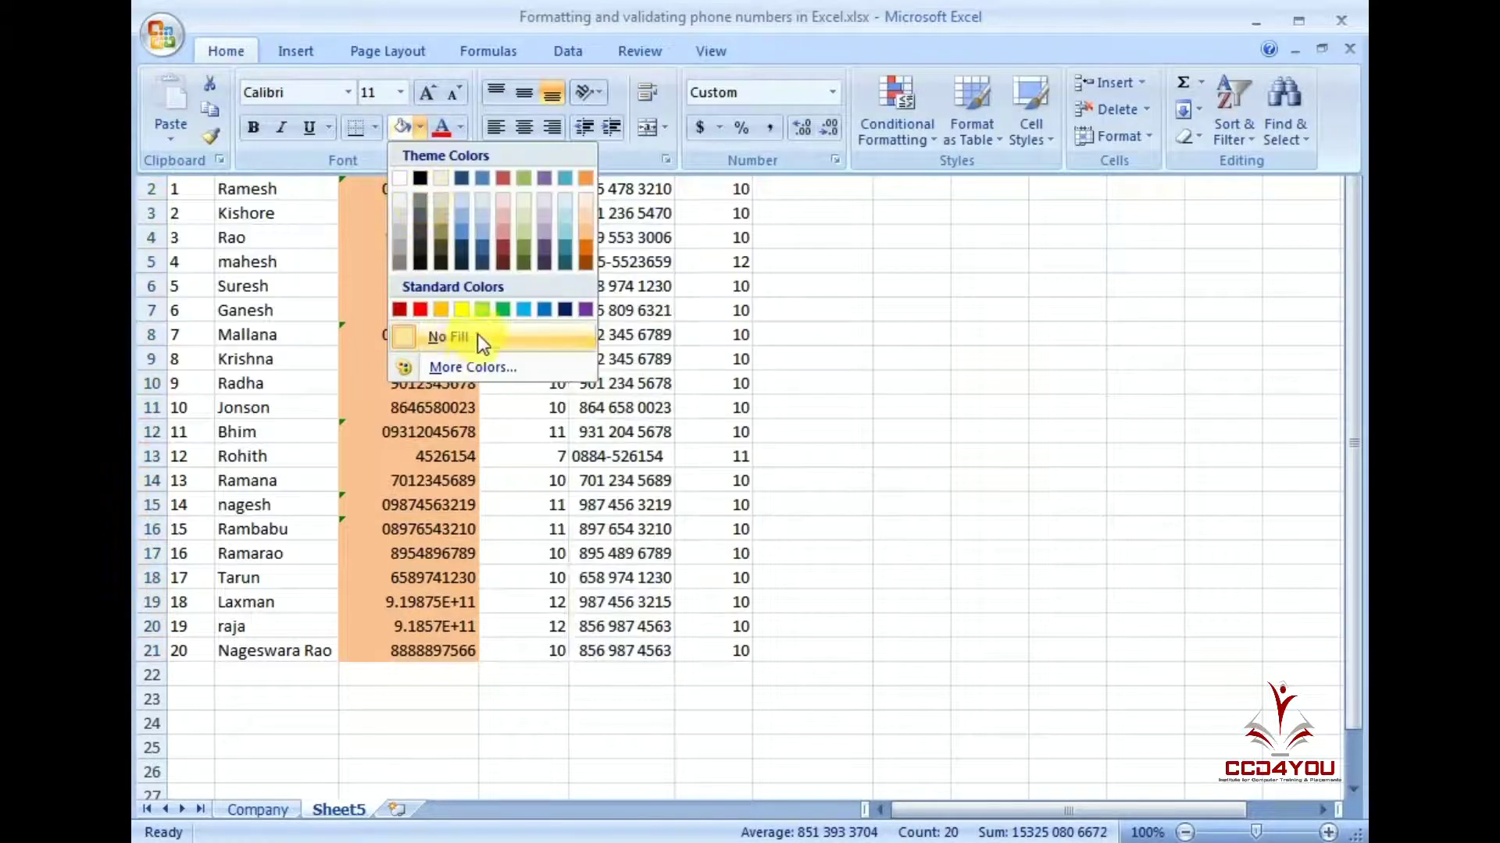
click(482, 310)
click(789, 293)
Copy the green numbers in E2:E21 and go to the Company sheet.
drag(653, 191, 641, 651)
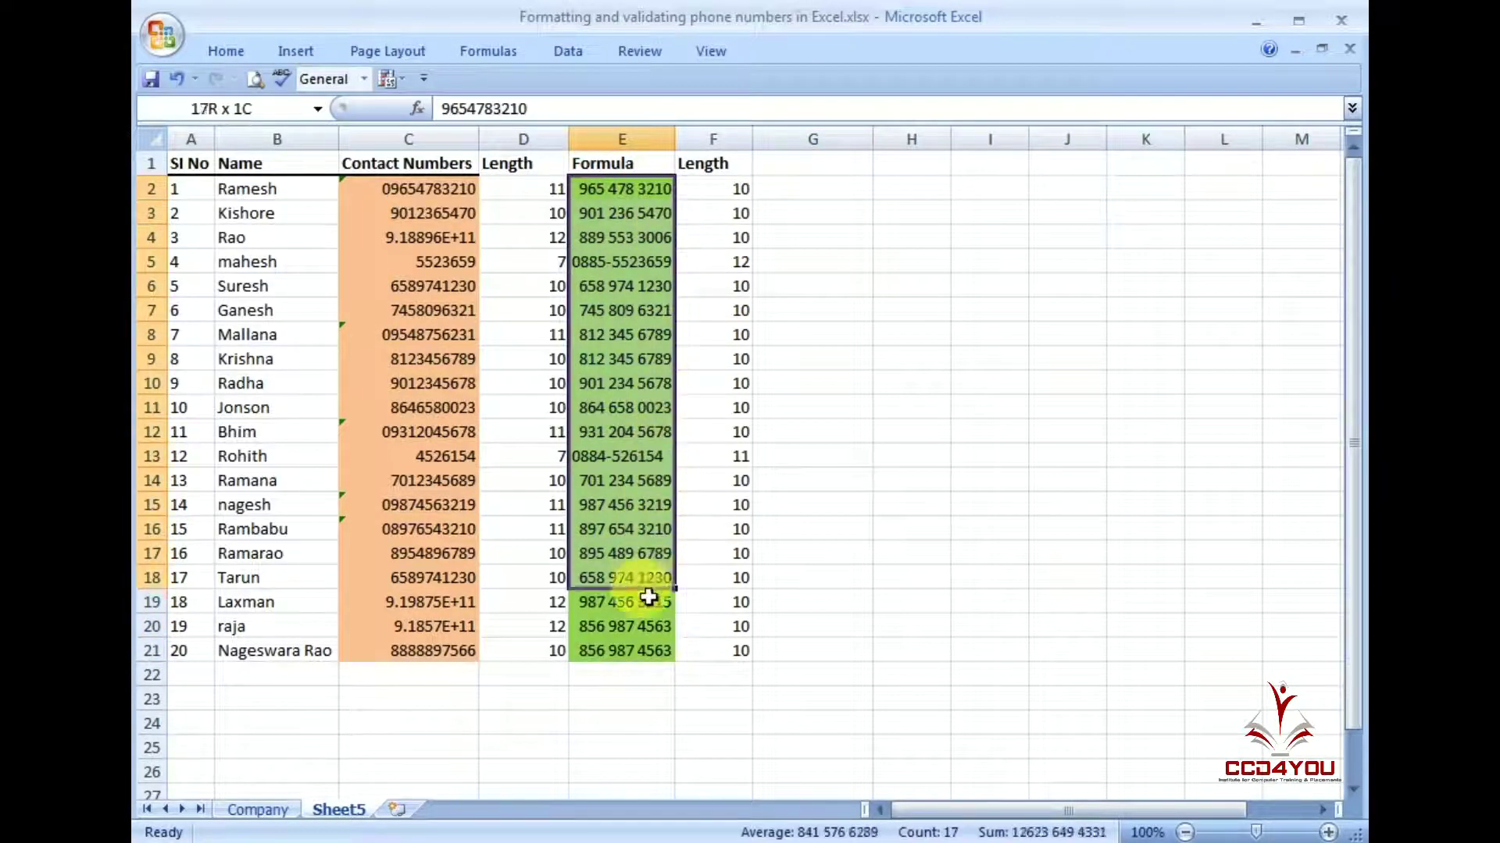
right_click(604, 335)
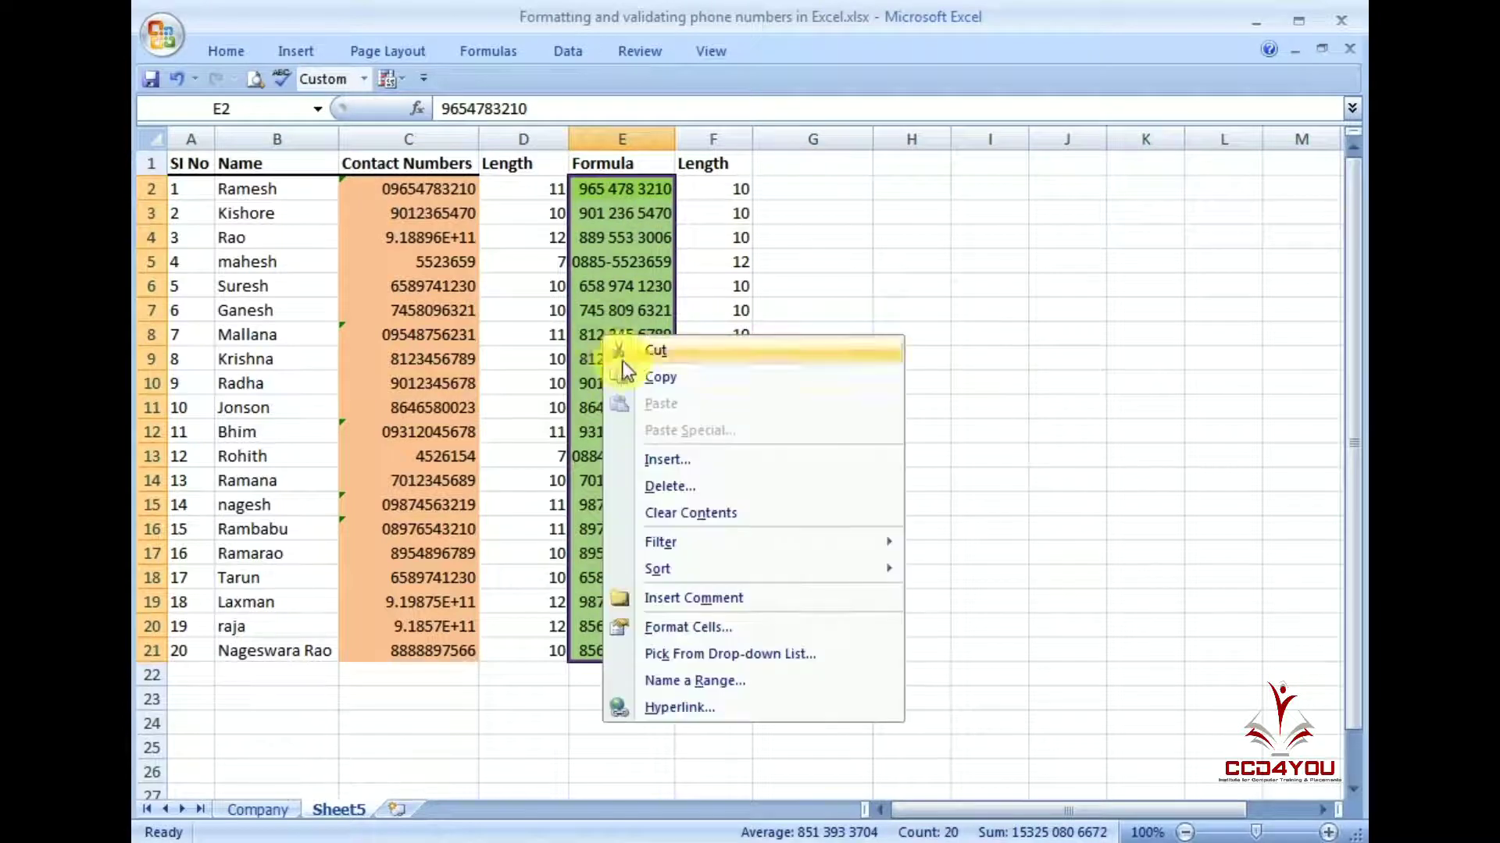
click(724, 378)
click(261, 810)
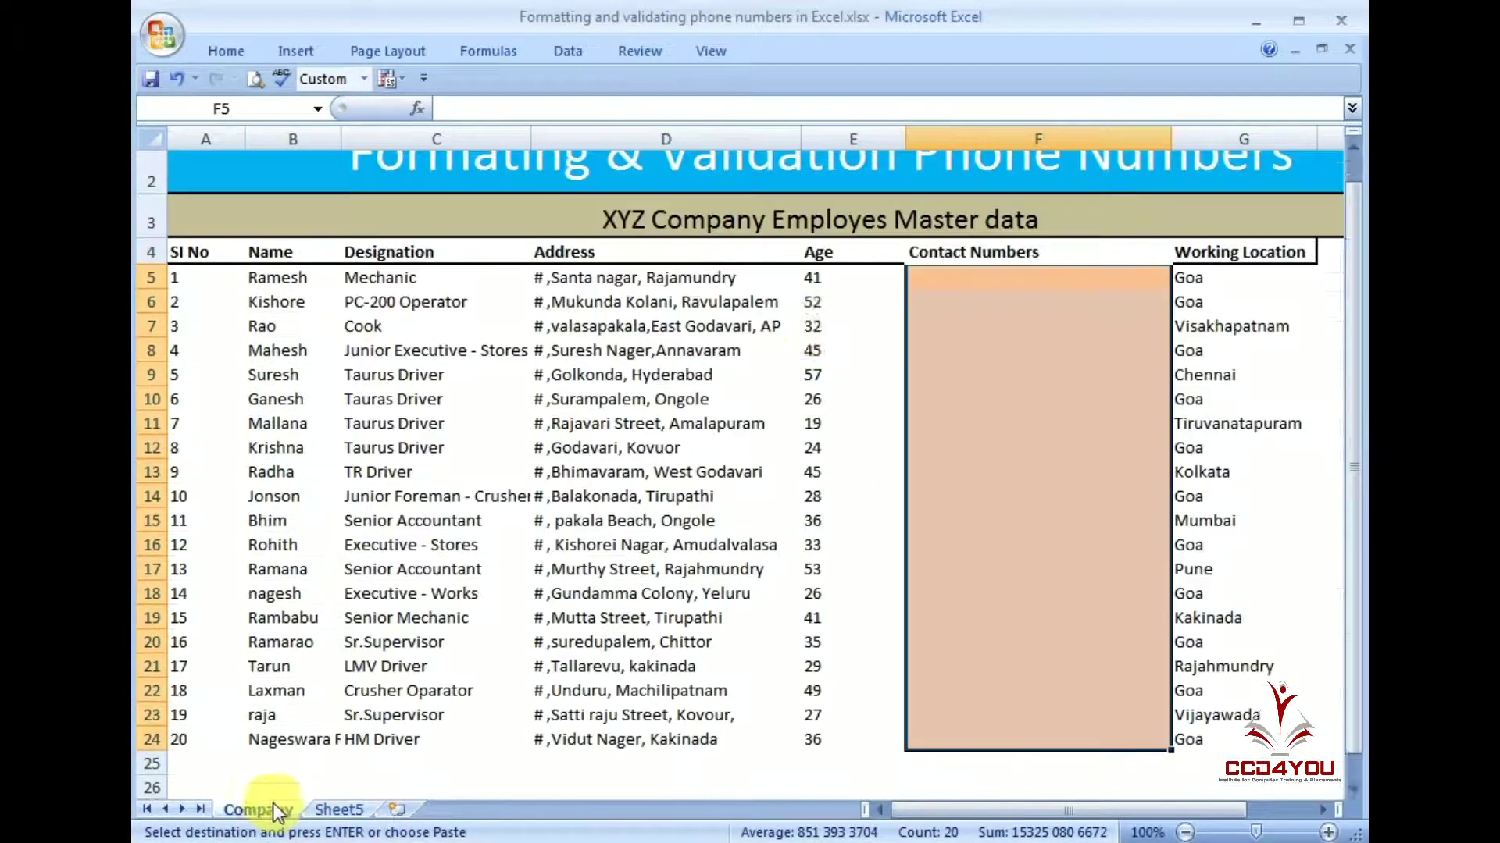
Paste the green formatted numbers into Contact Numbers starting at F5.
right_click(952, 281)
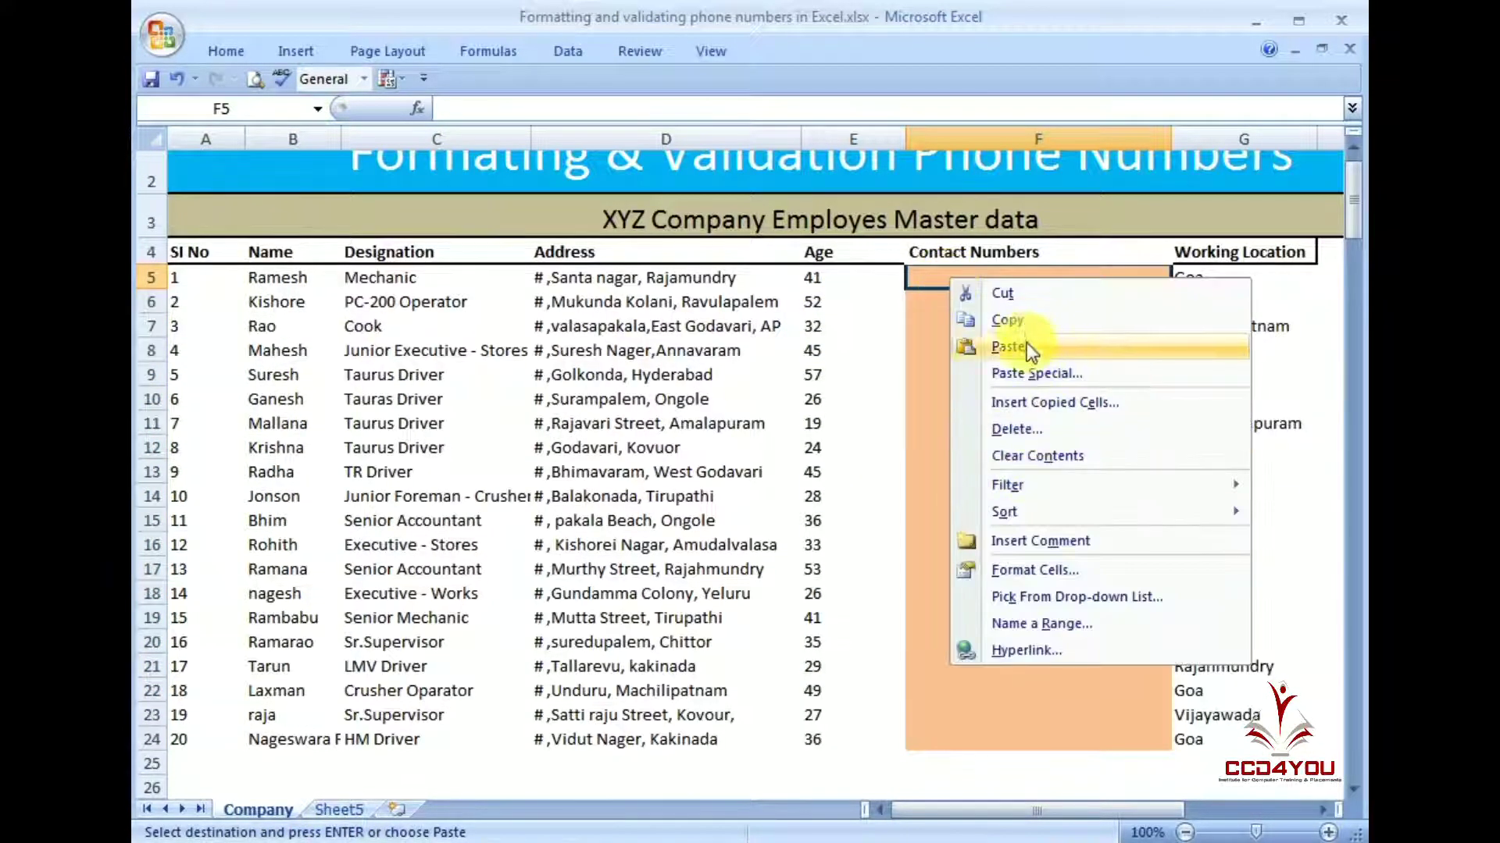
click(968, 344)
click(1039, 402)
Centre the pasted phone numbers in F5:F24.
mouse_move(1082, 277)
mouse_down()
mouse_move(1073, 776)
mouse_move(1076, 739)
mouse_up()
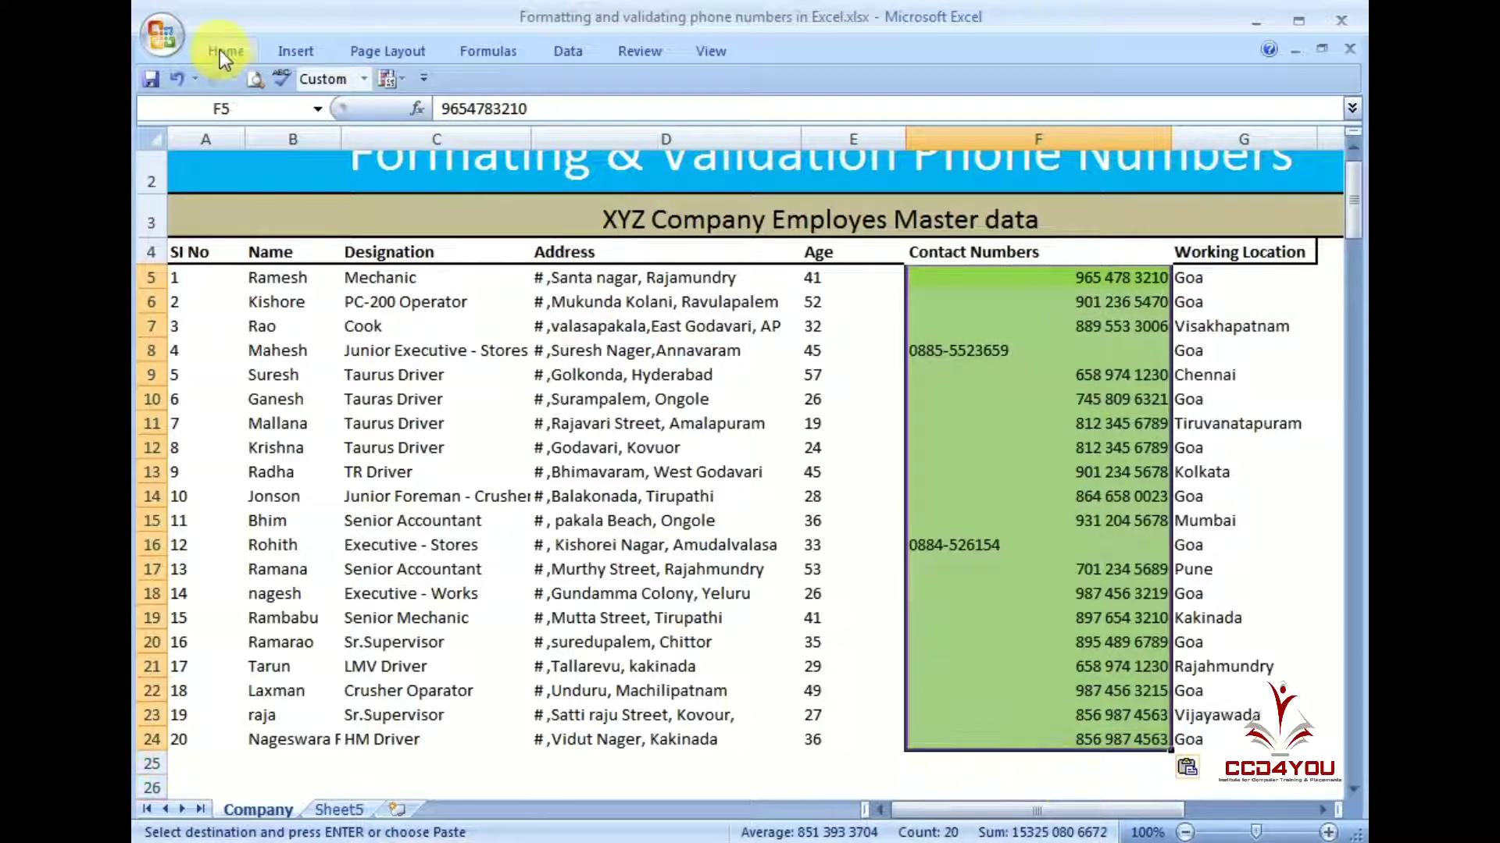
click(220, 51)
click(524, 126)
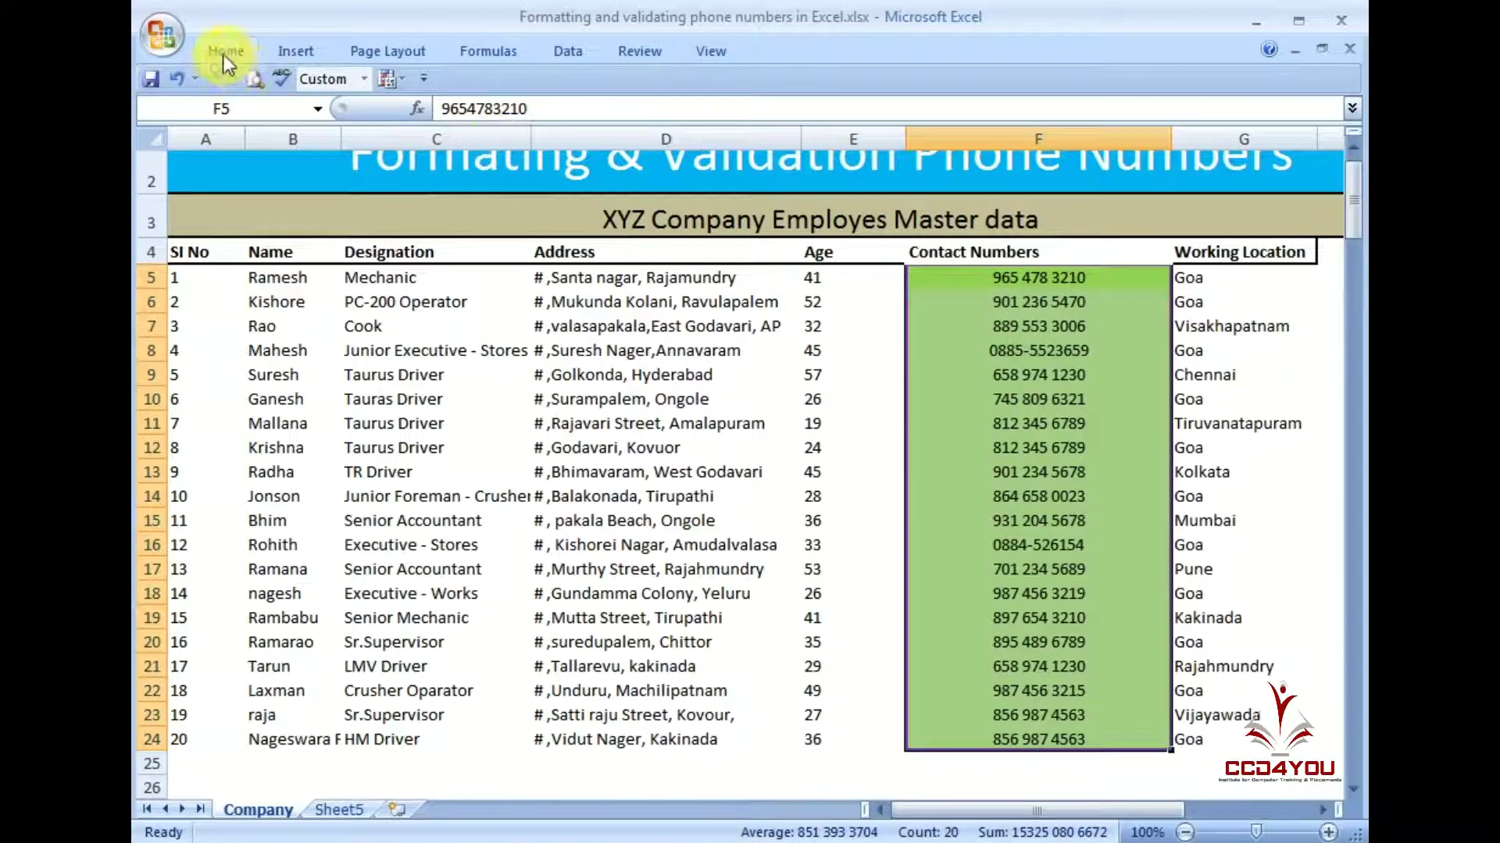
click(222, 52)
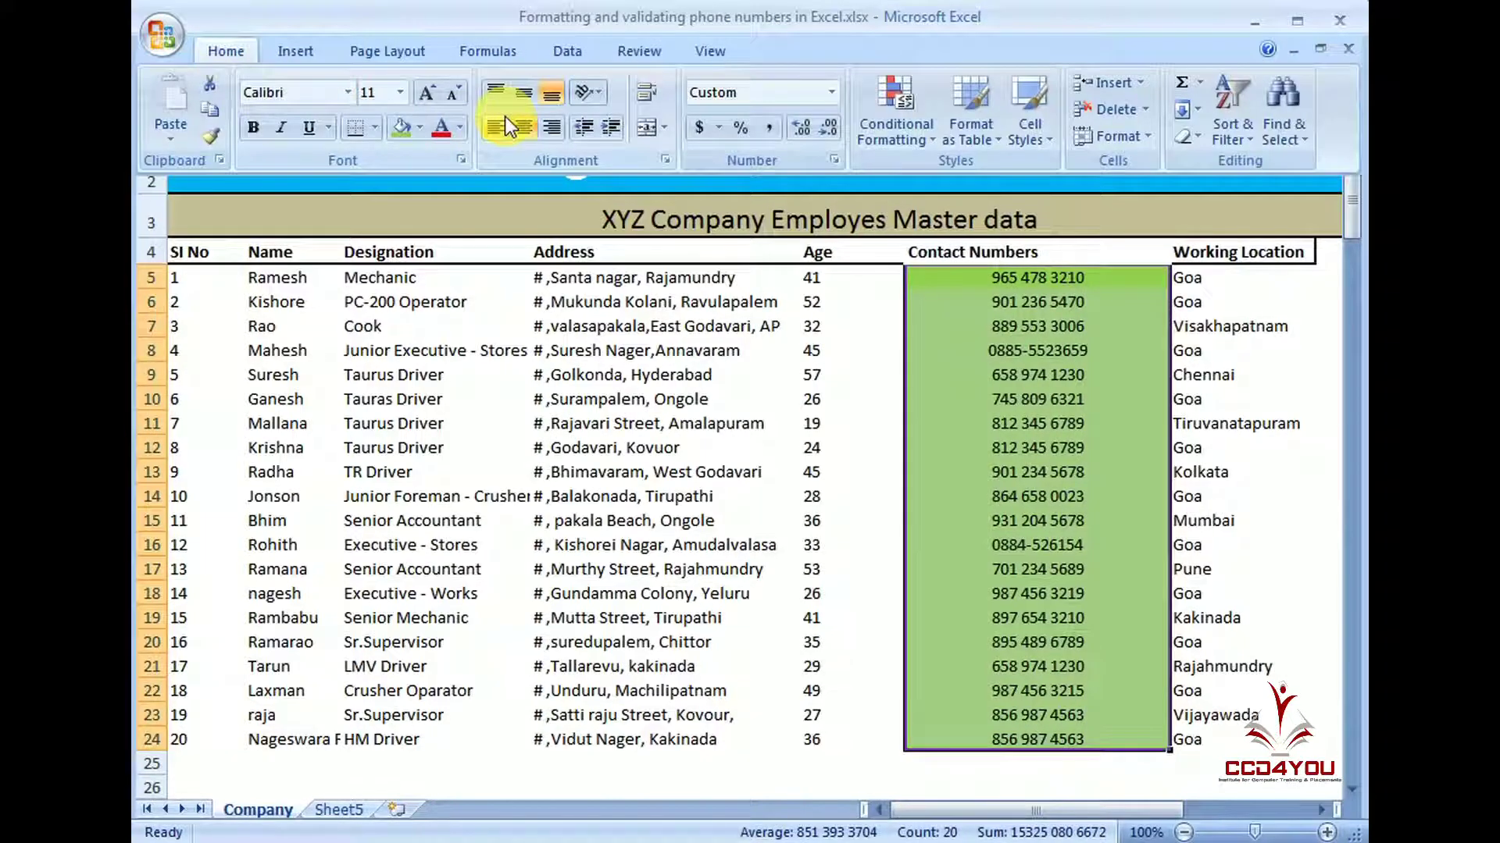